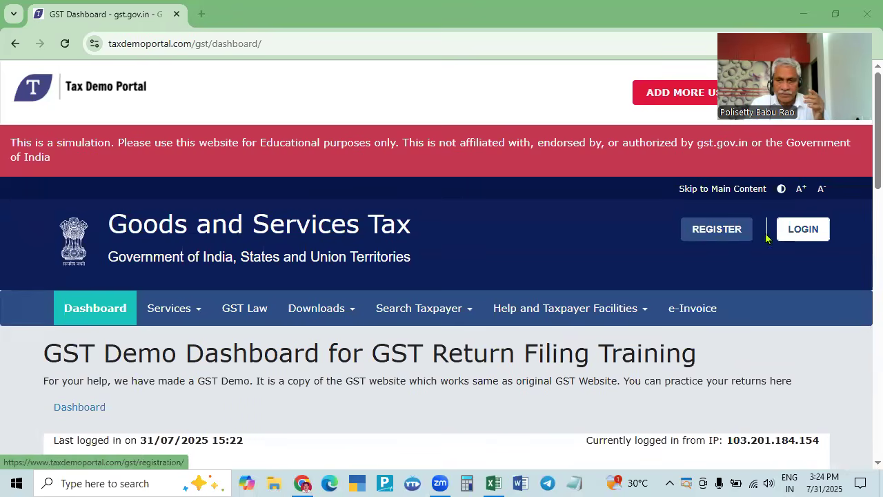
- Log in to the GST portal with the saved Chrome credentials and the captcha characters
{"action": "left_click", "coordinate": [804, 229]}
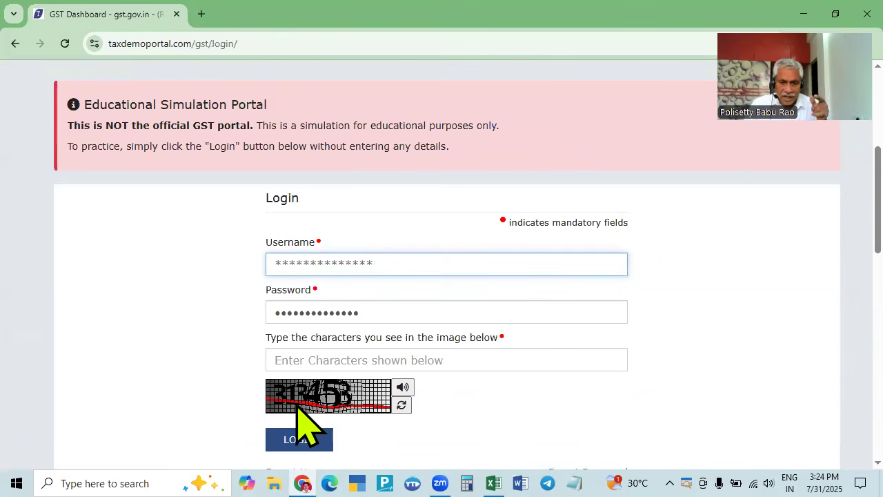
{"action": "left_click", "coordinate": [404, 261]}
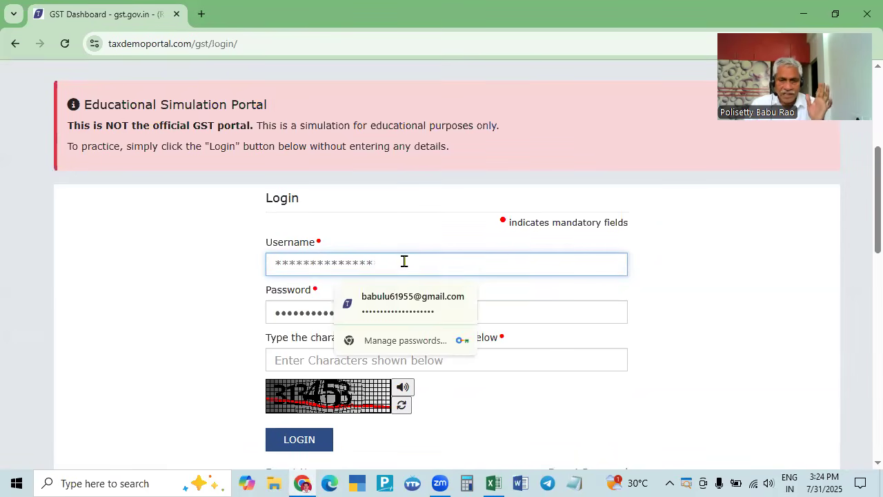
{"action": "left_click", "coordinate": [399, 298]}
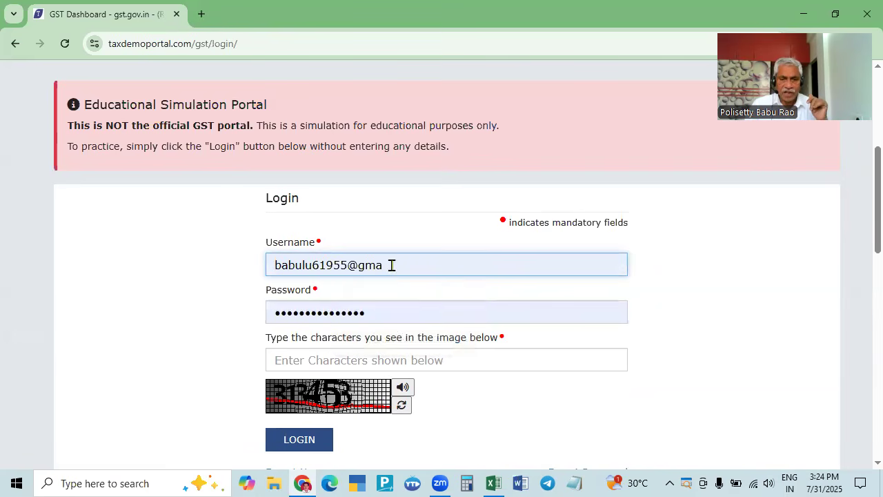
{"action": "left_click", "coordinate": [338, 354]}
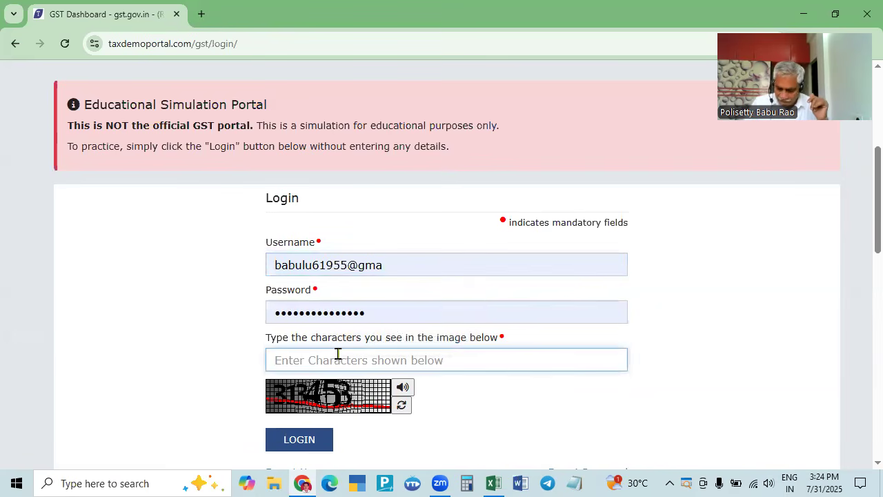
{"action": "type", "text": "313453"}
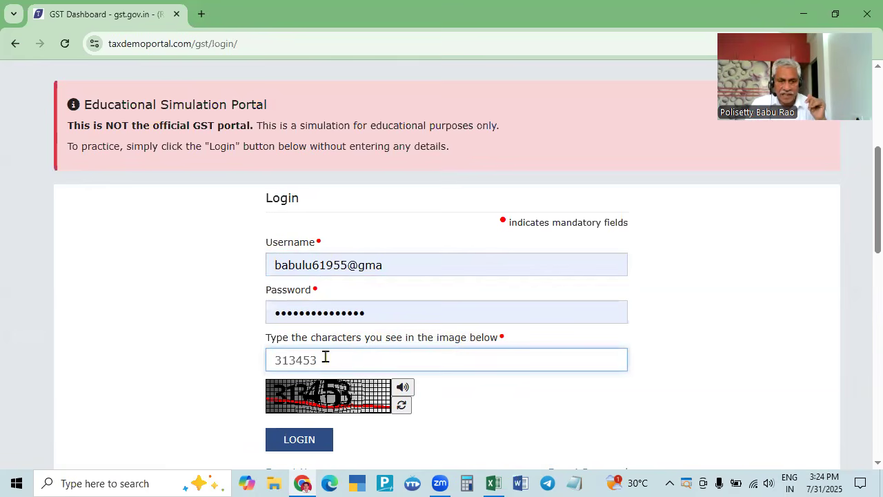
{"action": "left_click", "coordinate": [303, 440]}
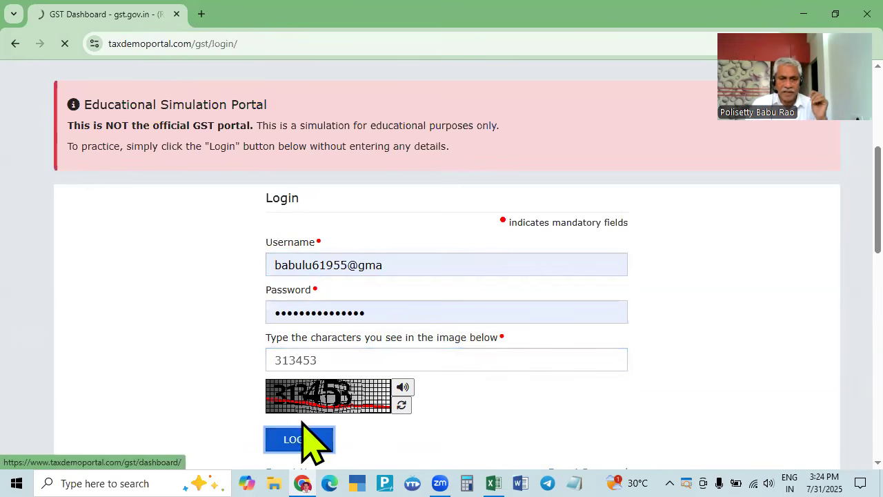
- Scroll the dashboard to review the Returns Calendar, with Jul 2025 GSTR-1 and GSTR-3B pending
{"action": "scroll", "coordinate": [492, 342], "scroll_direction": "down", "scroll_amount": 2}
{"action": "scroll", "coordinate": [498, 357], "scroll_direction": "down", "scroll_amount": 4}
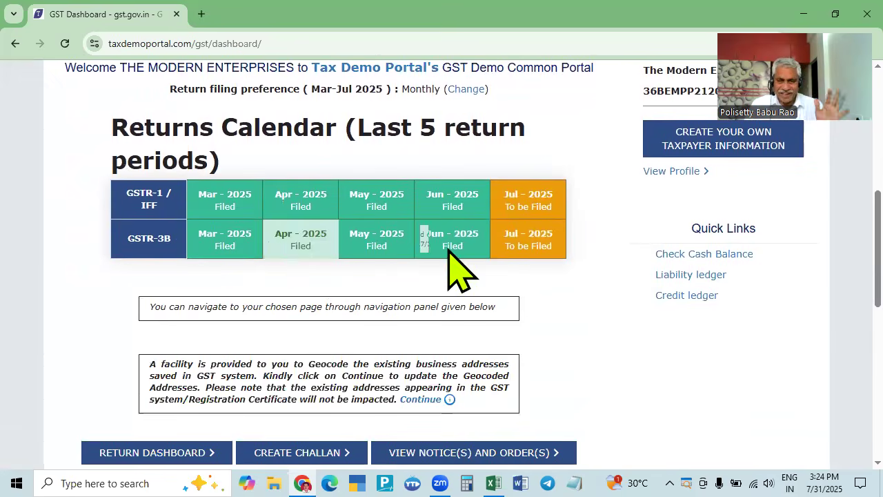
{"action": "scroll", "coordinate": [612, 351], "scroll_direction": "up", "scroll_amount": 6}
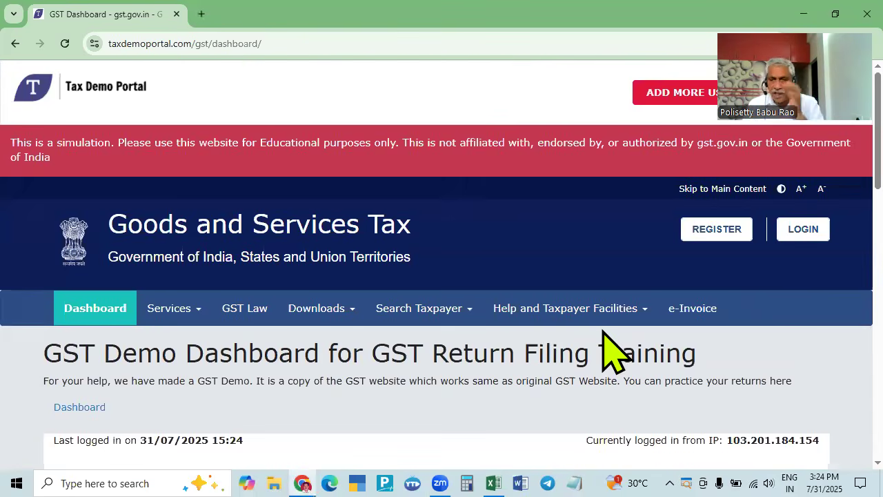
{"action": "scroll", "coordinate": [613, 351], "scroll_direction": "down", "scroll_amount": 2}
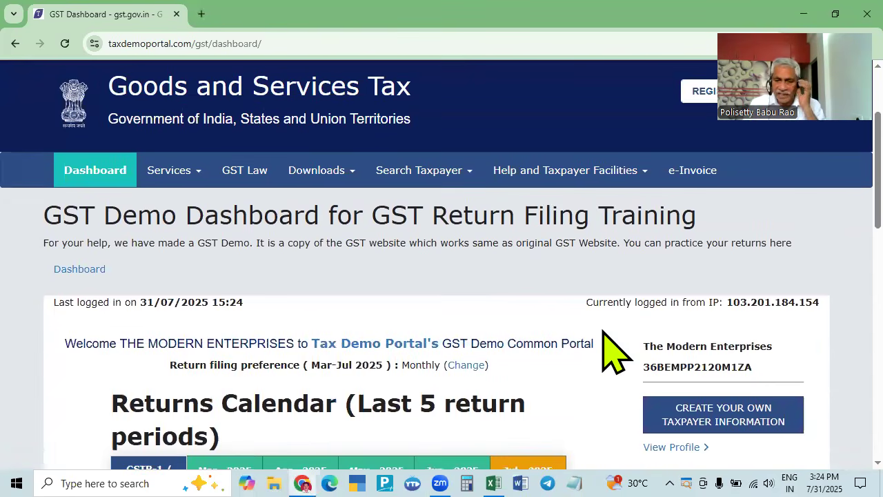
{"action": "scroll", "coordinate": [614, 352], "scroll_direction": "down", "scroll_amount": 2}
{"action": "scroll", "coordinate": [611, 345], "scroll_direction": "up", "scroll_amount": 4}
{"action": "scroll", "coordinate": [462, 345], "scroll_direction": "down", "scroll_amount": 2}
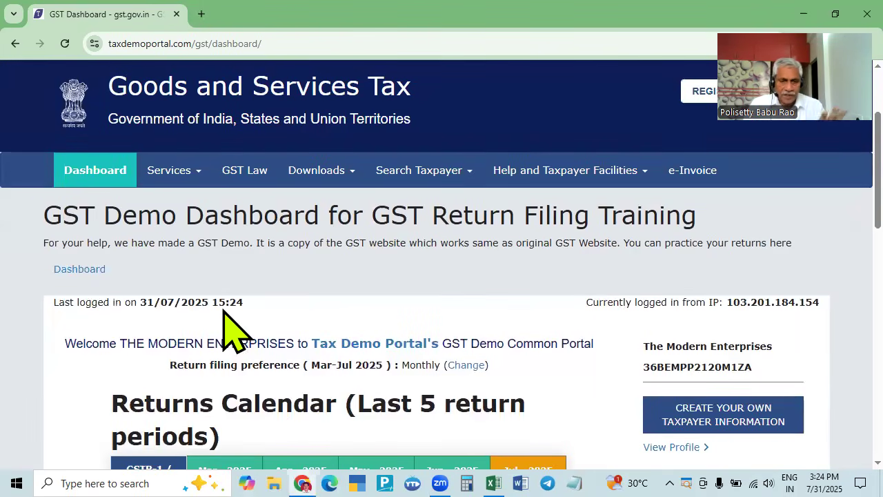
{"action": "scroll", "coordinate": [595, 329], "scroll_direction": "down", "scroll_amount": 4}
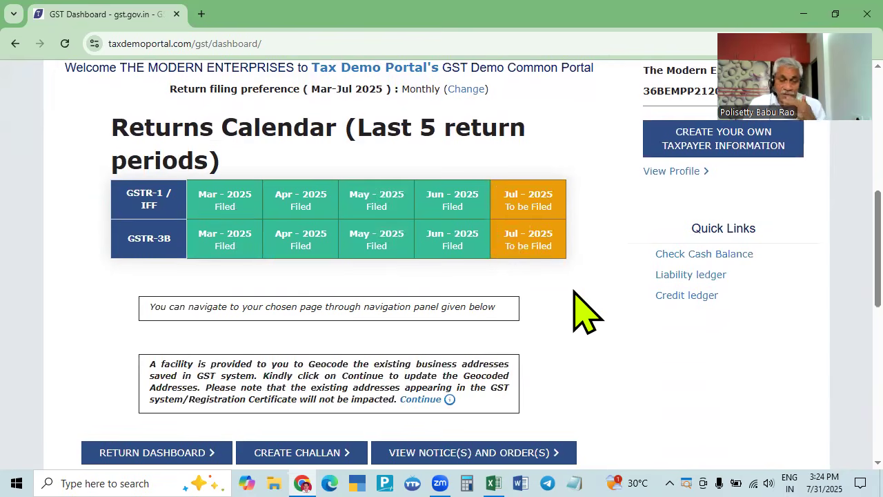
{"action": "scroll", "coordinate": [573, 291], "scroll_direction": "up", "scroll_amount": 2}
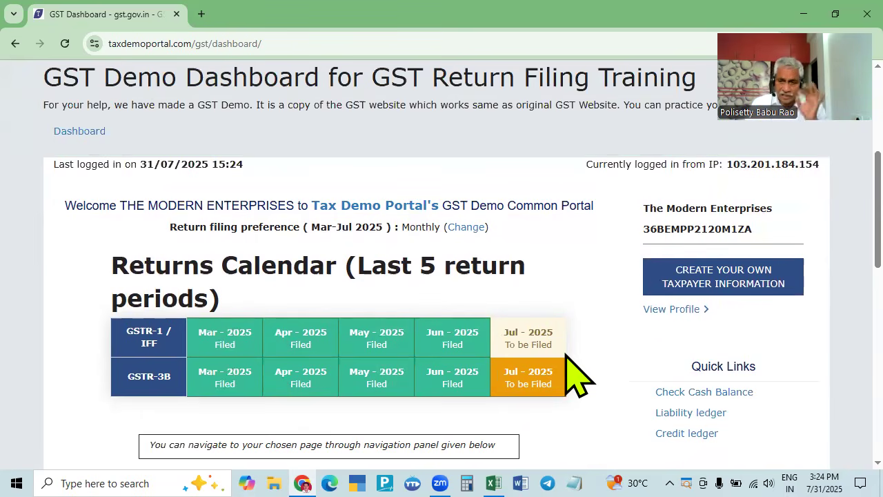
{"action": "scroll", "coordinate": [586, 316], "scroll_direction": "down", "scroll_amount": 2}
{"action": "scroll", "coordinate": [585, 319], "scroll_direction": "up", "scroll_amount": 4}
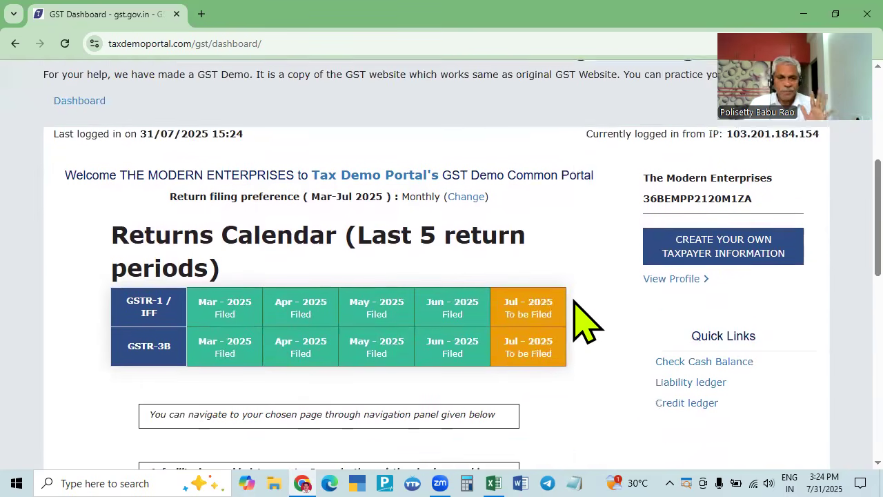
{"action": "scroll", "coordinate": [585, 320], "scroll_direction": "down", "scroll_amount": 2}
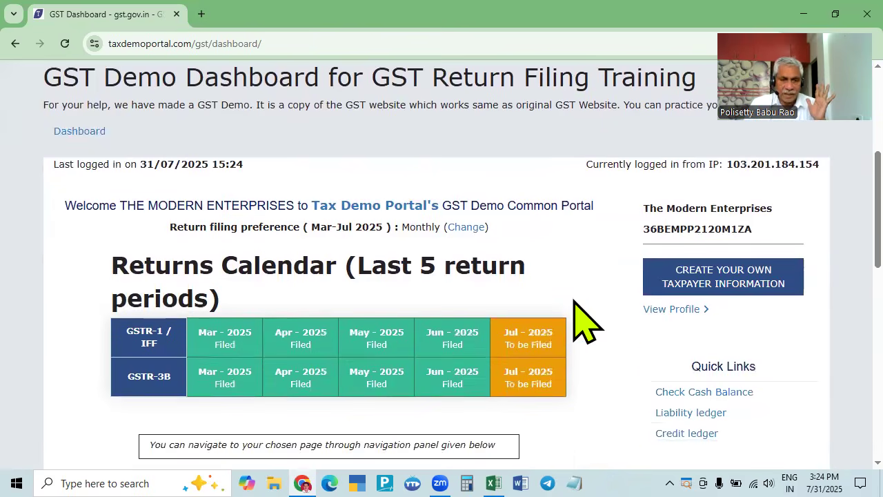
{"action": "scroll", "coordinate": [586, 321], "scroll_direction": "up", "scroll_amount": 2}
{"action": "scroll", "coordinate": [214, 315], "scroll_direction": "down", "scroll_amount": 2}
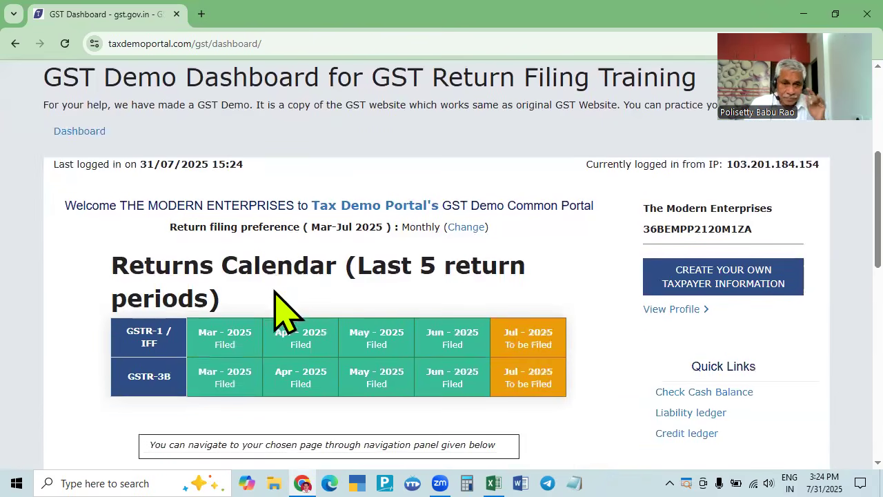
- Open the detailed dashboard and check the Ledger Balance: ₹100 IGST cash, ₹20 CGST and SGST credit
{"action": "left_click", "coordinate": [80, 132]}
{"action": "scroll", "coordinate": [198, 315], "scroll_direction": "down", "scroll_amount": 4}
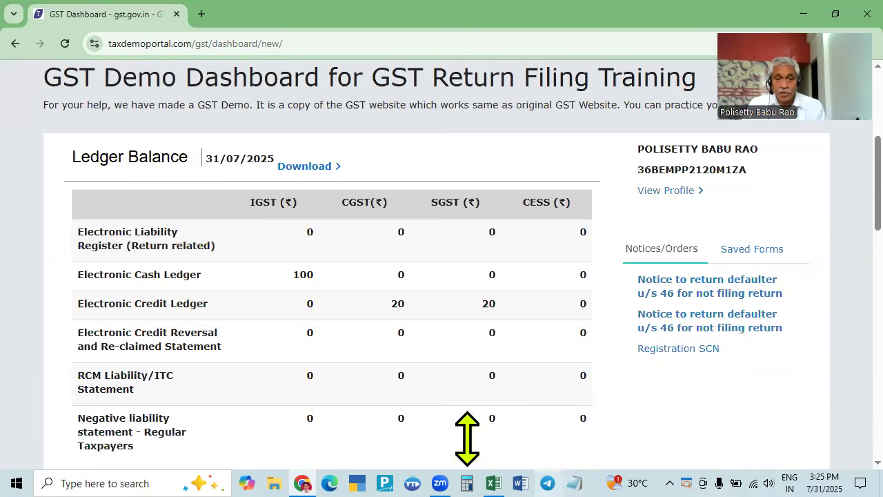
{"action": "scroll", "coordinate": [417, 348], "scroll_direction": "down", "scroll_amount": 2}
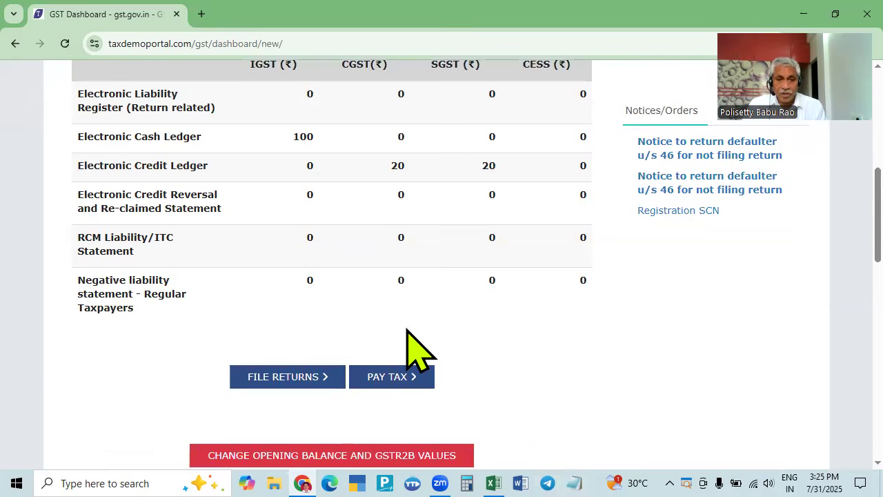
{"action": "scroll", "coordinate": [417, 348], "scroll_direction": "down", "scroll_amount": 2}
{"action": "scroll", "coordinate": [345, 345], "scroll_direction": "up", "scroll_amount": 2}
{"action": "scroll", "coordinate": [303, 381], "scroll_direction": "down", "scroll_amount": 2}
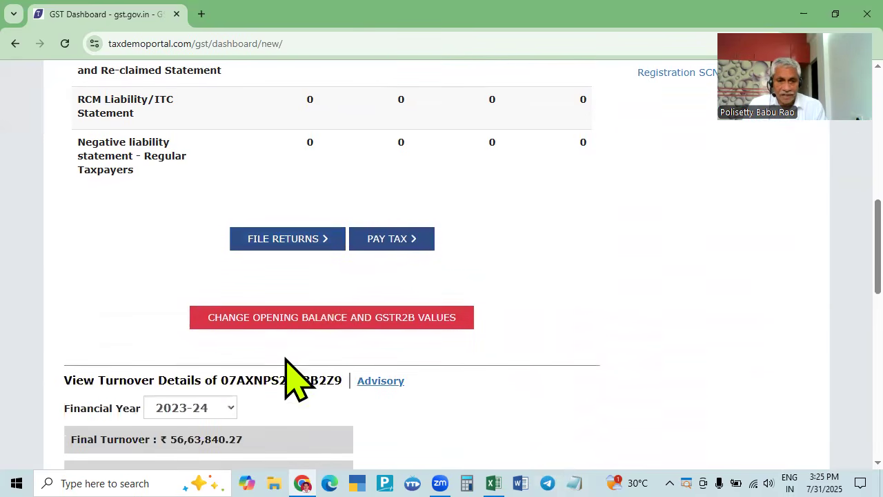
- On the opening balance page, enter 1000 as the opening IGST cash ledger balance
{"action": "left_click", "coordinate": [316, 322]}
{"action": "scroll", "coordinate": [324, 318], "scroll_direction": "down", "scroll_amount": 2}
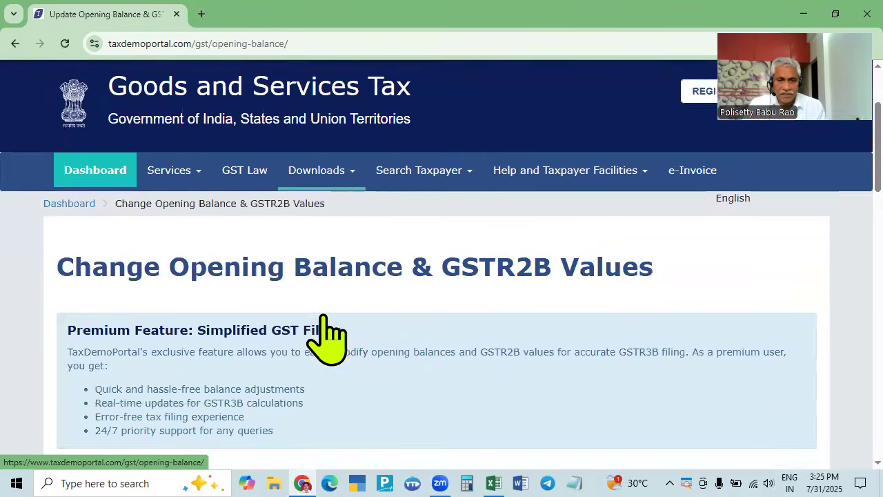
{"action": "scroll", "coordinate": [323, 316], "scroll_direction": "down", "scroll_amount": 6}
{"action": "scroll", "coordinate": [314, 287], "scroll_direction": "up", "scroll_amount": 2}
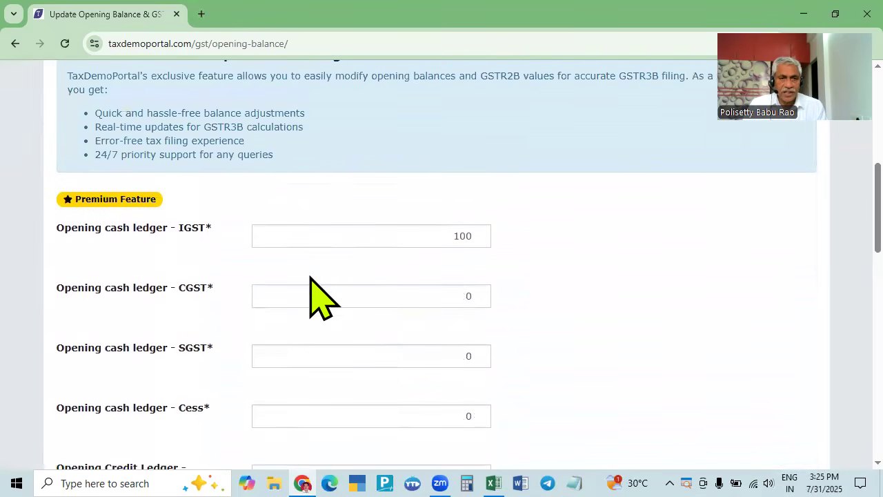
{"action": "scroll", "coordinate": [418, 265], "scroll_direction": "up", "scroll_amount": 2}
{"action": "scroll", "coordinate": [418, 266], "scroll_direction": "down", "scroll_amount": 2}
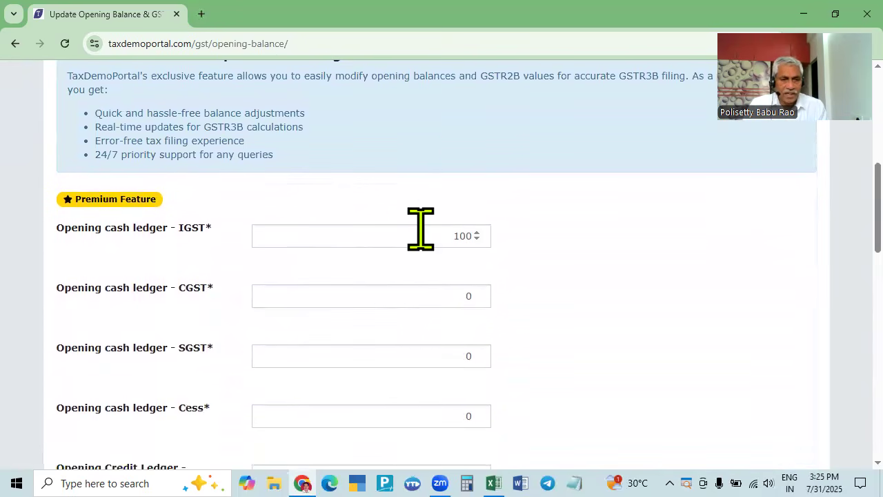
{"action": "left_click", "coordinate": [457, 235]}
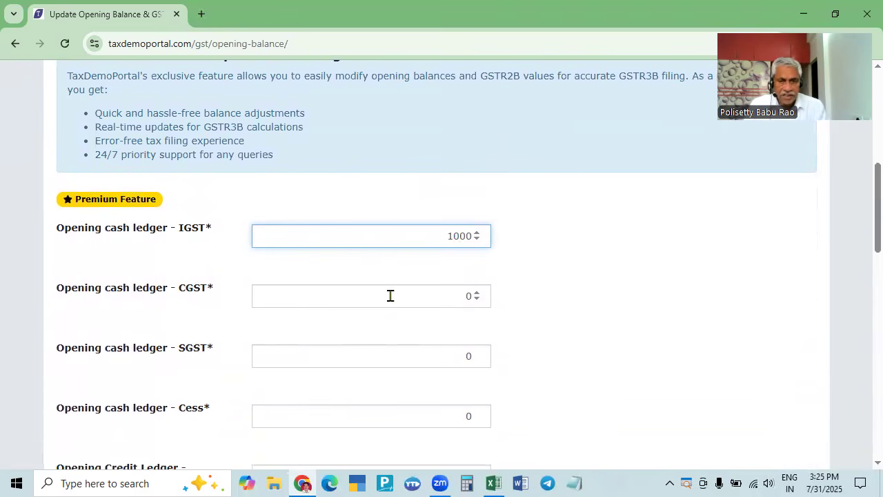
{"action": "scroll", "coordinate": [399, 313], "scroll_direction": "down", "scroll_amount": 2}
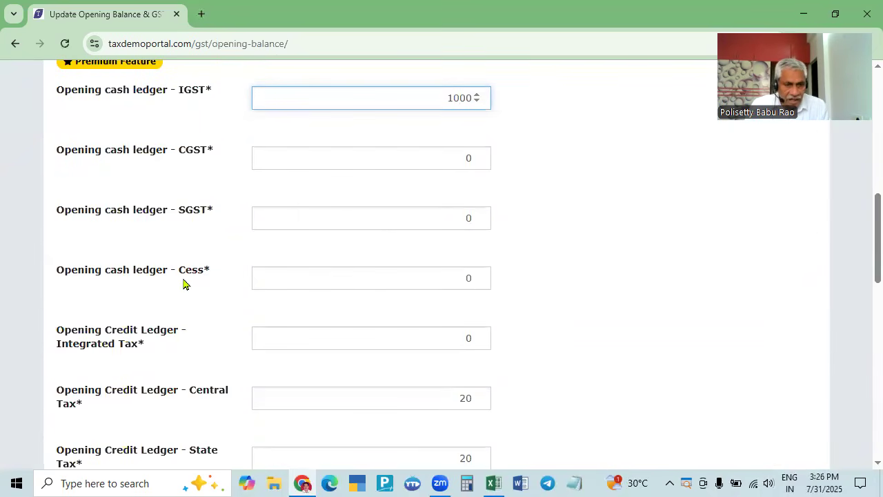
{"action": "scroll", "coordinate": [150, 273], "scroll_direction": "down", "scroll_amount": 2}
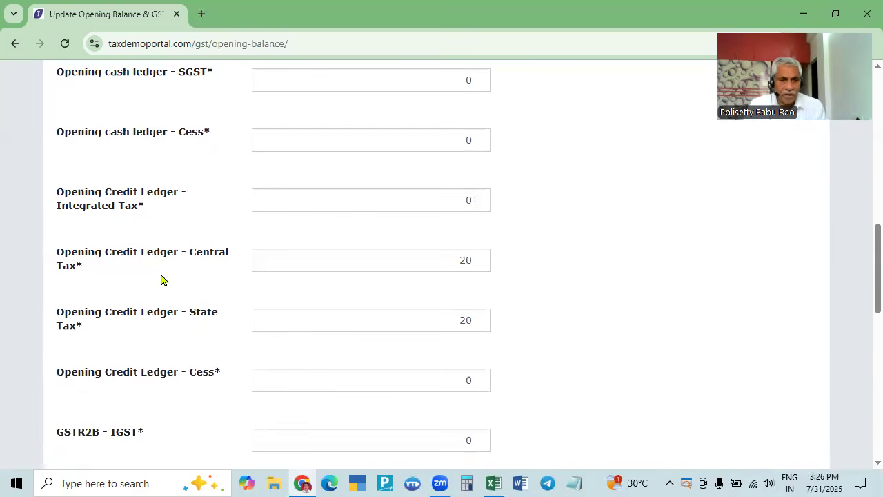
- Enter 2000 for both the Central Tax and State Tax opening credit ledger balances
{"action": "left_click", "coordinate": [466, 260]}
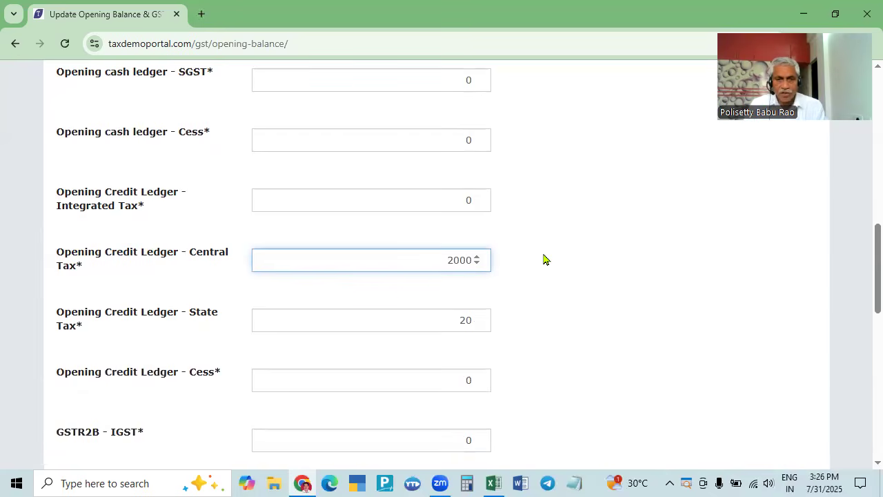
{"action": "scroll", "coordinate": [544, 260], "scroll_direction": "up", "scroll_amount": 4}
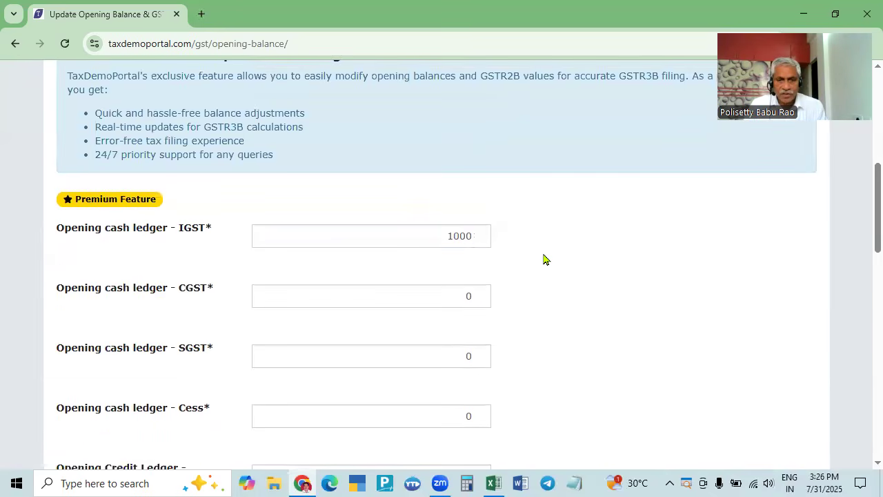
{"action": "scroll", "coordinate": [544, 260], "scroll_direction": "down", "scroll_amount": 4}
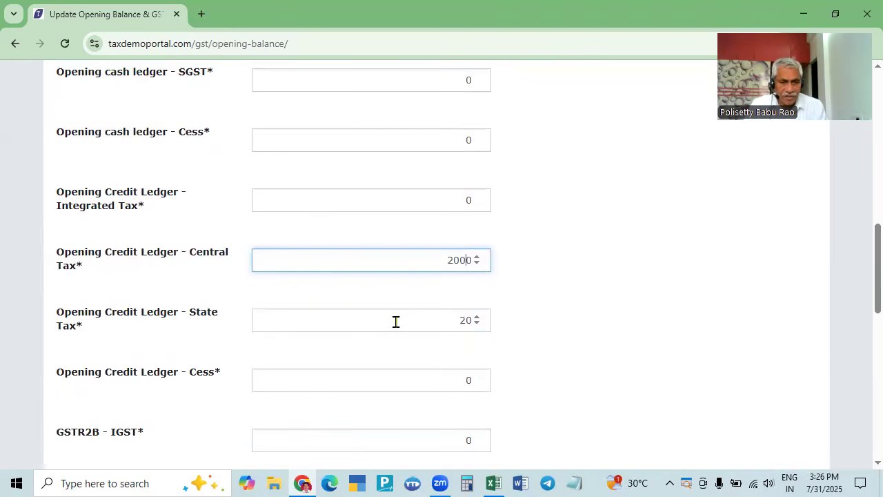
{"action": "left_click", "coordinate": [463, 322]}
{"action": "type", "text": "2"}
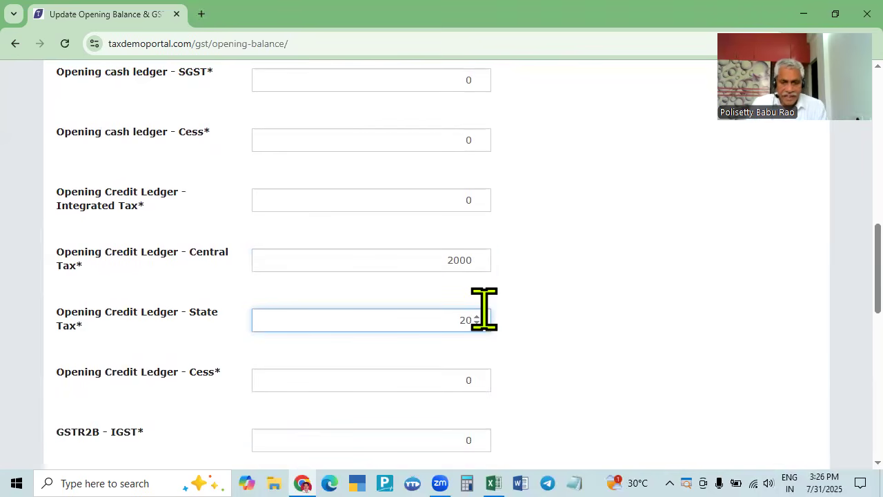
{"action": "scroll", "coordinate": [484, 308], "scroll_direction": "up", "scroll_amount": 4}
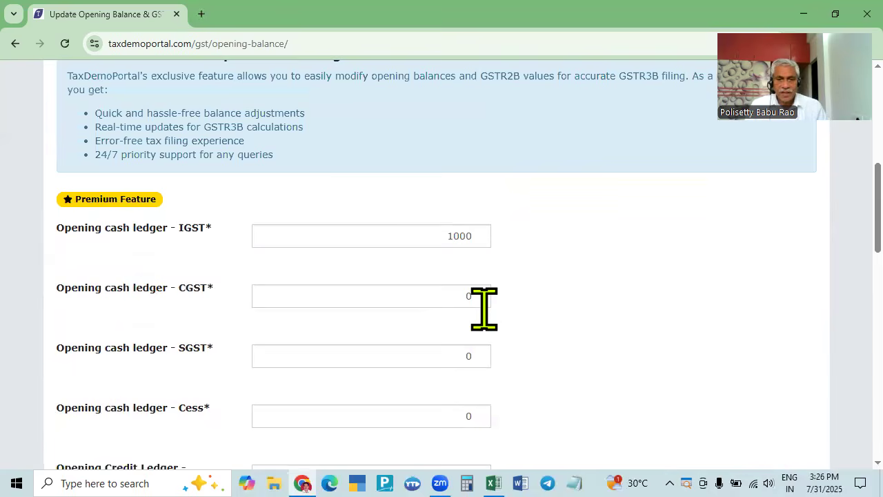
{"action": "scroll", "coordinate": [467, 243], "scroll_direction": "down", "scroll_amount": 1}
{"action": "scroll", "coordinate": [471, 251], "scroll_direction": "down", "scroll_amount": 3}
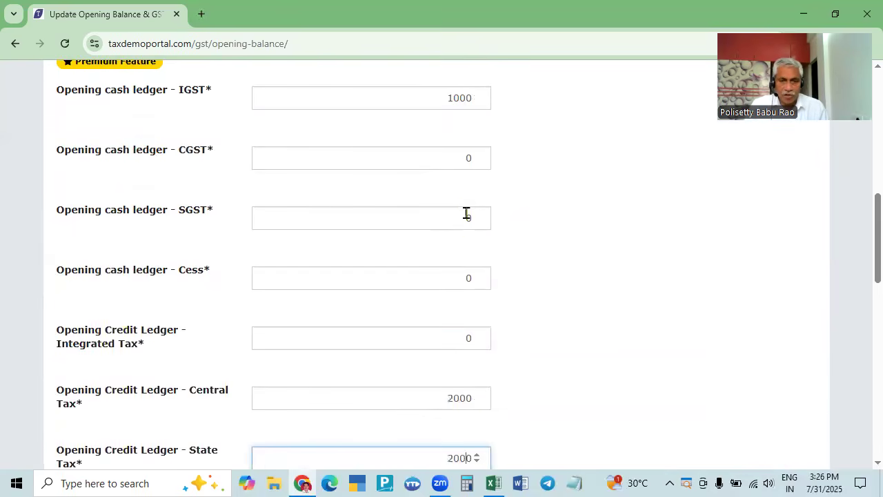
{"action": "scroll", "coordinate": [437, 345], "scroll_direction": "up", "scroll_amount": 2}
{"action": "scroll", "coordinate": [360, 380], "scroll_direction": "down", "scroll_amount": 2}
{"action": "scroll", "coordinate": [371, 375], "scroll_direction": "up", "scroll_amount": 4}
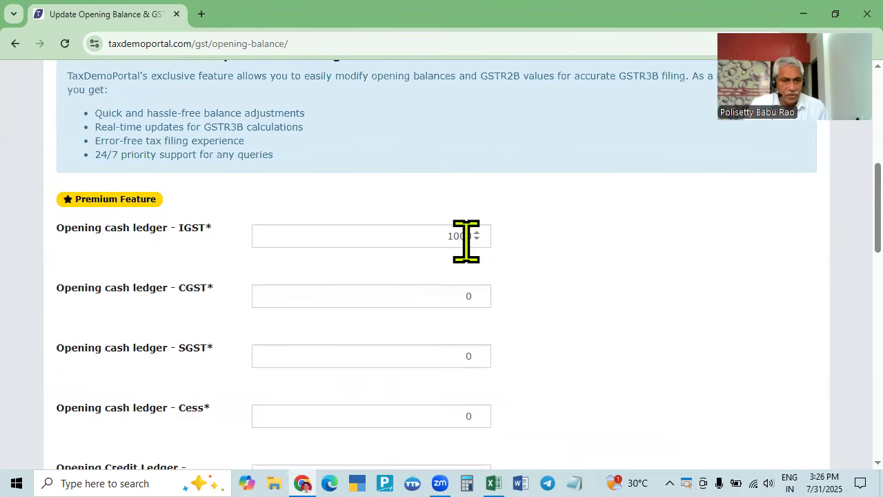
{"action": "scroll", "coordinate": [495, 290], "scroll_direction": "down", "scroll_amount": 1}
{"action": "scroll", "coordinate": [495, 294], "scroll_direction": "down", "scroll_amount": 2}
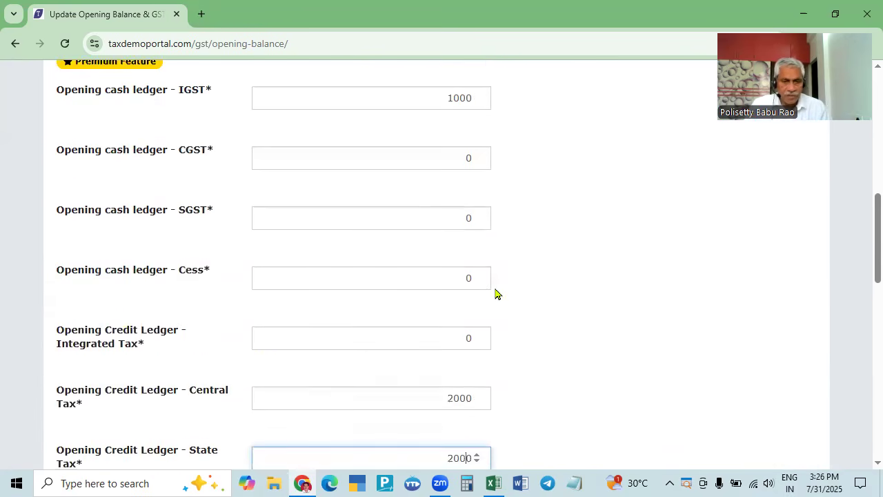
{"action": "scroll", "coordinate": [268, 341], "scroll_direction": "down", "scroll_amount": 3}
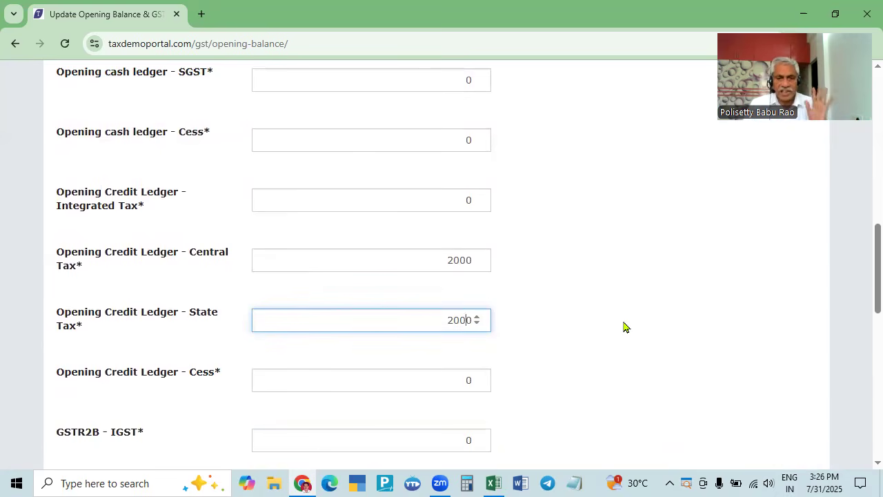
{"action": "scroll", "coordinate": [623, 326], "scroll_direction": "down", "scroll_amount": 6}
- Submit the new opening balances and return to the dashboard
{"action": "left_click", "coordinate": [359, 412]}
{"action": "scroll", "coordinate": [371, 430], "scroll_direction": "down", "scroll_amount": 5}
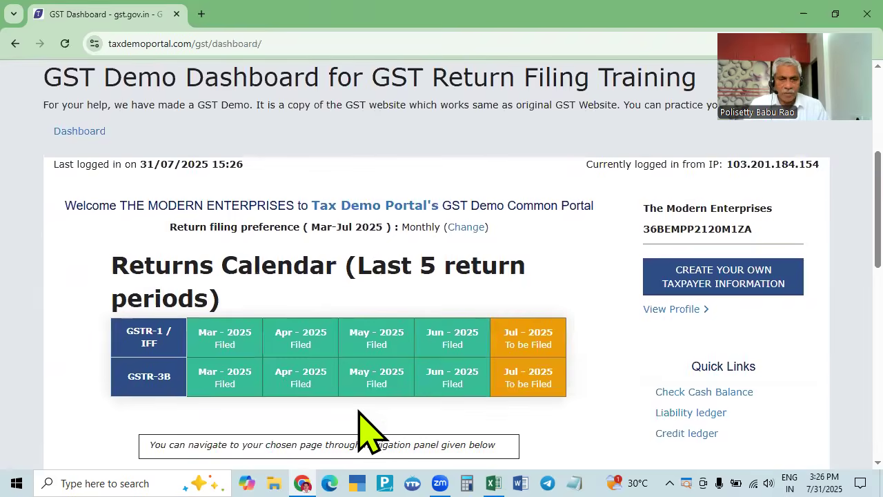
{"action": "left_click", "coordinate": [80, 131]}
{"action": "scroll", "coordinate": [222, 314], "scroll_direction": "down", "scroll_amount": 2}
{"action": "scroll", "coordinate": [210, 293], "scroll_direction": "down", "scroll_amount": 3}
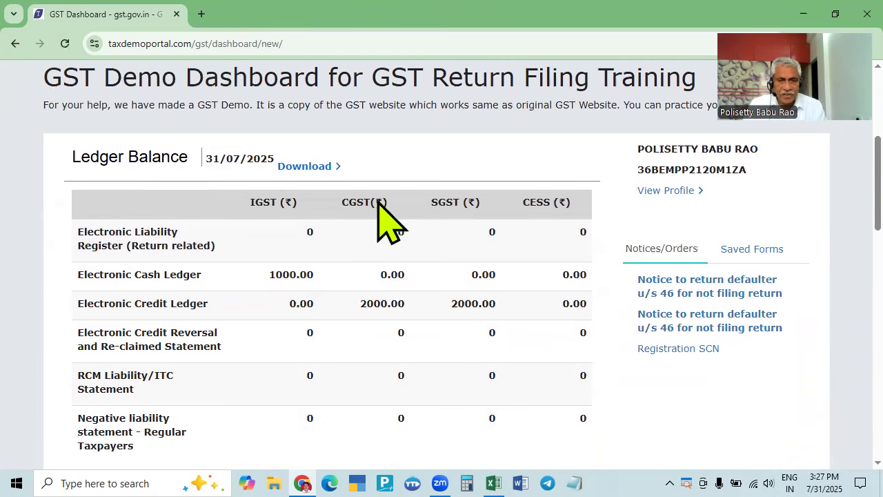
- Verify the Ledger Balance shows ₹1000 IGST cash and ₹2000 each CGST and SGST credit
{"action": "scroll", "coordinate": [474, 379], "scroll_direction": "down", "scroll_amount": 2}
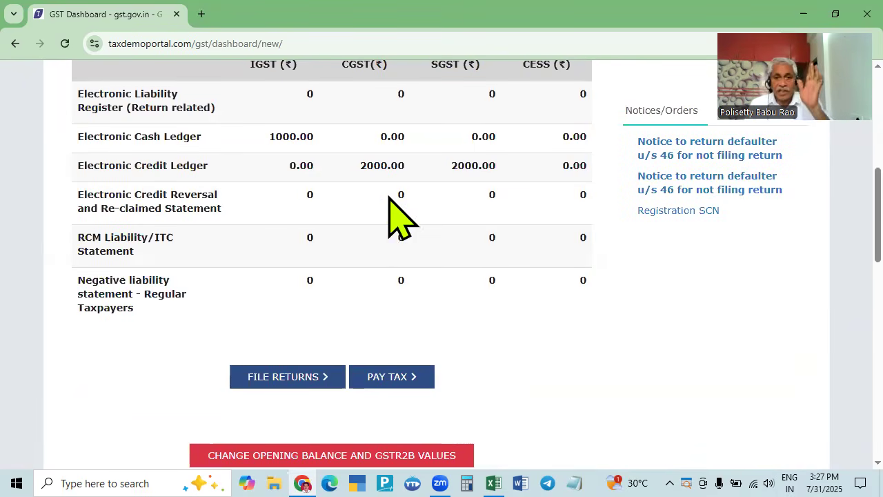
{"action": "scroll", "coordinate": [459, 376], "scroll_direction": "up", "scroll_amount": 2}
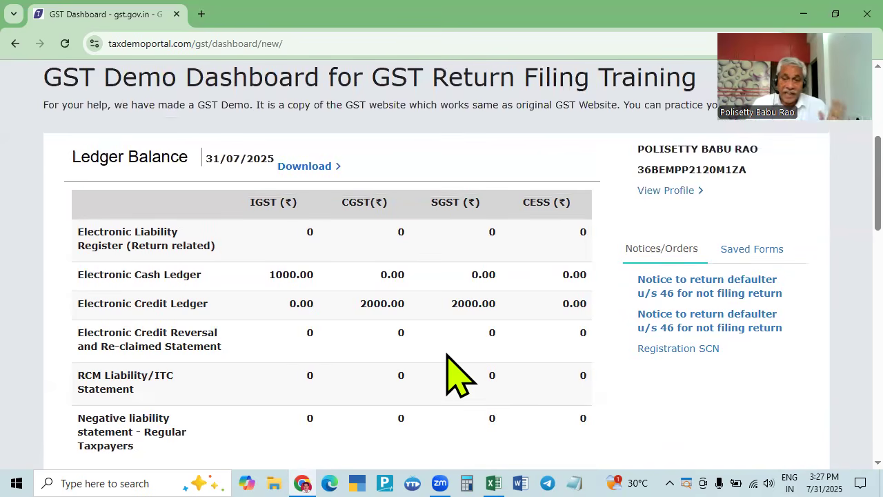
{"action": "scroll", "coordinate": [458, 376], "scroll_direction": "up", "scroll_amount": 2}
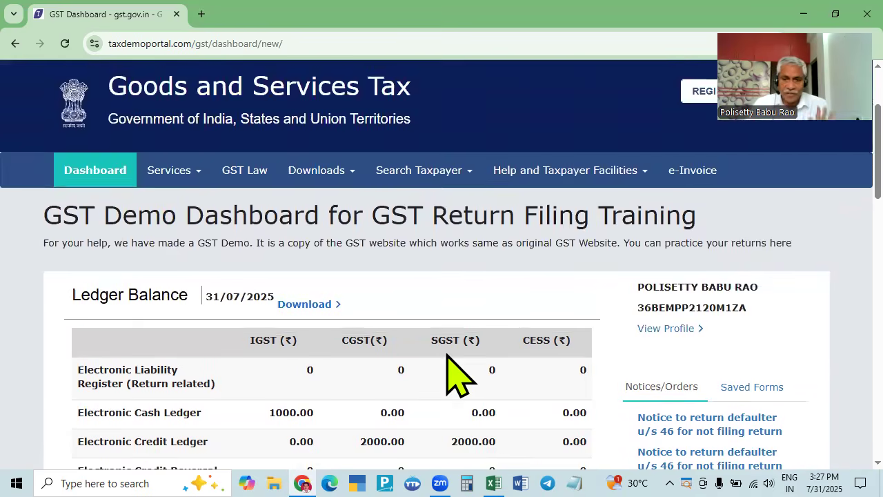
{"action": "scroll", "coordinate": [404, 414], "scroll_direction": "down", "scroll_amount": 4}
{"action": "scroll", "coordinate": [399, 407], "scroll_direction": "down", "scroll_amount": 1}
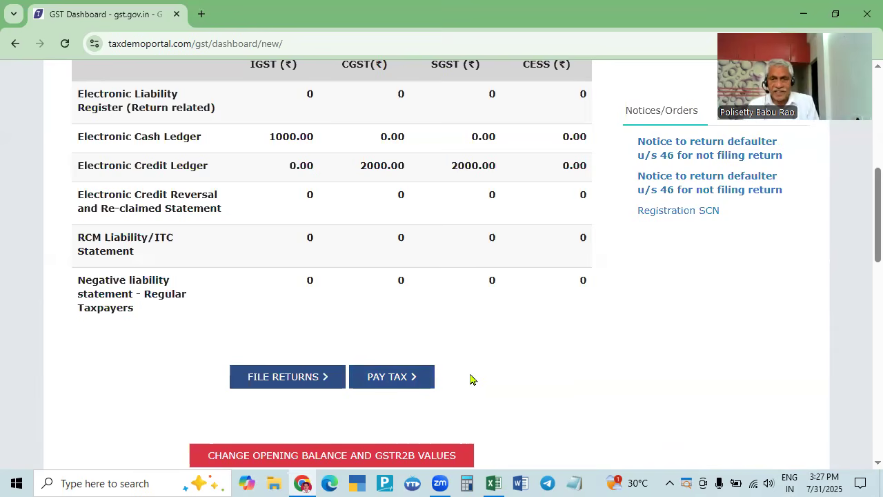
{"action": "scroll", "coordinate": [470, 379], "scroll_direction": "up", "scroll_amount": 4}
{"action": "scroll", "coordinate": [470, 379], "scroll_direction": "down", "scroll_amount": 5}
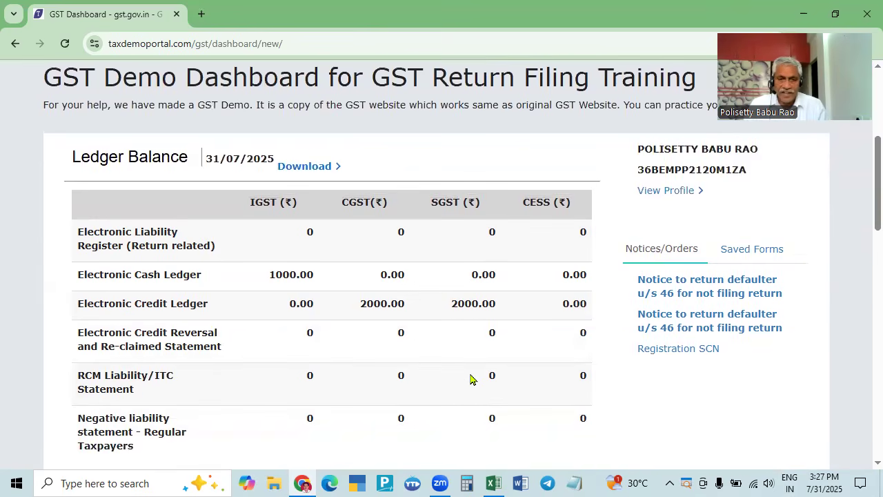
{"action": "left_click", "coordinate": [288, 240]}
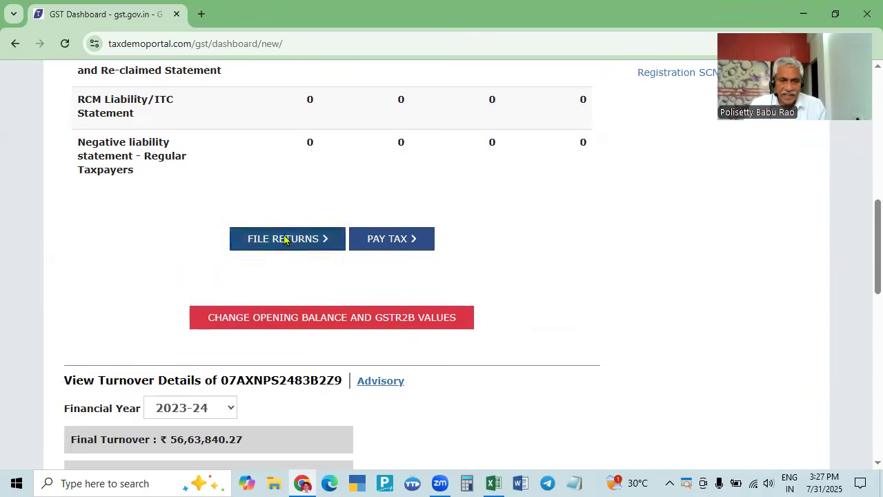
- List the FY 2025-26 returns for Quarter 1 (Apr - Jun), period April
{"action": "scroll", "coordinate": [285, 252], "scroll_direction": "down", "scroll_amount": 1}
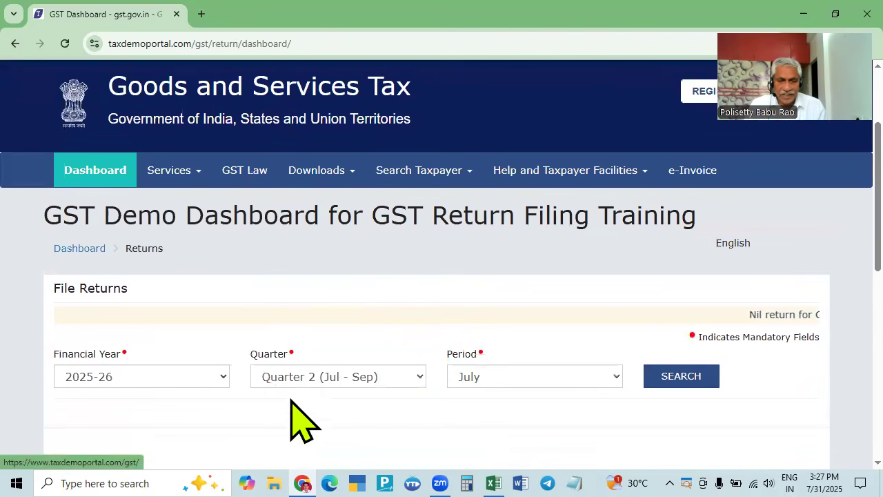
{"action": "left_click", "coordinate": [395, 377]}
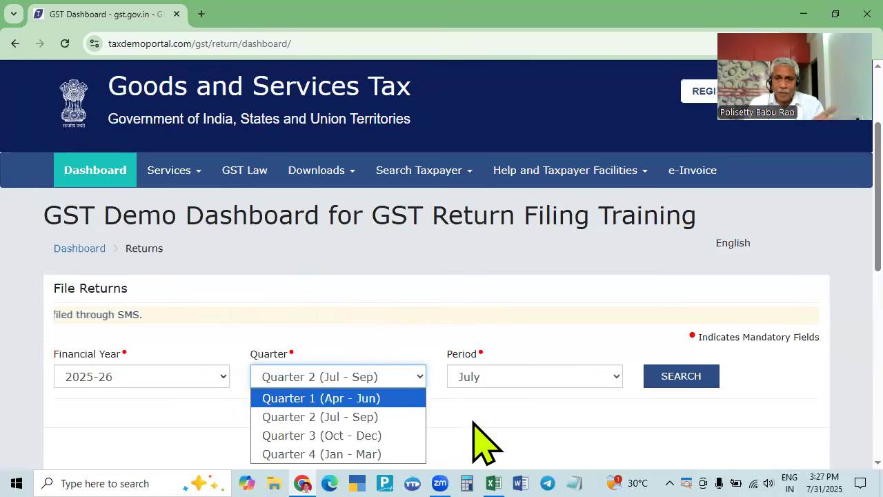
{"action": "scroll", "coordinate": [414, 391], "scroll_direction": "down", "scroll_amount": 2}
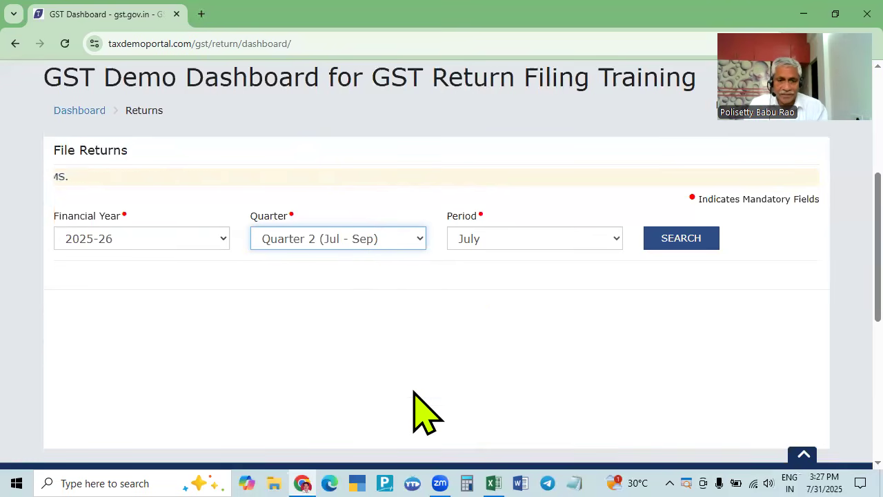
{"action": "left_click", "coordinate": [349, 238]}
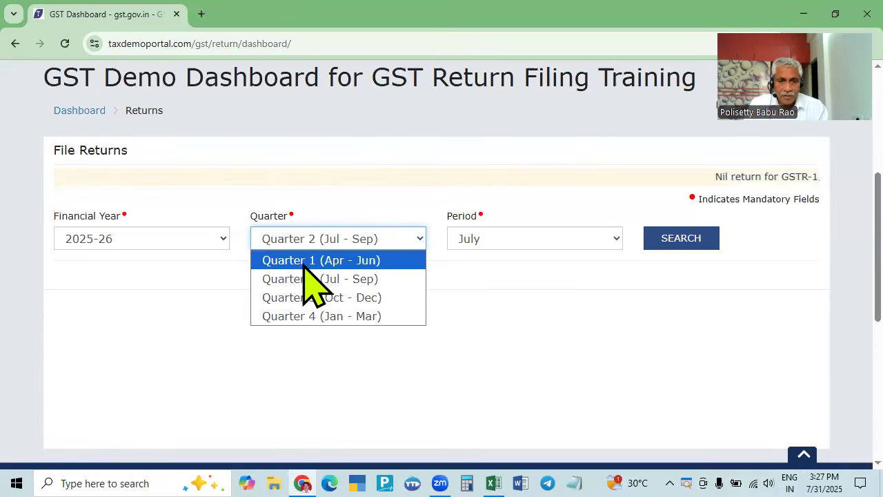
{"action": "left_click", "coordinate": [355, 261]}
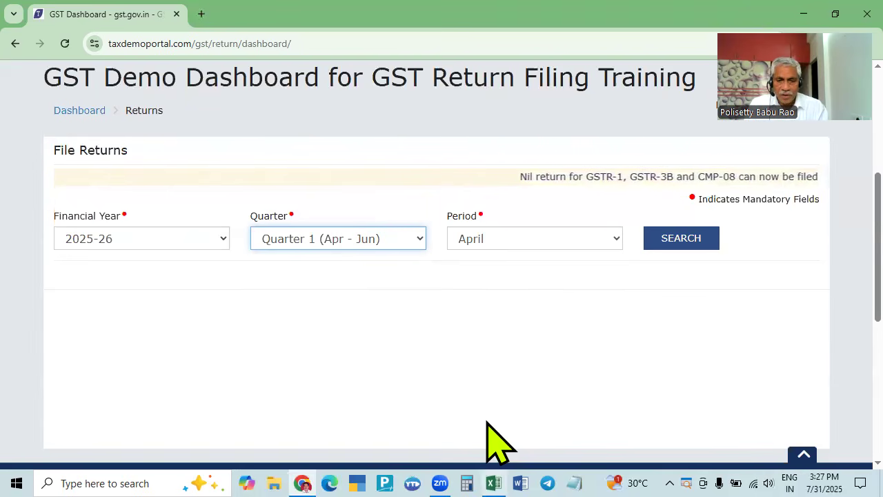
{"action": "left_click", "coordinate": [680, 239]}
- Open the April monthly GSTR-2B statement
{"action": "scroll", "coordinate": [667, 266], "scroll_direction": "down", "scroll_amount": 4}
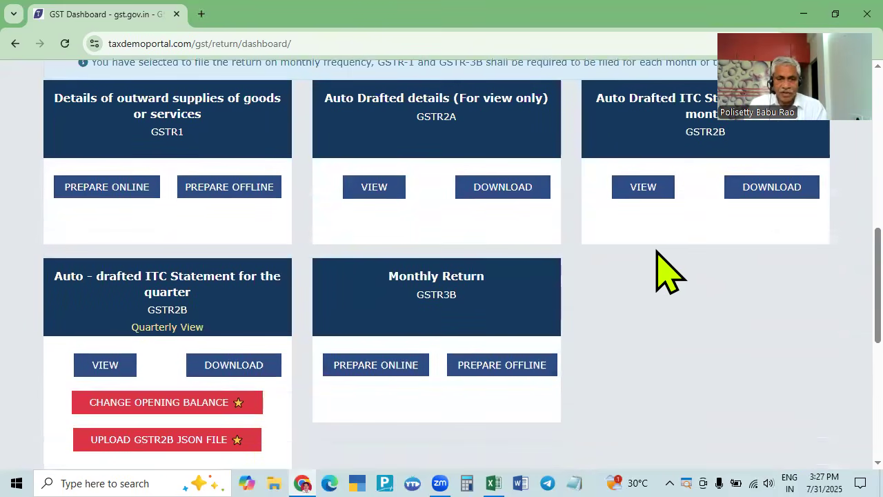
{"action": "scroll", "coordinate": [611, 276], "scroll_direction": "down", "scroll_amount": 2}
{"action": "scroll", "coordinate": [552, 276], "scroll_direction": "up", "scroll_amount": 2}
{"action": "scroll", "coordinate": [542, 293], "scroll_direction": "up", "scroll_amount": 2}
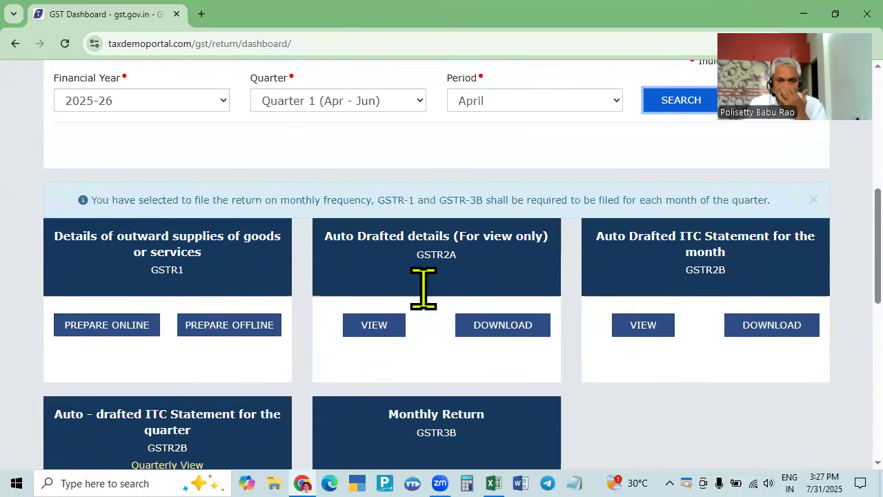
{"action": "left_click", "coordinate": [661, 325]}
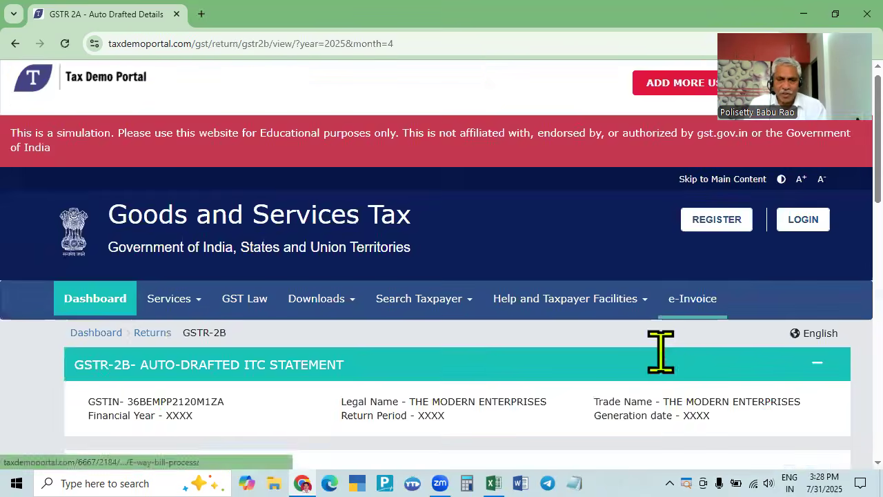
- Review the five supplier invoices in the April GSTR-2B and return to the returns page
{"action": "scroll", "coordinate": [665, 370], "scroll_direction": "down", "scroll_amount": 10}
{"action": "scroll", "coordinate": [759, 338], "scroll_direction": "down", "scroll_amount": 1}
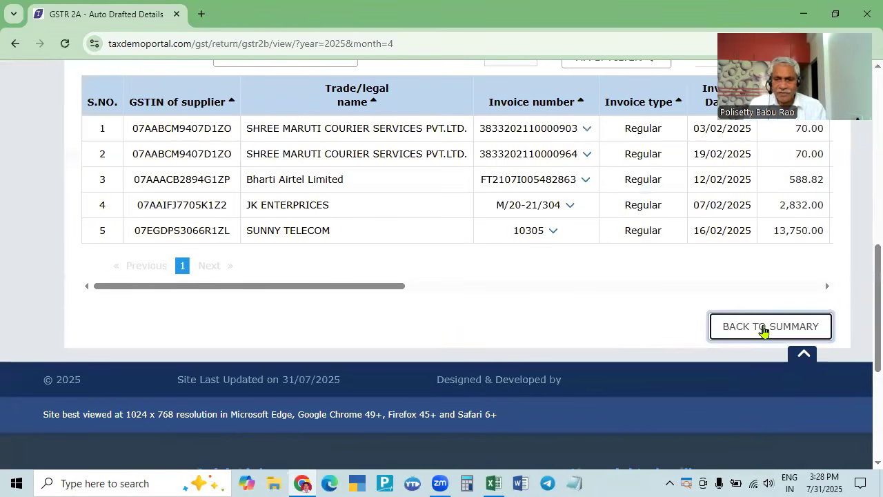
{"action": "scroll", "coordinate": [126, 121], "scroll_direction": "up", "scroll_amount": 10}
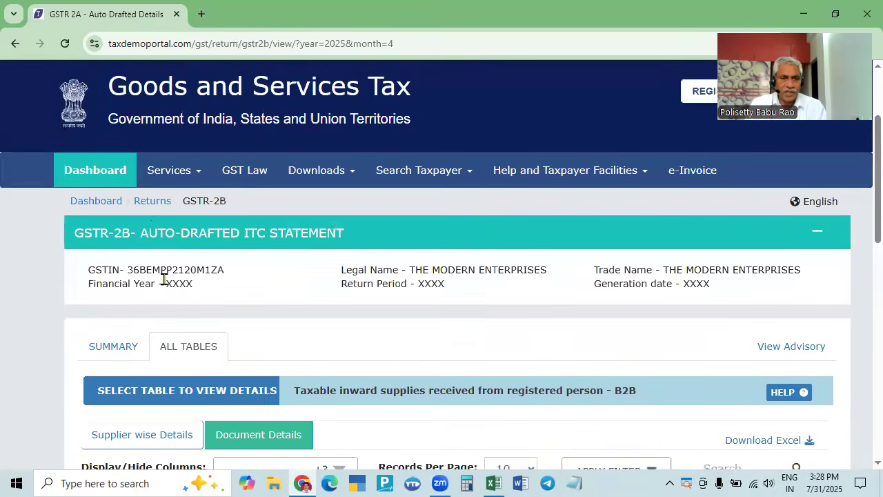
{"action": "left_click", "coordinate": [152, 201]}
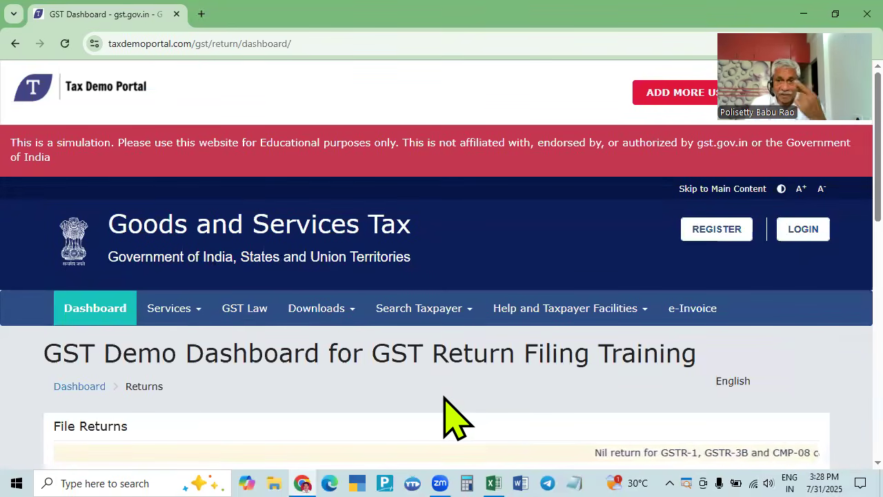
- Search the returns again for Quarter 1 (Apr - Jun), period April
{"action": "scroll", "coordinate": [446, 399], "scroll_direction": "down", "scroll_amount": 2}
{"action": "scroll", "coordinate": [445, 408], "scroll_direction": "down", "scroll_amount": 3}
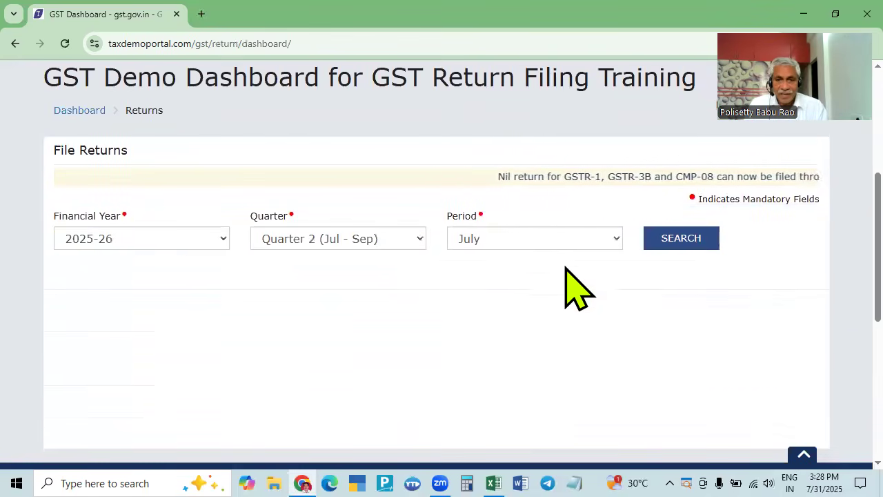
{"action": "left_click", "coordinate": [389, 238]}
{"action": "left_click", "coordinate": [376, 260]}
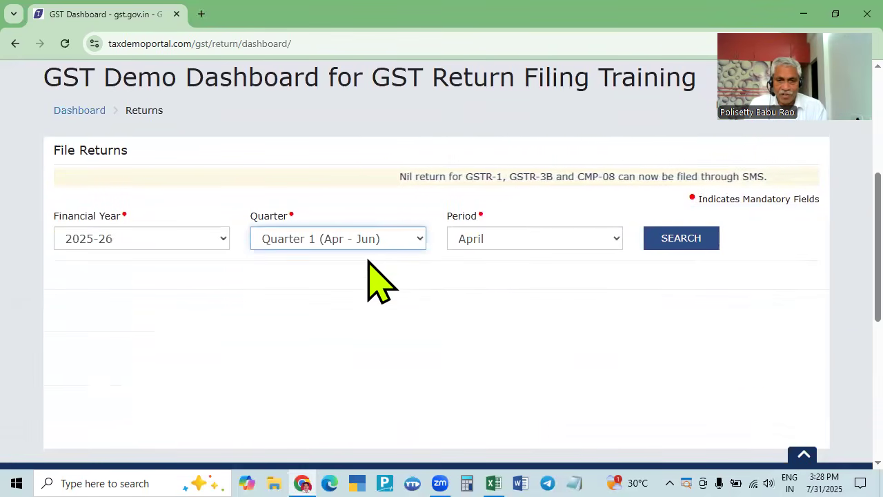
{"action": "left_click", "coordinate": [669, 238]}
{"action": "scroll", "coordinate": [592, 315], "scroll_direction": "down", "scroll_amount": 5}
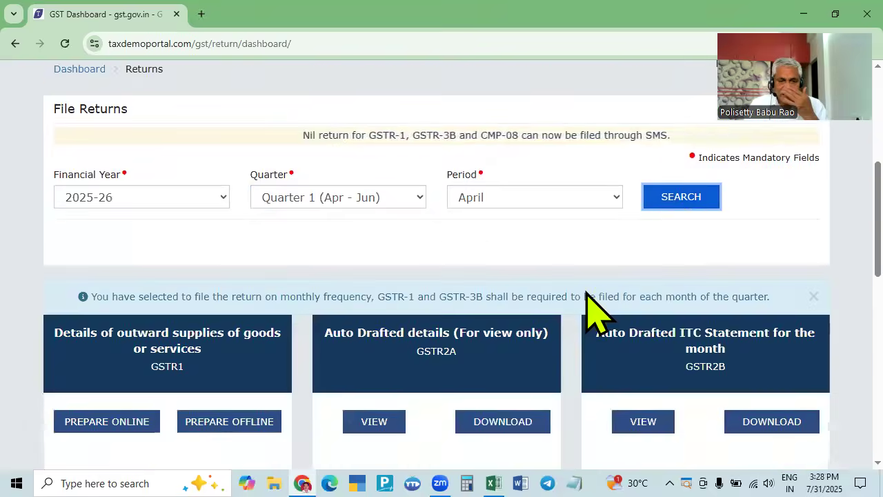
{"action": "scroll", "coordinate": [566, 324], "scroll_direction": "up", "scroll_amount": 2}
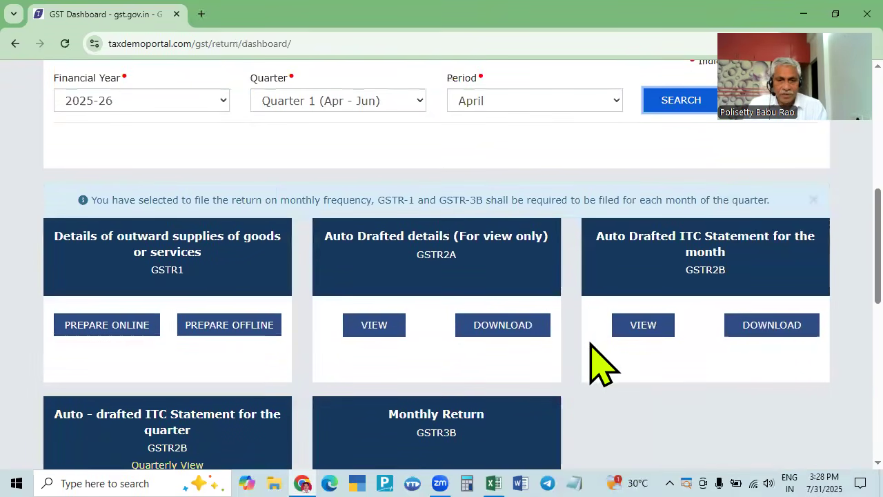
- Open the April GSTR-1 for online preparation, all sections at 0, and switch to the Excel register
{"action": "left_click", "coordinate": [98, 329]}
{"action": "scroll", "coordinate": [187, 323], "scroll_direction": "down", "scroll_amount": 6}
{"action": "scroll", "coordinate": [424, 384], "scroll_direction": "down", "scroll_amount": 2}
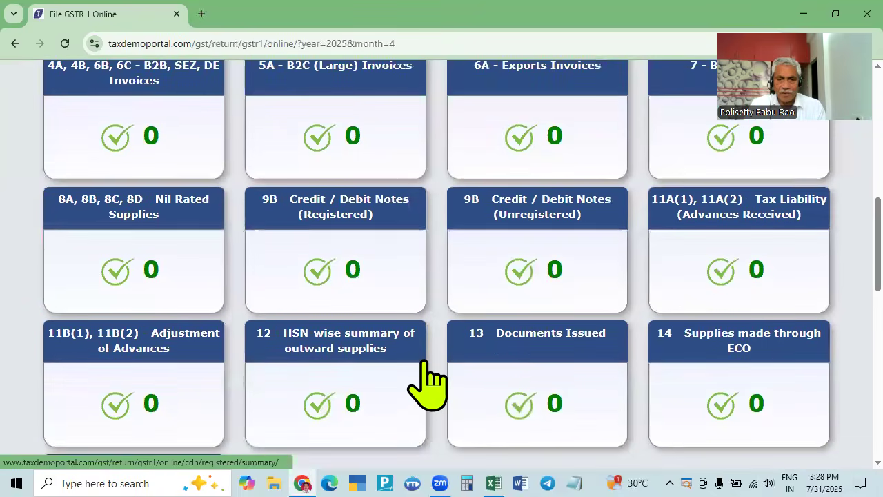
{"action": "scroll", "coordinate": [423, 384], "scroll_direction": "up", "scroll_amount": 2}
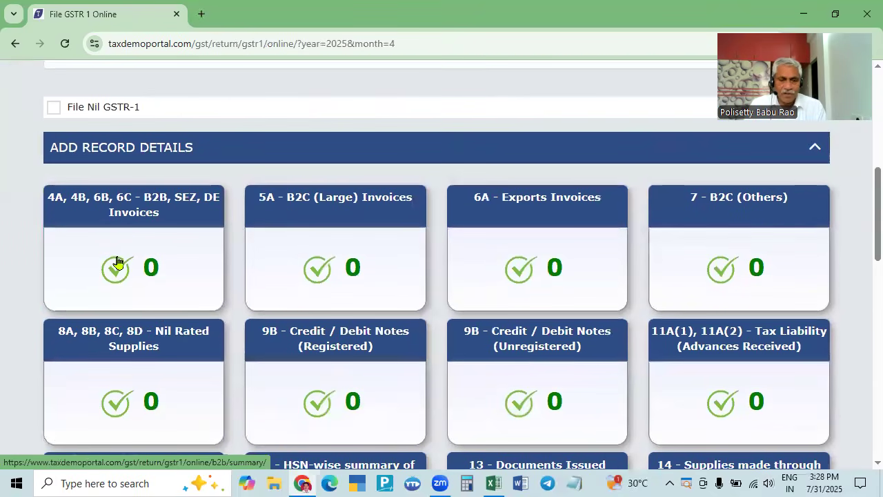
{"action": "left_click", "coordinate": [492, 482]}
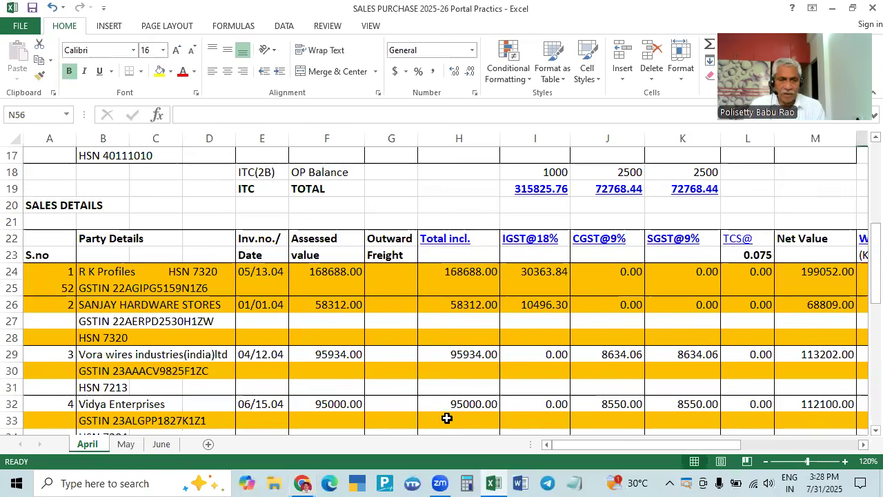
{"action": "scroll", "coordinate": [447, 418], "scroll_direction": "down", "scroll_amount": 2}
{"action": "scroll", "coordinate": [447, 418], "scroll_direction": "up", "scroll_amount": 4}
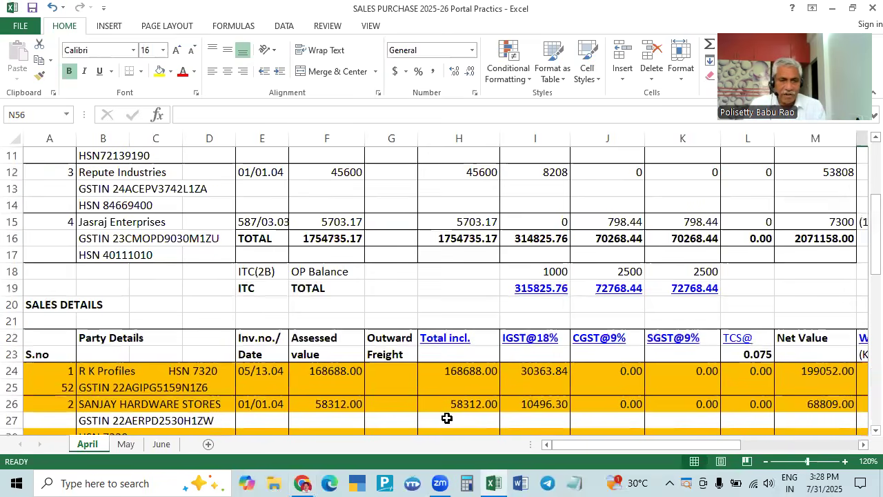
{"action": "scroll", "coordinate": [138, 338], "scroll_direction": "down", "scroll_amount": 4}
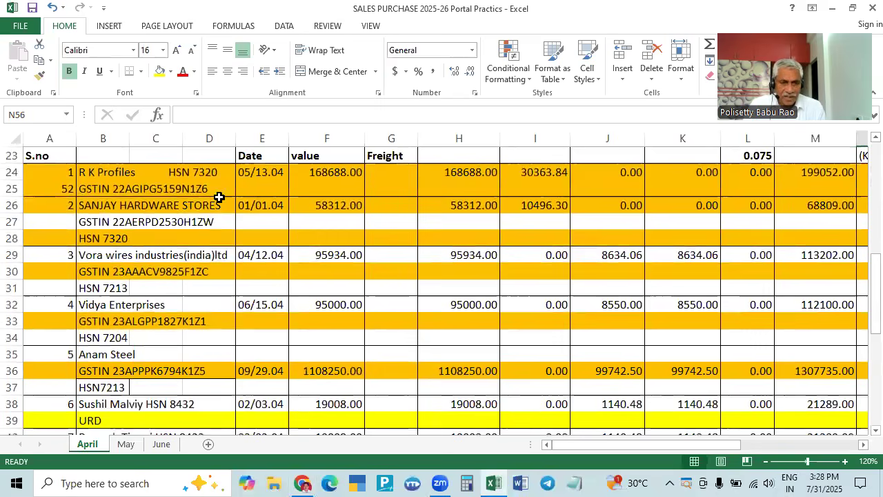
{"action": "scroll", "coordinate": [290, 297], "scroll_direction": "down", "scroll_amount": 2}
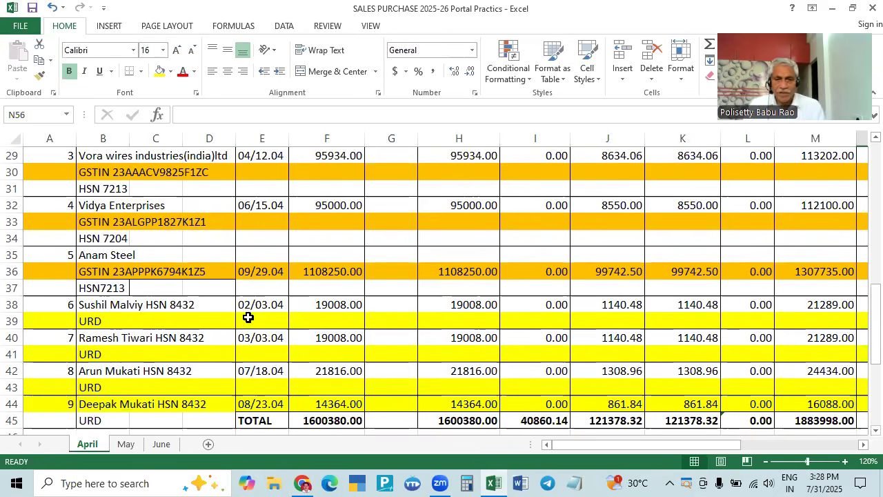
{"action": "left_click_drag", "start_coordinate": [665, 446], "coordinate": [858, 432]}
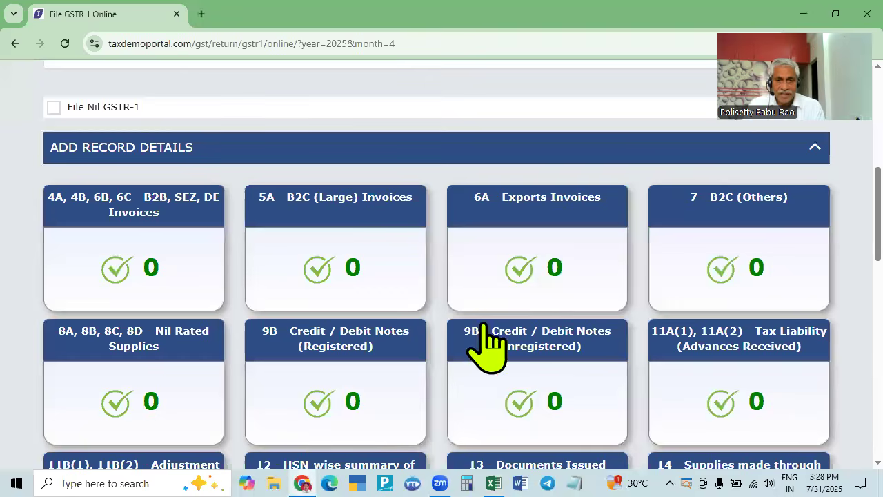
{"action": "scroll", "coordinate": [497, 310], "scroll_direction": "down", "scroll_amount": 1}
{"action": "scroll", "coordinate": [497, 310], "scroll_direction": "down", "scroll_amount": 6}
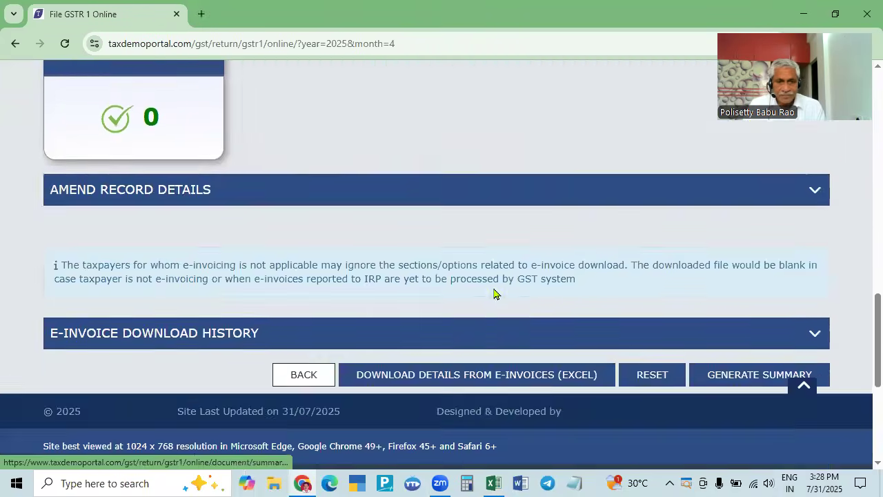
{"action": "scroll", "coordinate": [494, 293], "scroll_direction": "up", "scroll_amount": 4}
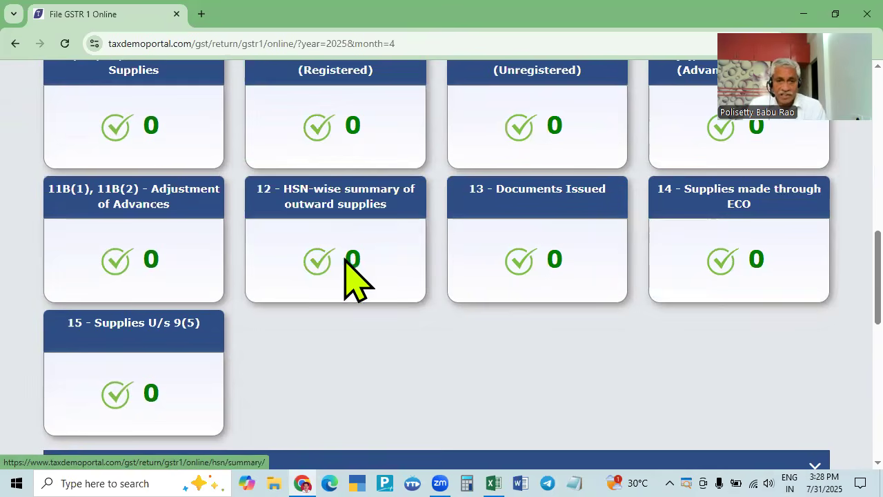
{"action": "scroll", "coordinate": [371, 283], "scroll_direction": "up", "scroll_amount": 1}
{"action": "scroll", "coordinate": [372, 297], "scroll_direction": "up", "scroll_amount": 3}
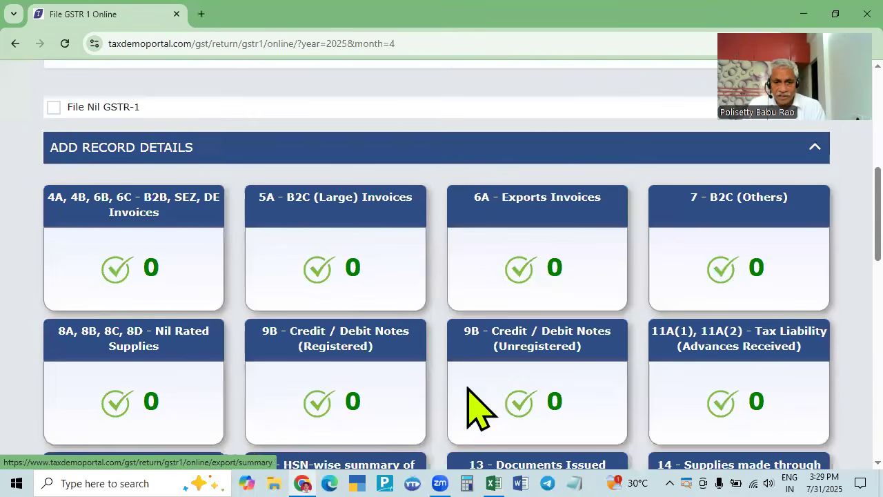
{"action": "scroll", "coordinate": [414, 404], "scroll_direction": "down", "scroll_amount": 2}
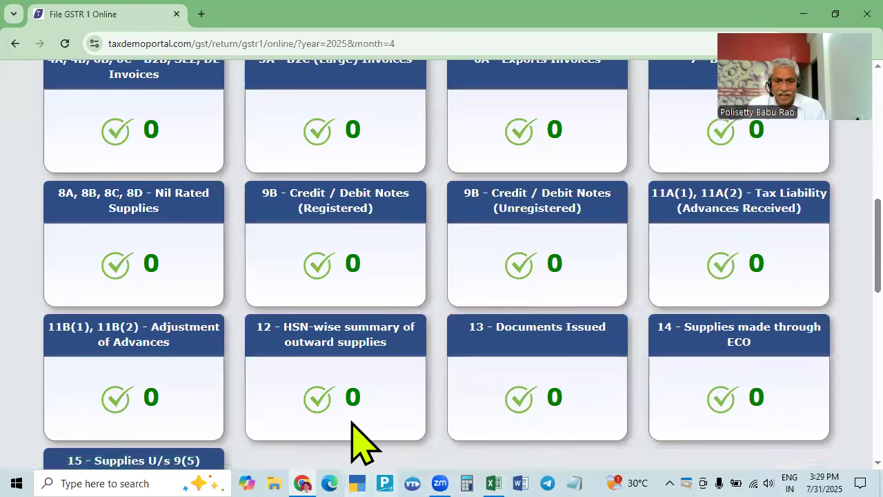
- Bring back the SALES PURCHASE 2025-26 workbook and pan to the April sales details in columns A–M
{"action": "left_click", "coordinate": [493, 483]}
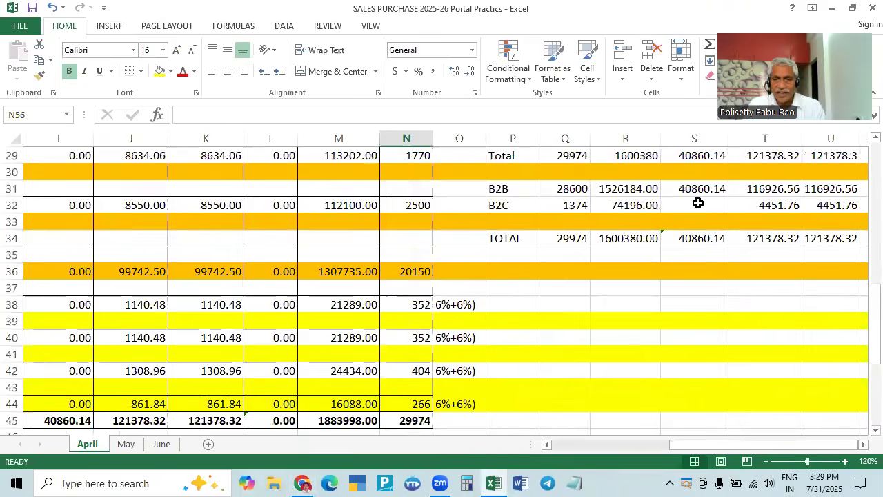
{"action": "scroll", "coordinate": [698, 202], "scroll_direction": "up", "scroll_amount": 4}
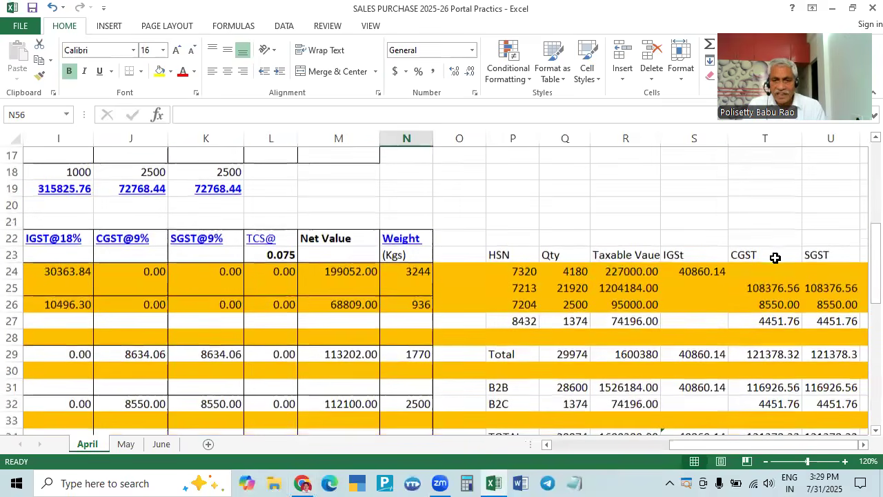
{"action": "scroll", "coordinate": [697, 424], "scroll_direction": "down", "scroll_amount": 2}
{"action": "left_click_drag", "start_coordinate": [690, 444], "coordinate": [545, 443]}
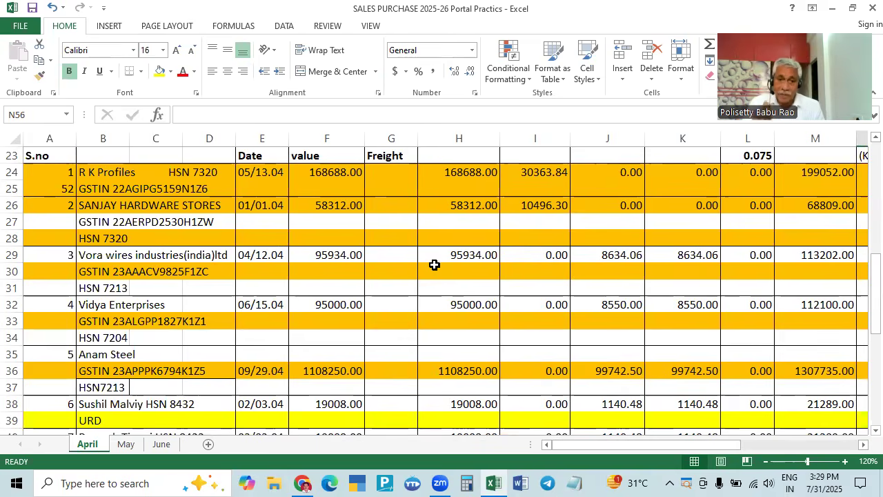
{"action": "scroll", "coordinate": [435, 265], "scroll_direction": "up", "scroll_amount": 7}
{"action": "scroll", "coordinate": [429, 243], "scroll_direction": "down", "scroll_amount": 4}
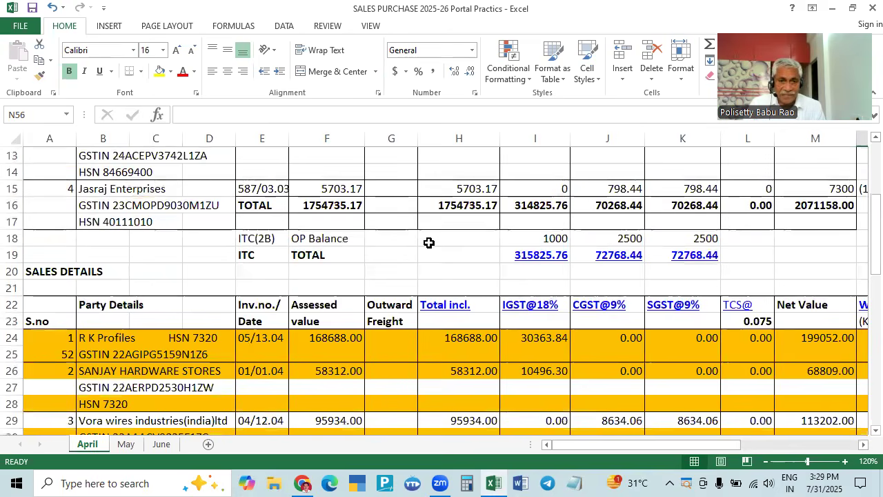
{"action": "scroll", "coordinate": [470, 248], "scroll_direction": "up", "scroll_amount": 2}
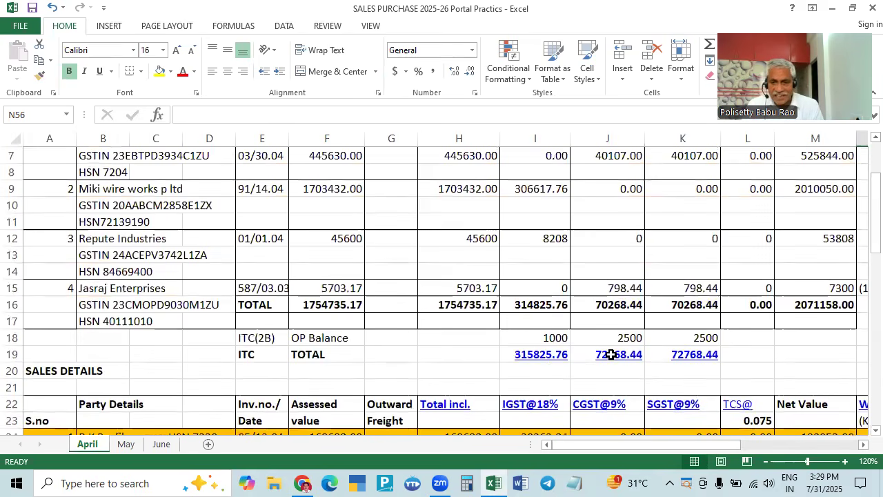
{"action": "scroll", "coordinate": [586, 350], "scroll_direction": "down", "scroll_amount": 6}
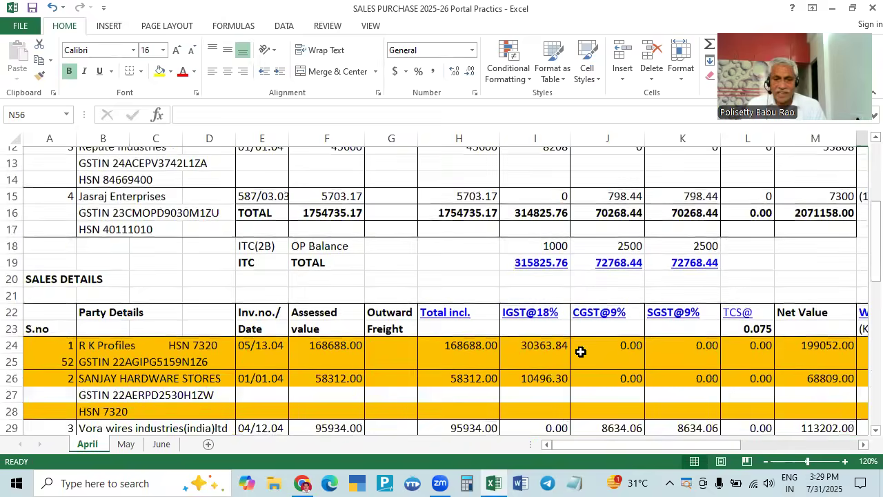
{"action": "scroll", "coordinate": [554, 354], "scroll_direction": "up", "scroll_amount": 2}
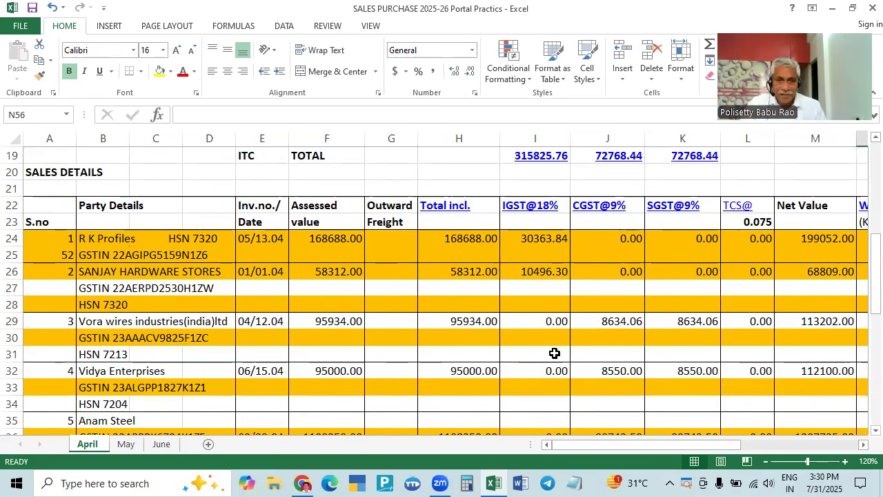
{"action": "scroll", "coordinate": [554, 352], "scroll_direction": "up", "scroll_amount": 6}
{"action": "scroll", "coordinate": [554, 355], "scroll_direction": "down", "scroll_amount": 2}
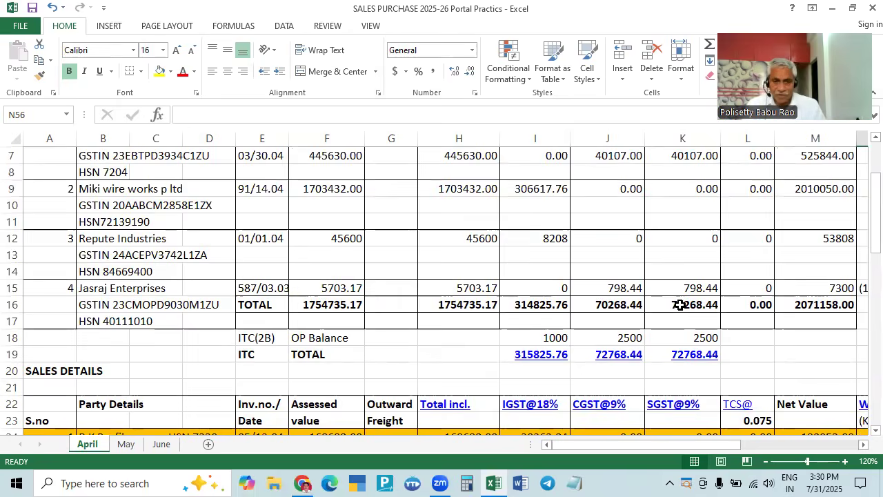
{"action": "scroll", "coordinate": [680, 305], "scroll_direction": "down", "scroll_amount": 6}
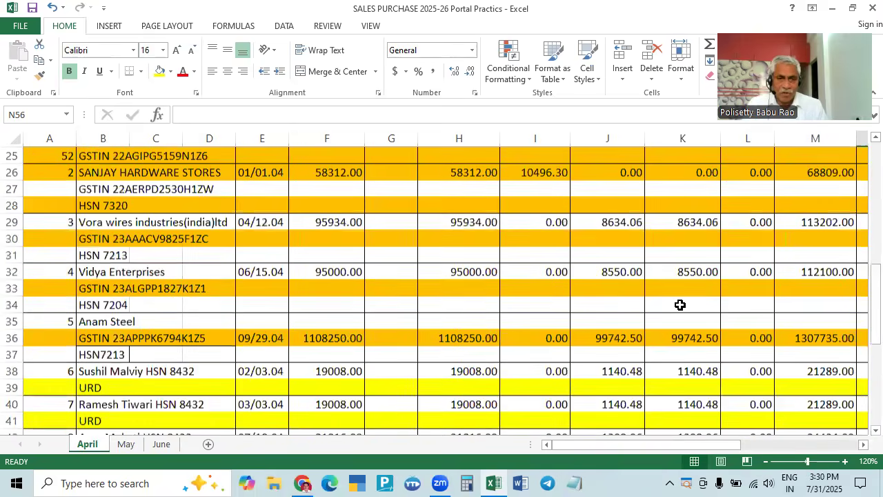
{"action": "scroll", "coordinate": [680, 304], "scroll_direction": "up", "scroll_amount": 2}
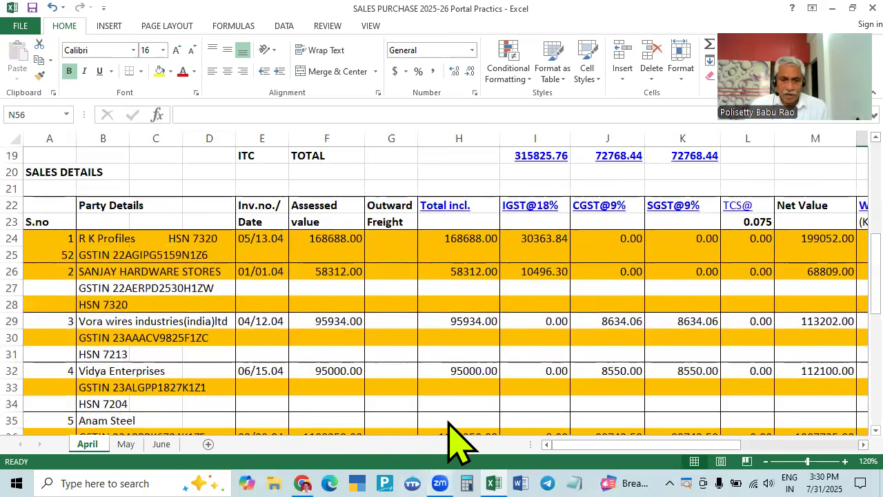
- Open the empty 4A, 4B, 6B, 6C B2B invoices section and add a new invoice record
{"action": "scroll", "coordinate": [414, 373], "scroll_direction": "up", "scroll_amount": 2}
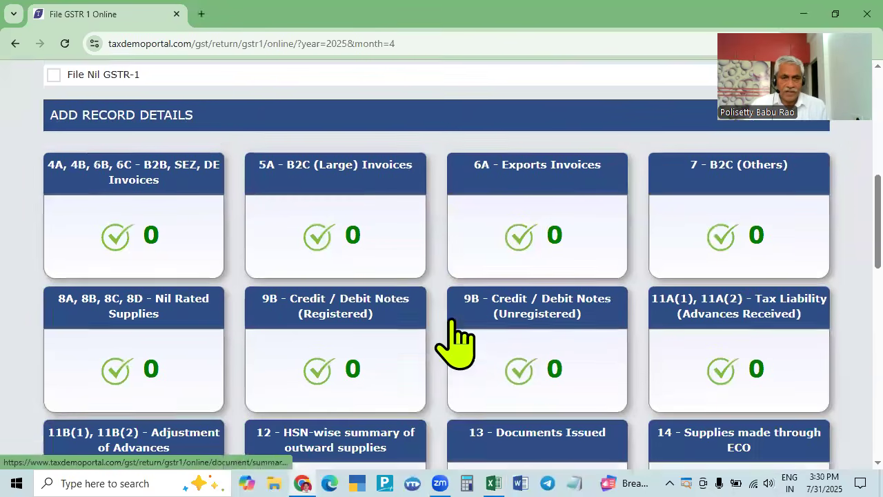
{"action": "left_click", "coordinate": [138, 214]}
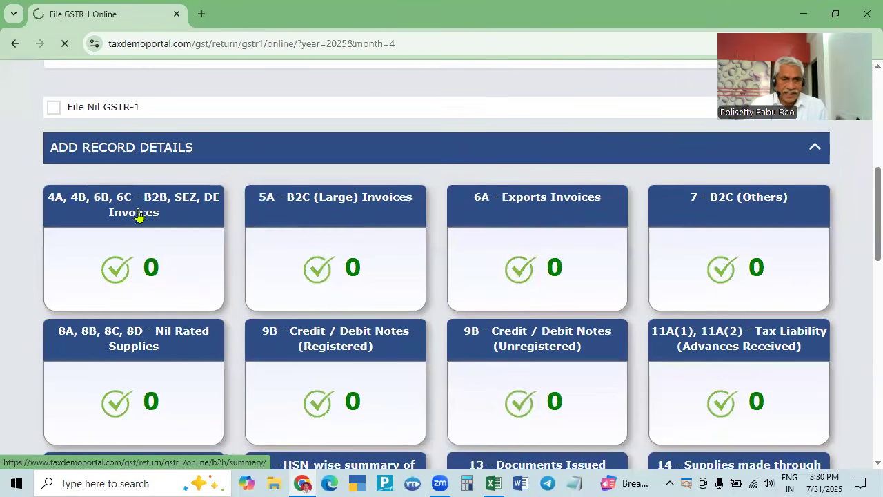
{"action": "scroll", "coordinate": [371, 256], "scroll_direction": "down", "scroll_amount": 6}
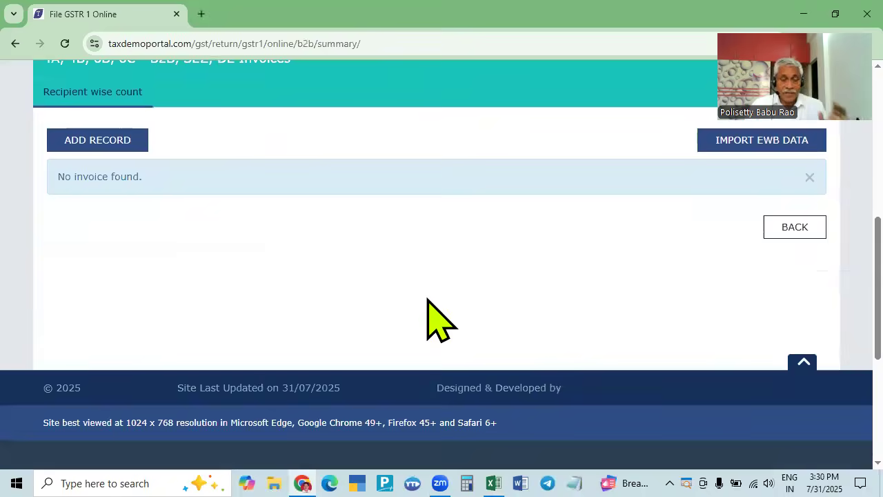
{"action": "scroll", "coordinate": [428, 304], "scroll_direction": "up", "scroll_amount": 2}
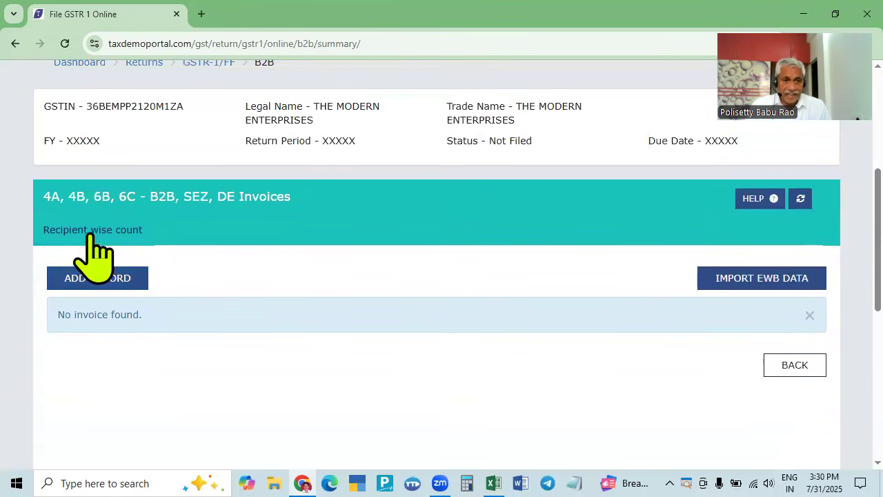
{"action": "left_click", "coordinate": [95, 277]}
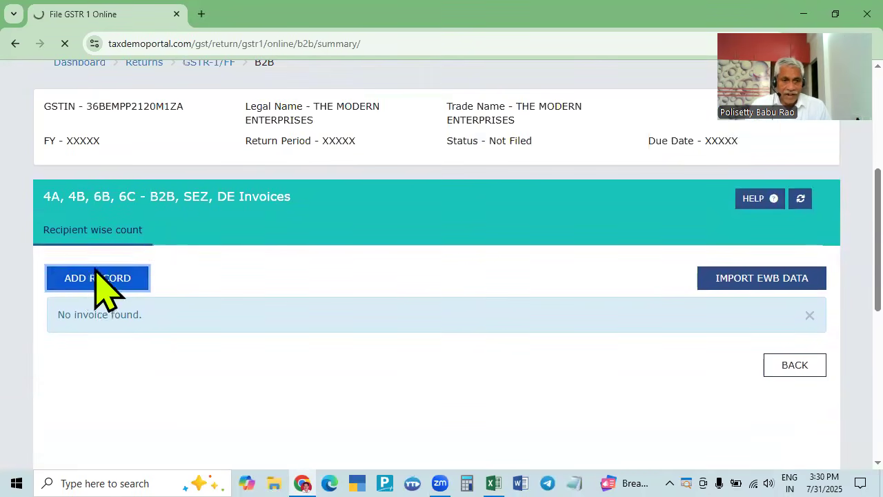
- Copy R K Profiles' GSTIN number from cell B25 of the sales register
{"action": "key", "text": "alt+Tab"}
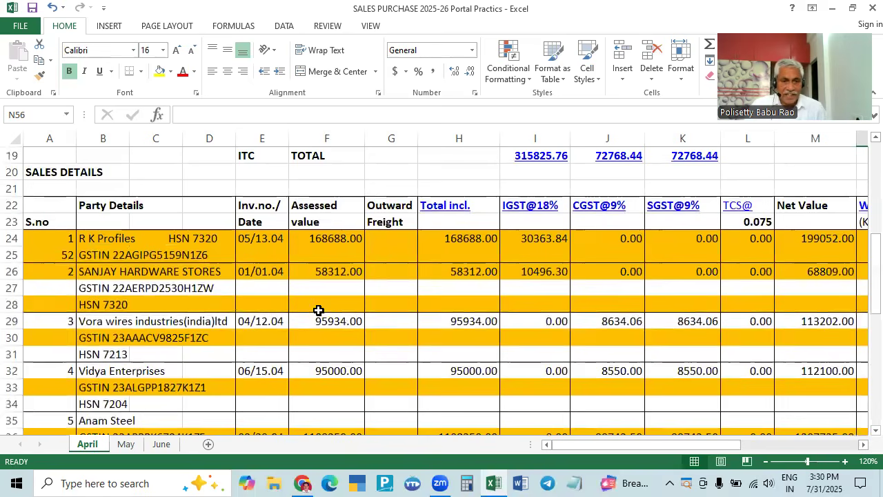
{"action": "left_click", "coordinate": [89, 256]}
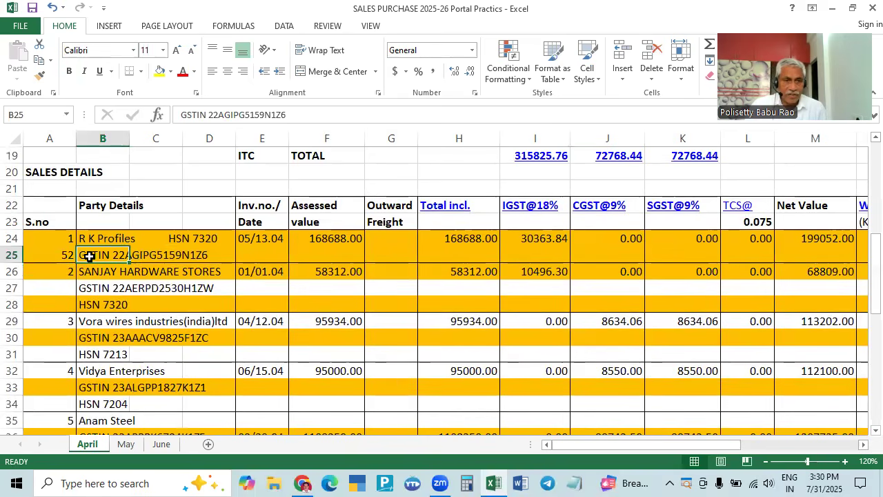
{"action": "double_click", "coordinate": [210, 115]}
{"action": "key", "text": "ctrl+c"}
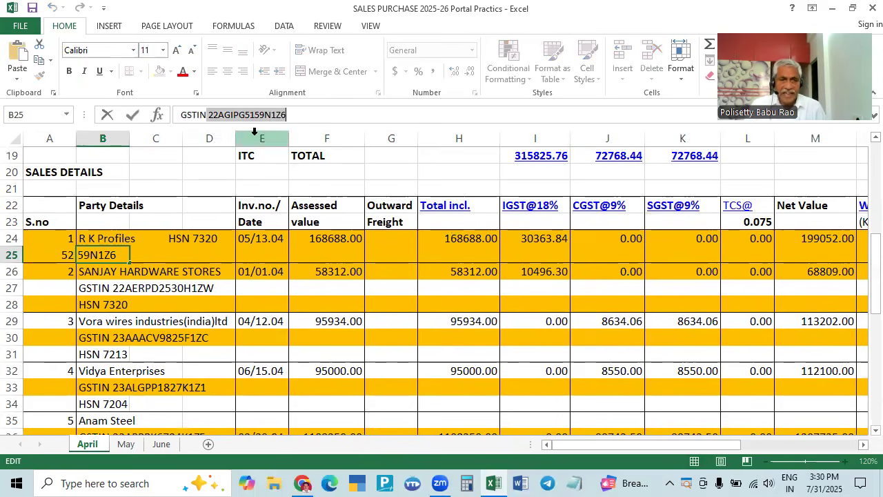
{"action": "key", "text": "alt+Tab"}
- Paste the copied GSTIN into Recipient GSTIN/UIN and delete its leading space
{"action": "scroll", "coordinate": [248, 398], "scroll_direction": "down", "scroll_amount": 2}
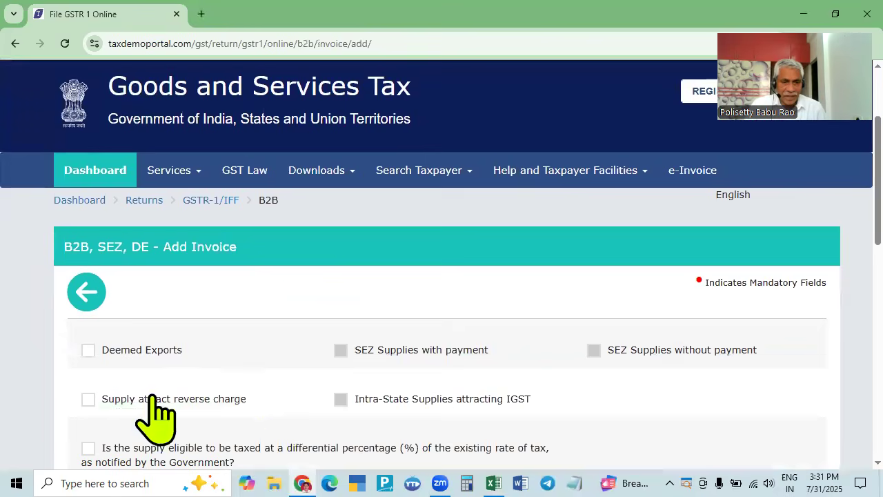
{"action": "scroll", "coordinate": [260, 385], "scroll_direction": "down", "scroll_amount": 2}
{"action": "scroll", "coordinate": [179, 389], "scroll_direction": "down", "scroll_amount": 2}
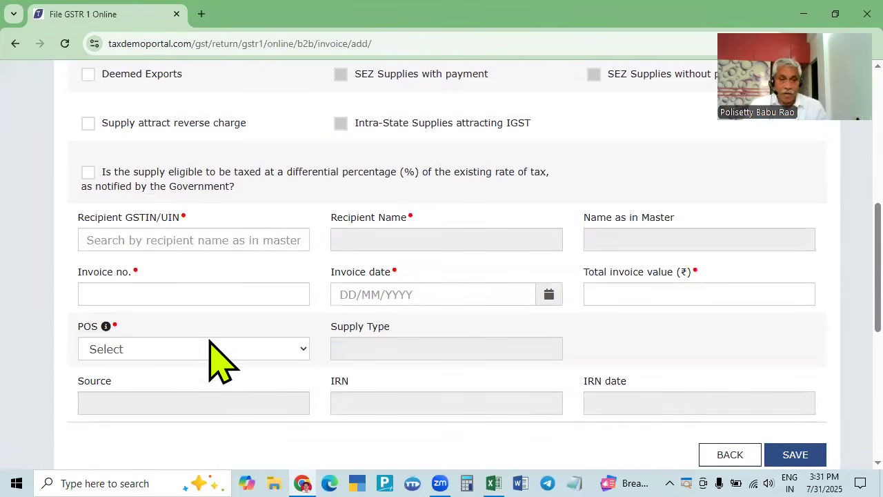
{"action": "left_click", "coordinate": [238, 235]}
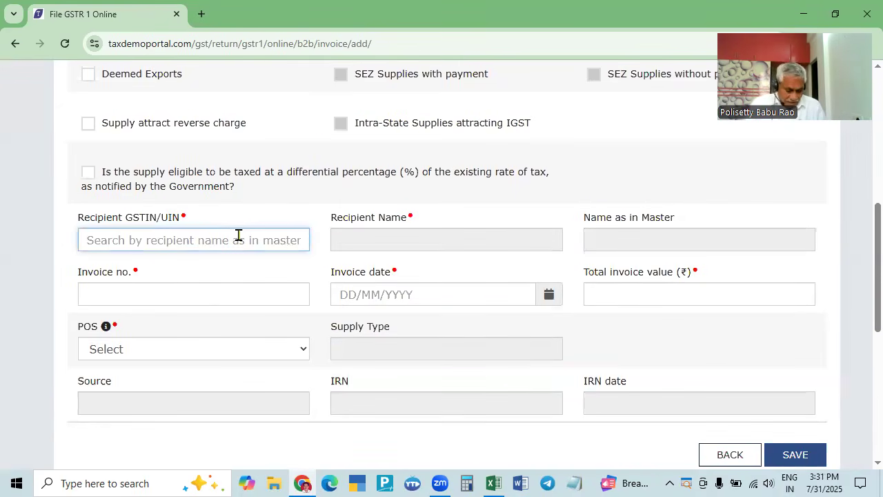
{"action": "key", "text": "ctrl+v"}
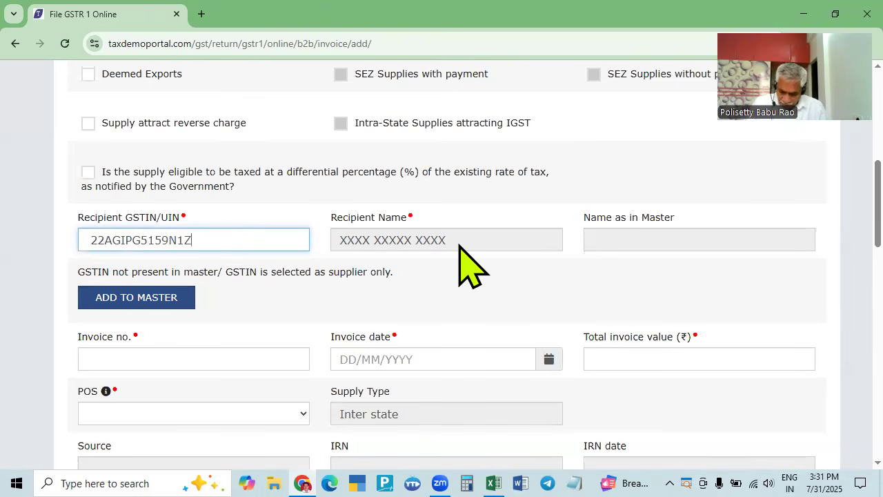
{"action": "key", "text": "Home"}
{"action": "key", "text": "Delete"}
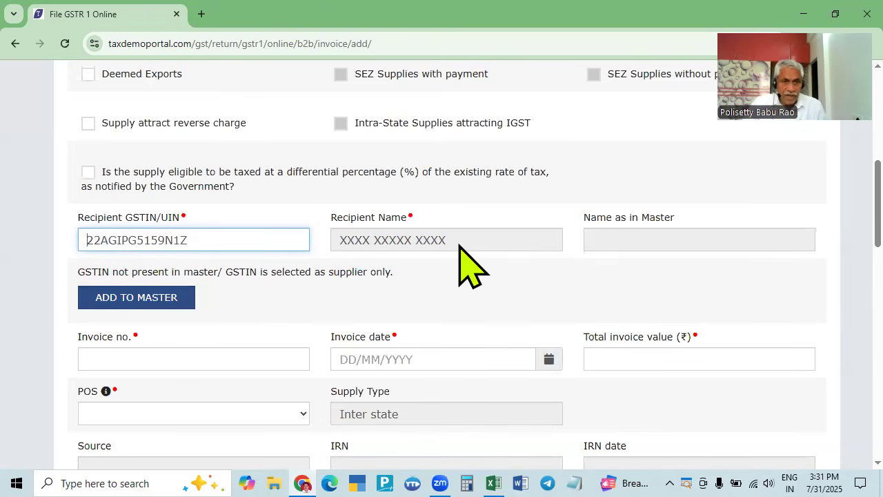
- Add the missing final '6' so Place of Supply auto-fills as 22-Chhattisgarh
{"action": "key", "text": "alt+Tab"}
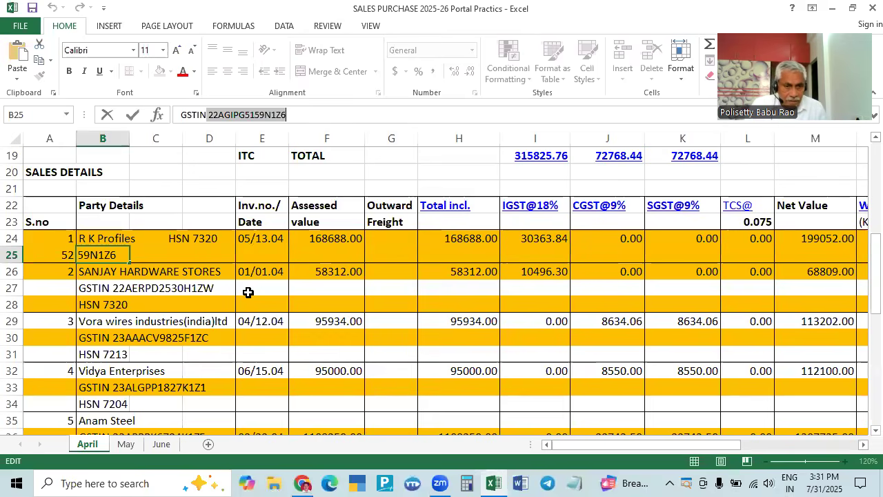
{"action": "left_click", "coordinate": [64, 260]}
{"action": "key", "text": "alt+Tab"}
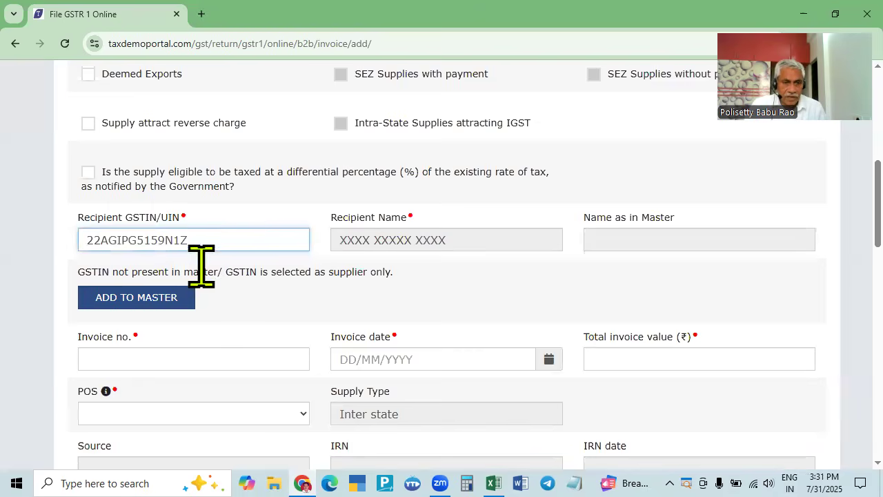
{"action": "type", "text": "6"}
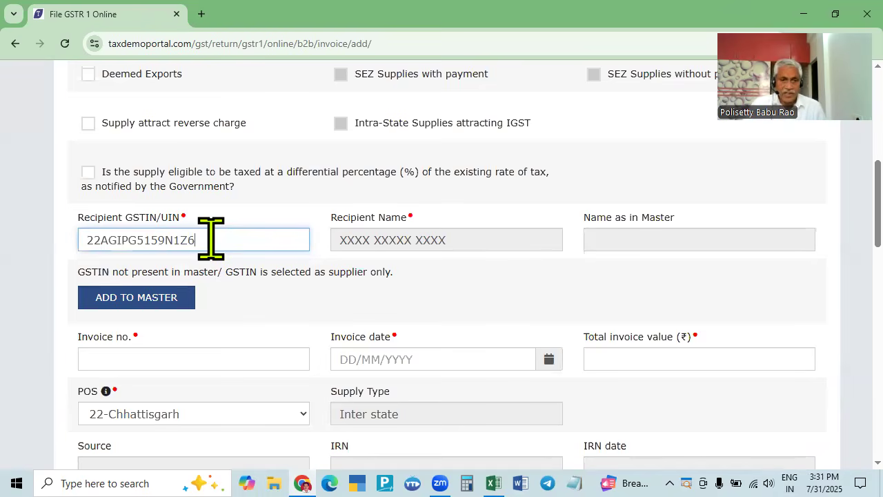
{"action": "left_click", "coordinate": [305, 271]}
{"action": "key", "text": "Tab"}
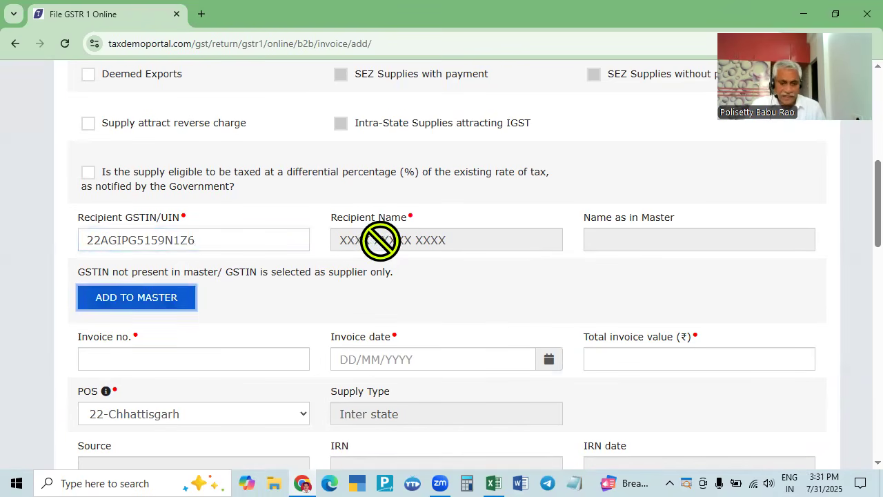
{"action": "key", "text": "Tab"}
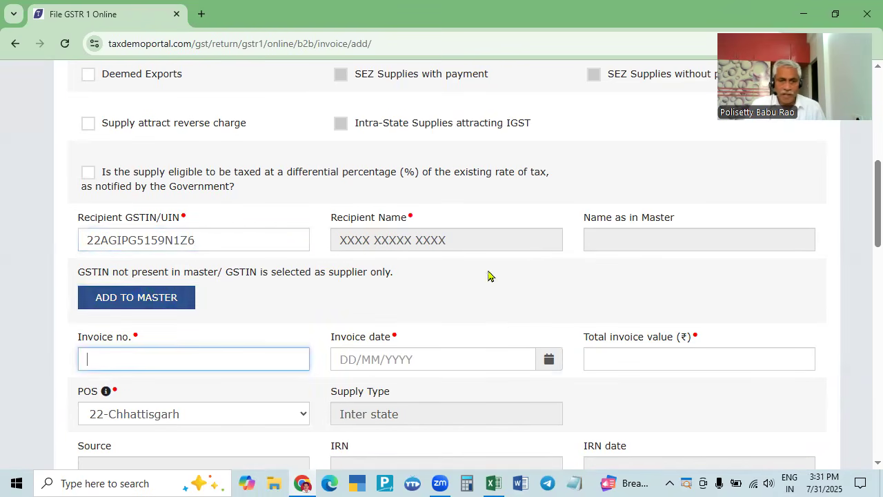
- Enter 05 as the invoice number, as listed in the sales register
{"action": "left_click", "coordinate": [259, 246]}
{"action": "key", "text": "Tab"}
{"action": "key", "text": "Tab"}
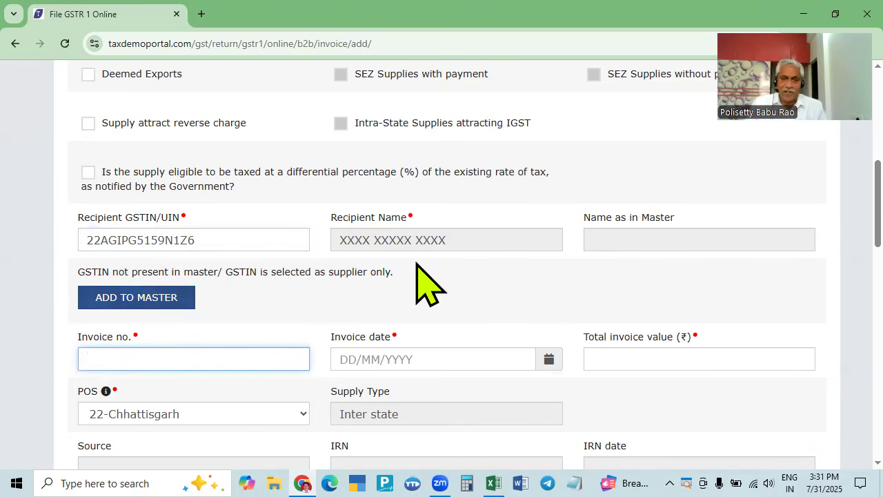
{"action": "key", "text": "alt+Tab"}
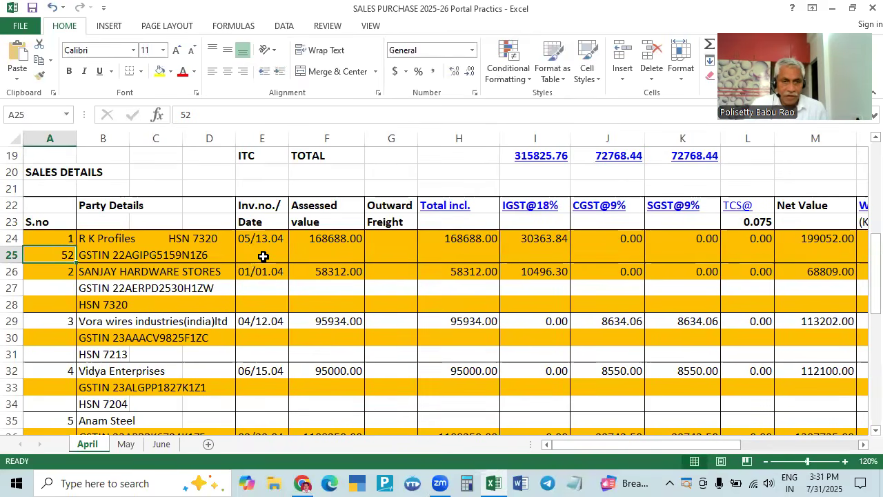
{"action": "key", "text": "alt+Tab"}
{"action": "type", "text": "05"}
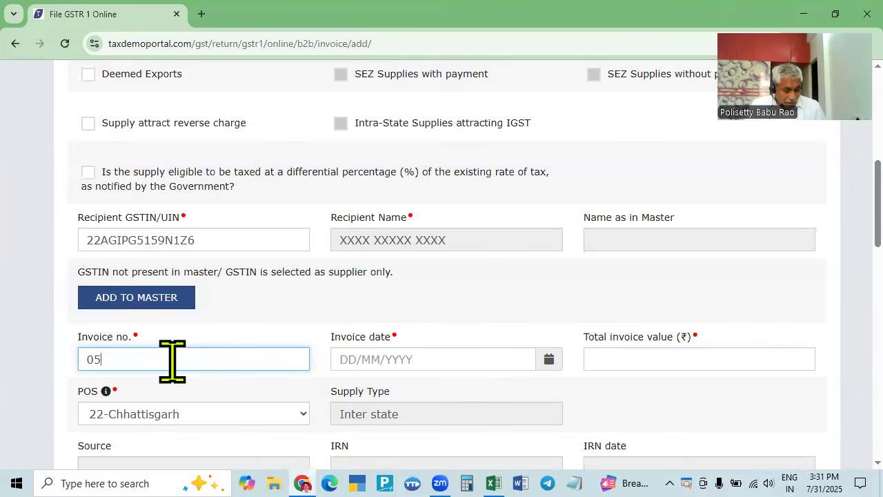
- Set the invoice date to 13/04/2025 in the calendar
{"action": "key", "text": "Tab"}
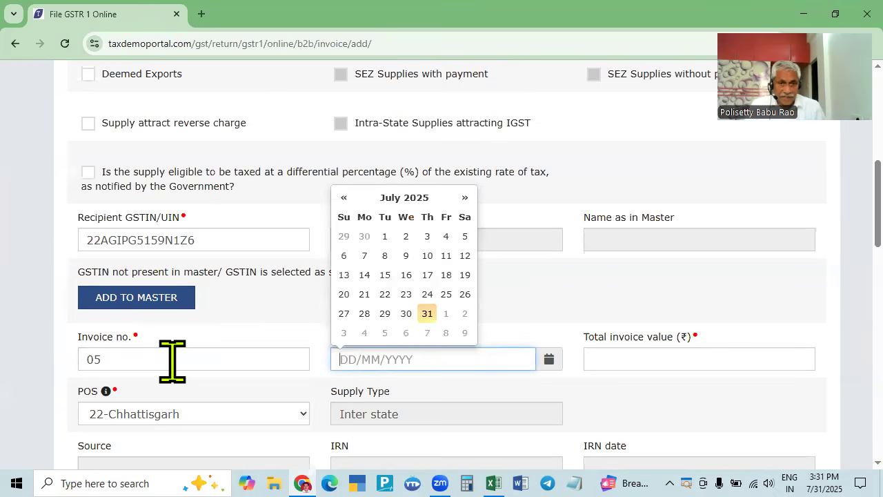
{"action": "key", "text": "alt+Tab"}
{"action": "key", "text": "alt+Tab"}
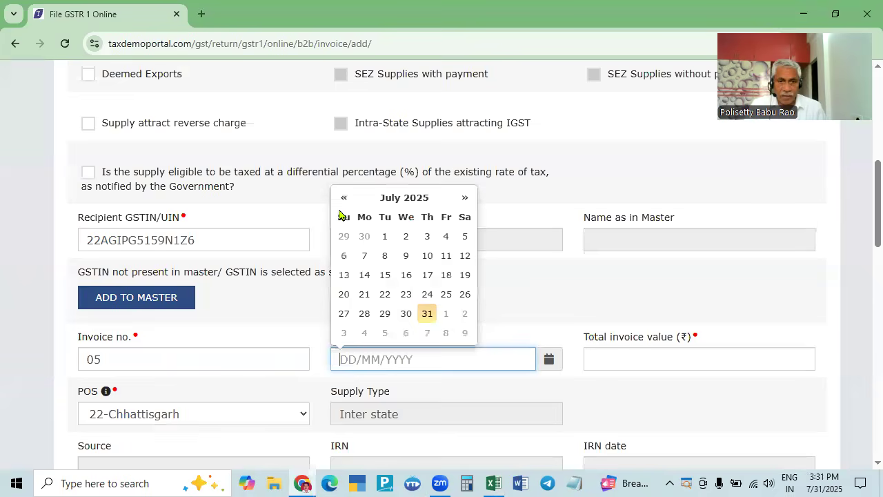
{"action": "left_click", "coordinate": [343, 197]}
{"action": "left_click", "coordinate": [344, 198]}
{"action": "left_click", "coordinate": [344, 198]}
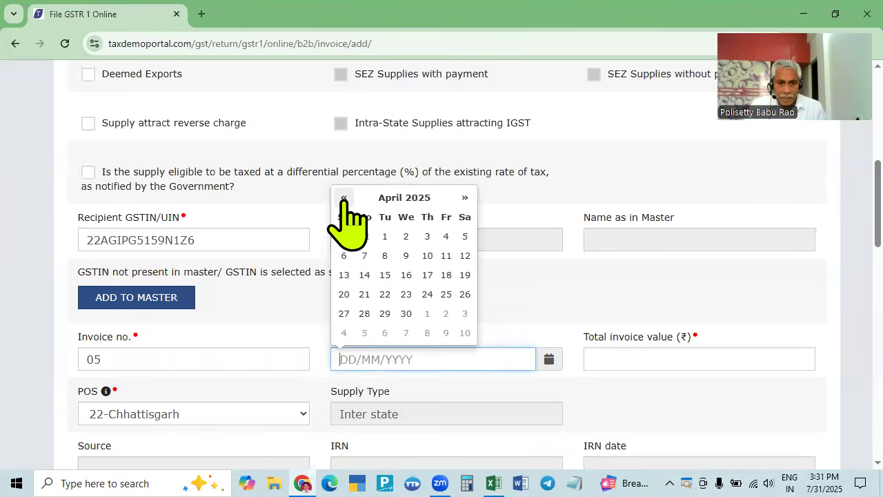
{"action": "key", "text": "alt+Tab"}
{"action": "key", "text": "alt+Tab"}
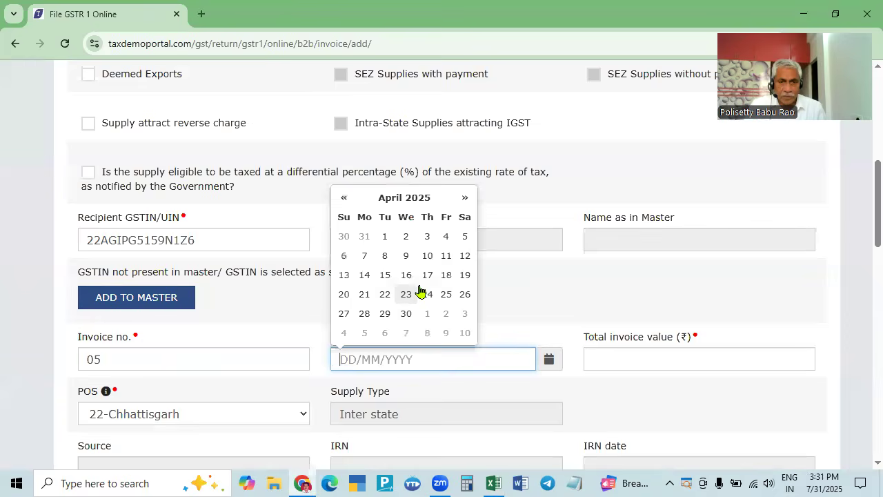
{"action": "left_click", "coordinate": [344, 275]}
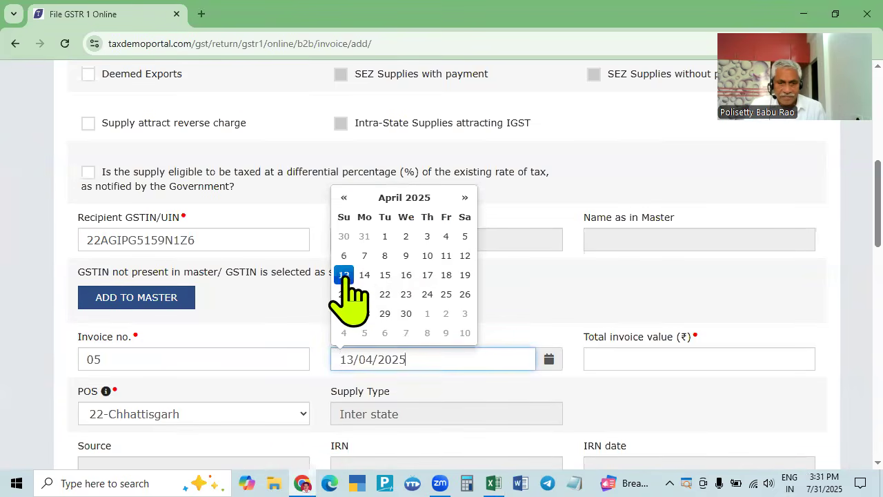
{"action": "left_click", "coordinate": [613, 351]}
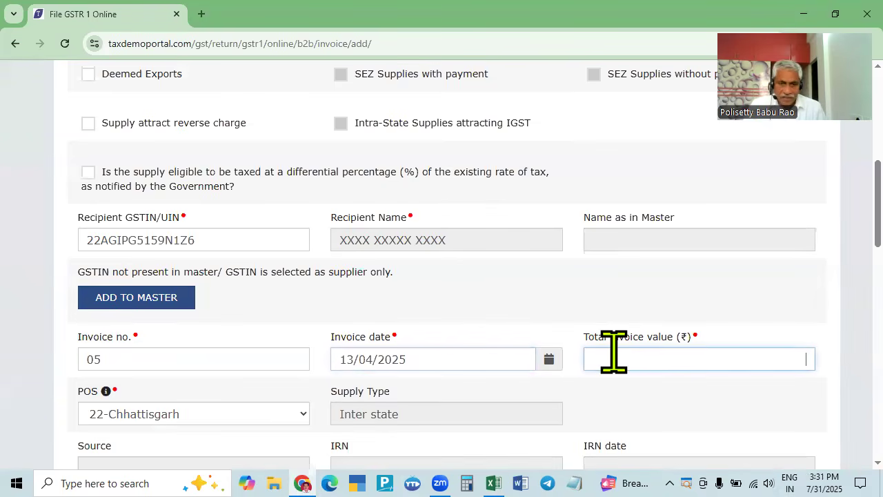
- Enter 199052, the register's net value, as the total invoice value
{"action": "key", "text": "alt+Tab"}
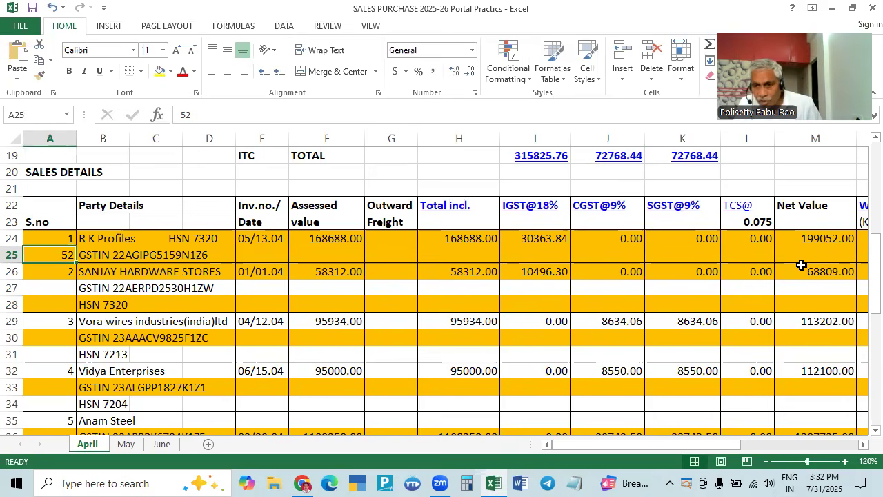
{"action": "key", "text": "alt+Tab"}
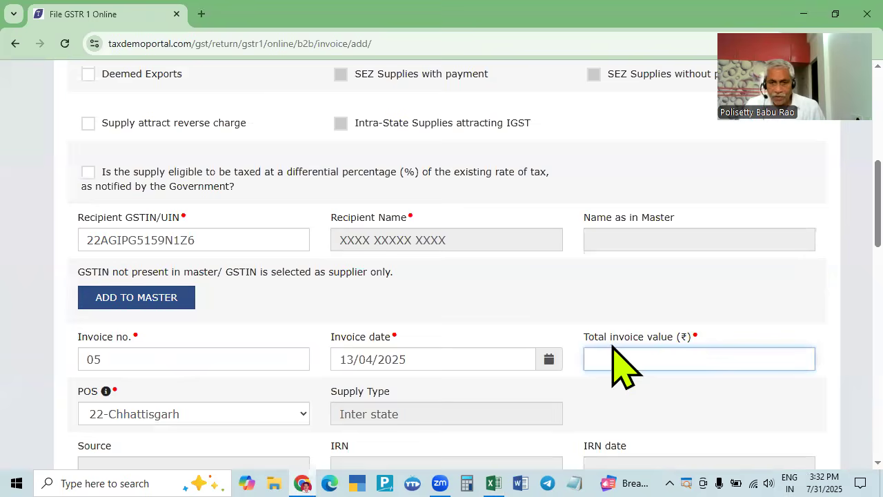
{"action": "type", "text": "199052"}
{"action": "key", "text": "Tab"}
{"action": "scroll", "coordinate": [629, 354], "scroll_direction": "down", "scroll_amount": 2}
{"action": "scroll", "coordinate": [214, 366], "scroll_direction": "up", "scroll_amount": 4}
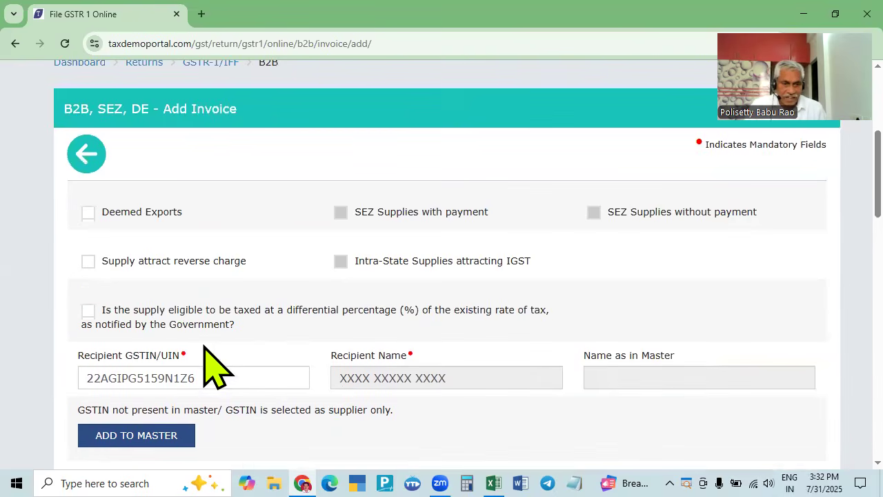
{"action": "scroll", "coordinate": [138, 387], "scroll_direction": "down", "scroll_amount": 2}
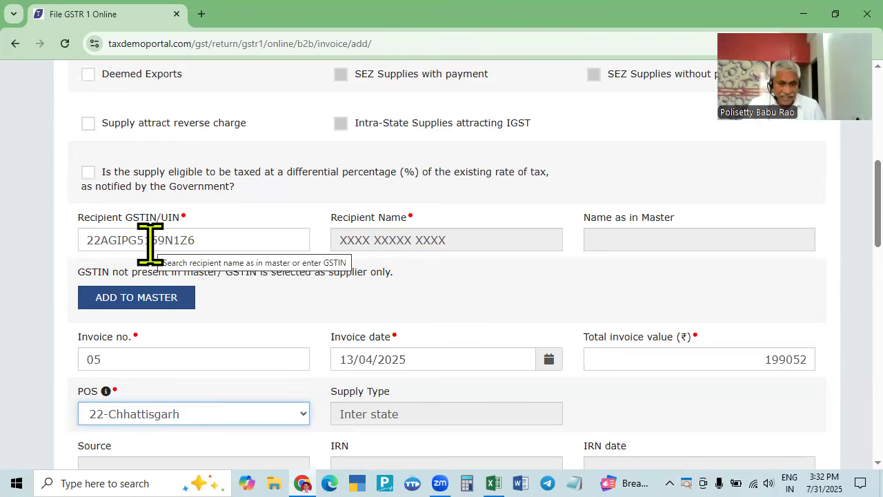
{"action": "key", "text": "alt+Tab"}
{"action": "key", "text": "alt+Tab"}
{"action": "scroll", "coordinate": [317, 345], "scroll_direction": "down", "scroll_amount": 2}
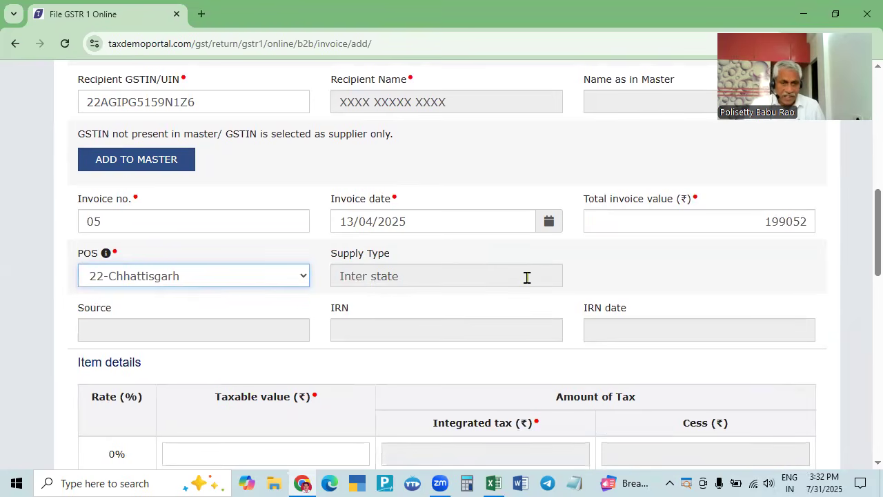
- Move down to Item details and place the cursor in the 18% Taxable value field
{"action": "key", "text": "Tab"}
{"action": "key", "text": "Tab"}
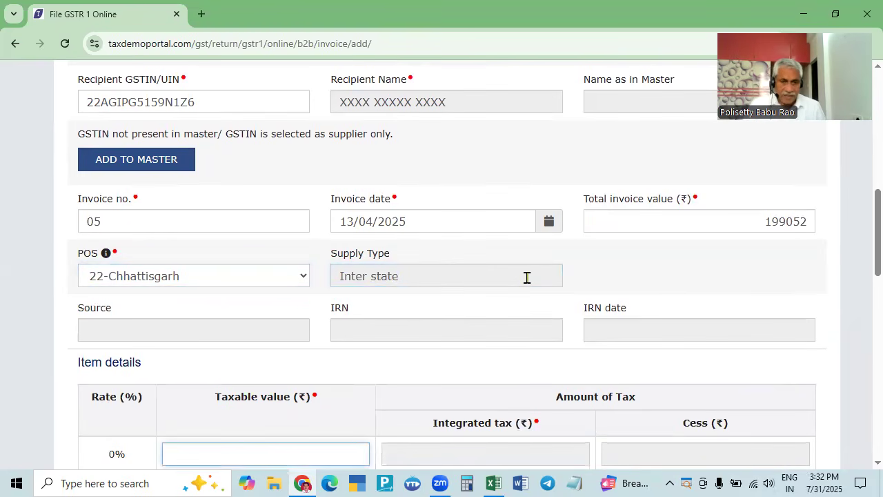
{"action": "key", "text": "Tab"}
{"action": "scroll", "coordinate": [304, 303], "scroll_direction": "down", "scroll_amount": 4}
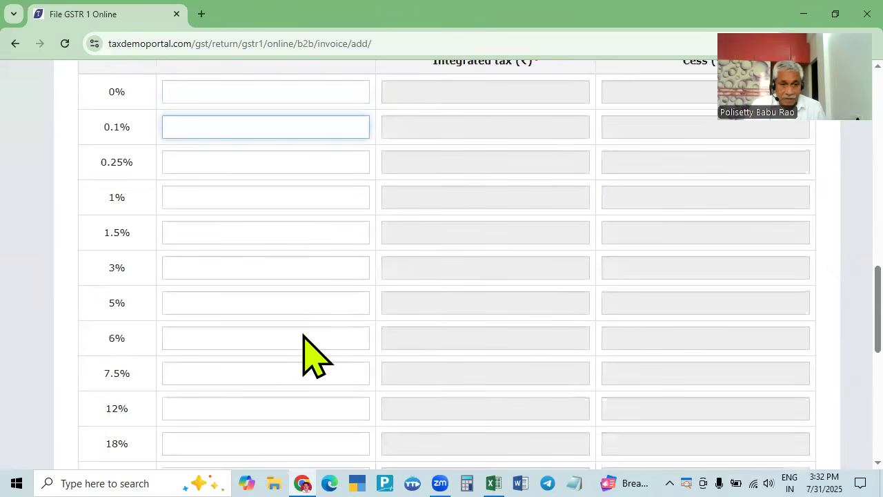
{"action": "left_click", "coordinate": [317, 311]}
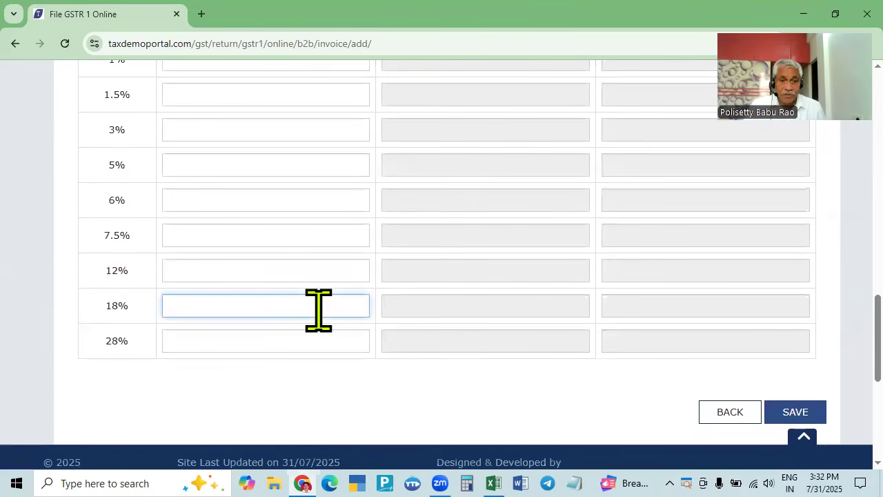
{"action": "key", "text": "alt+Tab"}
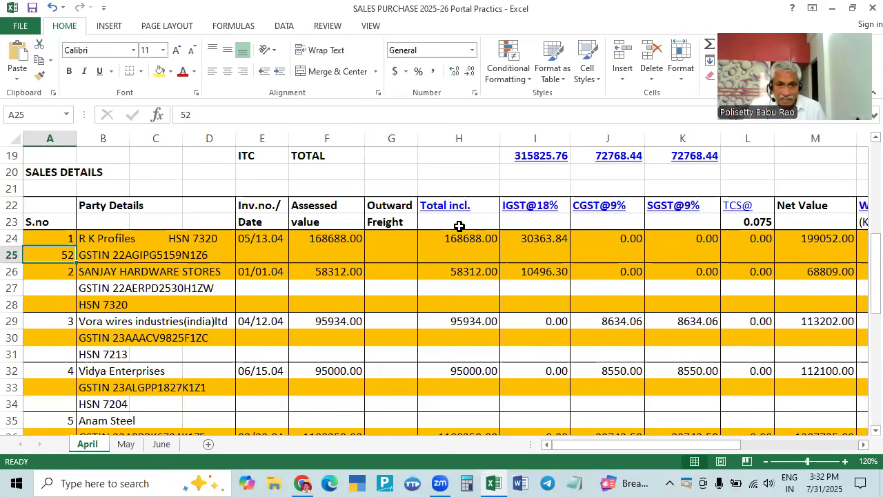
{"action": "key", "text": "alt+Tab"}
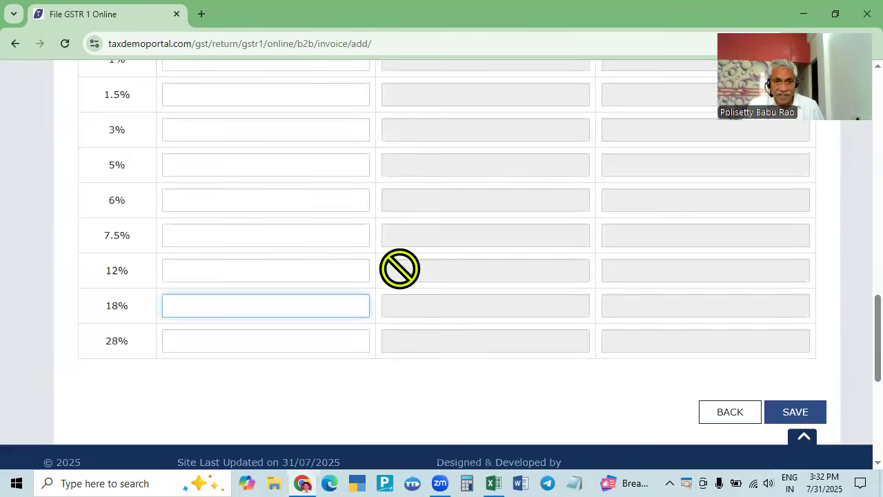
{"action": "scroll", "coordinate": [401, 268], "scroll_direction": "up", "scroll_amount": 10}
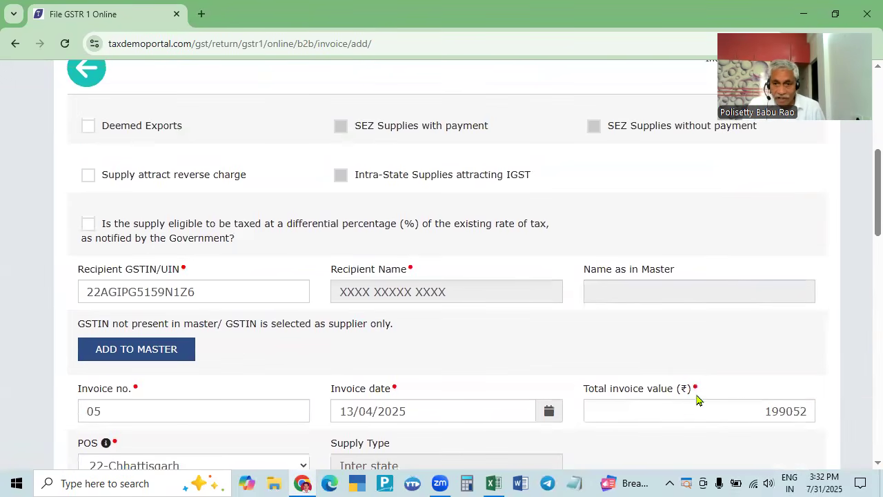
{"action": "scroll", "coordinate": [684, 434], "scroll_direction": "down", "scroll_amount": 7}
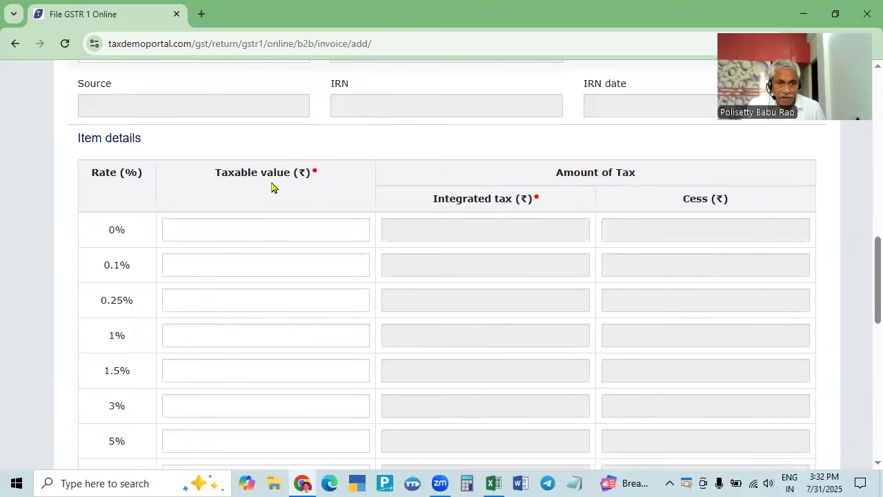
{"action": "scroll", "coordinate": [272, 187], "scroll_direction": "down", "scroll_amount": 4}
{"action": "left_click", "coordinate": [283, 298]}
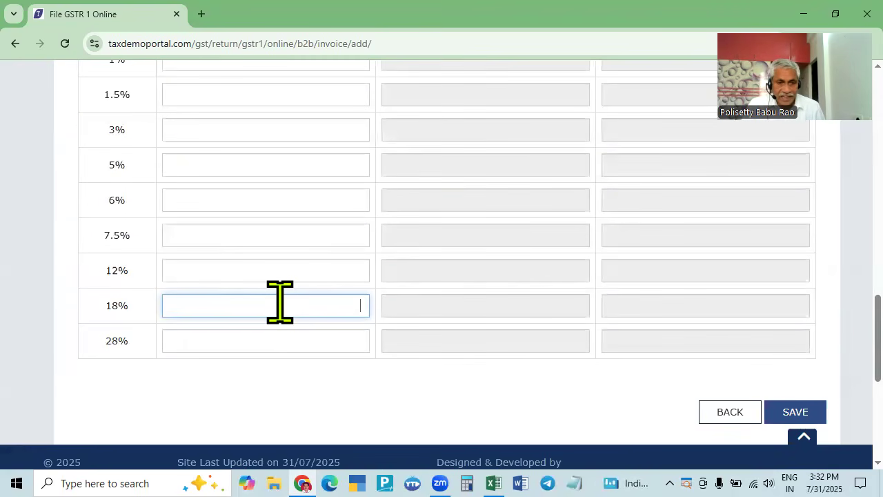
- Look through the sales register to find this invoice's taxable value
{"action": "key", "text": "alt+Tab"}
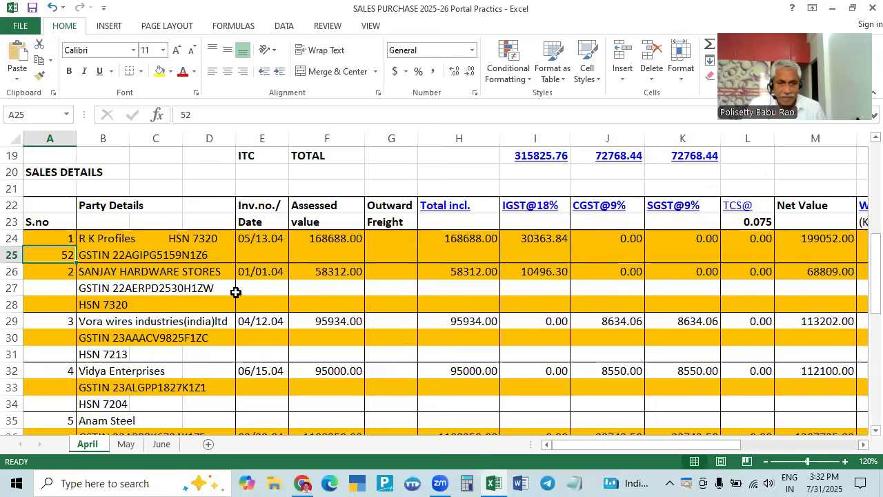
{"action": "key", "text": "alt+Tab"}
{"action": "scroll", "coordinate": [406, 260], "scroll_direction": "up", "scroll_amount": 9}
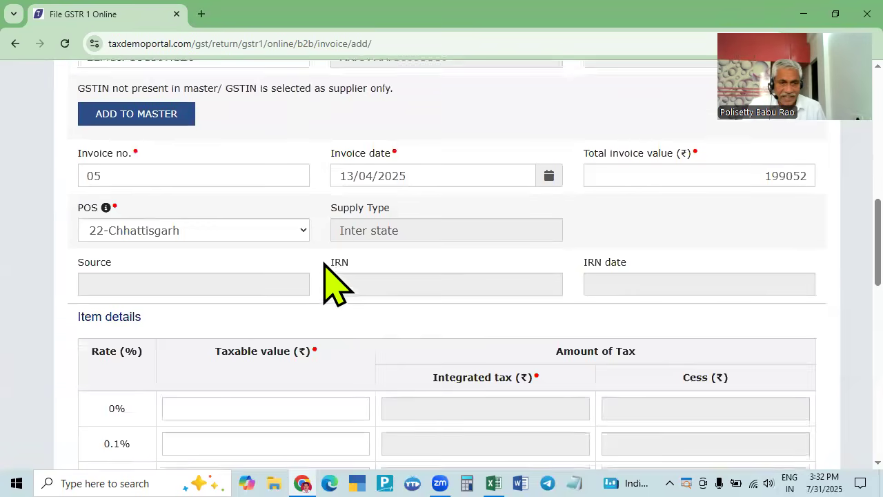
{"action": "scroll", "coordinate": [148, 414], "scroll_direction": "down", "scroll_amount": 2}
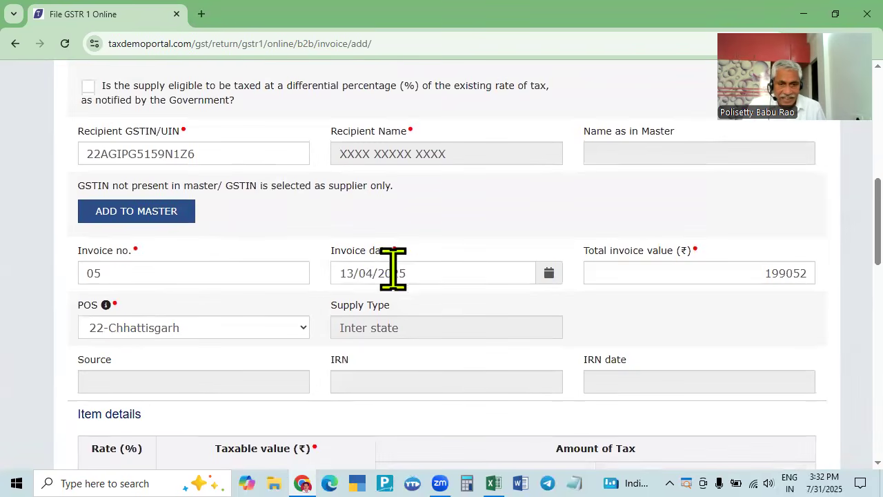
{"action": "key", "text": "alt+Tab"}
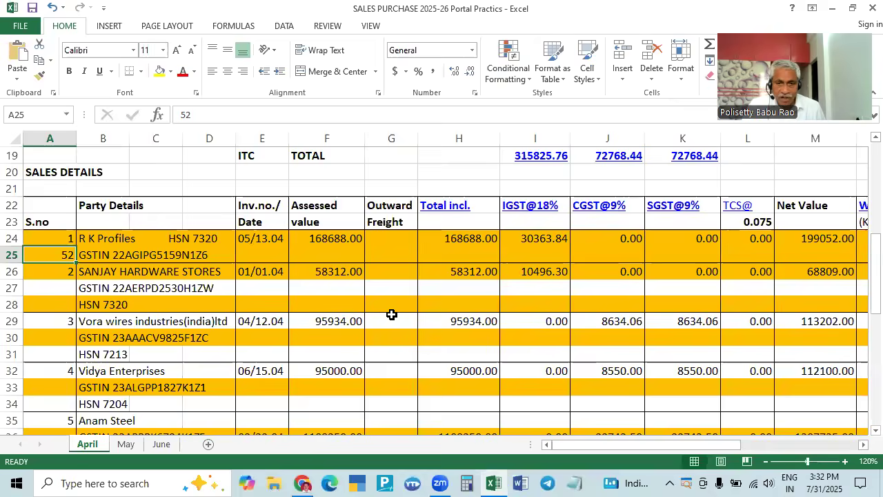
{"action": "key", "text": "alt+Tab"}
{"action": "scroll", "coordinate": [493, 306], "scroll_direction": "up", "scroll_amount": 2}
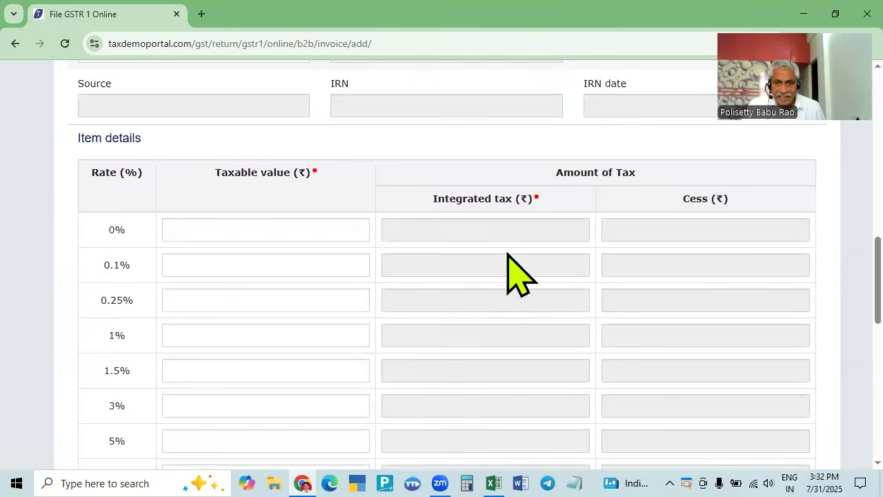
{"action": "scroll", "coordinate": [354, 349], "scroll_direction": "down", "scroll_amount": 4}
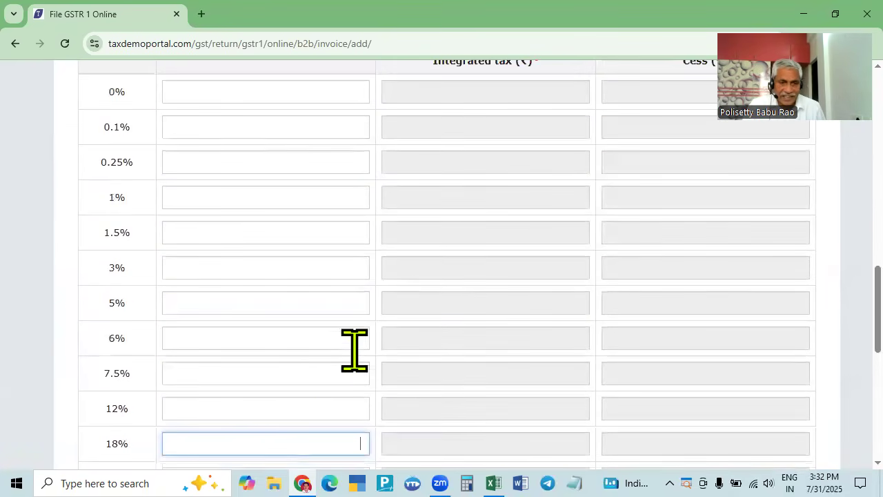
{"action": "key", "text": "alt+Tab"}
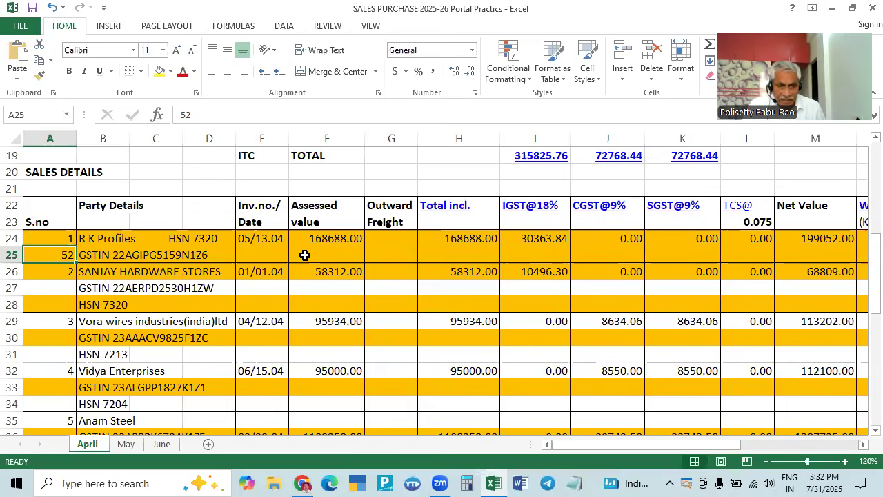
{"action": "scroll", "coordinate": [306, 367], "scroll_direction": "down", "scroll_amount": 4}
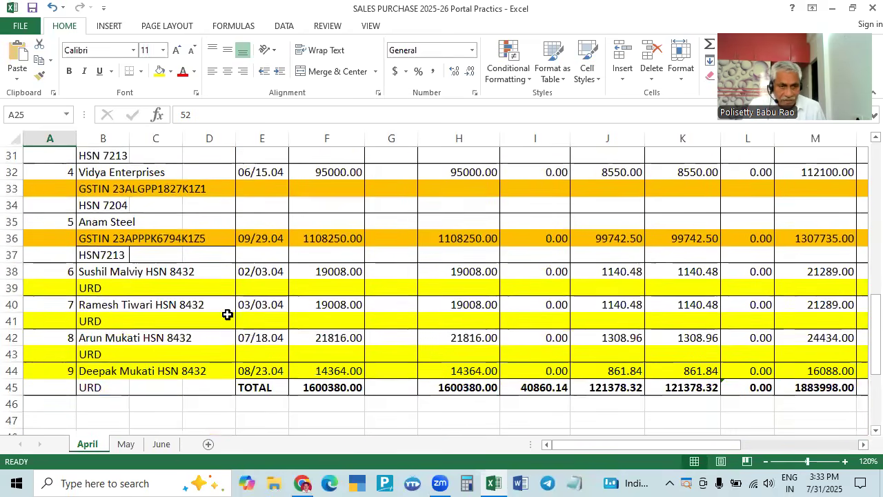
{"action": "left_click_drag", "start_coordinate": [586, 446], "coordinate": [705, 407]}
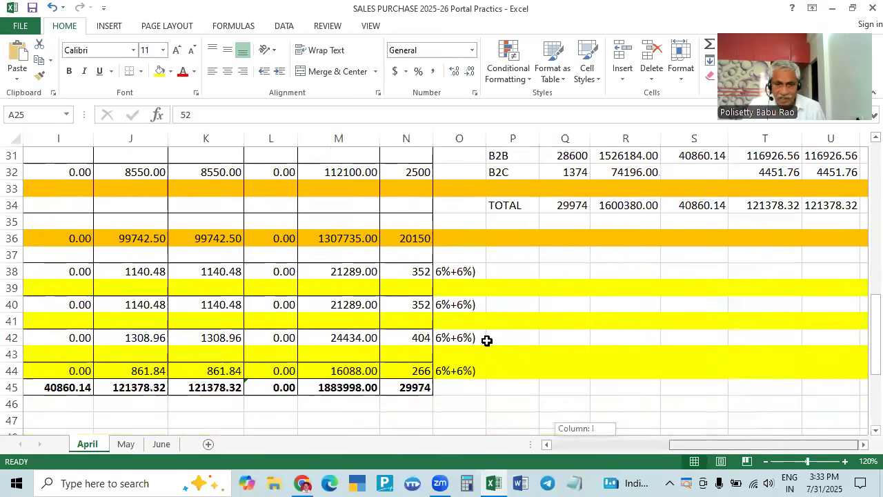
{"action": "left_click_drag", "start_coordinate": [699, 445], "coordinate": [546, 425]}
{"action": "scroll", "coordinate": [397, 280], "scroll_direction": "up", "scroll_amount": 4}
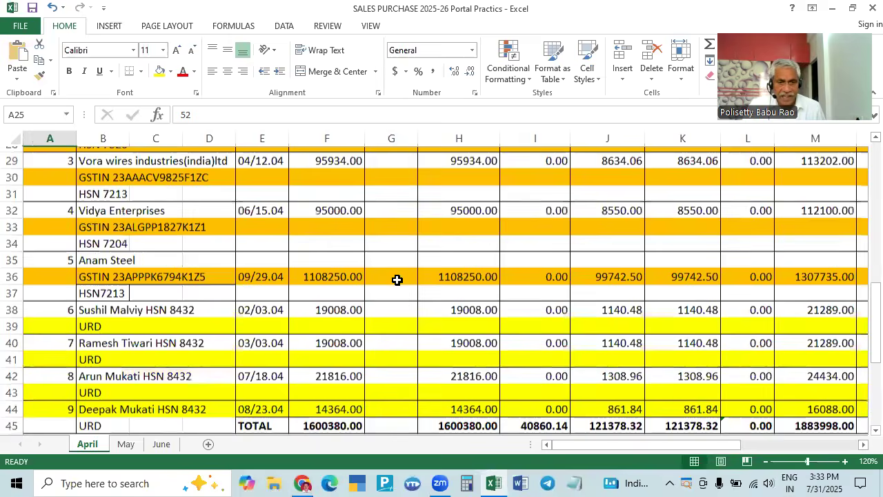
{"action": "key", "text": "alt+Tab"}
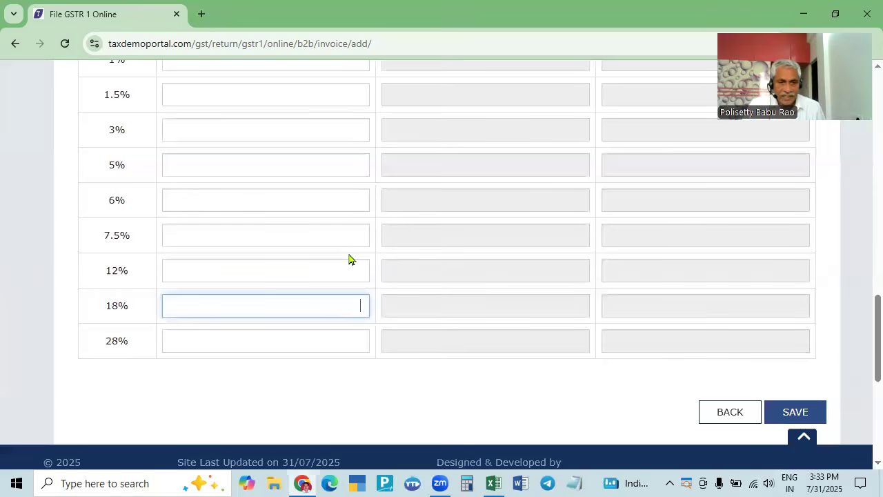
- Enter 168688 from cell H24 as the 18% taxable value
{"action": "key", "text": "alt+Tab"}
{"action": "left_click", "coordinate": [452, 239]}
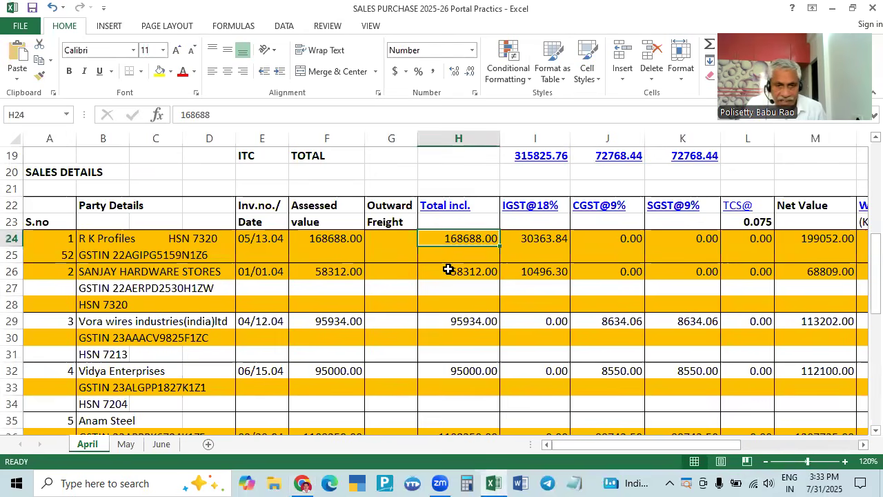
{"action": "key", "text": "alt+Tab"}
{"action": "type", "text": "16"}
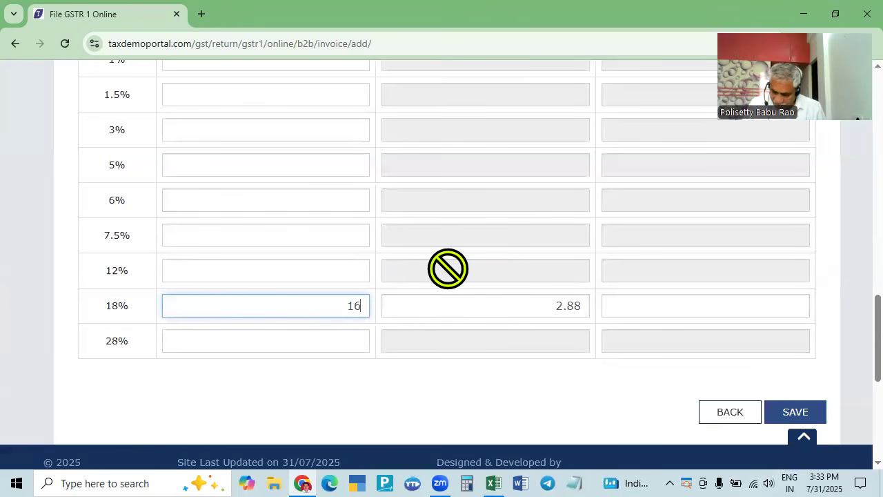
{"action": "type", "text": "8688"}
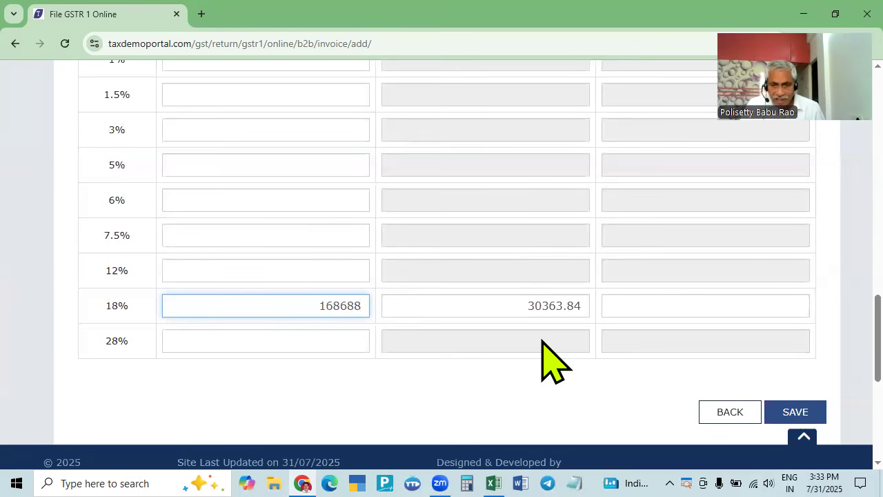
- Verify IGST 30363.84 against cell I24 and save invoice 05
{"action": "key", "text": "alt+Tab"}
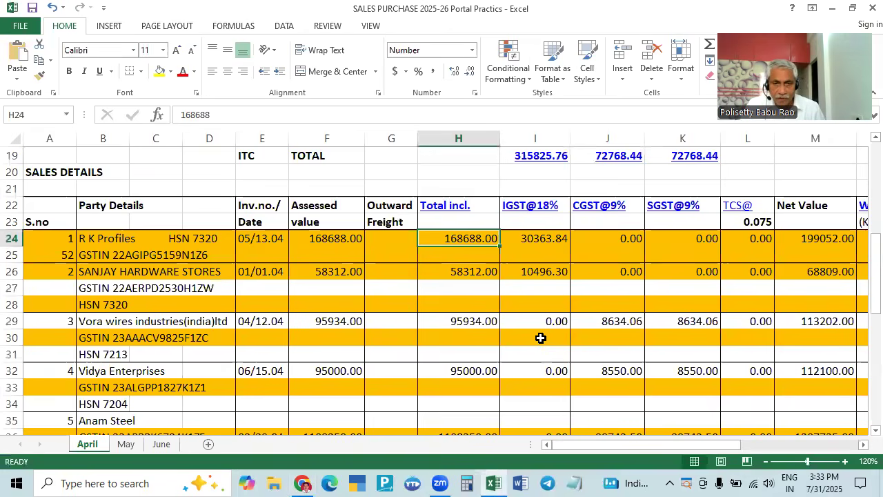
{"action": "left_click", "coordinate": [552, 240]}
{"action": "key", "text": "alt+Tab"}
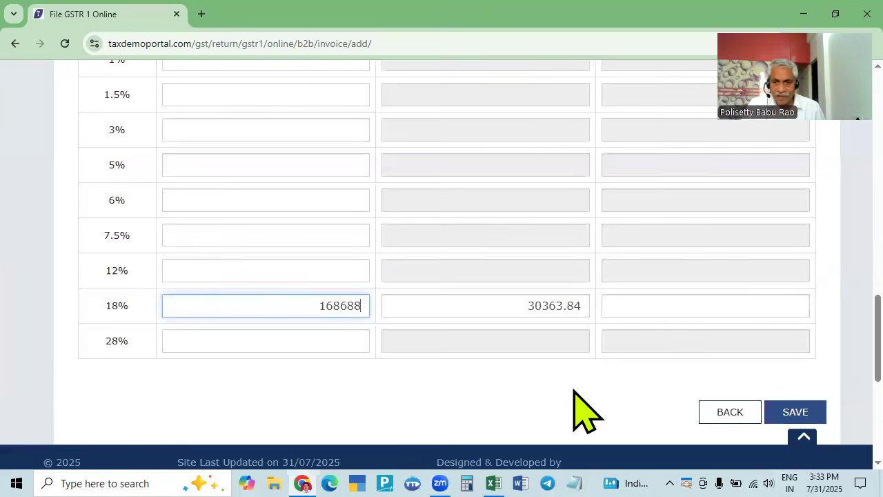
{"action": "left_click", "coordinate": [794, 412]}
{"action": "scroll", "coordinate": [670, 418], "scroll_direction": "down", "scroll_amount": 10}
{"action": "scroll", "coordinate": [483, 386], "scroll_direction": "up", "scroll_amount": 5}
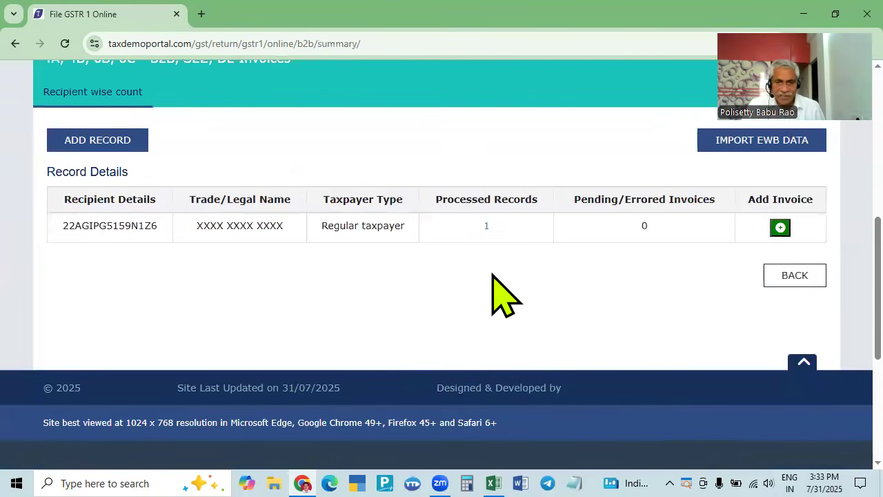
{"action": "scroll", "coordinate": [525, 300], "scroll_direction": "up", "scroll_amount": 4}
- Start a new B2B invoice and copy the second party's GSTIN from the register
{"action": "scroll", "coordinate": [166, 362], "scroll_direction": "down", "scroll_amount": 2}
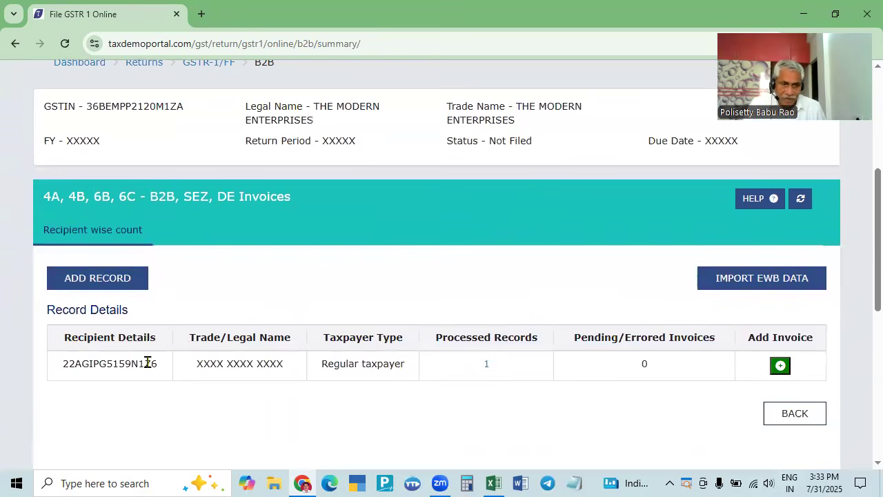
{"action": "left_click", "coordinate": [92, 279]}
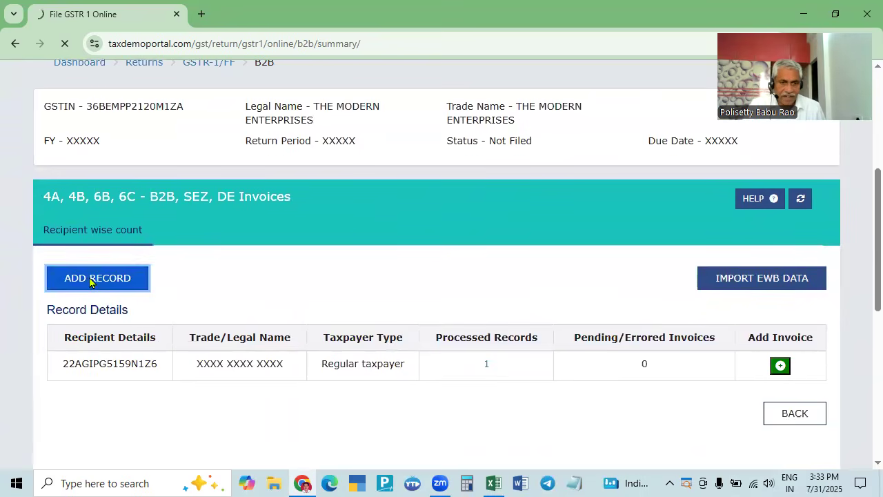
{"action": "scroll", "coordinate": [265, 366], "scroll_direction": "down", "scroll_amount": 6}
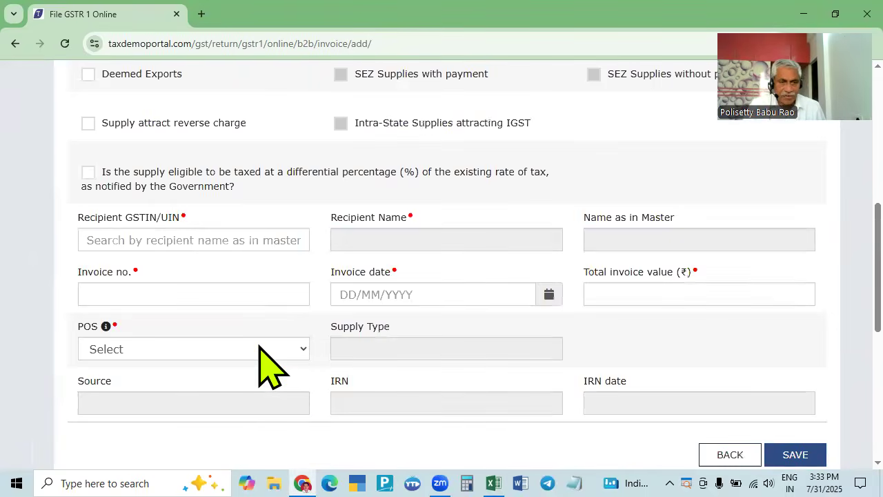
{"action": "key", "text": "alt+Tab"}
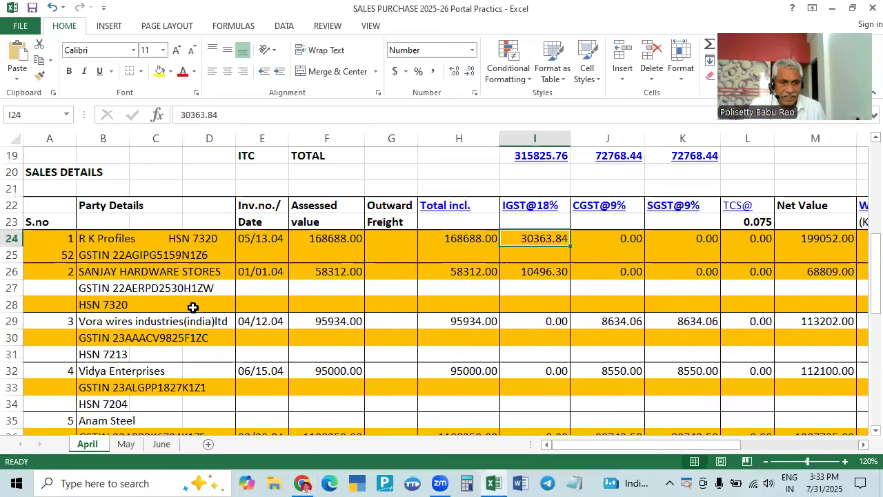
{"action": "left_click", "coordinate": [47, 287]}
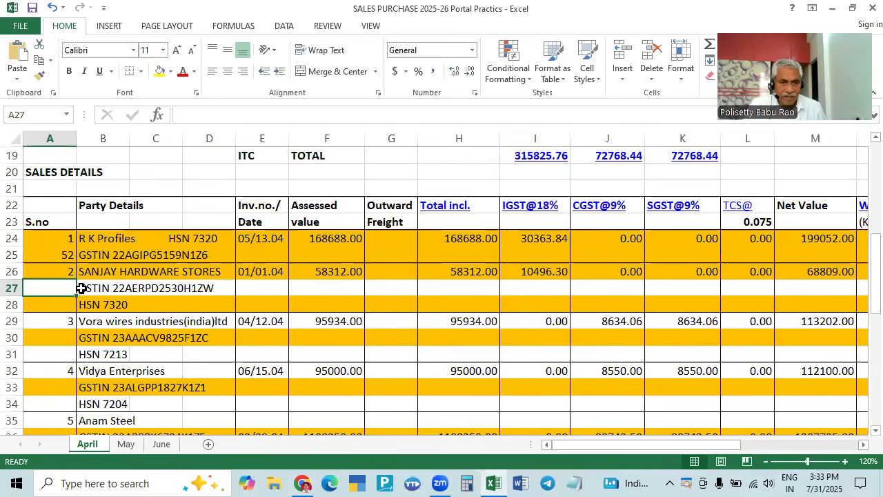
{"action": "left_click", "coordinate": [82, 288]}
{"action": "left_click_drag", "start_coordinate": [207, 115], "coordinate": [298, 113]}
{"action": "key", "text": "ctrl+c"}
{"action": "key", "text": "alt+Tab"}
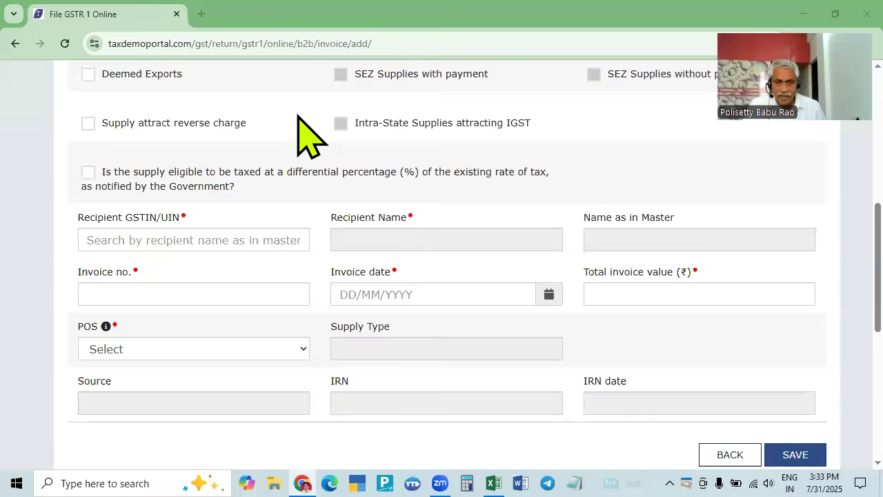
{"action": "key", "text": "alt+Tab"}
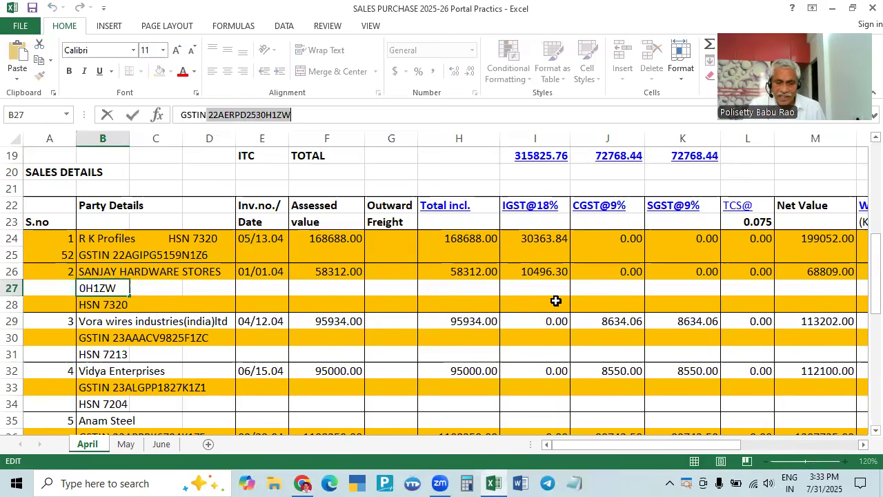
{"action": "key", "text": "alt+Tab"}
- Paste the recipient GSTIN, remove the leading space and add the final 'w'
{"action": "left_click", "coordinate": [262, 239]}
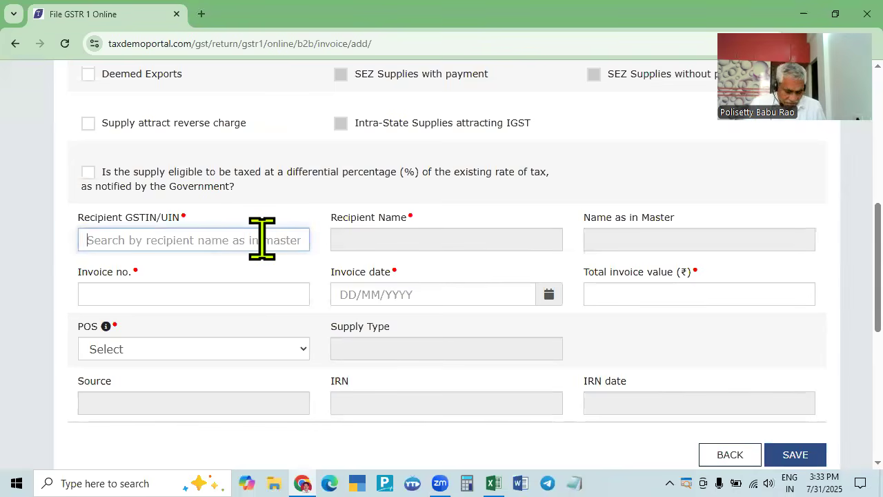
{"action": "key", "text": "ctrl+v"}
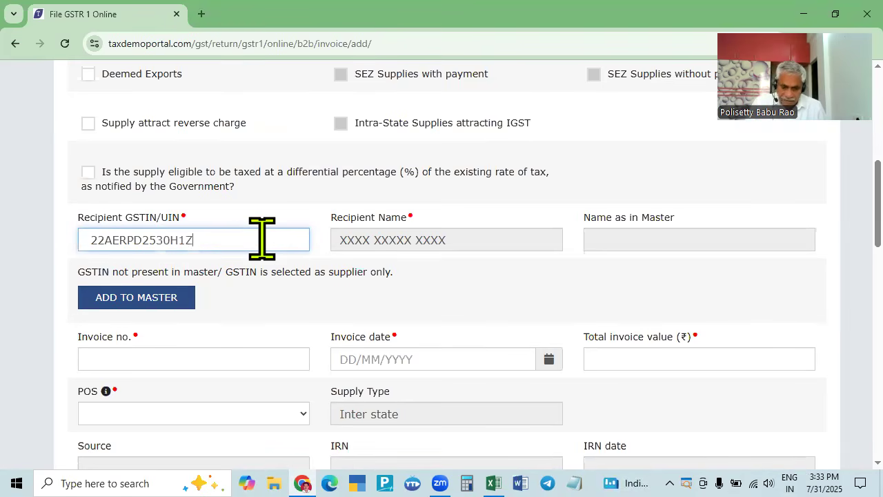
{"action": "key", "text": "Home"}
{"action": "key", "text": "Delete"}
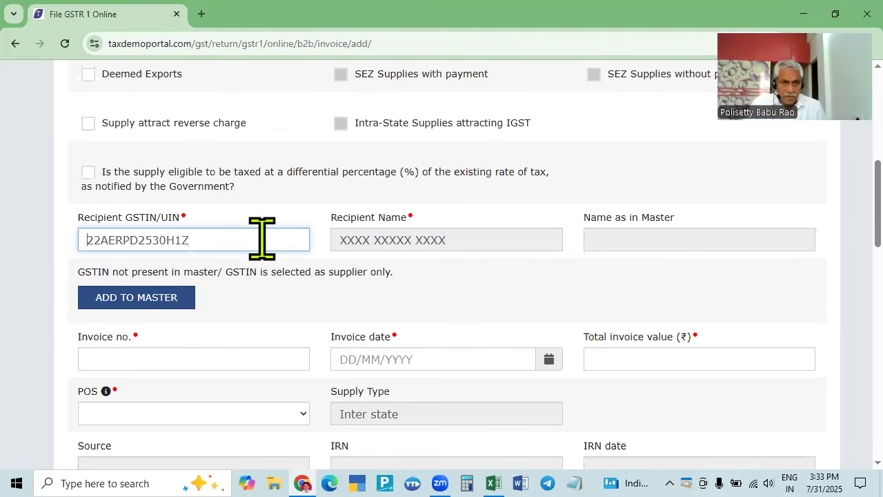
{"action": "key", "text": "alt+Tab"}
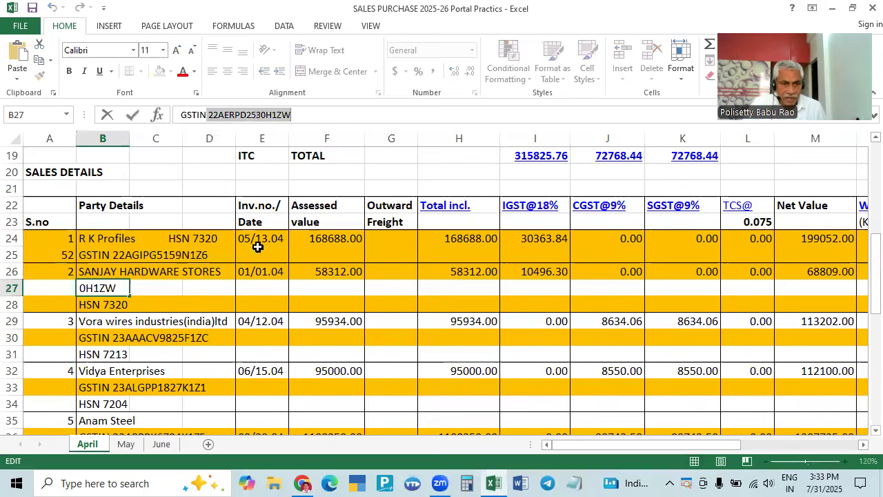
{"action": "left_click", "coordinate": [46, 298]}
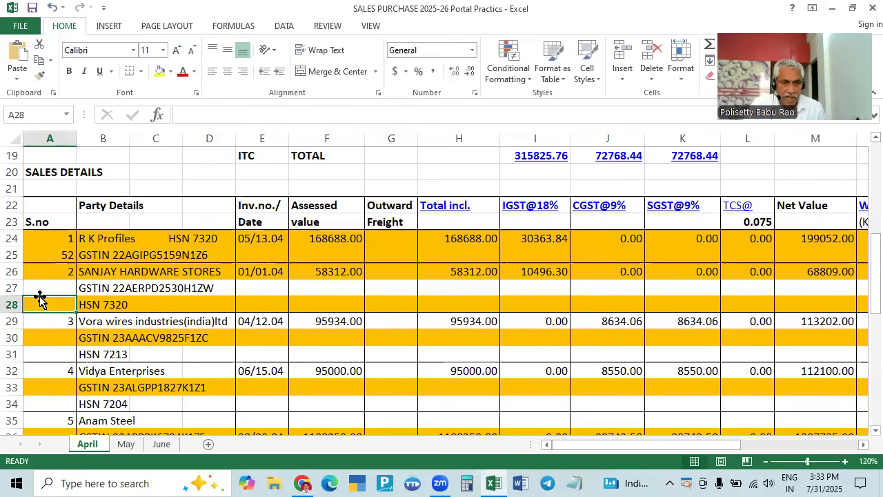
{"action": "key", "text": "alt+Tab"}
{"action": "left_click", "coordinate": [214, 239]}
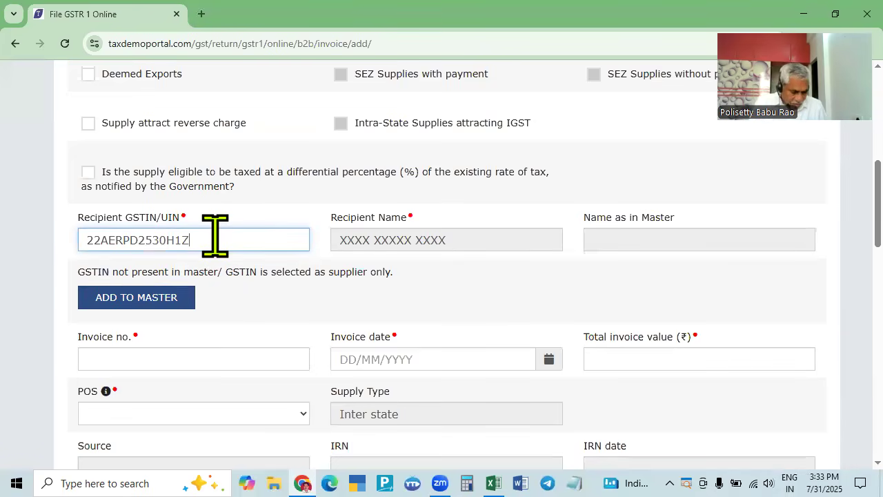
{"action": "type", "text": "w"}
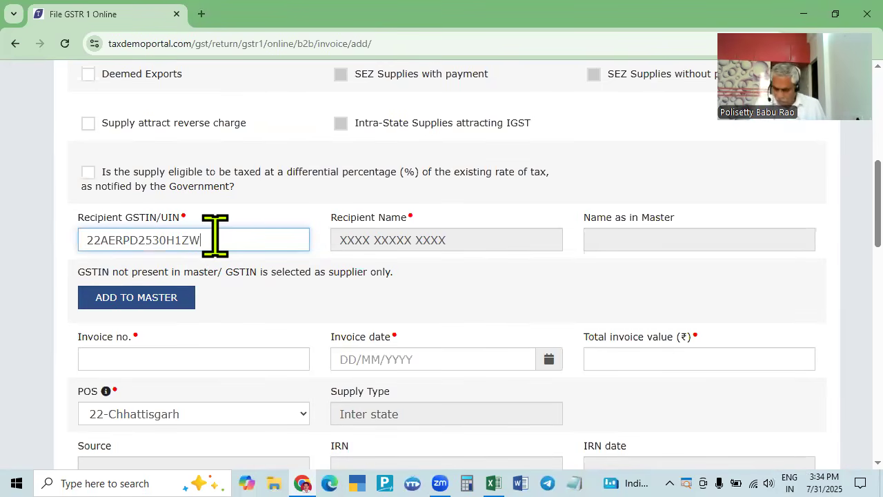
{"action": "key", "text": "Tab"}
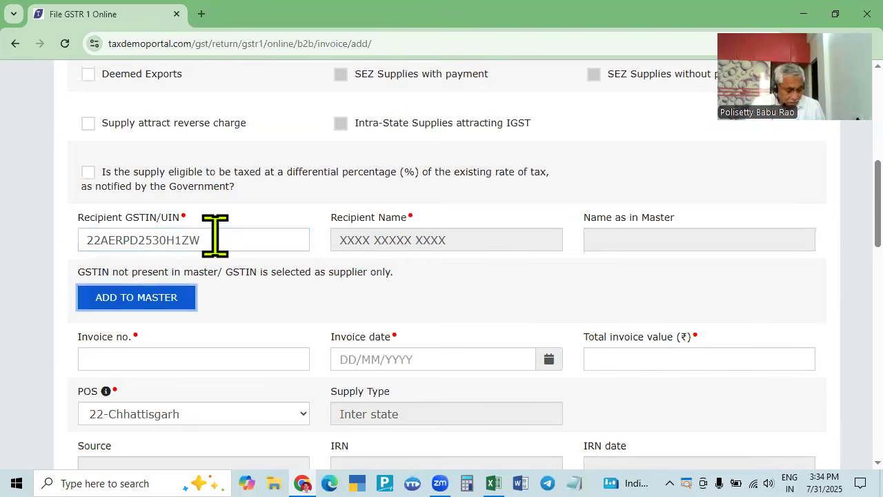
{"action": "key", "text": "Tab"}
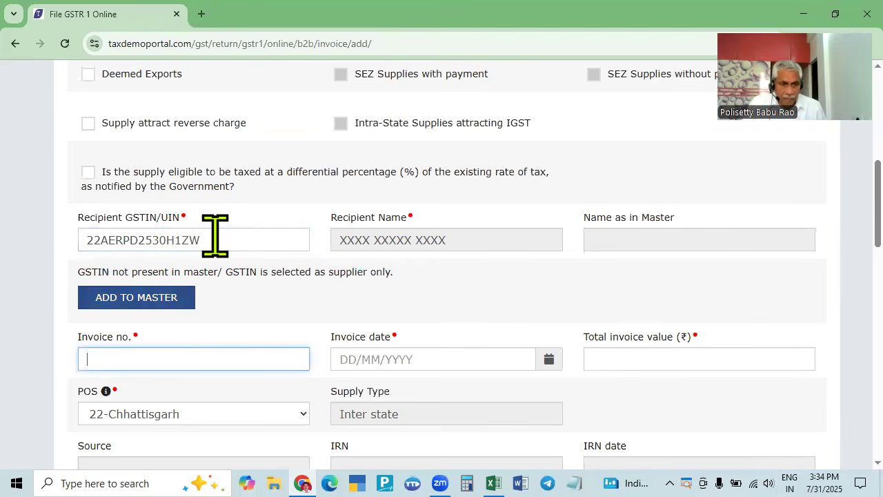
- Enter invoice number 01 and pick 01/04/2025 as the invoice date
{"action": "key", "text": "alt+Tab"}
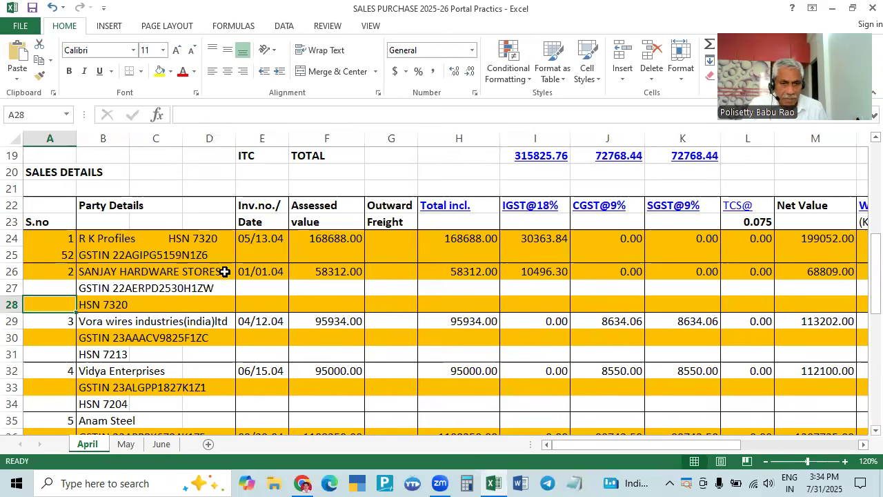
{"action": "key", "text": "alt+Tab"}
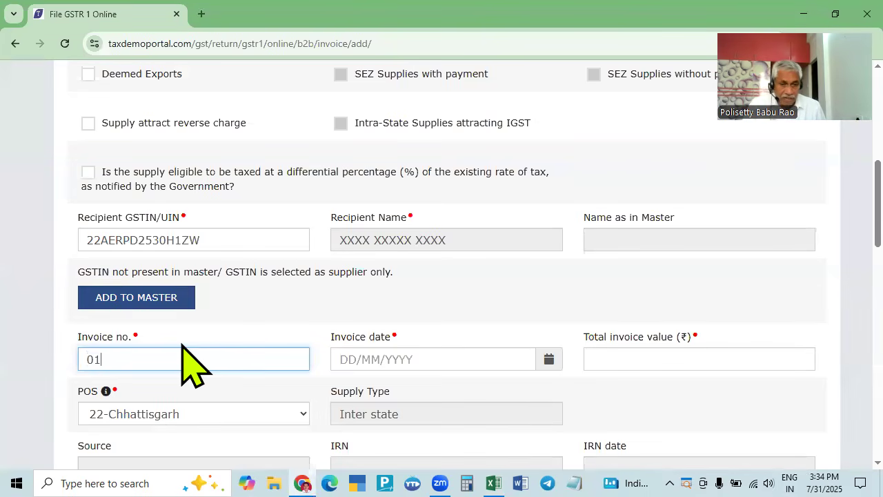
{"action": "key", "text": "Tab"}
{"action": "left_click", "coordinate": [341, 199]}
{"action": "left_click", "coordinate": [342, 199]}
{"action": "left_click", "coordinate": [341, 199]}
{"action": "left_click", "coordinate": [385, 236]}
{"action": "key", "text": "Tab"}
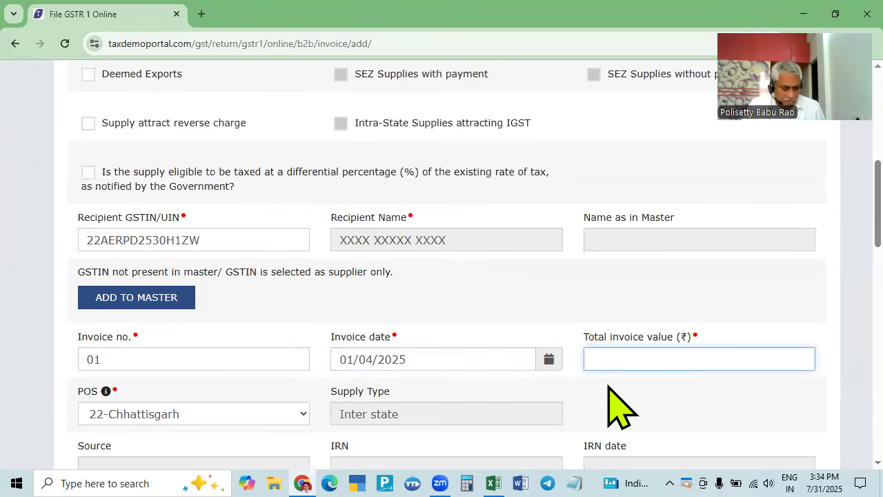
- Confirm the total invoice value 68809 against the register's net value
{"action": "key", "text": "alt+Tab"}
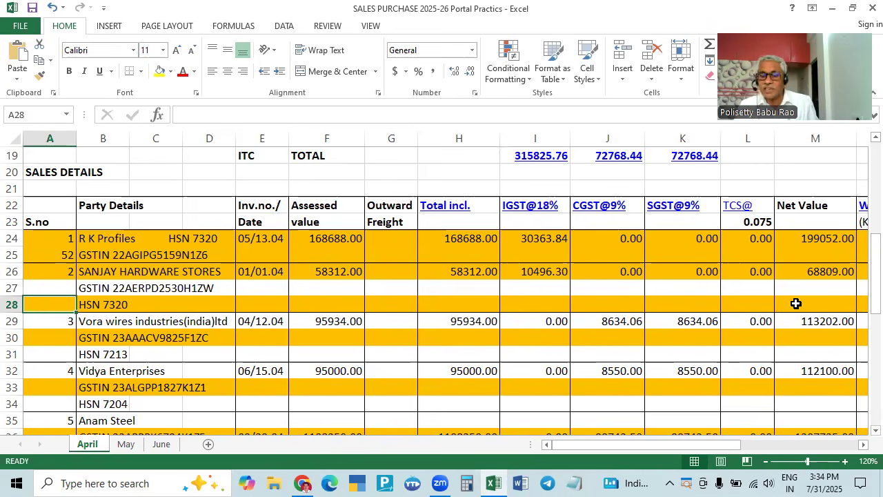
{"action": "key", "text": "alt+Tab"}
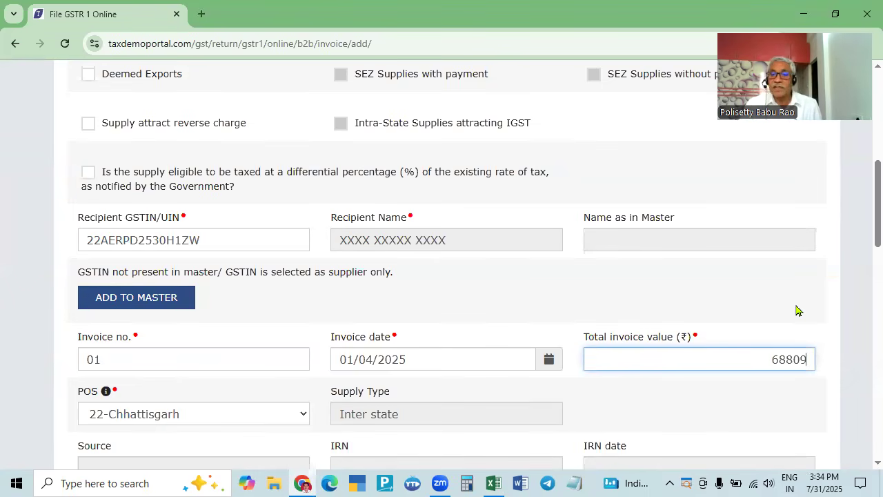
{"action": "key", "text": "alt+Tab"}
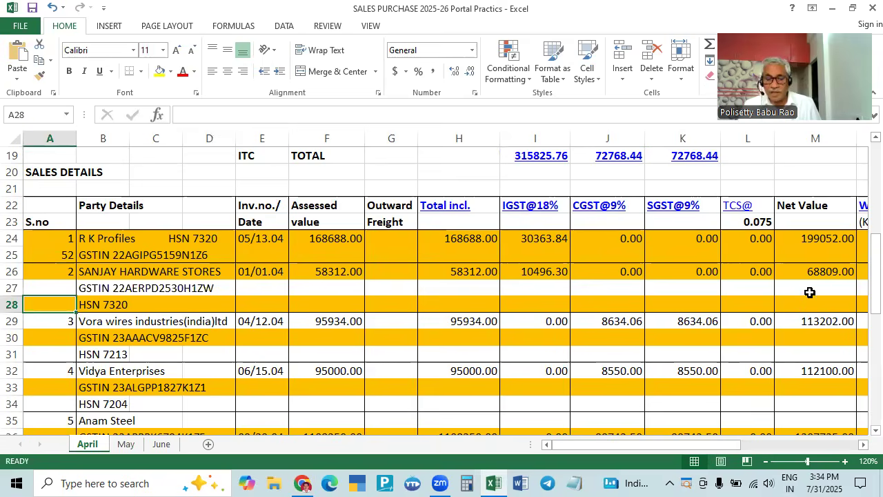
{"action": "key", "text": "alt+Tab"}
- Enter 58312 as the 18% taxable value in Item details
{"action": "key", "text": "Tab"}
{"action": "scroll", "coordinate": [700, 339], "scroll_direction": "down", "scroll_amount": 2}
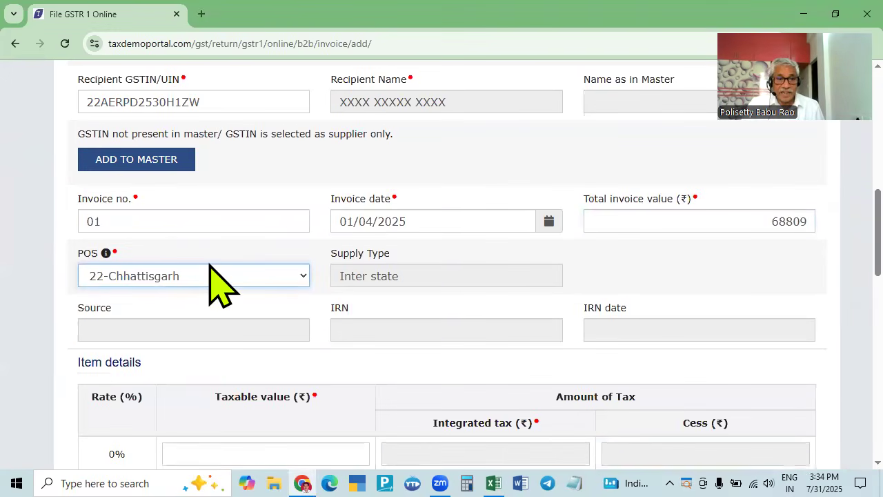
{"action": "scroll", "coordinate": [556, 355], "scroll_direction": "down", "scroll_amount": 6}
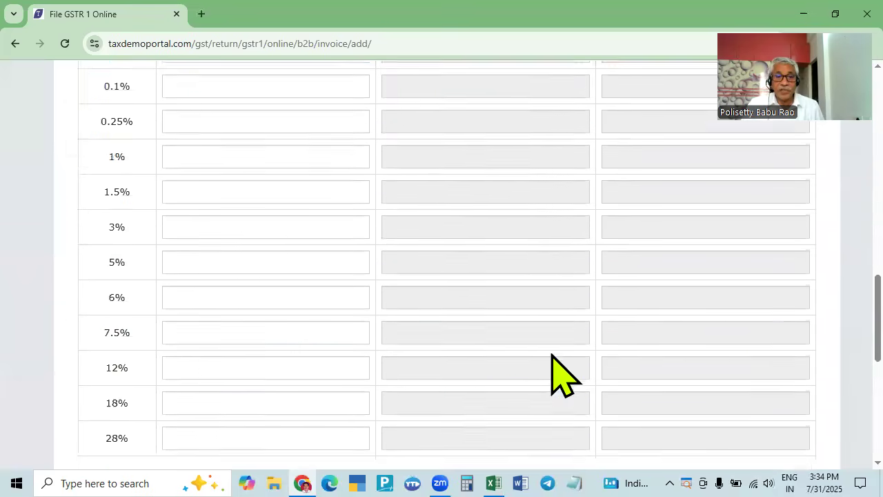
{"action": "scroll", "coordinate": [448, 321], "scroll_direction": "up", "scroll_amount": 4}
{"action": "scroll", "coordinate": [407, 310], "scroll_direction": "down", "scroll_amount": 2}
{"action": "scroll", "coordinate": [408, 308], "scroll_direction": "up", "scroll_amount": 2}
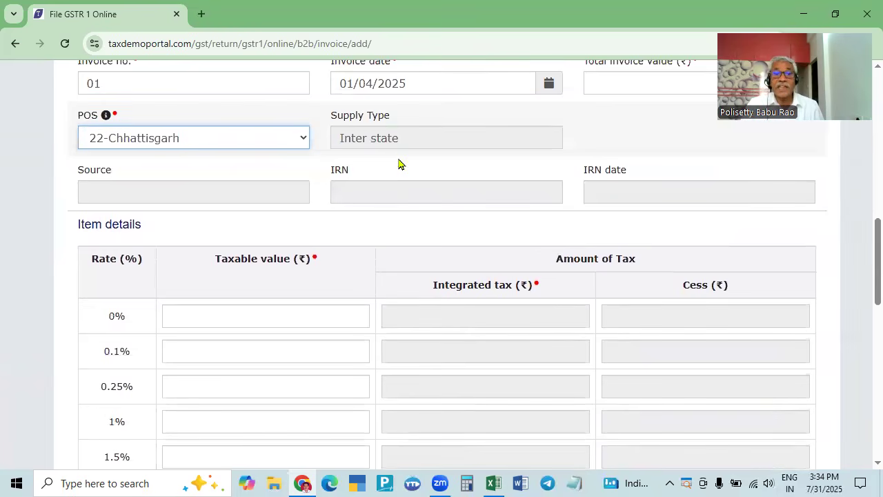
{"action": "scroll", "coordinate": [355, 276], "scroll_direction": "down", "scroll_amount": 6}
{"action": "left_click", "coordinate": [340, 258]}
{"action": "key", "text": "alt+Tab"}
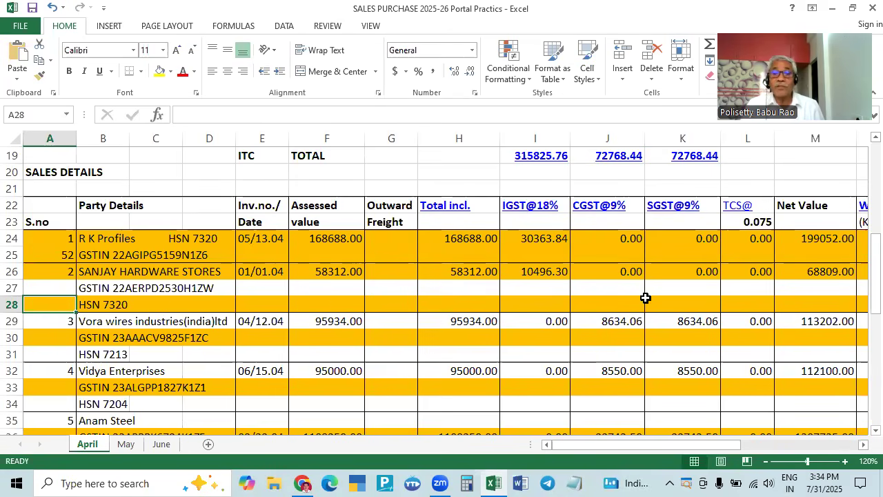
{"action": "key", "text": "alt+Tab"}
{"action": "type", "text": "3"}
{"action": "key", "text": "BackSpace"}
{"action": "type", "text": "58312"}
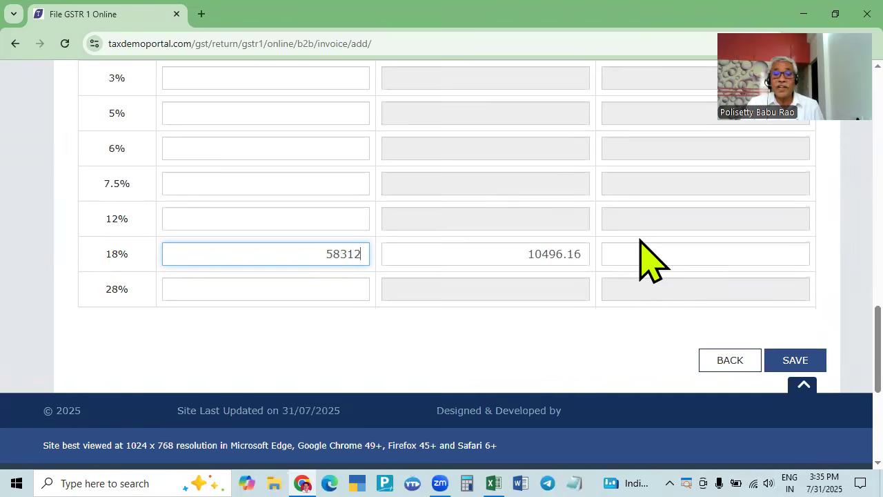
- Verify IGST 10496.16 against cell I26 and save invoice 01
{"action": "key", "text": "alt+Tab"}
{"action": "key", "text": "alt+Tab"}
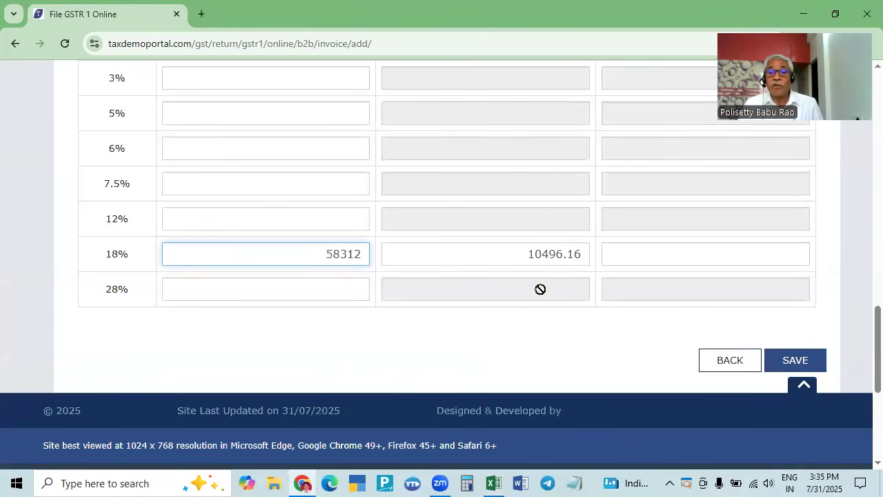
{"action": "key", "text": "alt+Tab"}
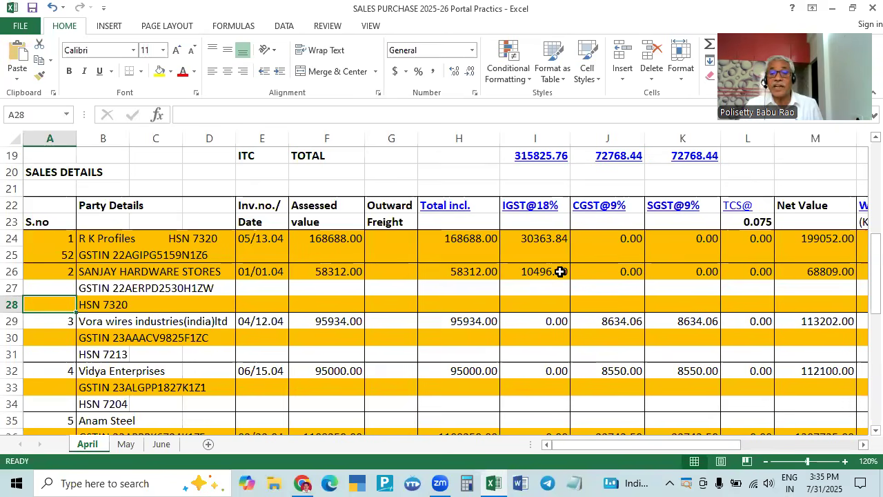
{"action": "left_click", "coordinate": [559, 271]}
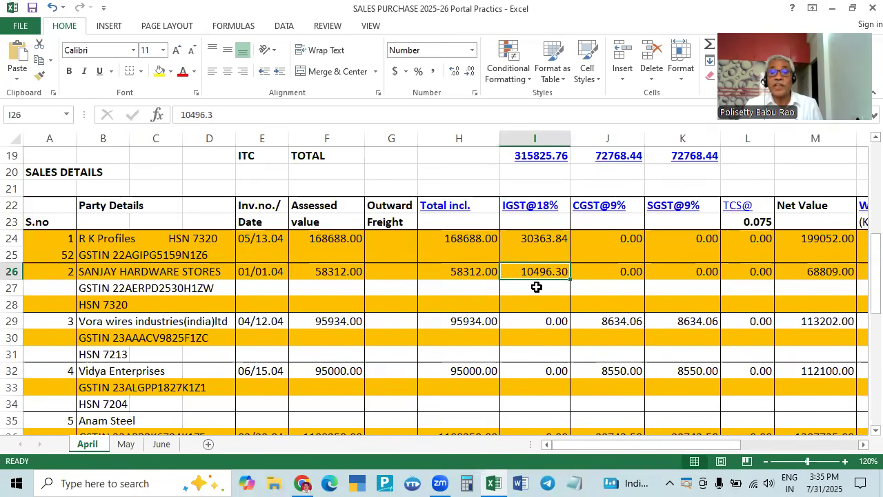
{"action": "key", "text": "alt+Tab"}
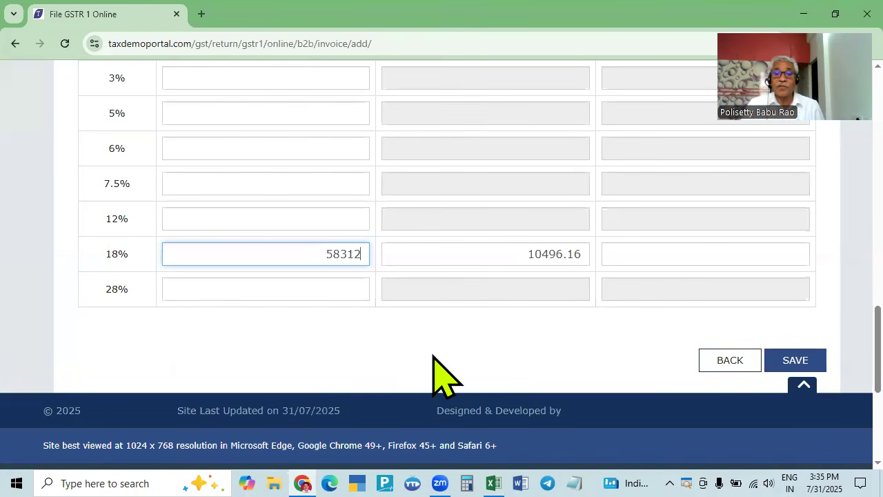
{"action": "left_click", "coordinate": [795, 363]}
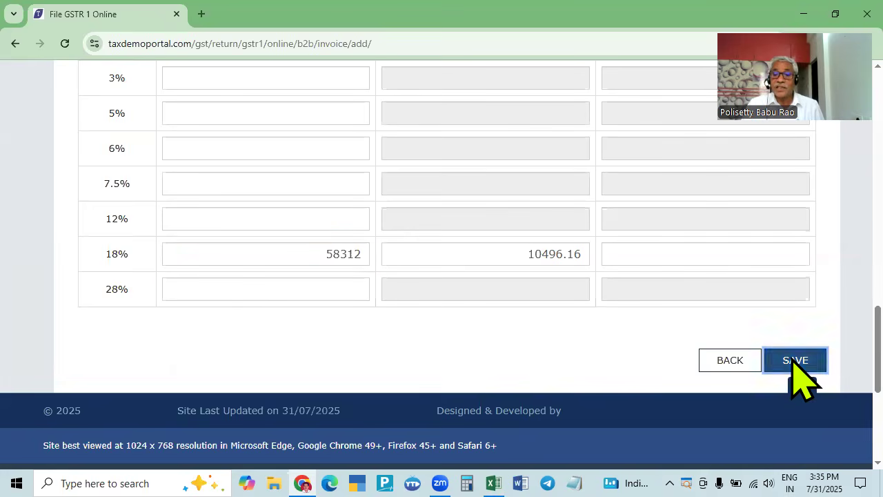
- Select the Vora wires GSTIN cell in the register for the next invoice
{"action": "key", "text": "alt+Tab"}
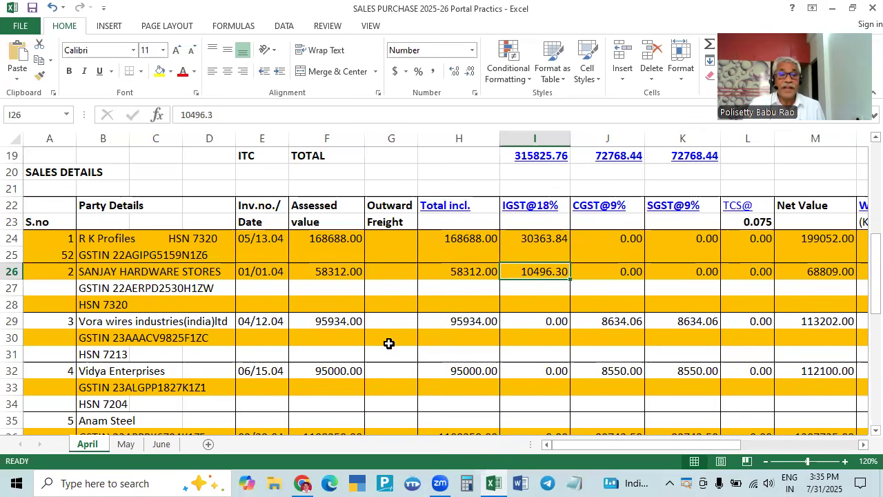
{"action": "left_click", "coordinate": [64, 335]}
{"action": "left_click", "coordinate": [86, 335]}
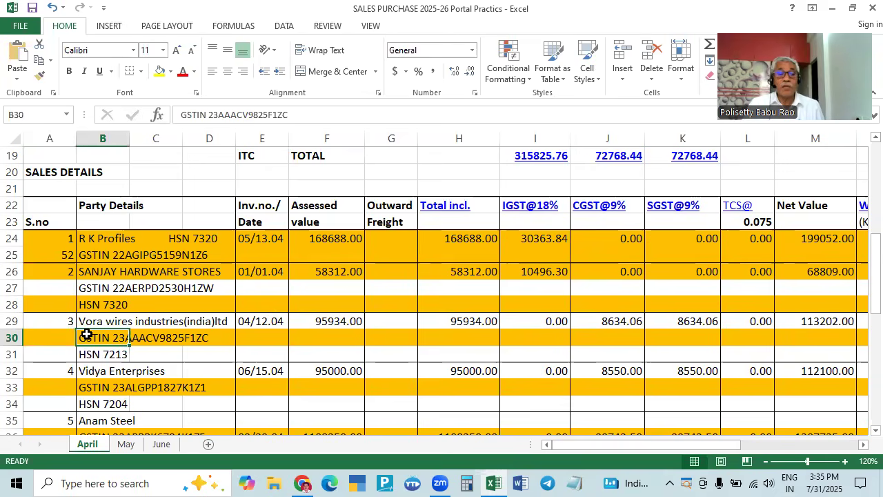
{"action": "key", "text": "alt+Tab"}
{"action": "scroll", "coordinate": [166, 249], "scroll_direction": "up", "scroll_amount": 5}
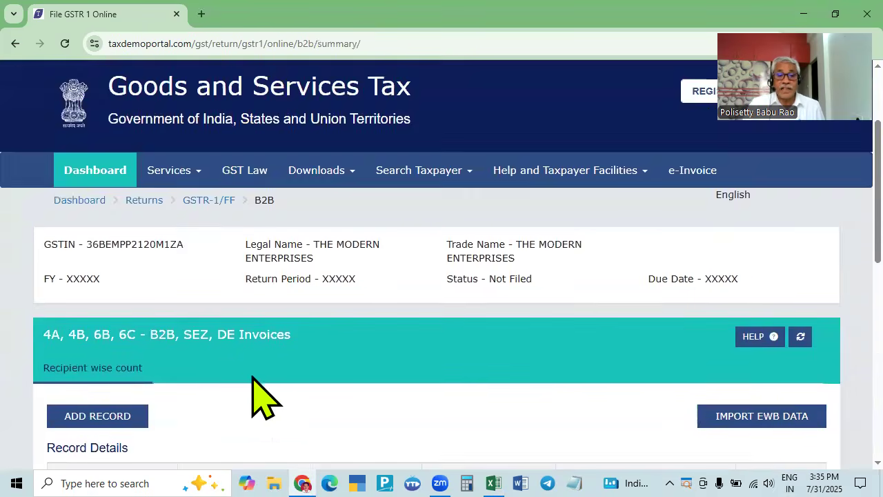
- Start a new B2B invoice and paste the recipient GSTIN from the register, with state code 36
{"action": "scroll", "coordinate": [264, 399], "scroll_direction": "down", "scroll_amount": 2}
{"action": "left_click", "coordinate": [107, 290]}
{"action": "scroll", "coordinate": [324, 324], "scroll_direction": "down", "scroll_amount": 5}
{"action": "scroll", "coordinate": [311, 332], "scroll_direction": "down", "scroll_amount": 1}
{"action": "key", "text": "alt+Tab"}
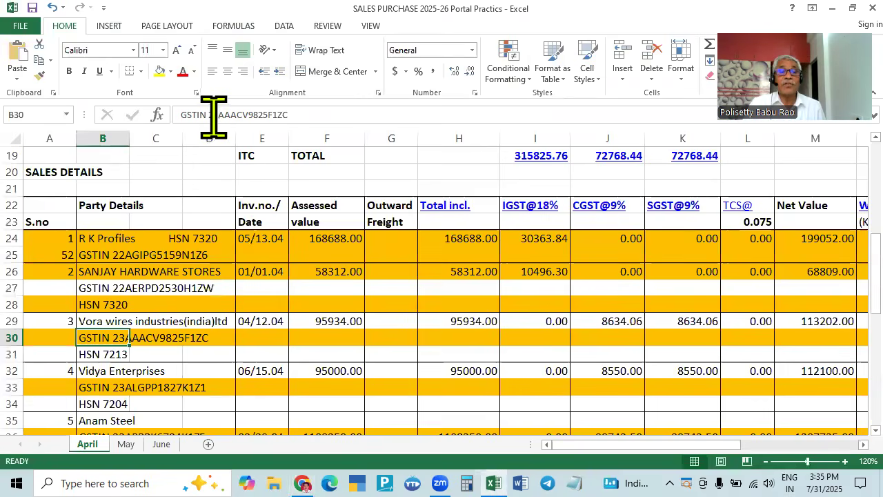
{"action": "left_click_drag", "start_coordinate": [209, 115], "coordinate": [294, 115]}
{"action": "key", "text": "ctrl+c"}
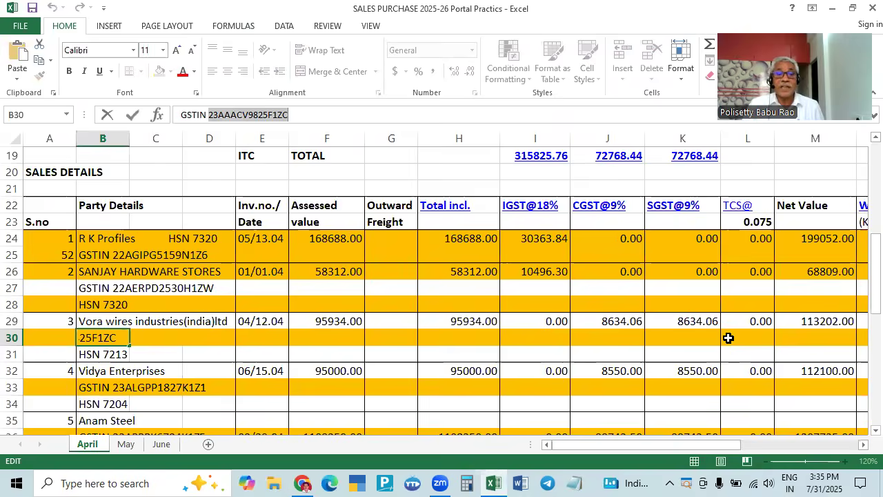
{"action": "key", "text": "alt+Tab"}
{"action": "left_click", "coordinate": [265, 240]}
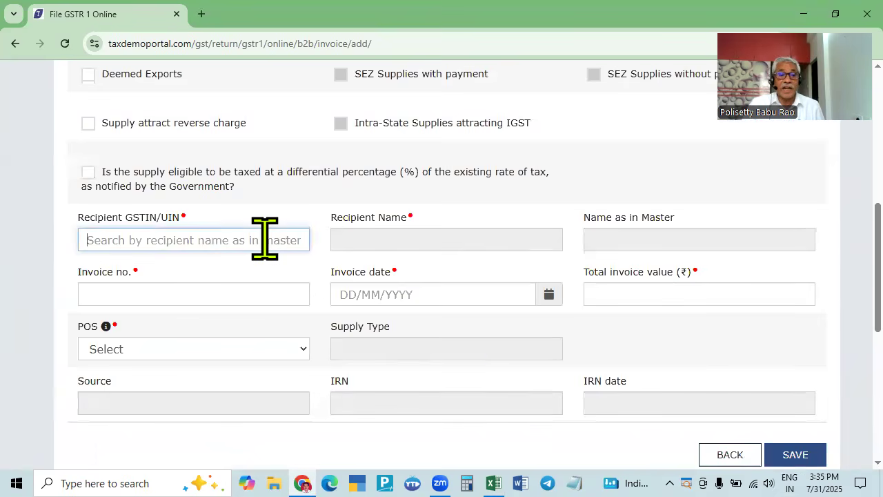
{"action": "key", "text": "ctrl+v"}
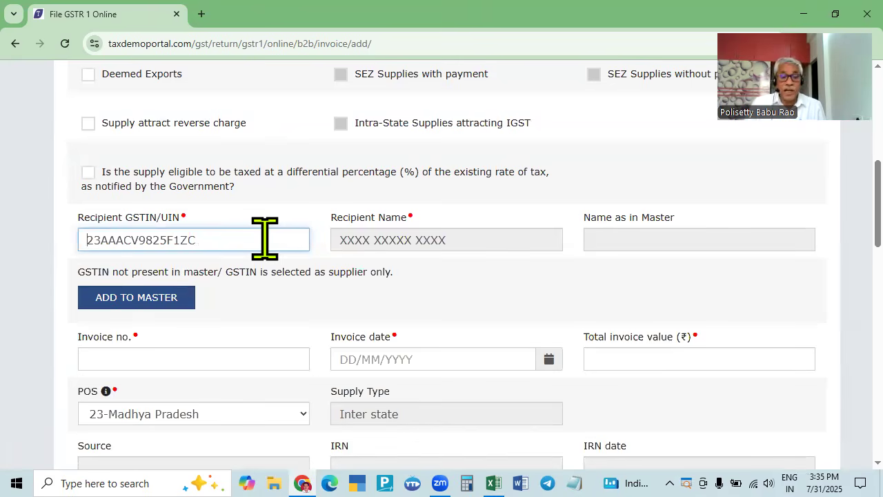
{"action": "key", "text": "Home"}
{"action": "key", "text": "Delete"}
{"action": "key", "text": "Delete"}
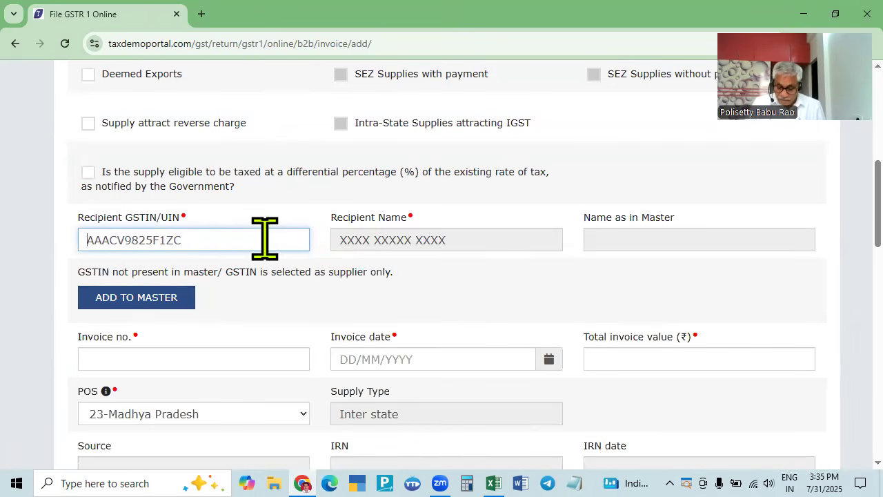
{"action": "type", "text": "36"}
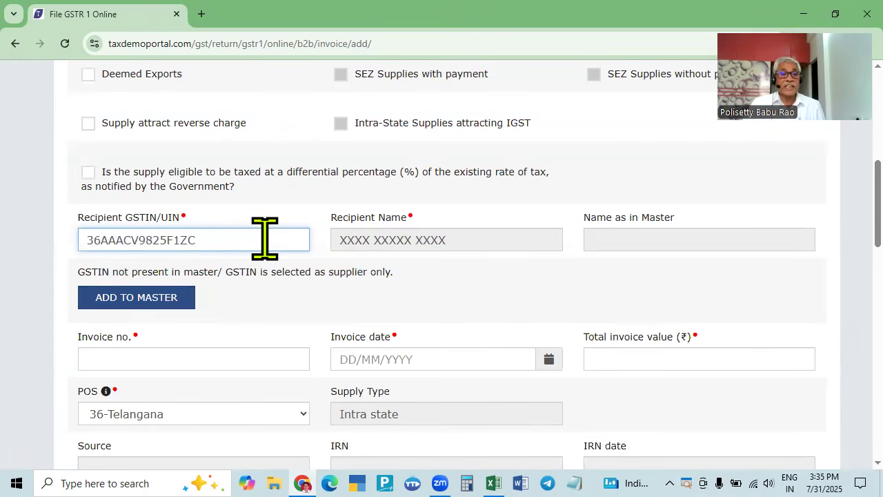
{"action": "key", "text": "Tab"}
{"action": "key", "text": "Tab"}
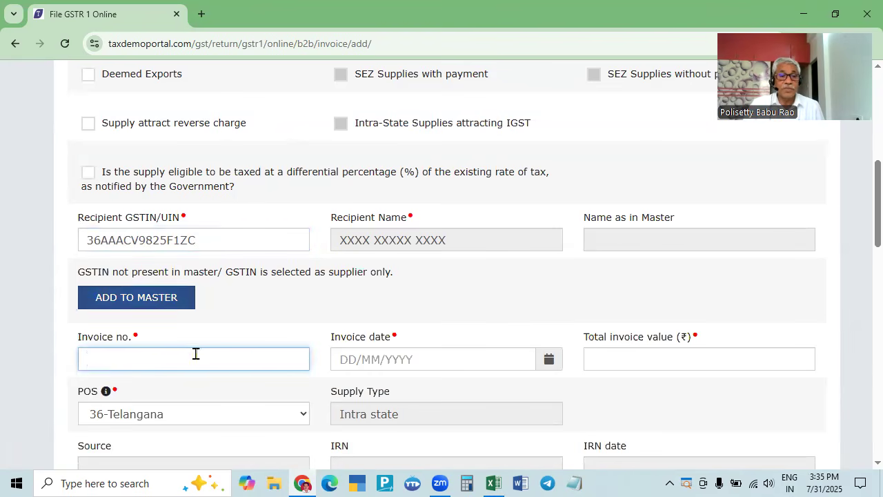
- Set invoice 04's date to 12/04/2025 in the calendar
{"action": "scroll", "coordinate": [179, 386], "scroll_direction": "down", "scroll_amount": 2}
{"action": "key", "text": "alt+Tab"}
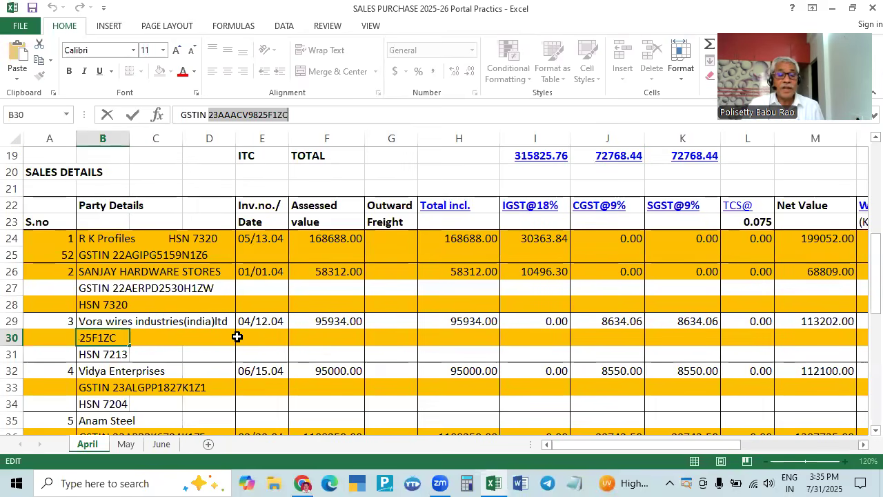
{"action": "key", "text": "alt+Tab"}
{"action": "key", "text": "alt+Tab"}
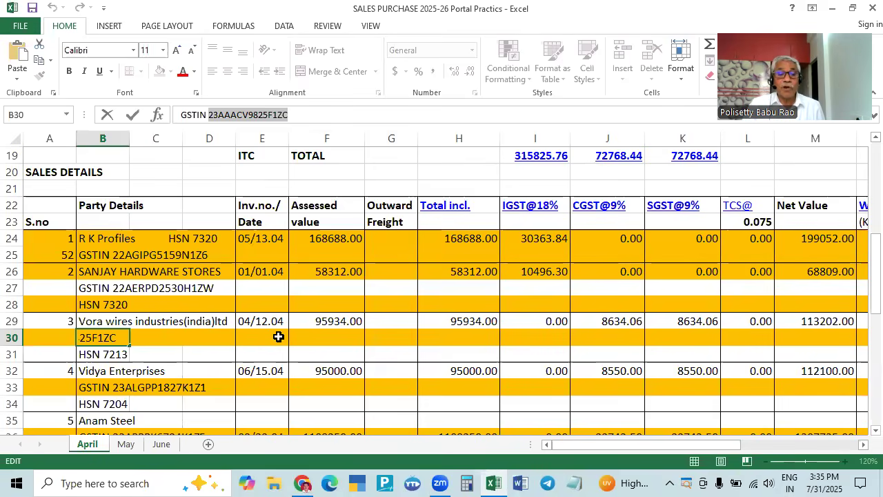
{"action": "key", "text": "alt+Tab"}
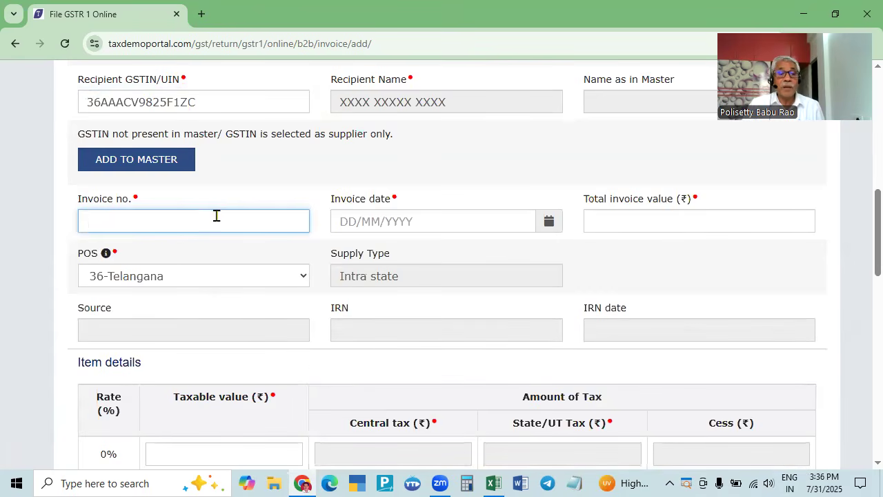
{"action": "key", "text": "Tab"}
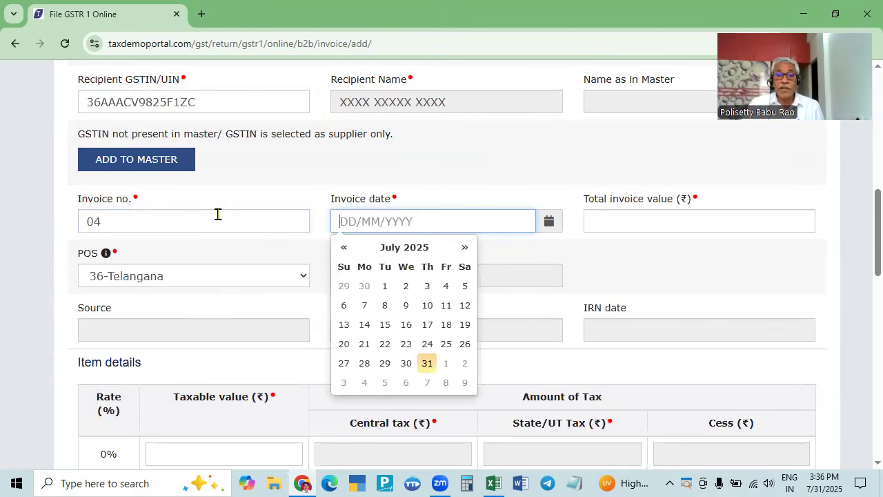
{"action": "left_click", "coordinate": [343, 250]}
{"action": "left_click", "coordinate": [342, 250]}
{"action": "left_click", "coordinate": [343, 250]}
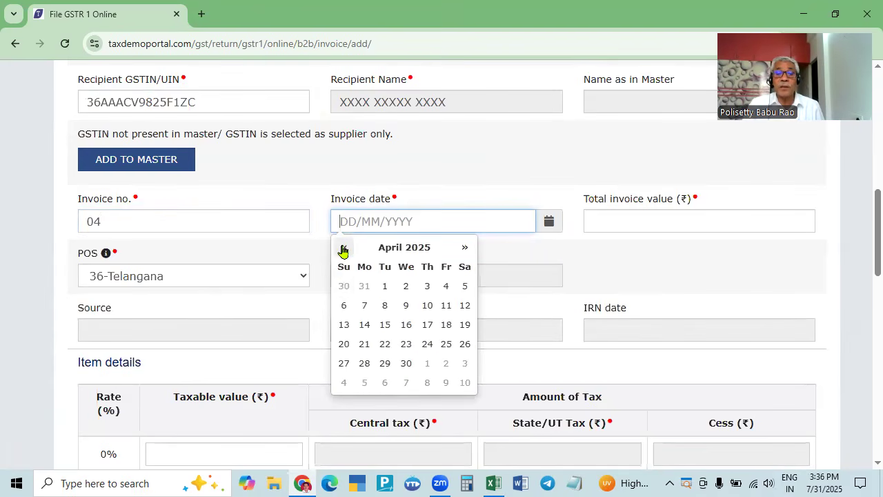
{"action": "left_click", "coordinate": [446, 286]}
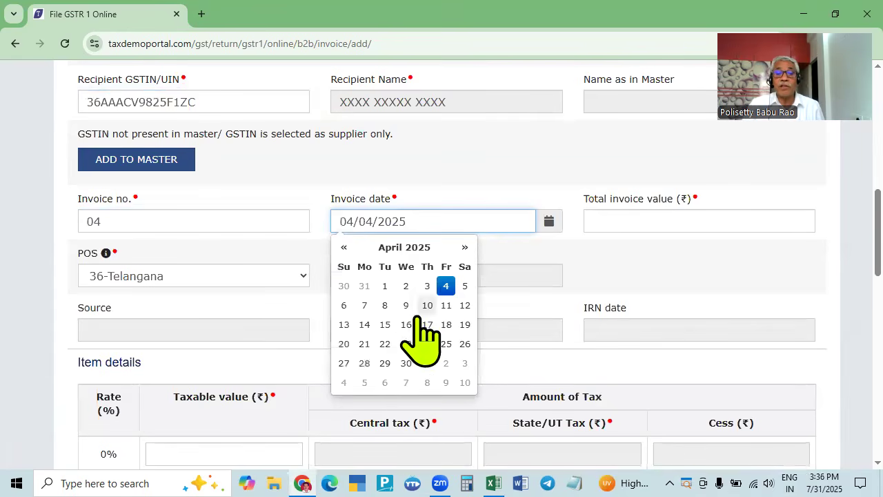
{"action": "left_click", "coordinate": [465, 305]}
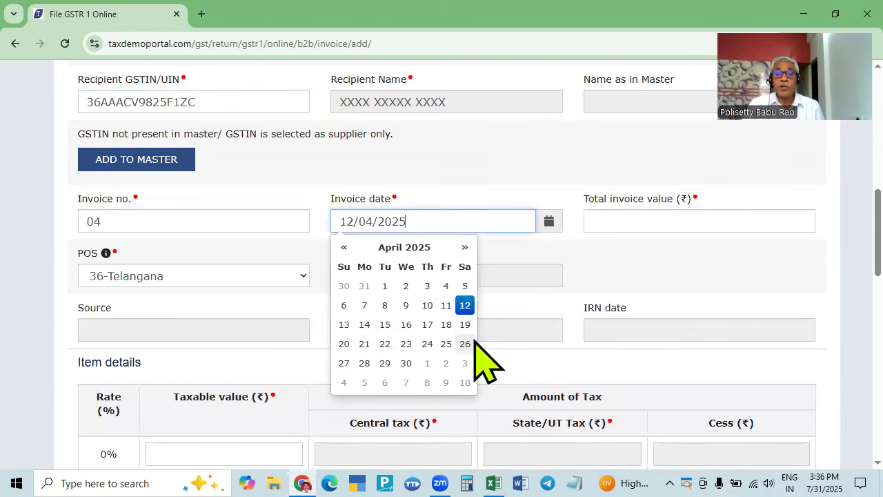
{"action": "key", "text": "Tab"}
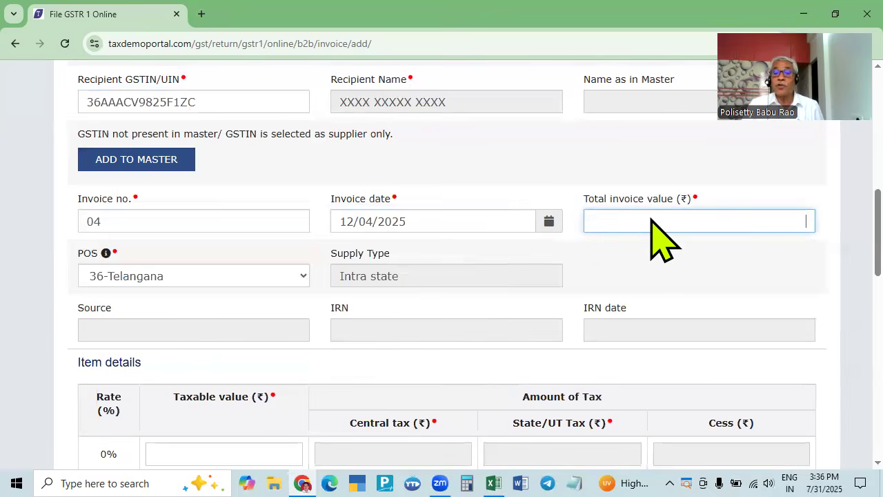
- Enter 113202 as the total invoice value, keeping place of supply 36-Telangana
{"action": "key", "text": "alt+Tab"}
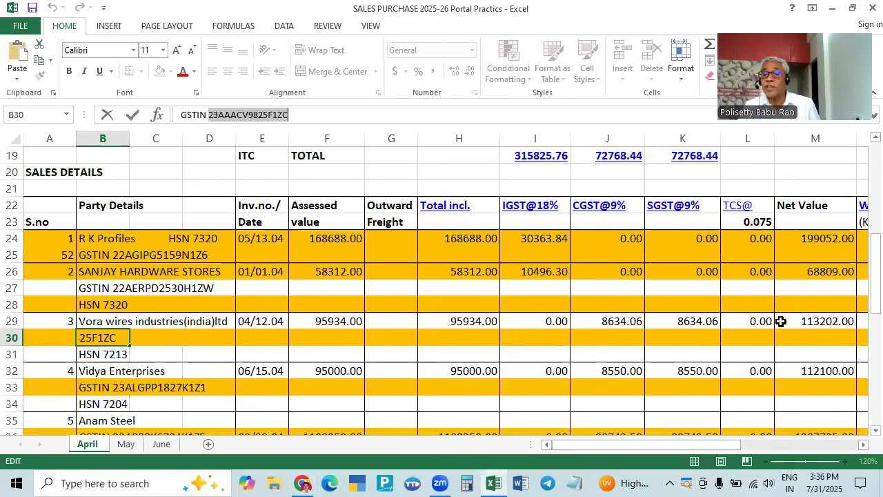
{"action": "key", "text": "alt+Tab"}
{"action": "type", "text": "113202"}
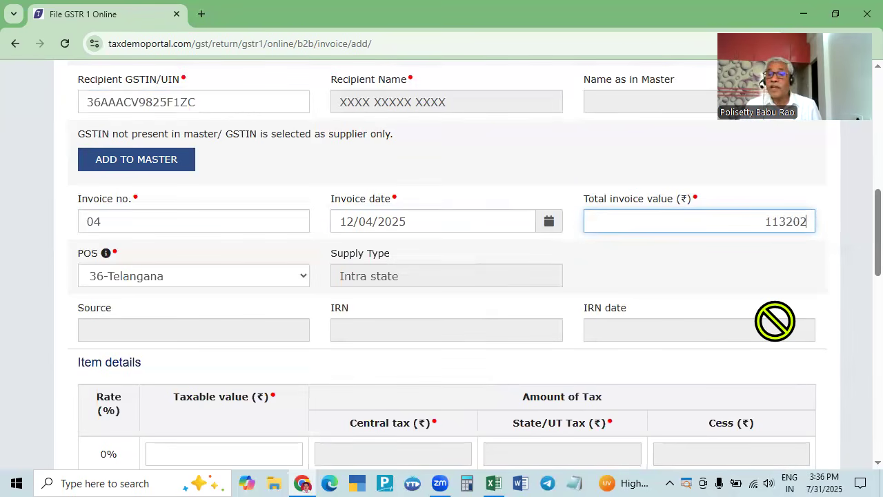
{"action": "key", "text": "alt+Tab"}
{"action": "key", "text": "alt+Tab"}
{"action": "key", "text": "Tab"}
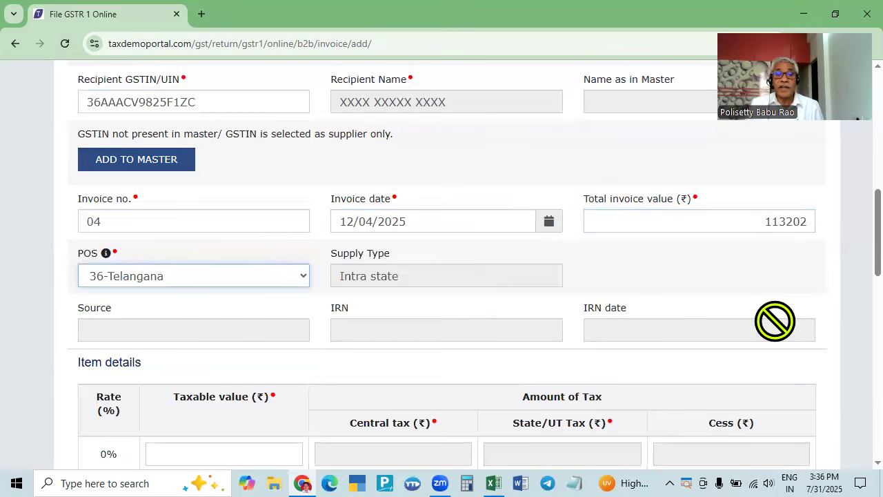
{"action": "key", "text": "Tab"}
{"action": "key", "text": "Tab"}
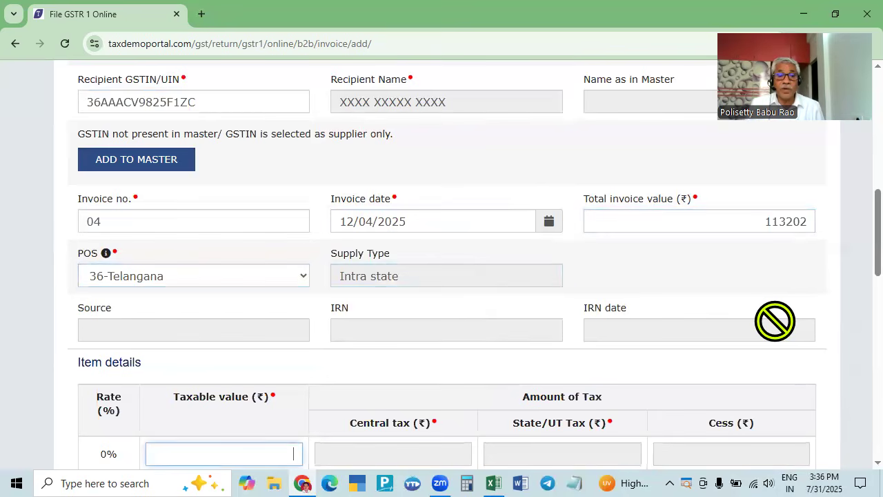
{"action": "key", "text": "Tab"}
- Enter 95934 as the 18% taxable value from the register
{"action": "scroll", "coordinate": [586, 345], "scroll_direction": "down", "scroll_amount": 4}
{"action": "left_click", "coordinate": [276, 303]}
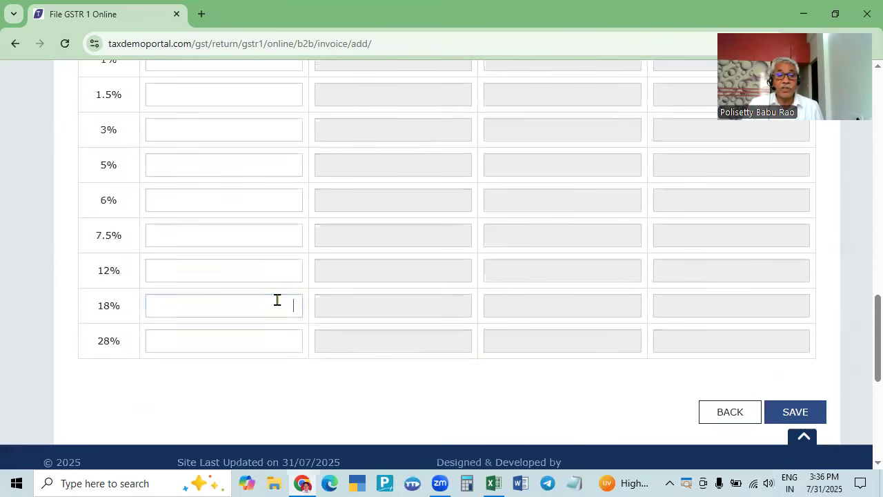
{"action": "key", "text": "alt+Tab"}
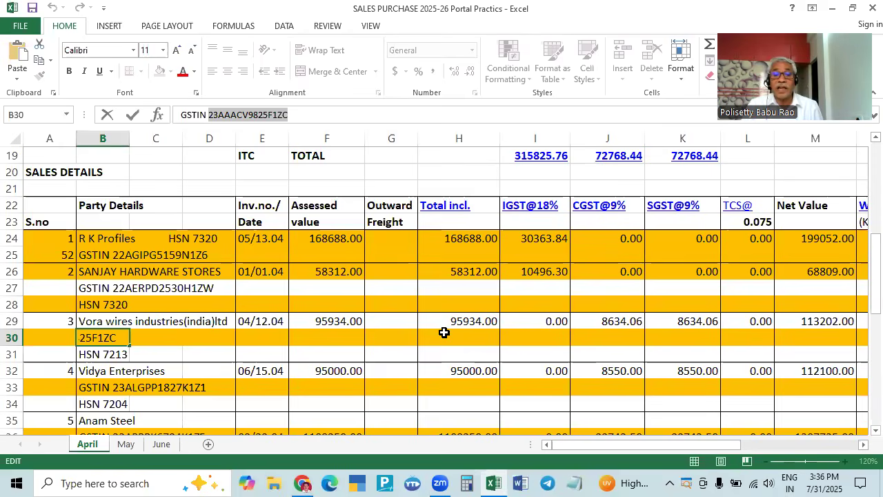
{"action": "key", "text": "alt+Tab"}
{"action": "type", "text": "95934"}
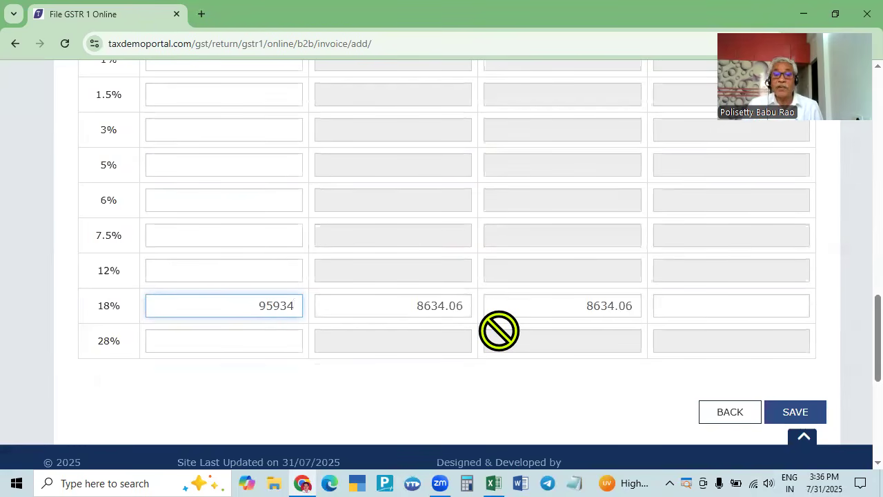
{"action": "key", "text": "alt+Tab"}
{"action": "key", "text": "alt+Tab"}
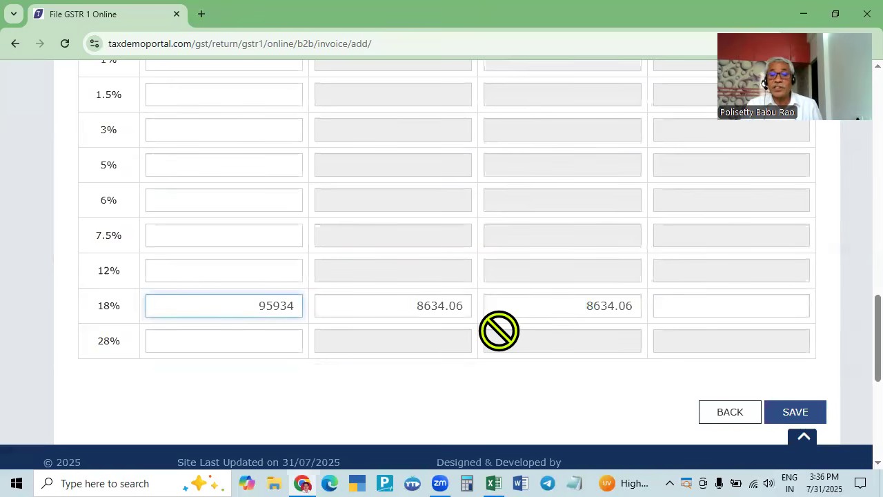
{"action": "key", "text": "alt+Tab"}
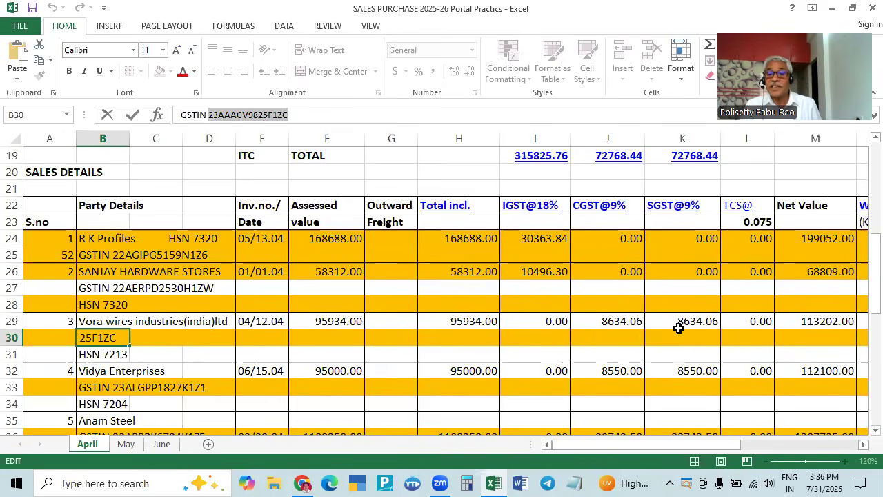
- Verify CGST and SGST of 8634.06 each and save invoice 04
{"action": "key", "text": "alt+Tab"}
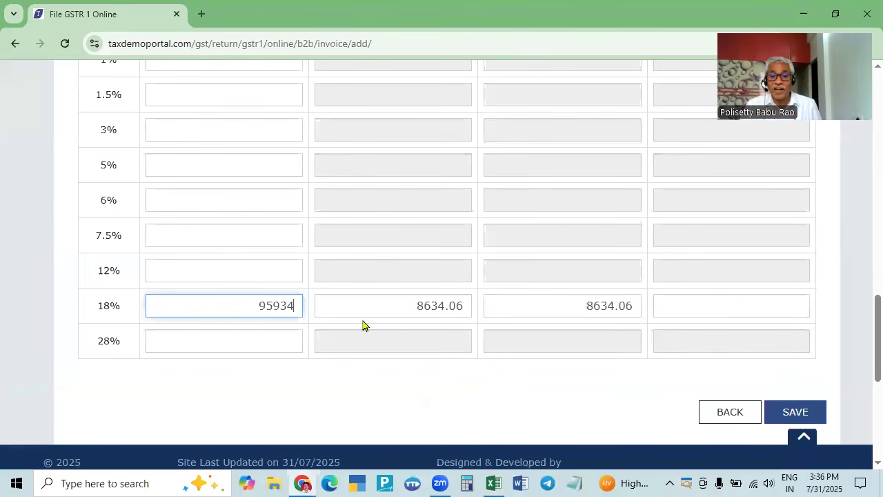
{"action": "scroll", "coordinate": [473, 300], "scroll_direction": "up", "scroll_amount": 6}
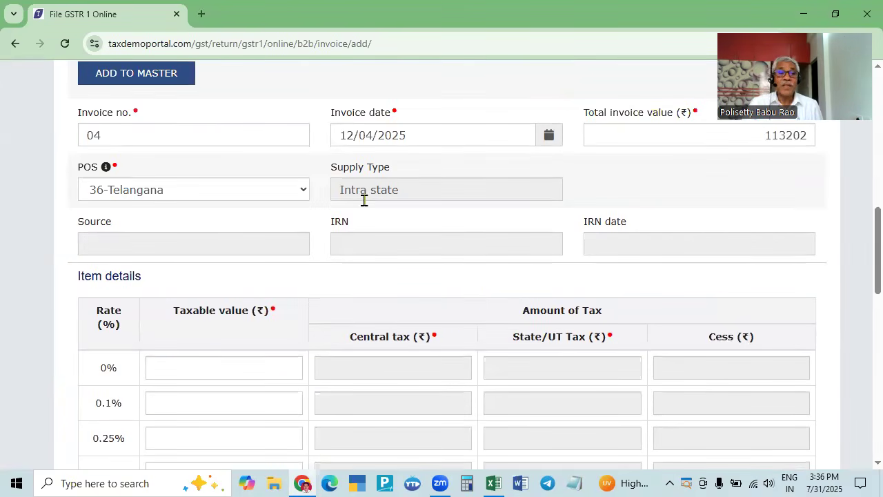
{"action": "scroll", "coordinate": [365, 207], "scroll_direction": "up", "scroll_amount": 2}
{"action": "scroll", "coordinate": [404, 272], "scroll_direction": "down", "scroll_amount": 10}
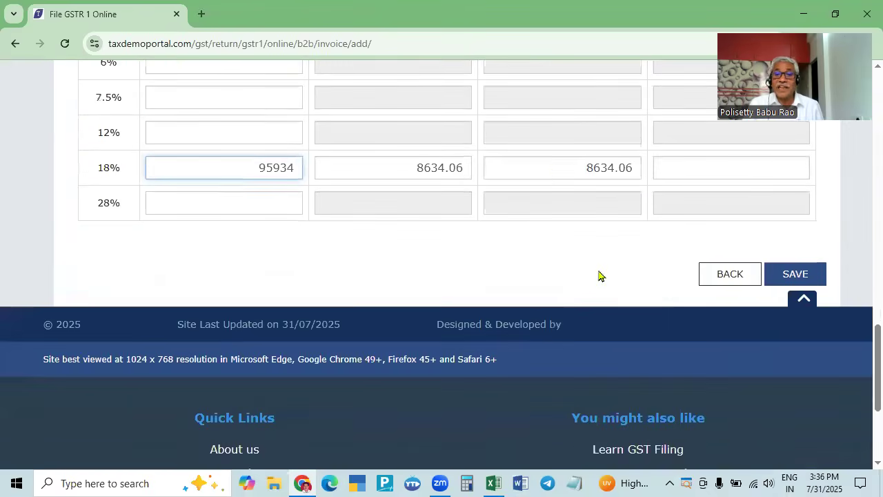
{"action": "scroll", "coordinate": [545, 200], "scroll_direction": "up", "scroll_amount": 4}
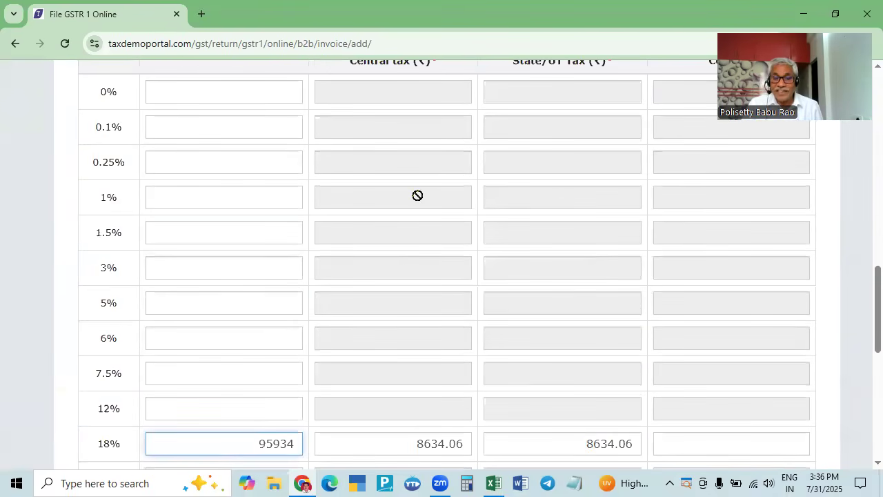
{"action": "scroll", "coordinate": [428, 221], "scroll_direction": "down", "scroll_amount": 2}
{"action": "left_click", "coordinate": [792, 411]}
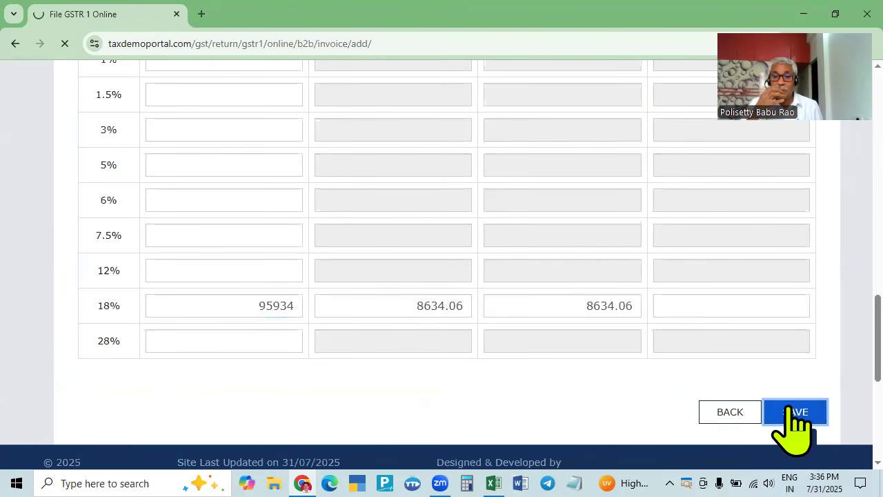
{"action": "scroll", "coordinate": [283, 393], "scroll_direction": "down", "scroll_amount": 4}
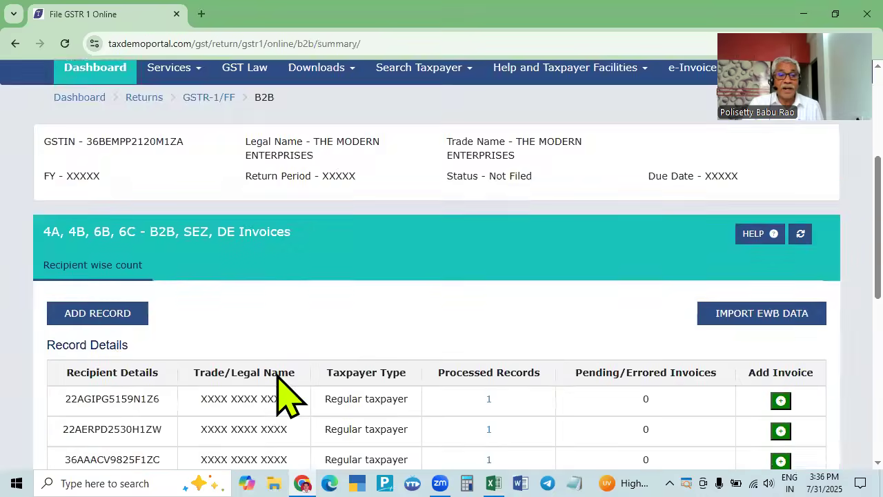
- Open a blank Add Invoice form and copy the GSTIN from Excel cell B33
{"action": "scroll", "coordinate": [283, 393], "scroll_direction": "down", "scroll_amount": 3}
{"action": "left_click", "coordinate": [105, 140]}
{"action": "key", "text": "alt+Tab"}
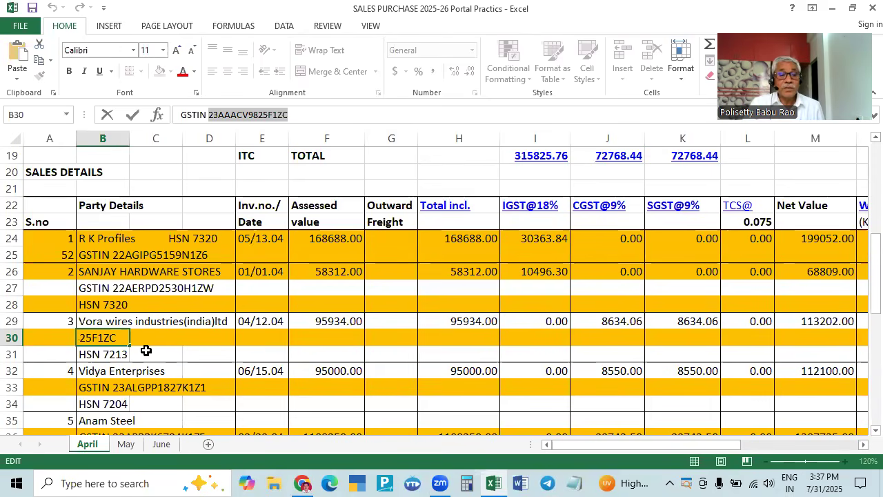
{"action": "scroll", "coordinate": [145, 348], "scroll_direction": "down", "scroll_amount": 2}
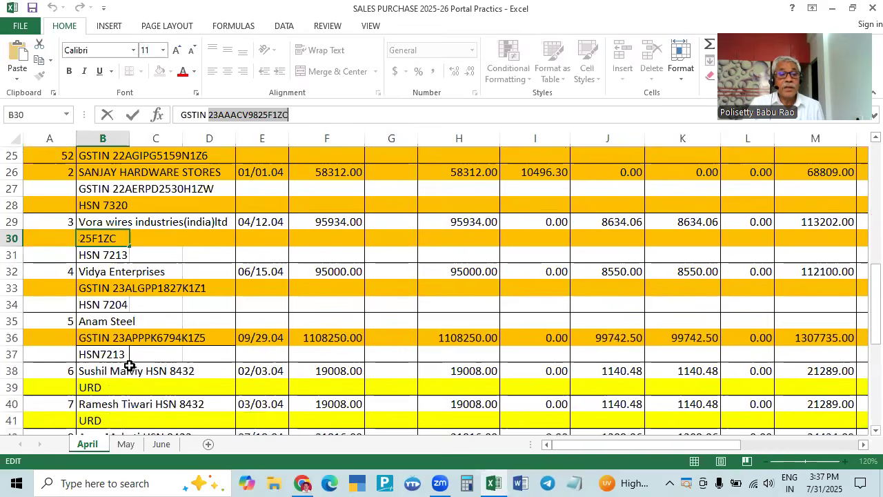
{"action": "left_click", "coordinate": [59, 287]}
{"action": "left_click", "coordinate": [98, 287]}
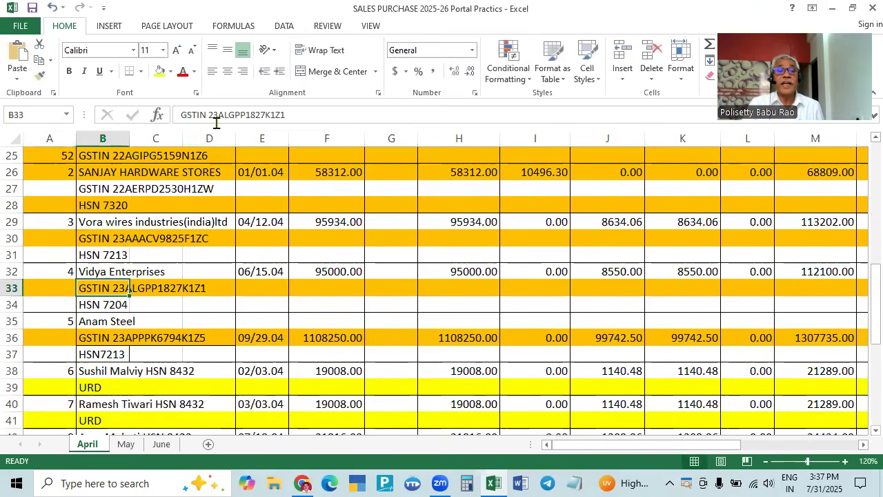
{"action": "left_click_drag", "start_coordinate": [208, 115], "coordinate": [294, 113]}
{"action": "key", "text": "ctrl+c"}
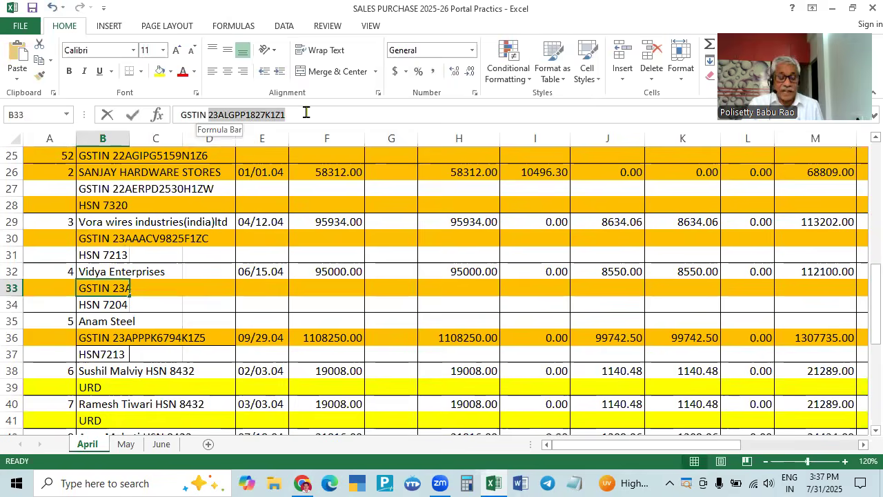
{"action": "key", "text": "alt+Tab"}
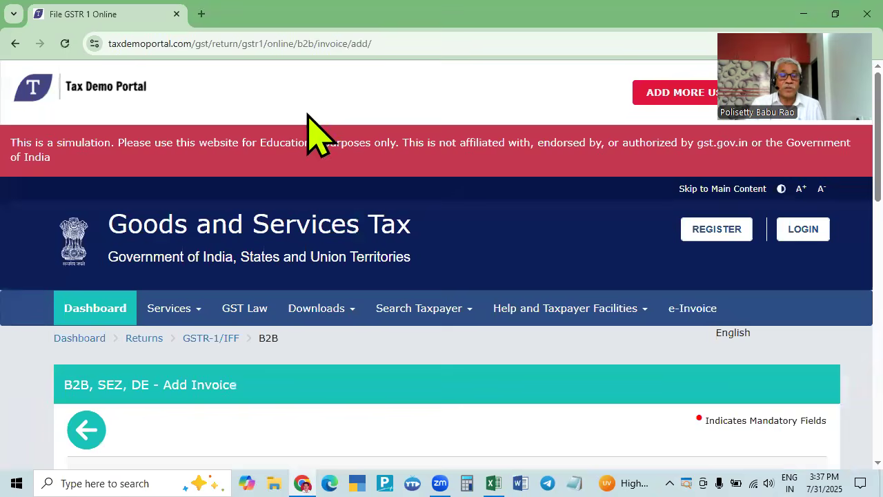
{"action": "scroll", "coordinate": [296, 260], "scroll_direction": "down", "scroll_amount": 4}
- Paste the row 33 GSTIN as recipient, replacing state code 23 with 36
{"action": "left_click", "coordinate": [167, 373]}
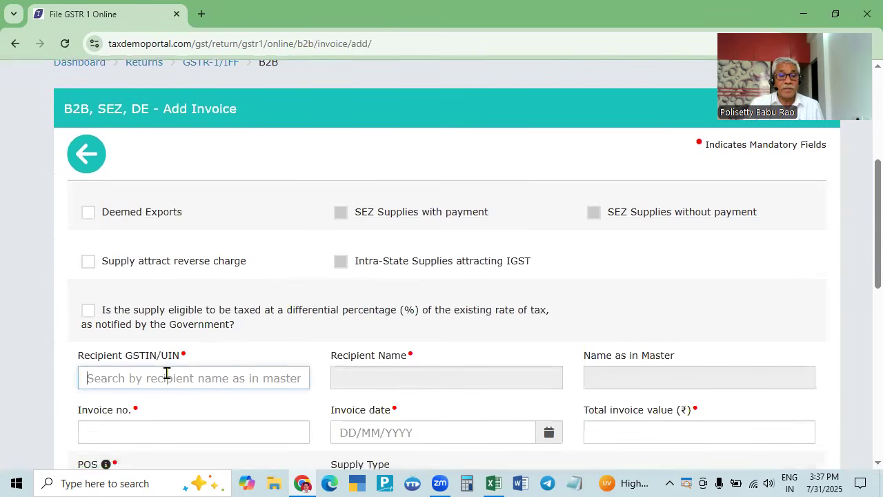
{"action": "key", "text": "ctrl+v"}
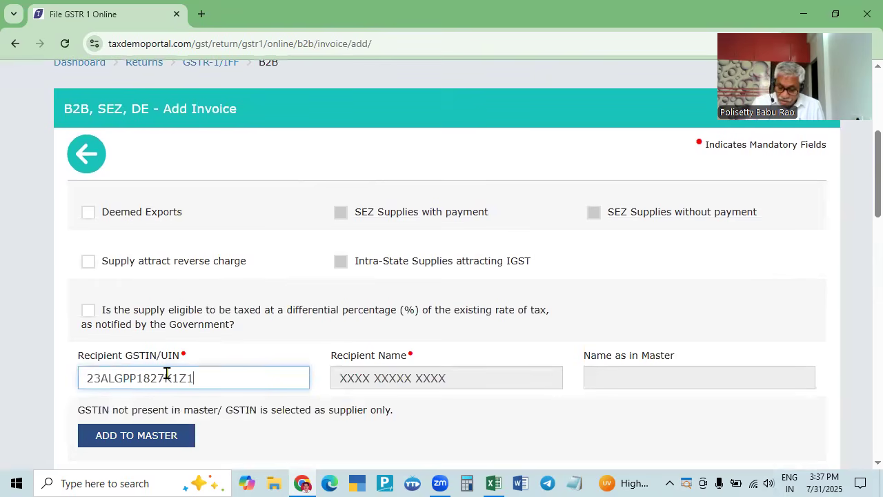
{"action": "key", "text": "Delete"}
{"action": "key", "text": "Delete"}
{"action": "type", "text": "36"}
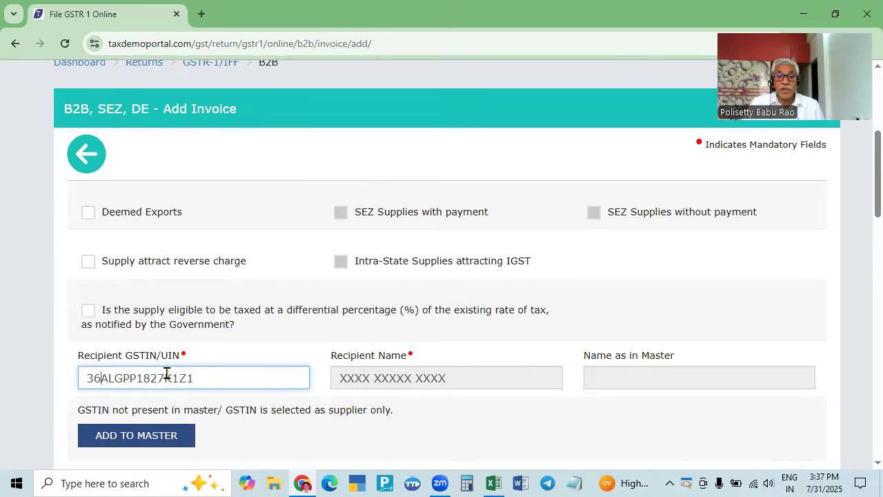
{"action": "key", "text": "Tab"}
{"action": "scroll", "coordinate": [523, 362], "scroll_direction": "down", "scroll_amount": 2}
{"action": "key", "text": "Tab"}
{"action": "key", "text": "alt+Tab"}
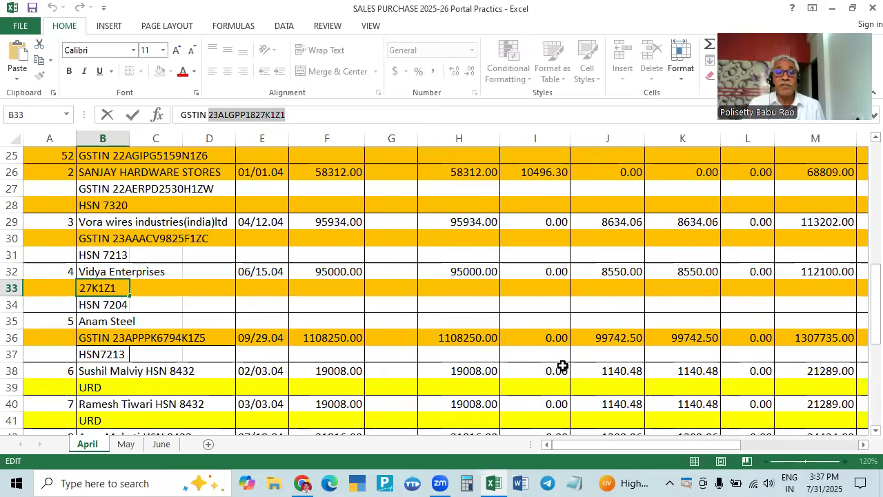
{"action": "key", "text": "alt+Tab"}
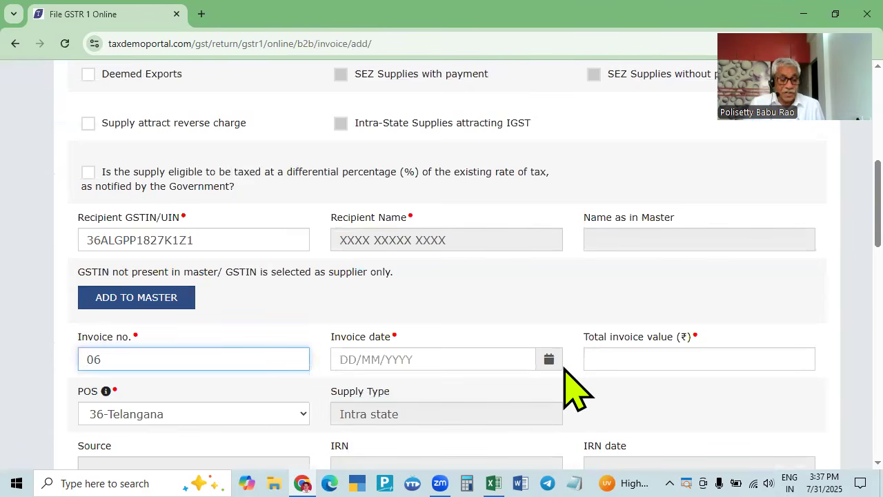
- Set invoice 06's date to 15/04/2025, stepping the calendar back to April
{"action": "left_click", "coordinate": [560, 364]}
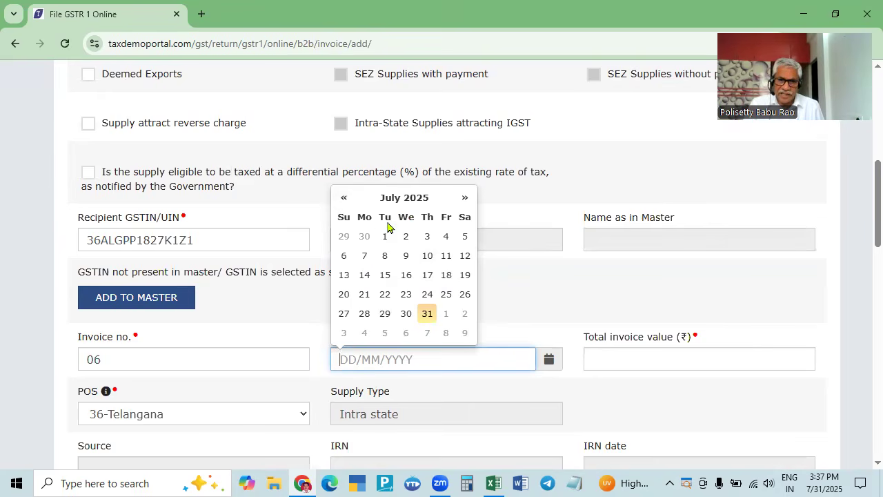
{"action": "left_click", "coordinate": [345, 198]}
{"action": "left_click", "coordinate": [344, 198]}
{"action": "left_click", "coordinate": [344, 198]}
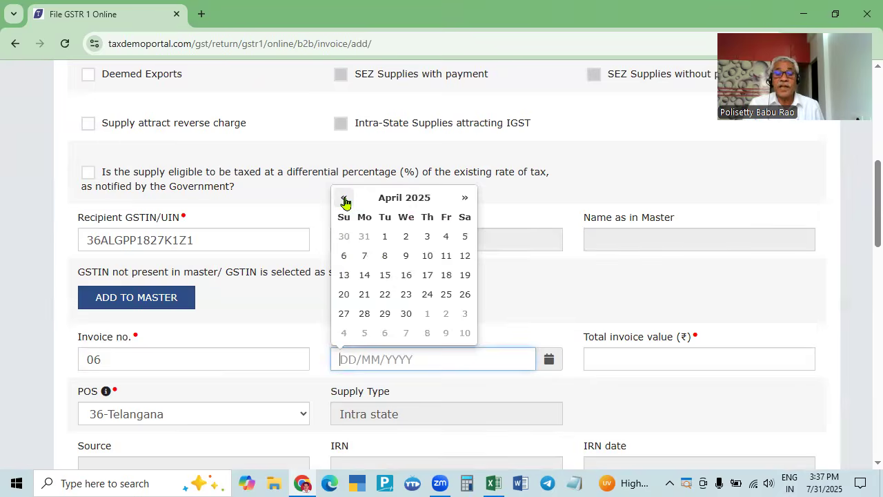
{"action": "key", "text": "alt+Tab"}
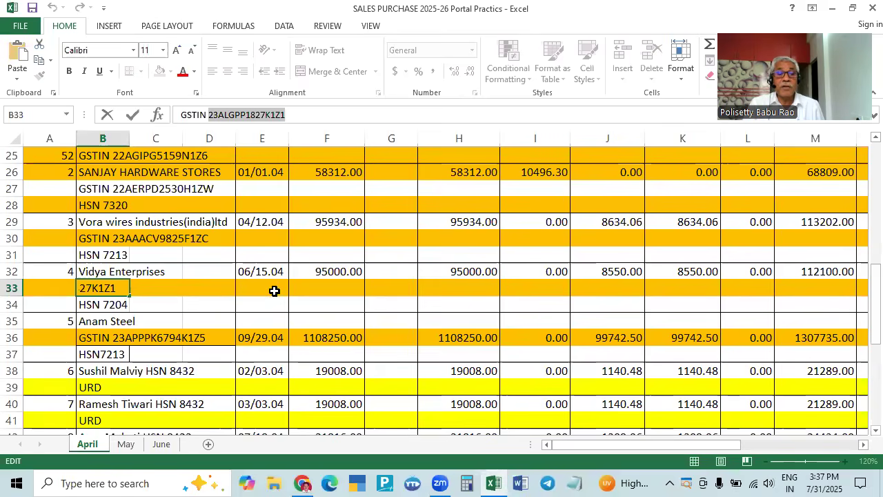
{"action": "key", "text": "alt+Tab"}
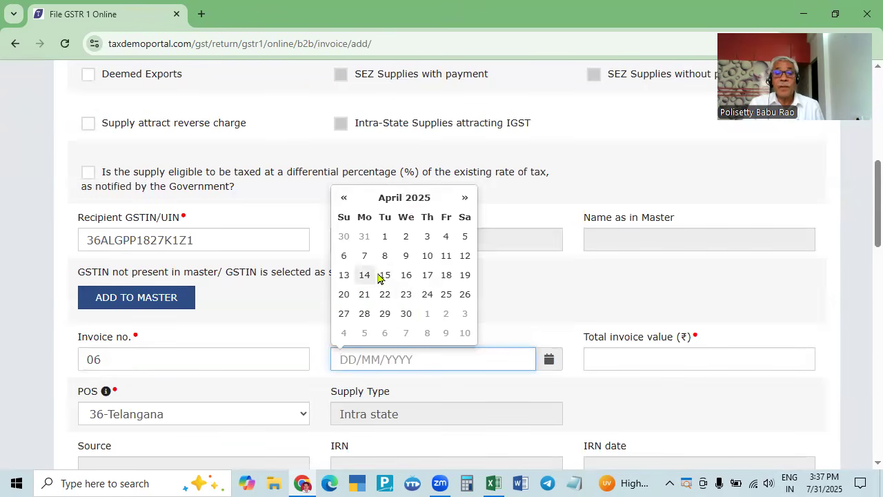
{"action": "left_click", "coordinate": [384, 275]}
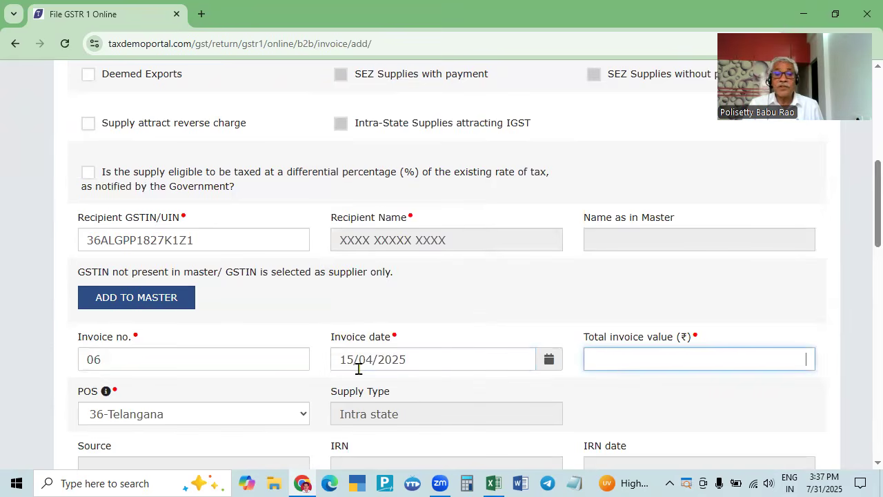
- Enter 112100 as the total invoice value from the register
{"action": "key", "text": "alt+Tab"}
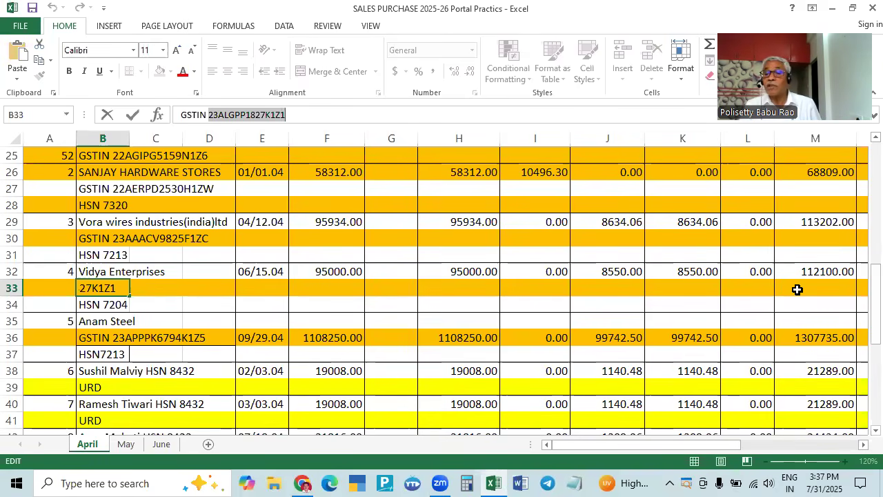
{"action": "key", "text": "alt+Tab"}
{"action": "type", "text": "11210"}
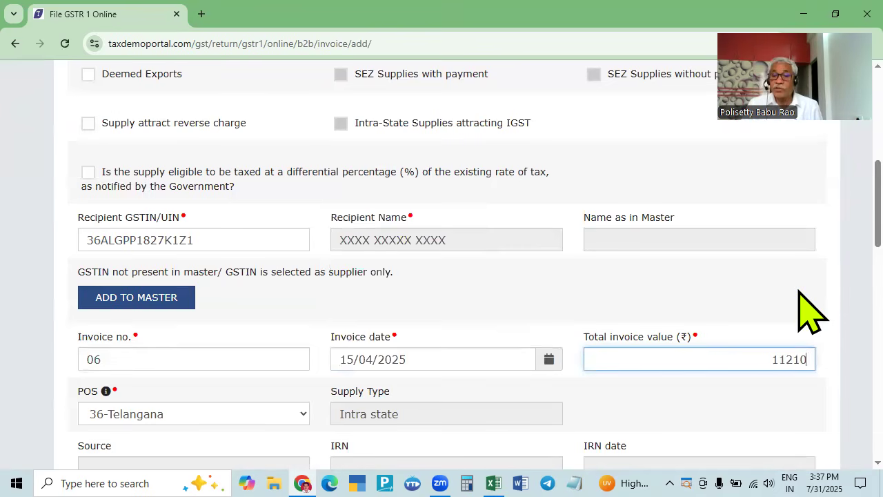
{"action": "key", "text": "Tab"}
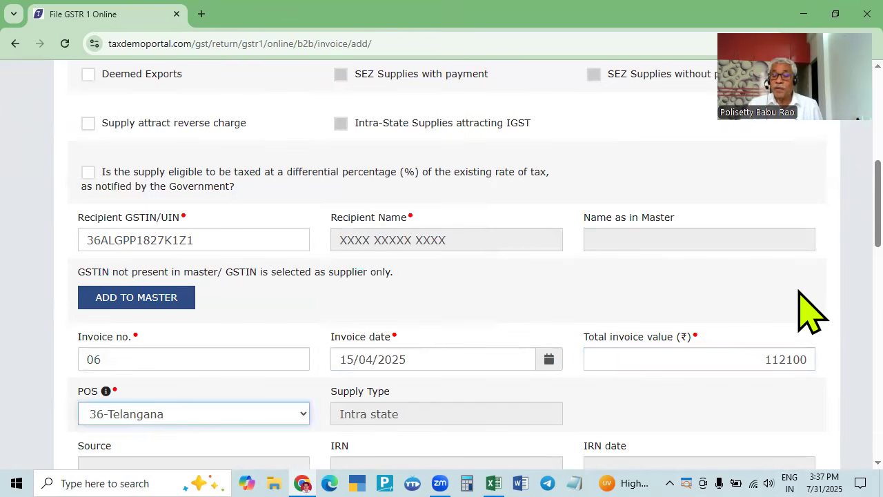
{"action": "key", "text": "alt+Tab"}
{"action": "key", "text": "alt+Tab"}
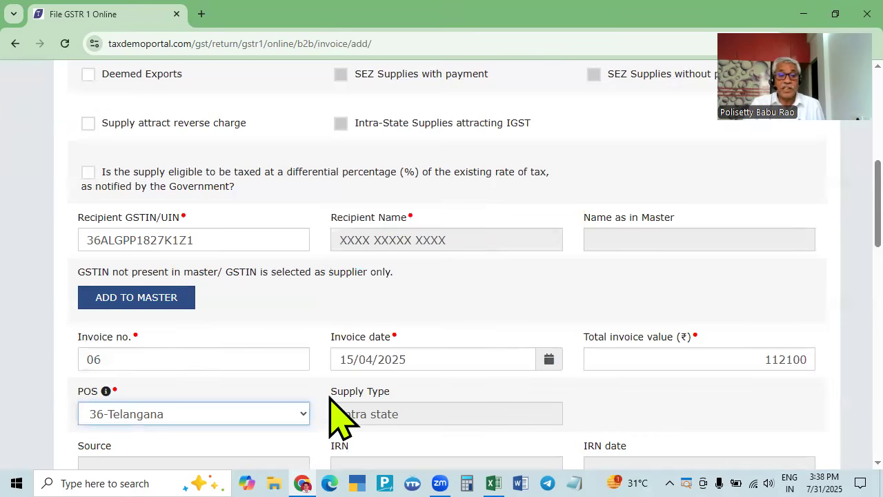
{"action": "scroll", "coordinate": [196, 386], "scroll_direction": "down", "scroll_amount": 1}
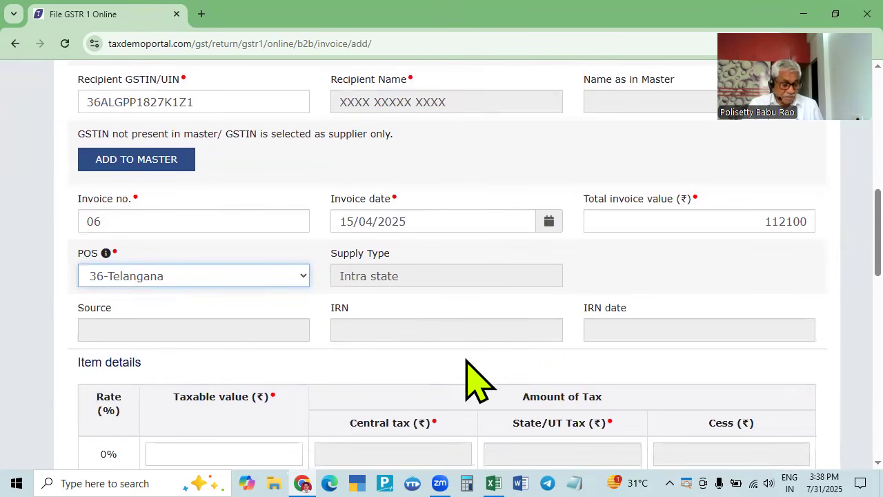
- Enter 95000 as the 18% taxable value for invoice 06
{"action": "key", "text": "Tab"}
{"action": "key", "text": "Tab"}
{"action": "scroll", "coordinate": [469, 365], "scroll_direction": "down", "scroll_amount": 3}
{"action": "key", "text": "Tab"}
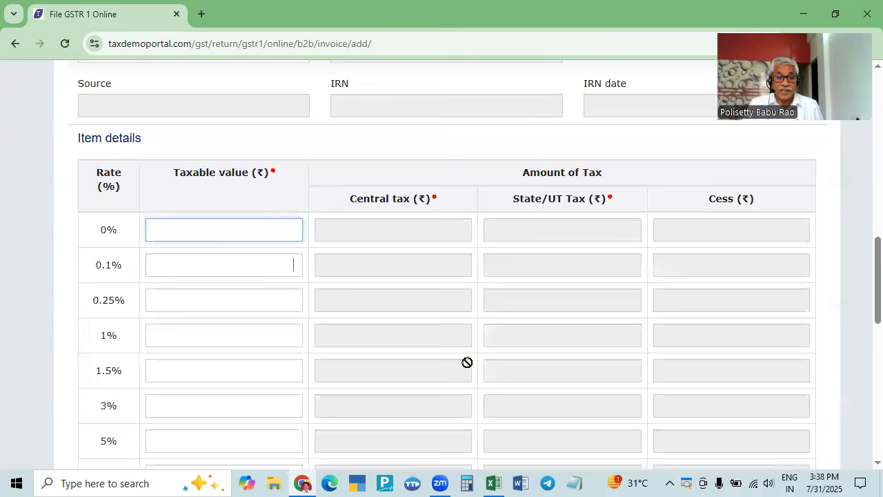
{"action": "scroll", "coordinate": [321, 379], "scroll_direction": "down", "scroll_amount": 2}
{"action": "scroll", "coordinate": [283, 372], "scroll_direction": "down", "scroll_amount": 2}
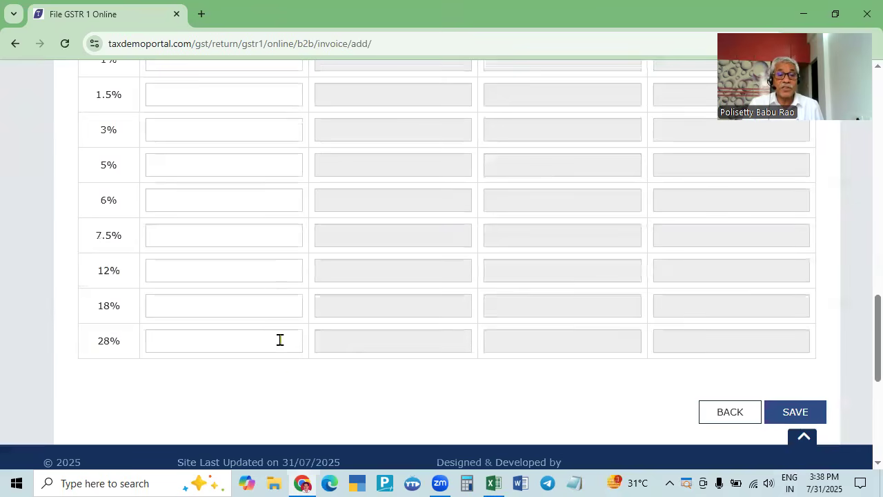
{"action": "left_click", "coordinate": [278, 308]}
{"action": "key", "text": "alt+Tab"}
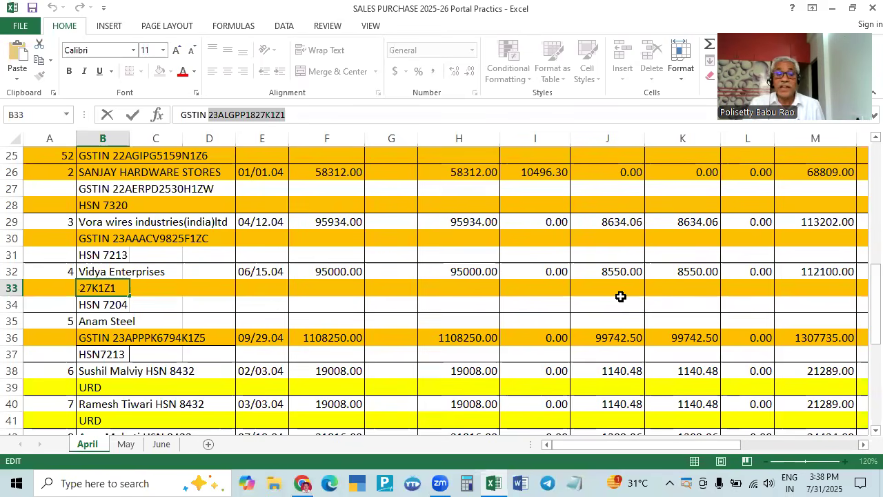
{"action": "key", "text": "alt+Tab"}
{"action": "key", "text": "alt+Tab"}
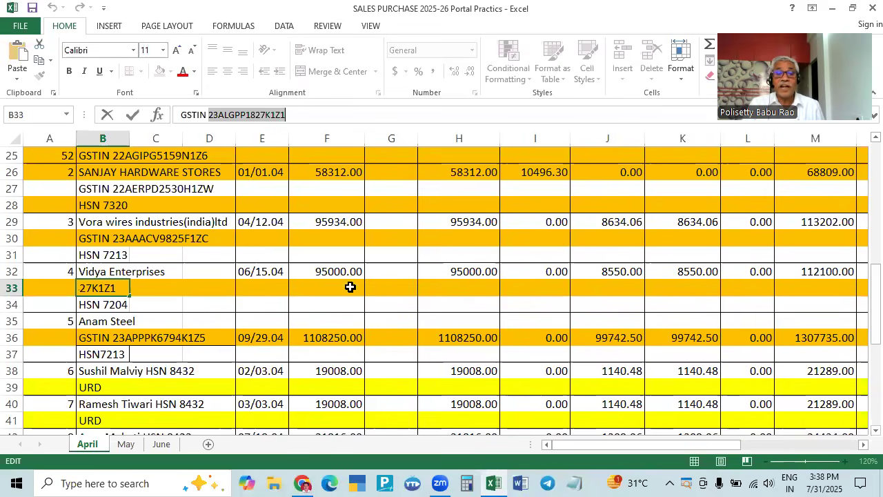
{"action": "key", "text": "alt+Tab"}
{"action": "type", "text": "950"}
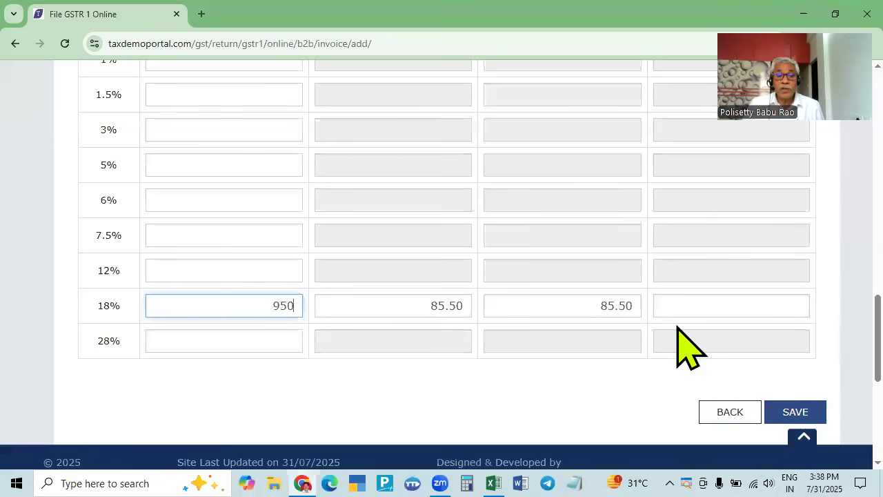
{"action": "type", "text": "00"}
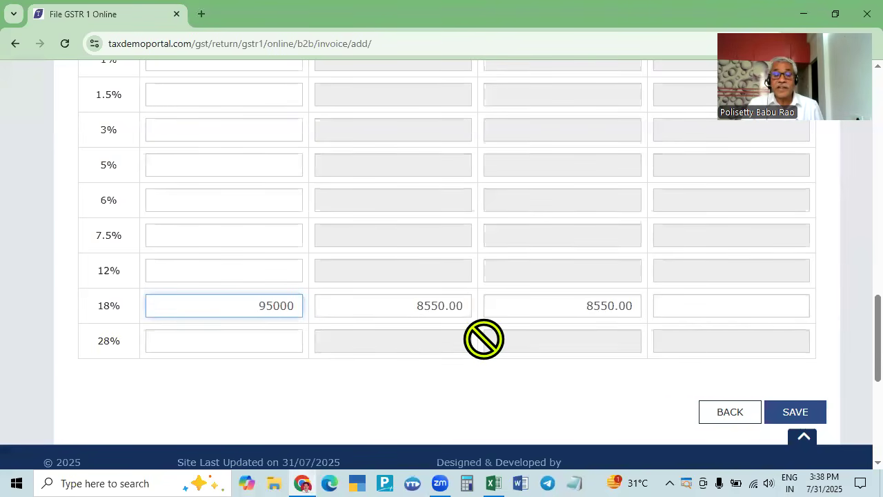
- Save invoice 06 with CGST and SGST of 8550 each
{"action": "key", "text": "alt+Tab"}
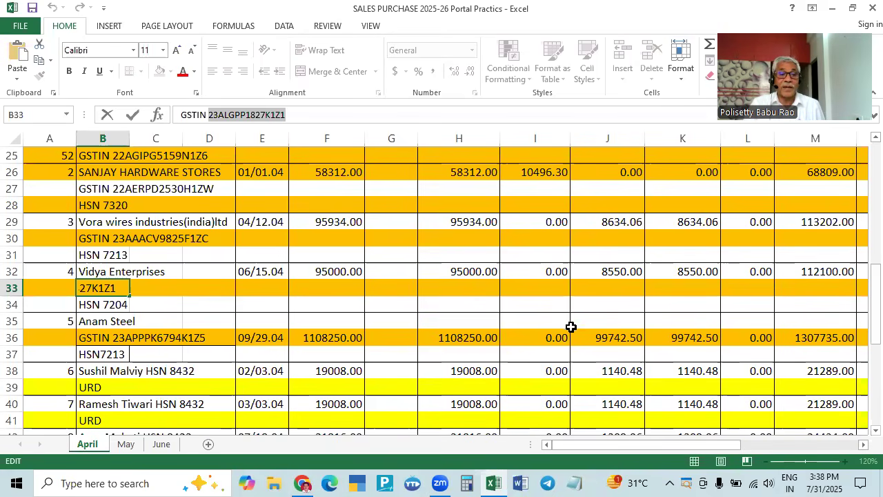
{"action": "left_click", "coordinate": [51, 337]}
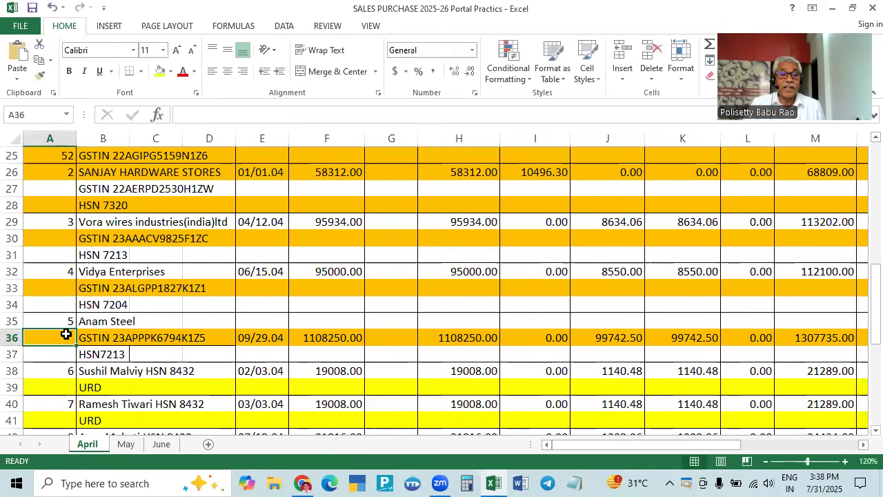
{"action": "key", "text": "alt+Tab"}
{"action": "left_click", "coordinate": [793, 414]}
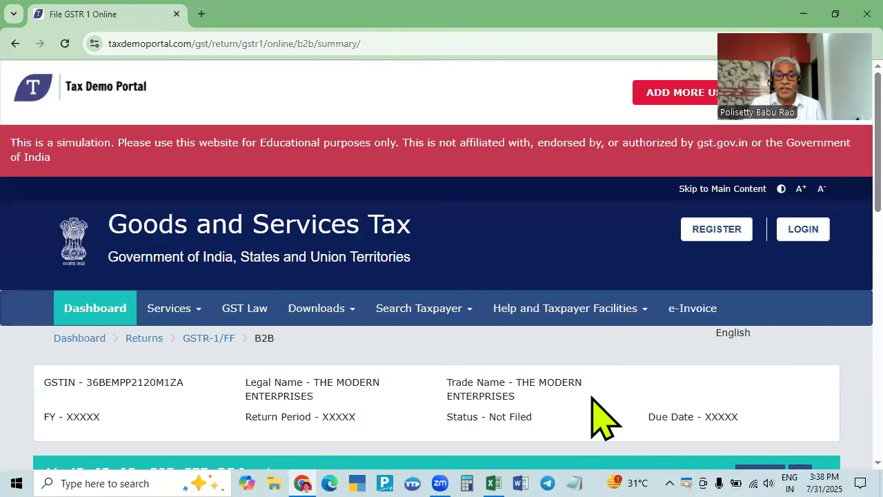
{"action": "scroll", "coordinate": [601, 414], "scroll_direction": "down", "scroll_amount": 5}
{"action": "scroll", "coordinate": [532, 418], "scroll_direction": "up", "scroll_amount": 8}
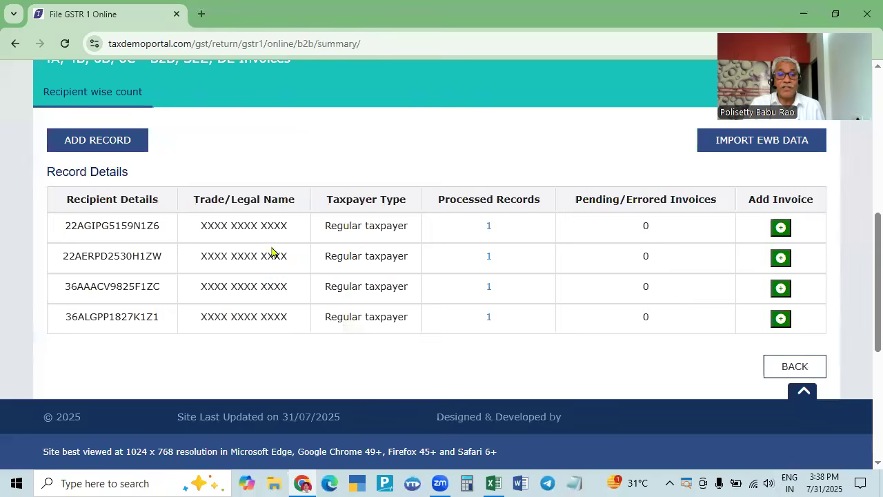
{"action": "scroll", "coordinate": [114, 410], "scroll_direction": "up", "scroll_amount": 3}
{"action": "scroll", "coordinate": [168, 404], "scroll_direction": "down", "scroll_amount": 3}
- Start a new invoice record and copy the Anam Steel GSTIN from the register
{"action": "left_click", "coordinate": [110, 416]}
{"action": "key", "text": "alt+Tab"}
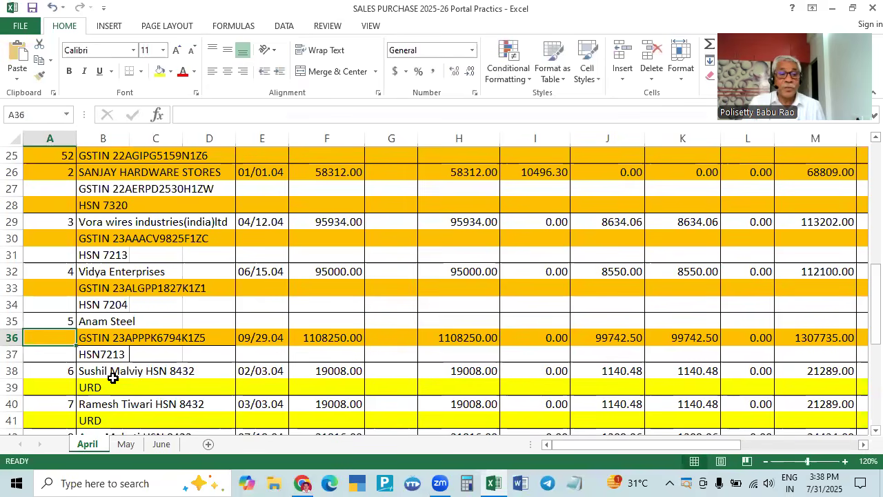
{"action": "left_click", "coordinate": [145, 338]}
{"action": "left_click", "coordinate": [102, 339]}
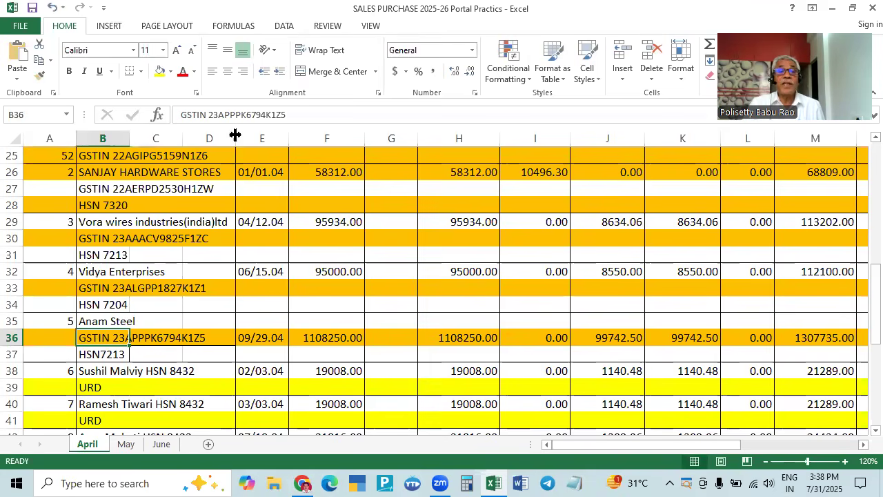
{"action": "left_click_drag", "start_coordinate": [207, 115], "coordinate": [327, 114]}
{"action": "key", "text": "ctrl+c"}
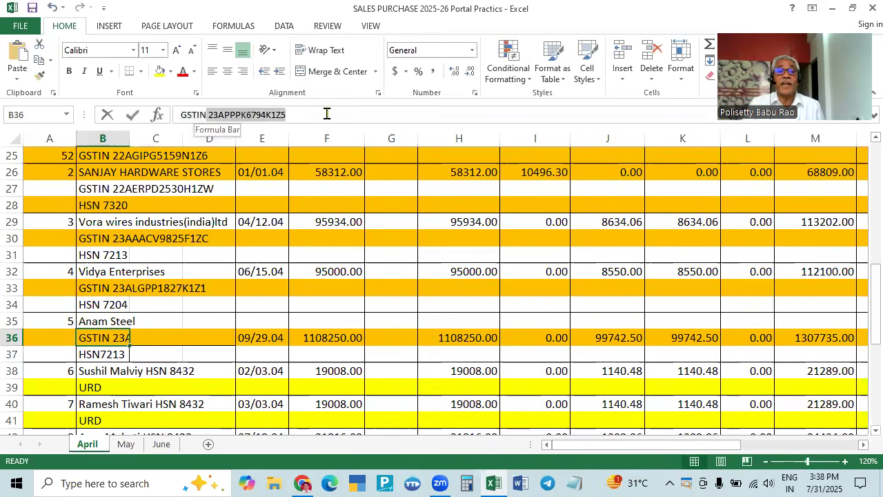
{"action": "key", "text": "alt+Tab"}
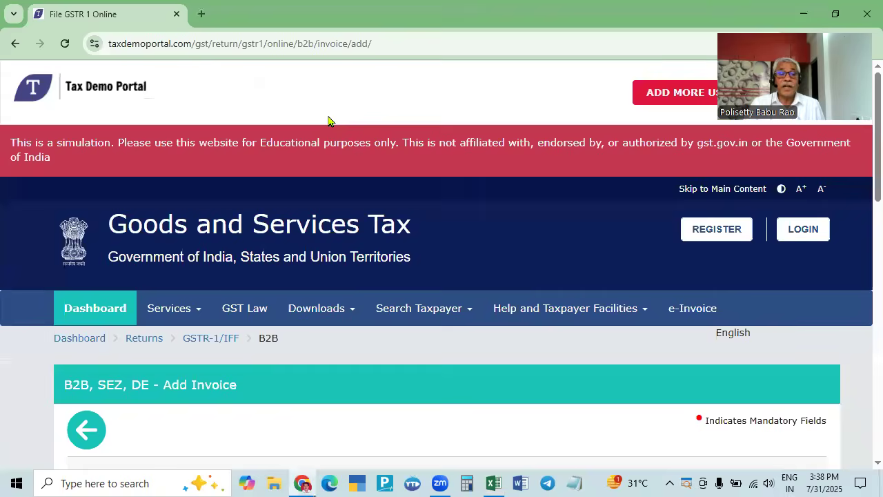
- Paste the GSTIN as recipient, removing the leading space and setting state code 36
{"action": "scroll", "coordinate": [232, 338], "scroll_direction": "down", "scroll_amount": 4}
{"action": "left_click", "coordinate": [177, 370]}
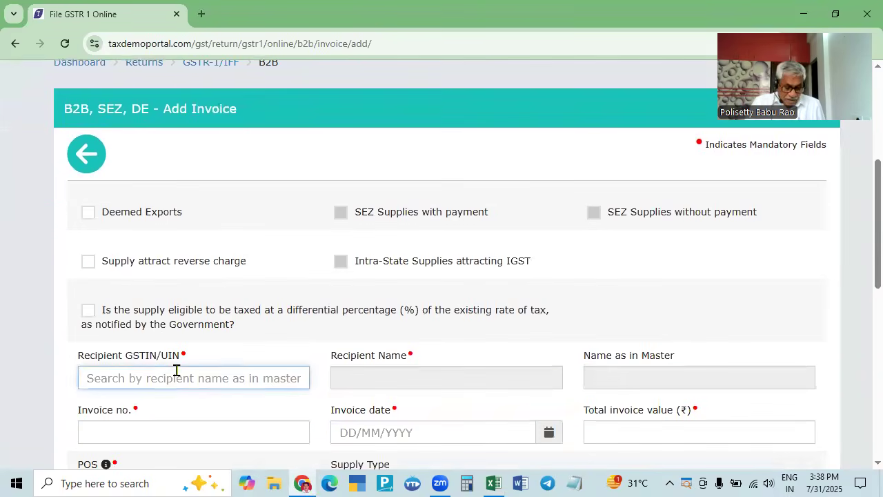
{"action": "key", "text": "ctrl+v"}
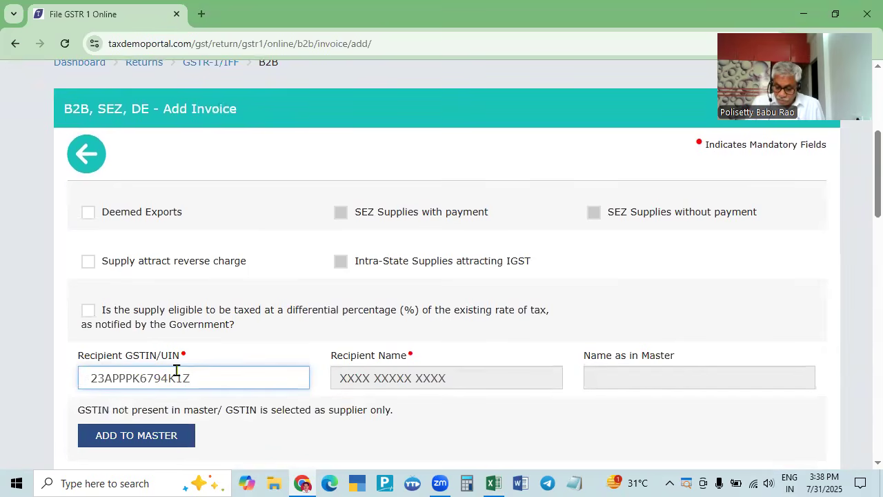
{"action": "key", "text": "Home"}
{"action": "key", "text": "Delete"}
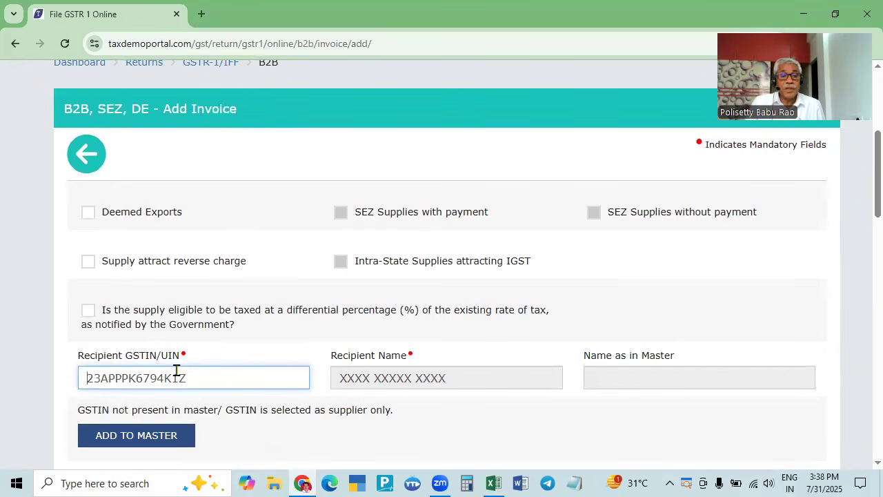
{"action": "key", "text": "Delete"}
{"action": "key", "text": "Delete"}
{"action": "type", "text": "36"}
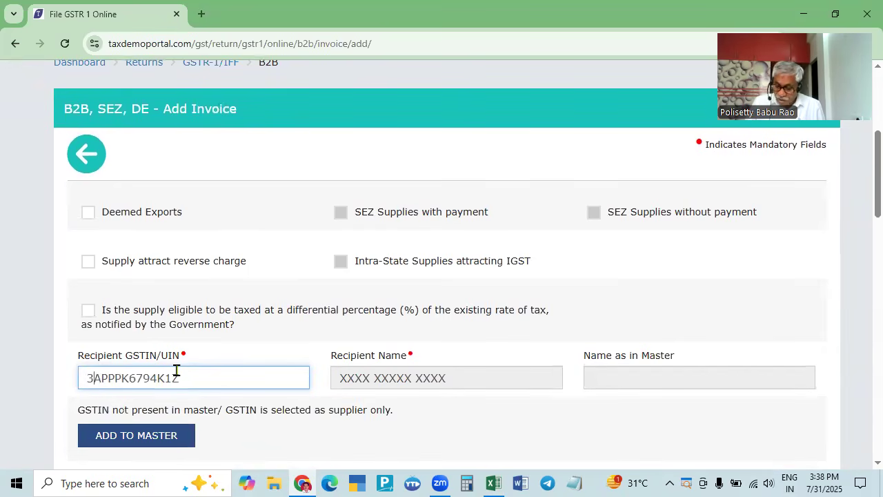
{"action": "scroll", "coordinate": [177, 376], "scroll_direction": "down", "scroll_amount": 4}
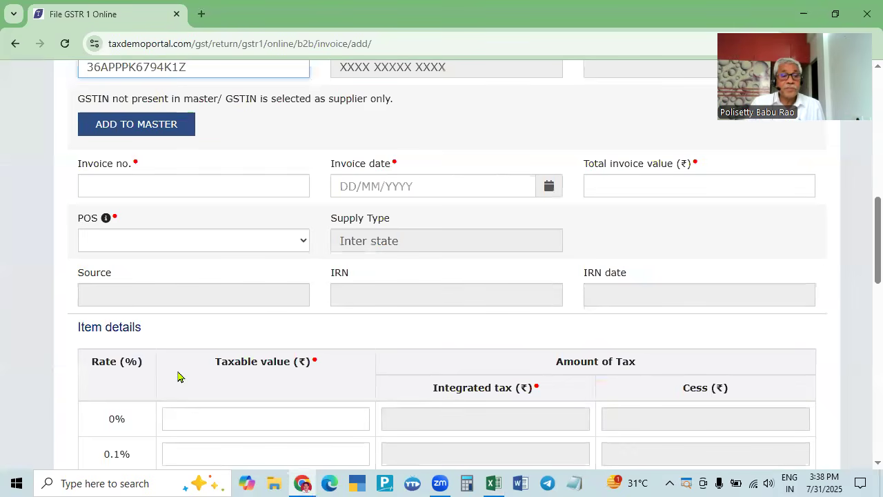
{"action": "scroll", "coordinate": [178, 376], "scroll_direction": "up", "scroll_amount": 4}
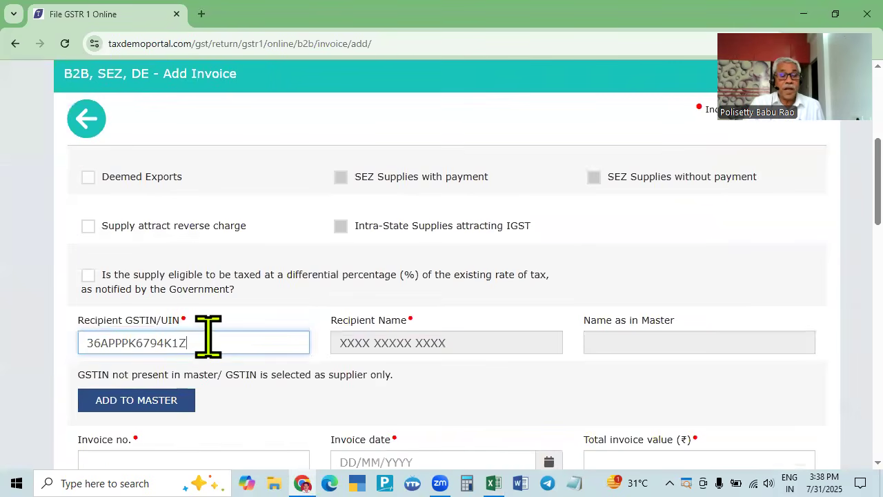
- Complete the GSTIN with its final character 5 and move to Invoice no
{"action": "key", "text": "alt+Tab"}
{"action": "key", "text": "alt+Tab"}
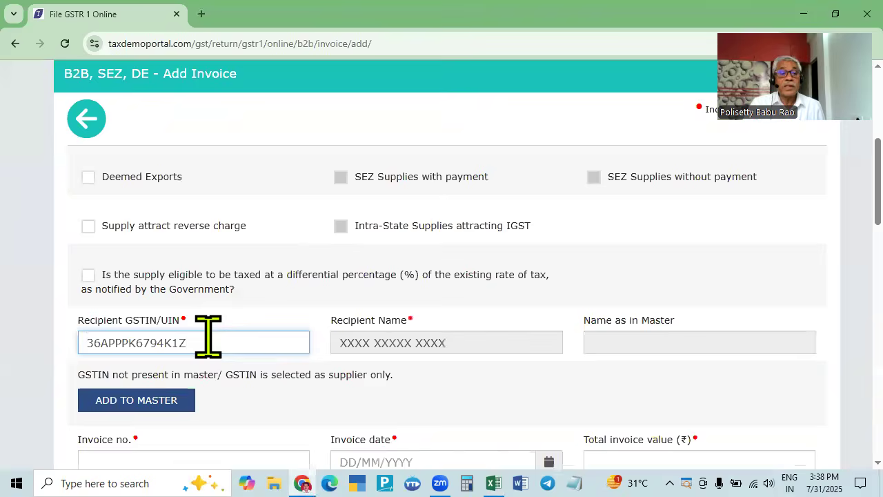
{"action": "key", "text": "alt+Tab"}
{"action": "key", "text": "alt+Tab"}
{"action": "type", "text": "5"}
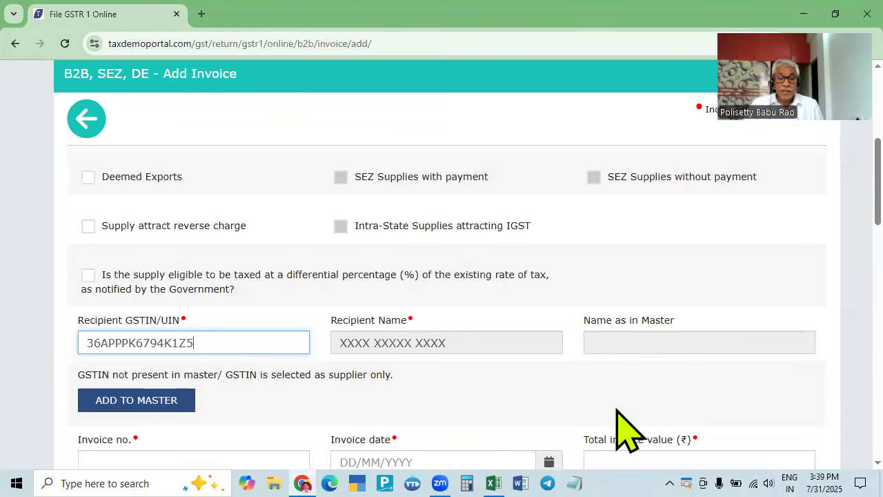
{"action": "key", "text": "Tab"}
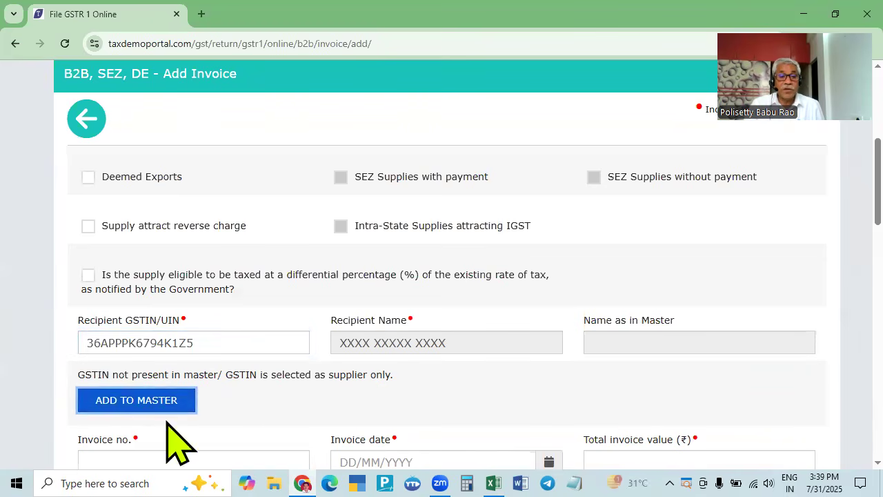
{"action": "key", "text": "Tab"}
{"action": "scroll", "coordinate": [285, 422], "scroll_direction": "down", "scroll_amount": 2}
{"action": "key", "text": "alt+Tab"}
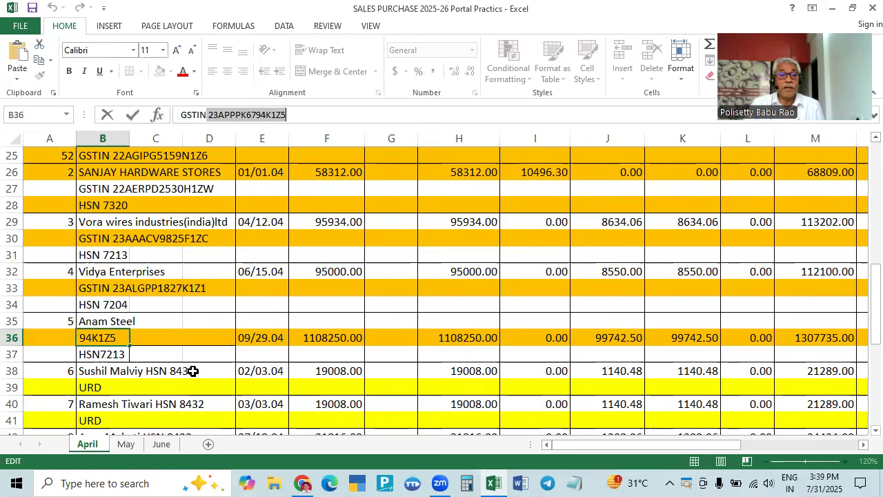
- Enter 09 as the invoice number
{"action": "key", "text": "alt+Tab"}
{"action": "type", "text": "09"}
{"action": "key", "text": "Tab"}
{"action": "key", "text": "Tab"}
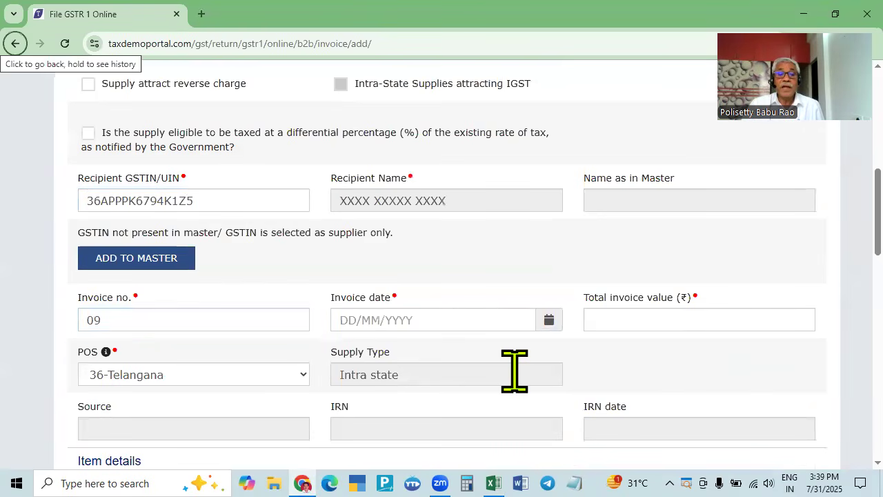
{"action": "key", "text": "alt+Tab"}
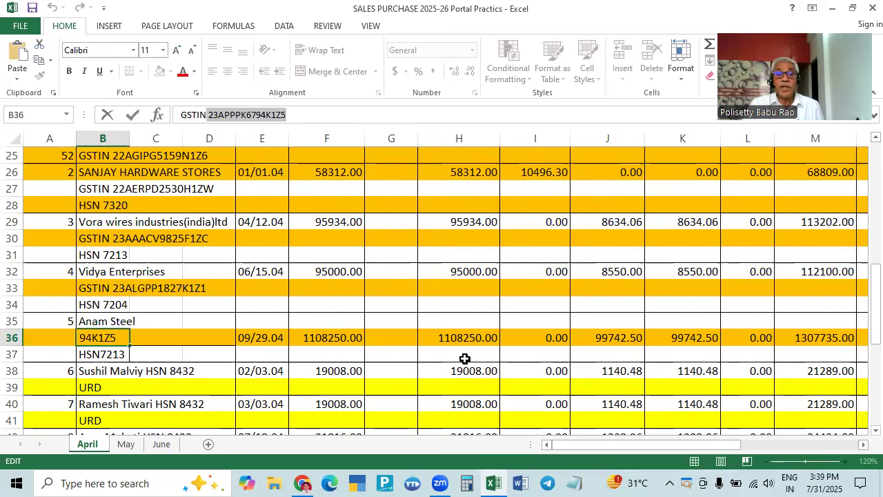
{"action": "key", "text": "alt+Tab"}
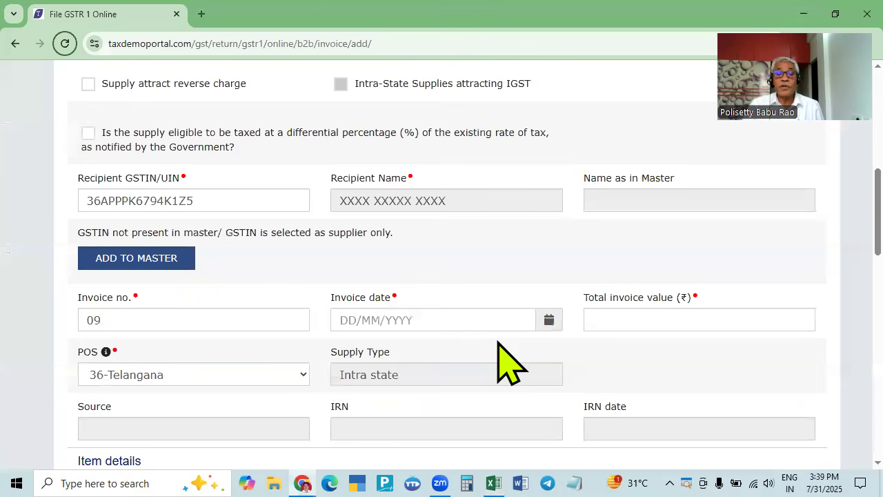
- Set the invoice date to 29/04/2025 in the calendar
{"action": "left_click", "coordinate": [425, 321]}
{"action": "left_click", "coordinate": [344, 158]}
{"action": "left_click", "coordinate": [344, 158]}
{"action": "left_click", "coordinate": [344, 158]}
{"action": "left_click", "coordinate": [385, 274]}
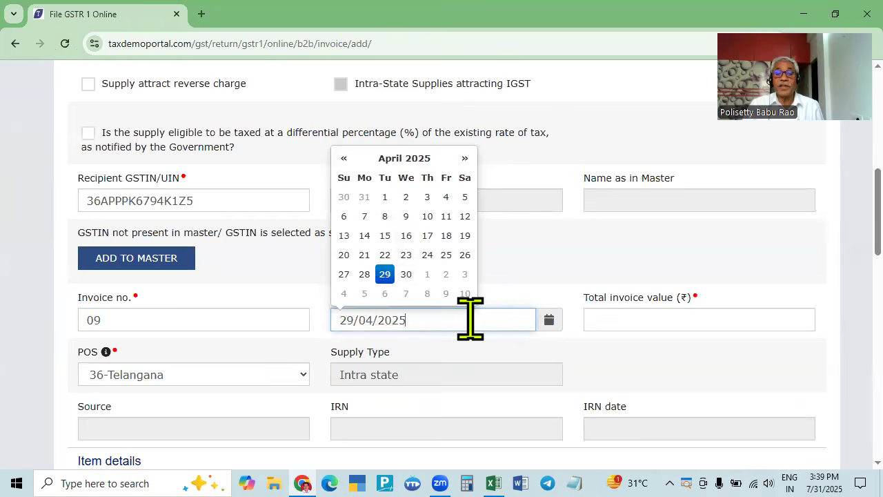
- Enter 1307735 as the total invoice value, keeping POS 36-Telangana
{"action": "left_click", "coordinate": [611, 338]}
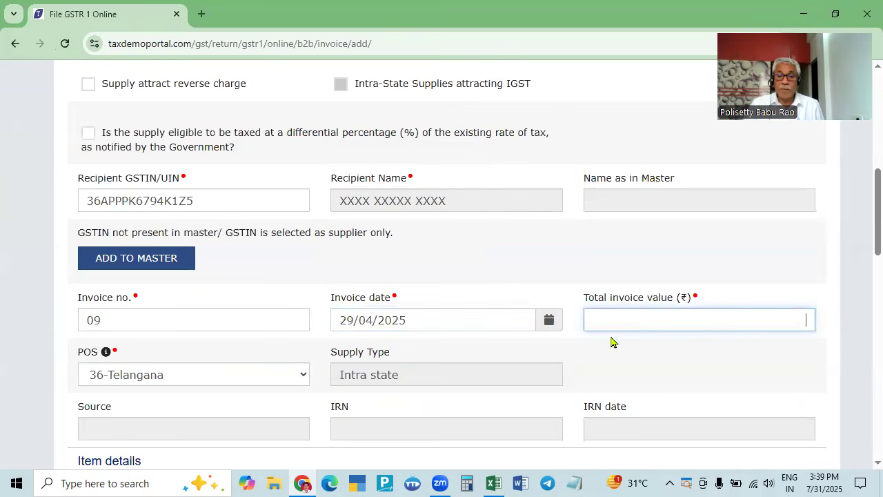
{"action": "key", "text": "alt+Tab"}
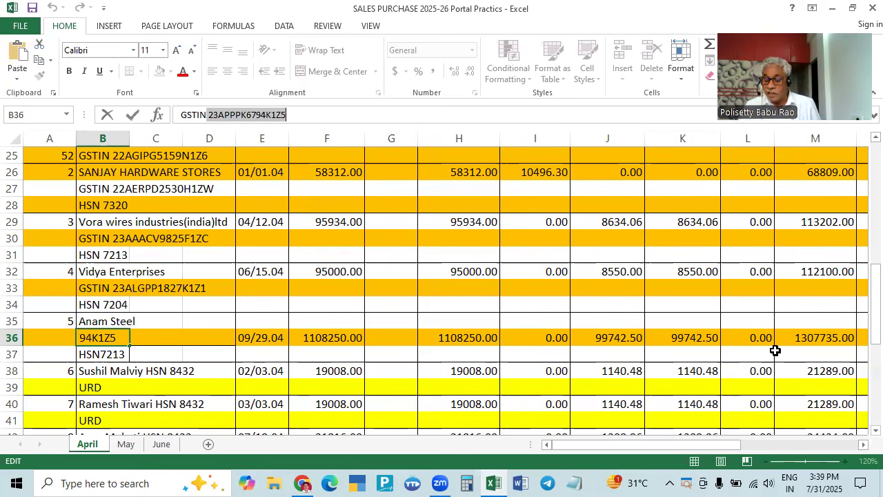
{"action": "key", "text": "alt+Tab"}
{"action": "type", "text": "1307735"}
{"action": "key", "text": "Tab"}
{"action": "scroll", "coordinate": [787, 372], "scroll_direction": "down", "scroll_amount": 2}
{"action": "key", "text": "Tab"}
{"action": "key", "text": "Tab"}
{"action": "key", "text": "Tab"}
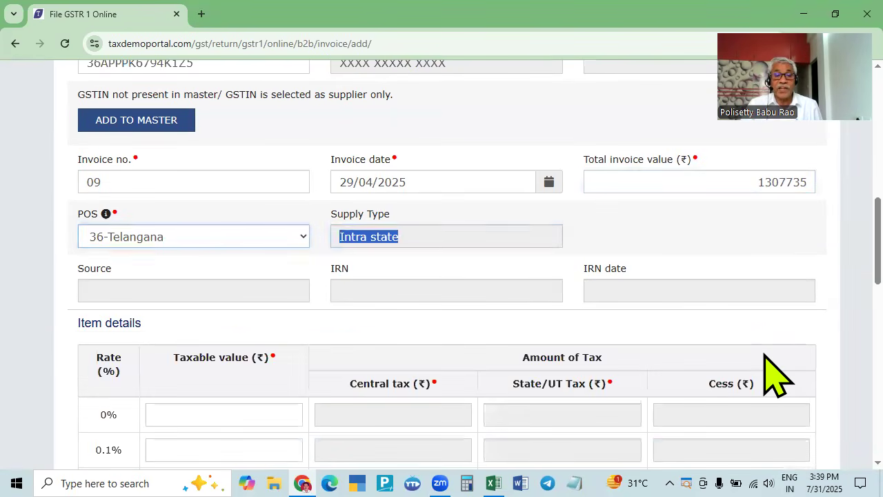
{"action": "scroll", "coordinate": [476, 441], "scroll_direction": "down", "scroll_amount": 8}
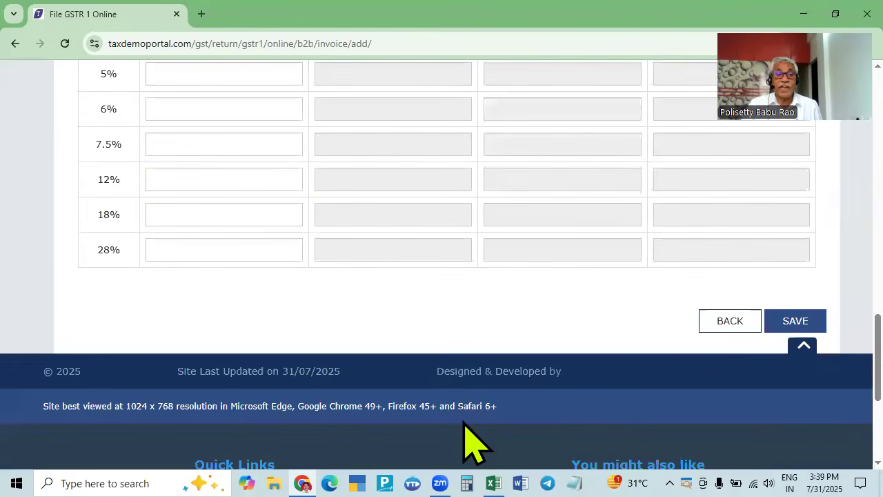
- Enter 1108250 as the 18% taxable value, check 99742.50 central and state tax against the register, and save
{"action": "key", "text": "alt+Tab"}
{"action": "key", "text": "alt+Tab"}
{"action": "left_click", "coordinate": [290, 214]}
{"action": "key", "text": "alt+Tab"}
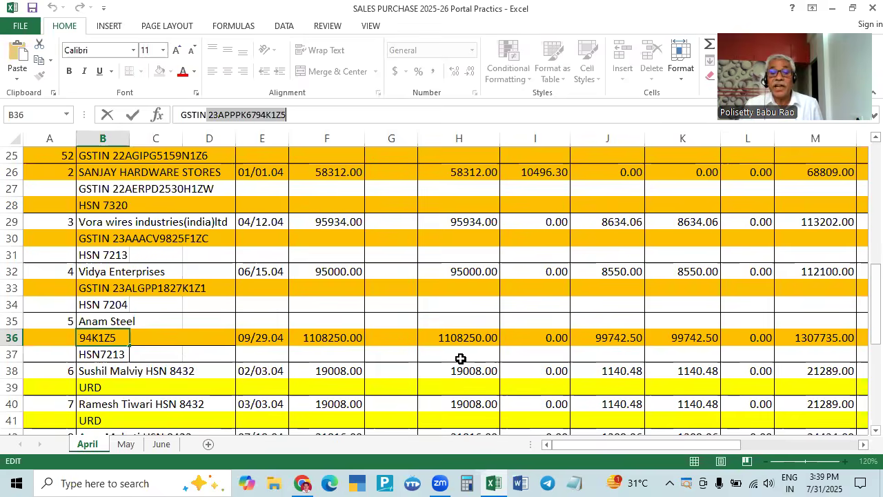
{"action": "key", "text": "alt+Tab"}
{"action": "type", "text": "1108250"}
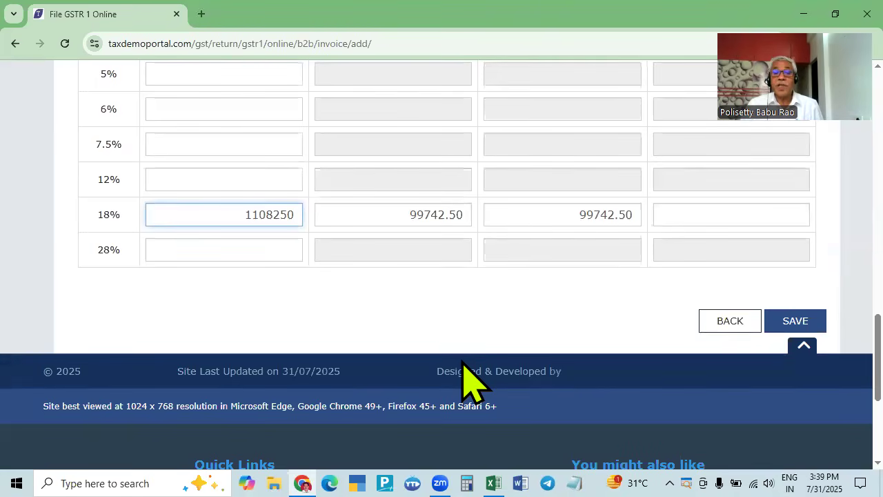
{"action": "key", "text": "alt+Tab"}
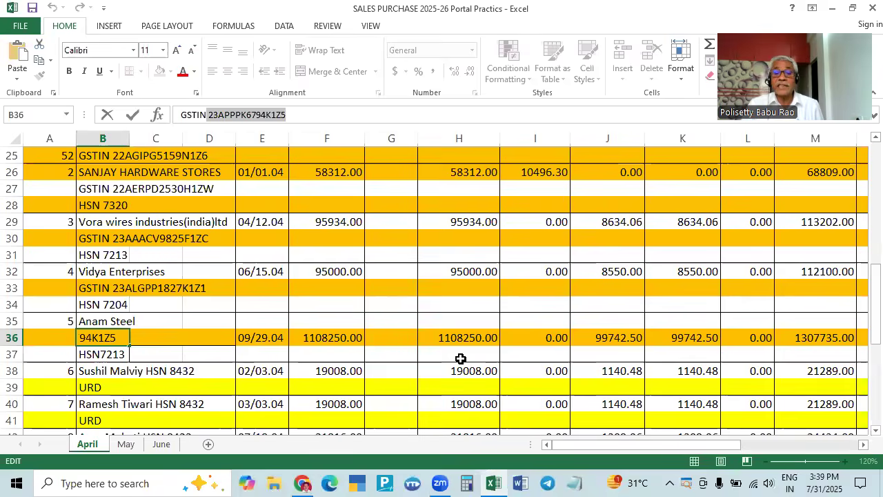
{"action": "key", "text": "alt+Tab"}
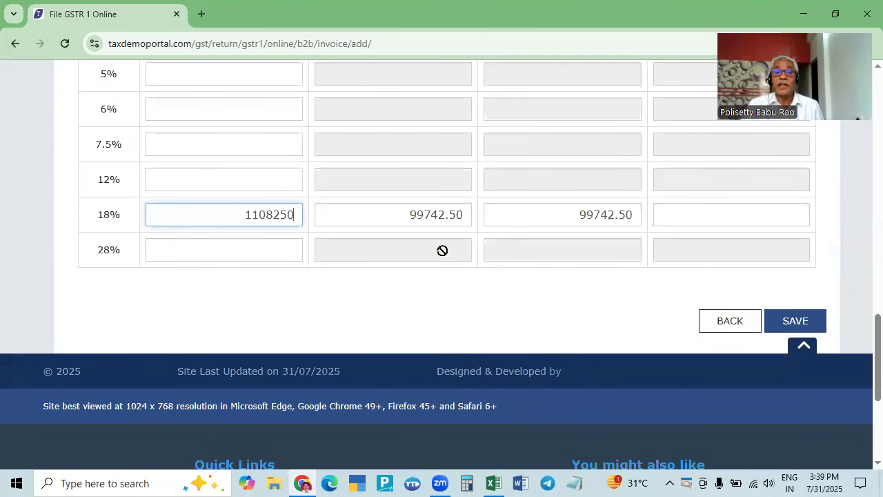
{"action": "key", "text": "alt+Tab"}
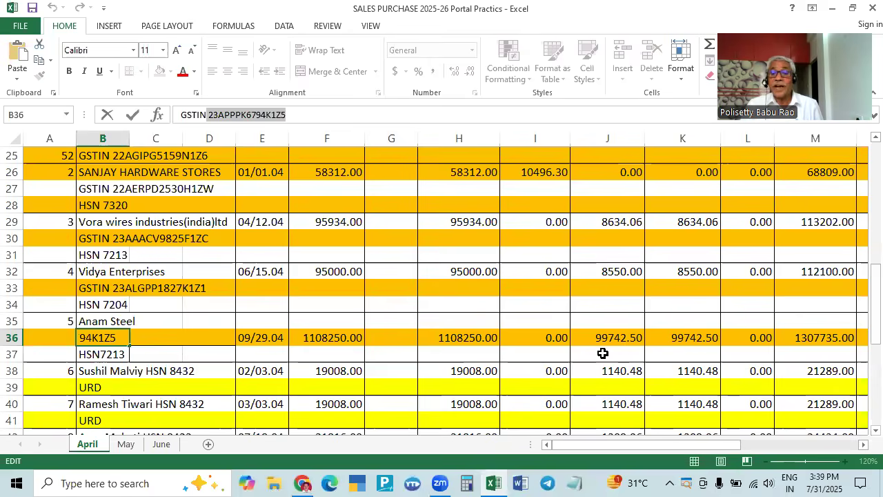
{"action": "key", "text": "alt+Tab"}
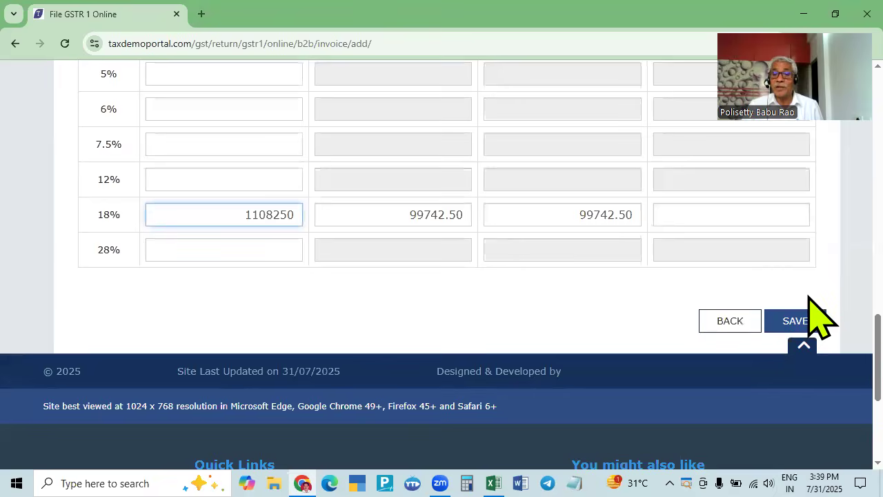
{"action": "left_click", "coordinate": [786, 322]}
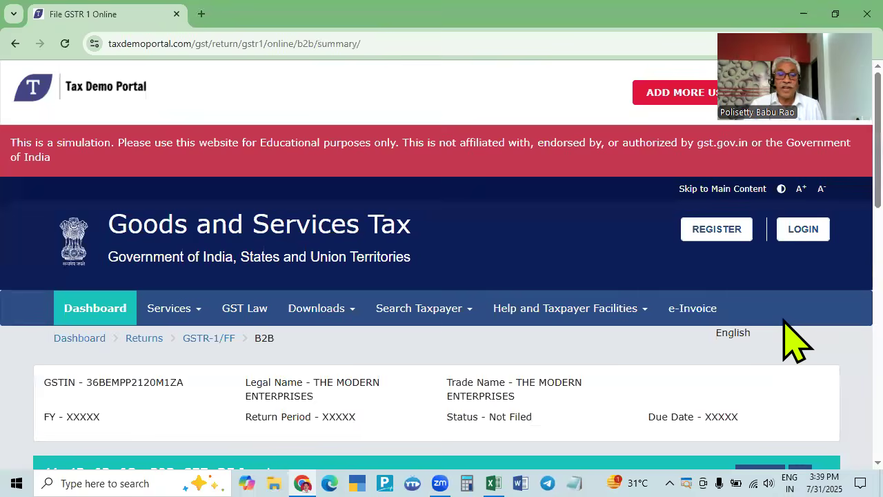
- Check the B2B summary shows five recipients with one record each, then return to GSTR-1
{"action": "key", "text": "alt+Tab"}
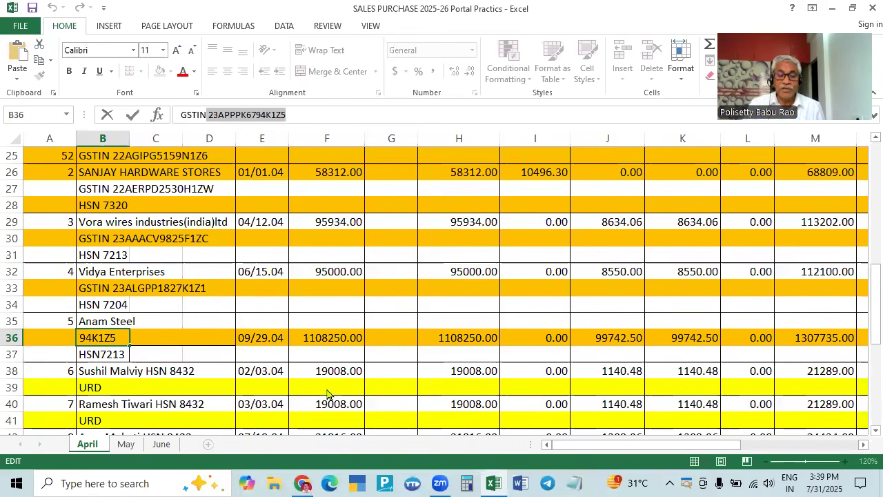
{"action": "key", "text": "alt+Tab"}
{"action": "scroll", "coordinate": [361, 375], "scroll_direction": "down", "scroll_amount": 6}
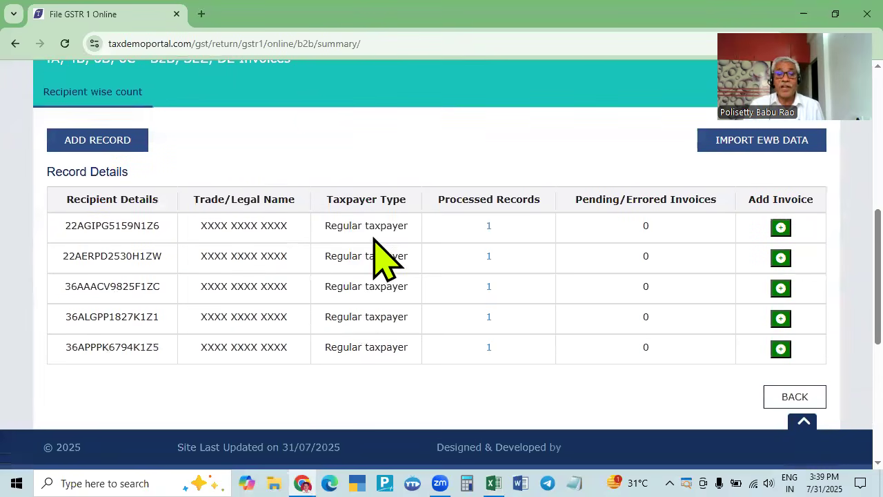
{"action": "left_click", "coordinate": [784, 395]}
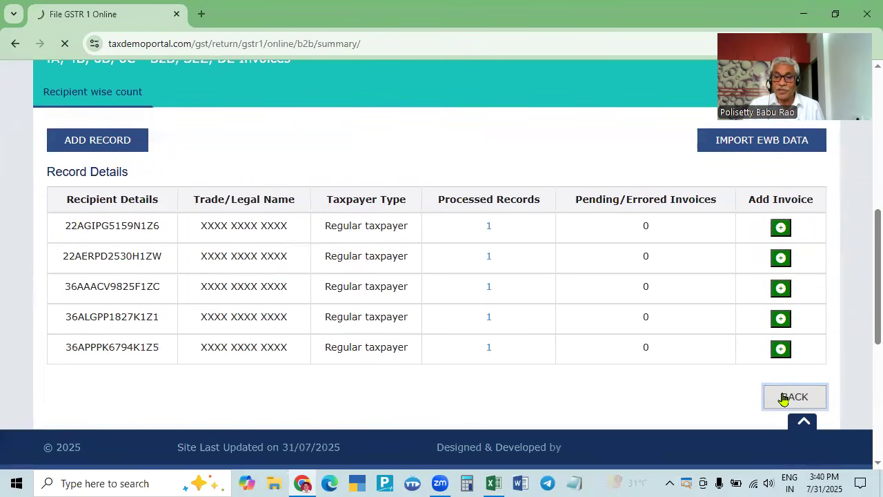
{"action": "scroll", "coordinate": [425, 401], "scroll_direction": "down", "scroll_amount": 4}
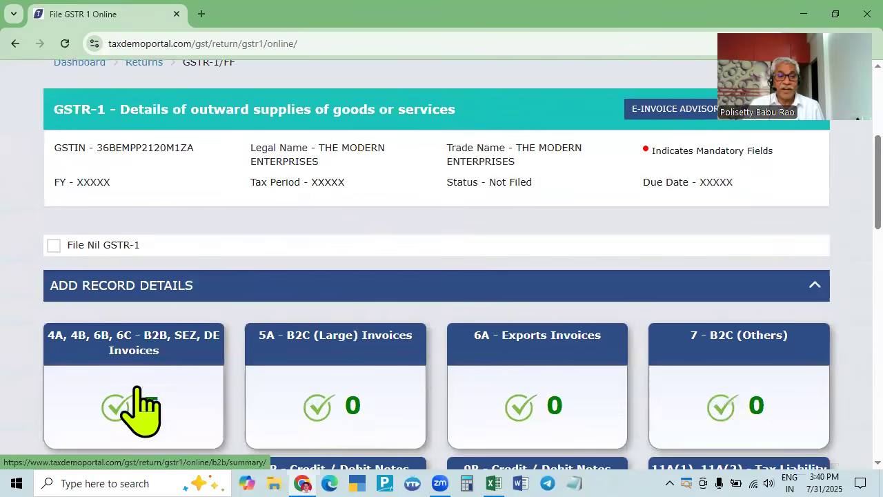
{"action": "key", "text": "alt+Tab"}
{"action": "scroll", "coordinate": [169, 332], "scroll_direction": "down", "scroll_amount": 2}
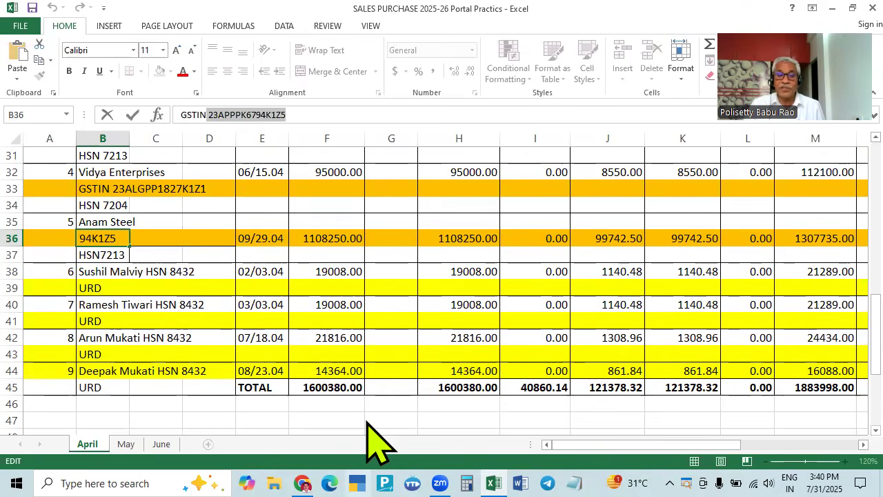
{"action": "key", "text": "alt+Tab"}
{"action": "key", "text": "alt+Tab"}
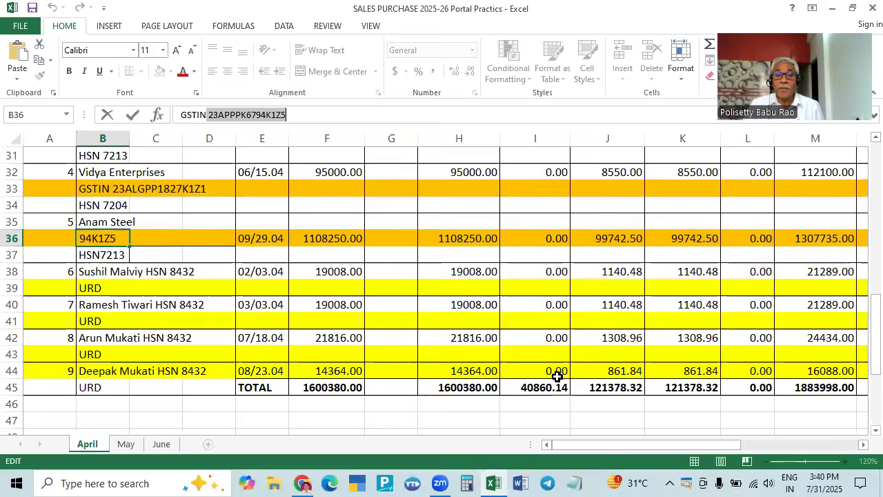
{"action": "mouse_move", "coordinate": [582, 421]}
{"action": "left_mouse_down"}
{"action": "mouse_move", "coordinate": [665, 420]}
{"action": "mouse_move", "coordinate": [568, 418]}
{"action": "left_mouse_up"}
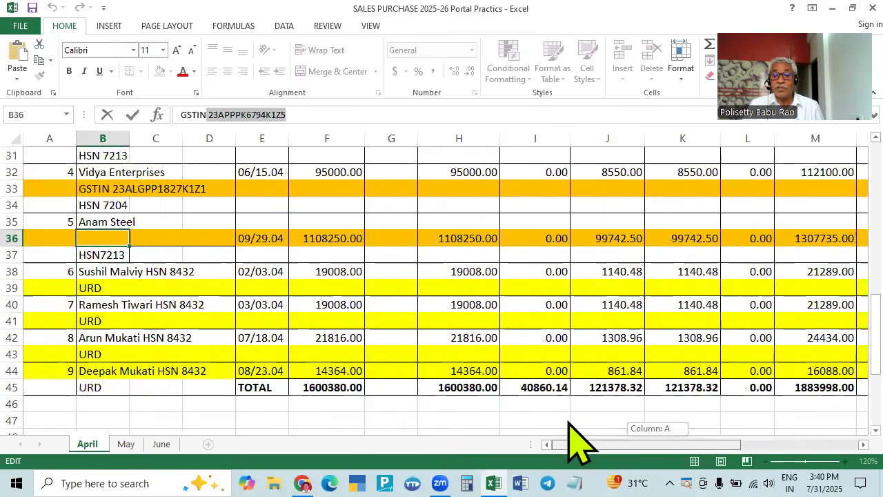
{"action": "scroll", "coordinate": [731, 335], "scroll_direction": "up", "scroll_amount": 8}
{"action": "scroll", "coordinate": [734, 340], "scroll_direction": "down", "scroll_amount": 4}
{"action": "scroll", "coordinate": [734, 340], "scroll_direction": "down", "scroll_amount": 4}
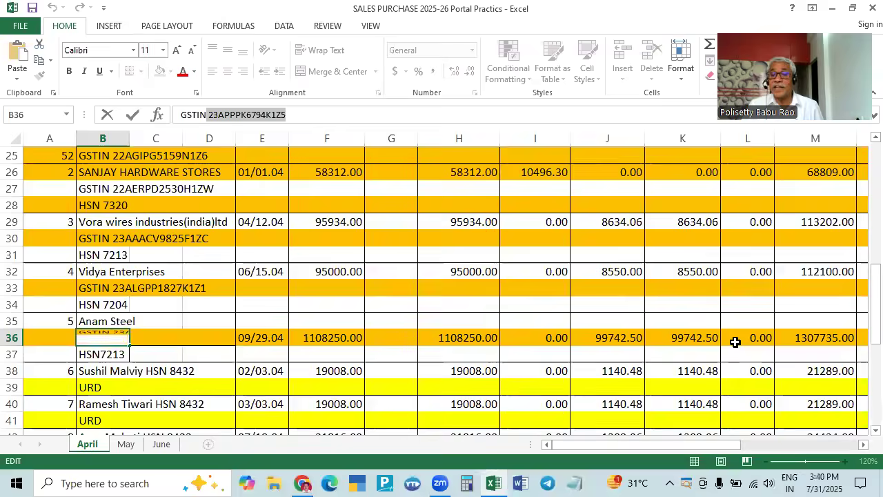
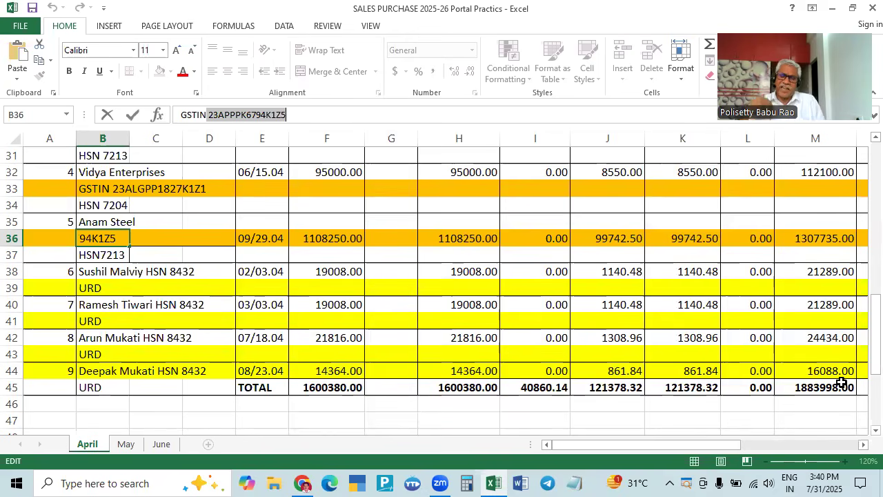
- Review the April sheet totals in Excel, then return to the GSTR-1 portal page
{"action": "left_click", "coordinate": [740, 445]}
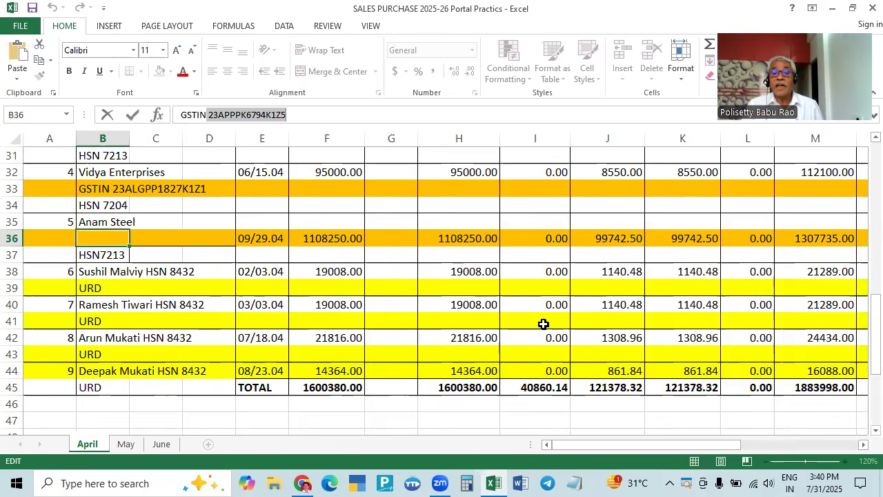
{"action": "scroll", "coordinate": [543, 323], "scroll_direction": "up", "scroll_amount": 6}
{"action": "scroll", "coordinate": [543, 323], "scroll_direction": "down", "scroll_amount": 8}
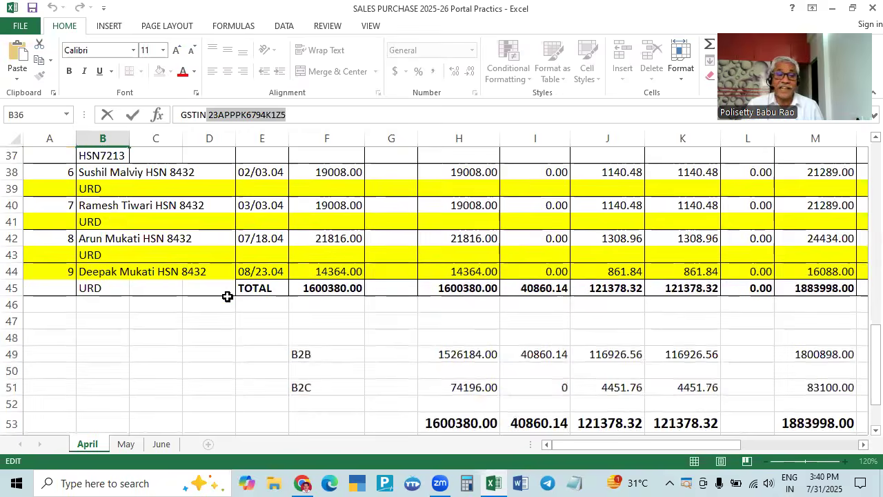
{"action": "scroll", "coordinate": [200, 261], "scroll_direction": "up", "scroll_amount": 2}
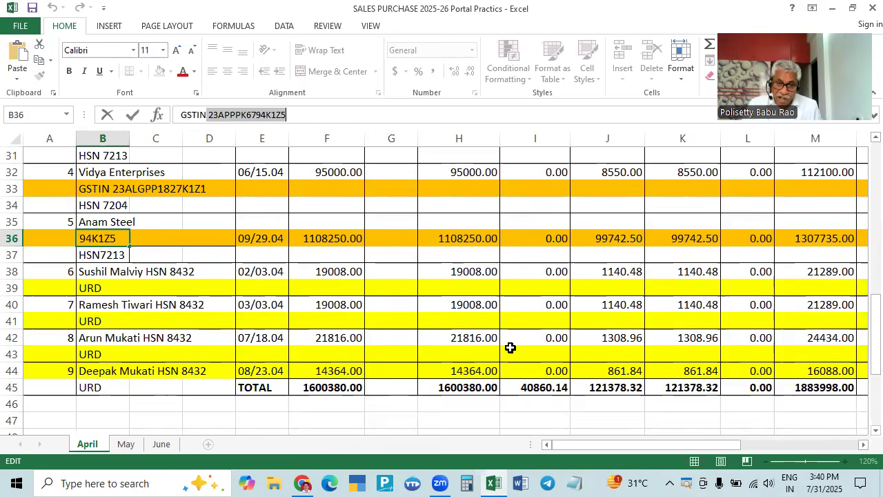
{"action": "key", "text": "alt+Tab"}
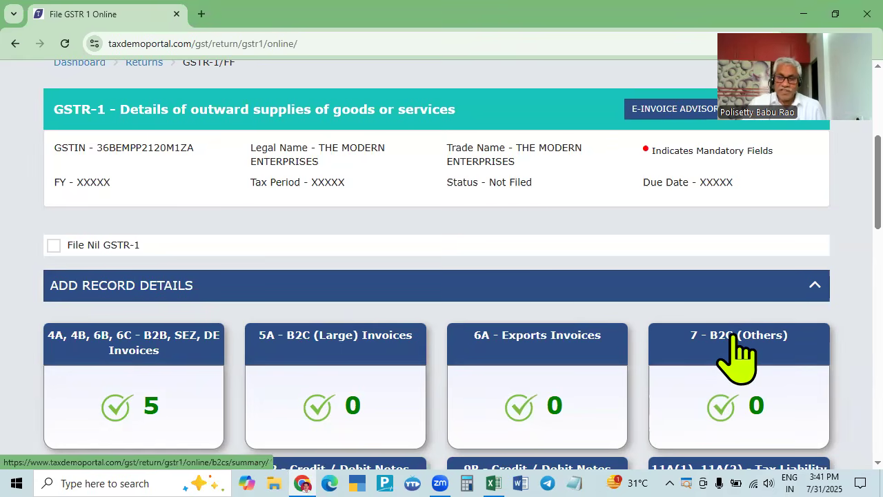
{"action": "key", "text": "alt+Tab"}
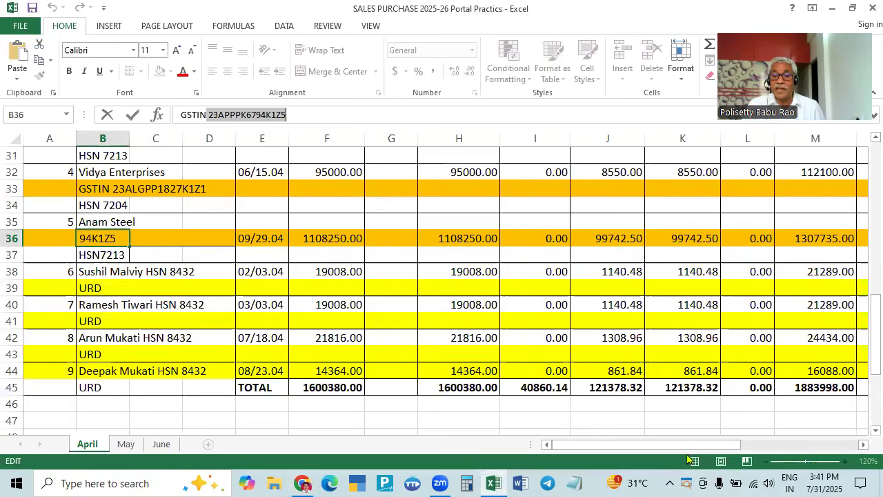
{"action": "key", "text": "alt+Tab"}
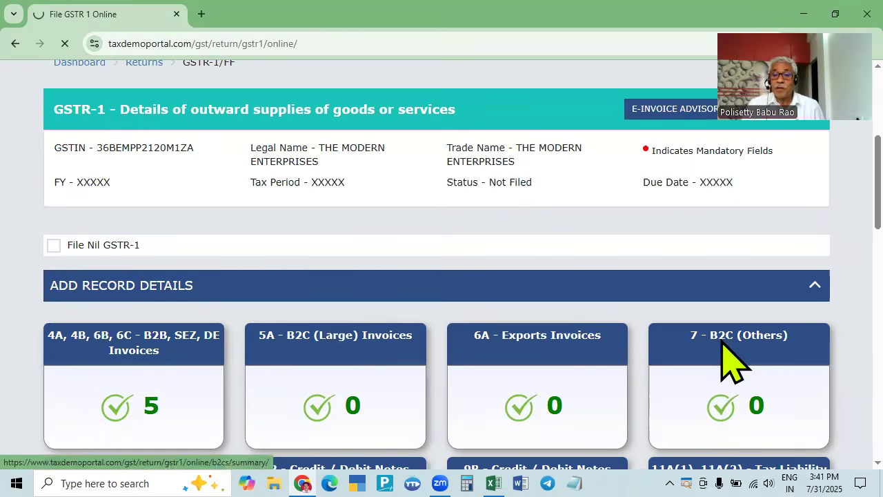
- Open the 7 - B2C (Others) section and check the B2C figures in the Excel register
{"action": "left_click", "coordinate": [719, 342]}
{"action": "key", "text": "alt+Tab"}
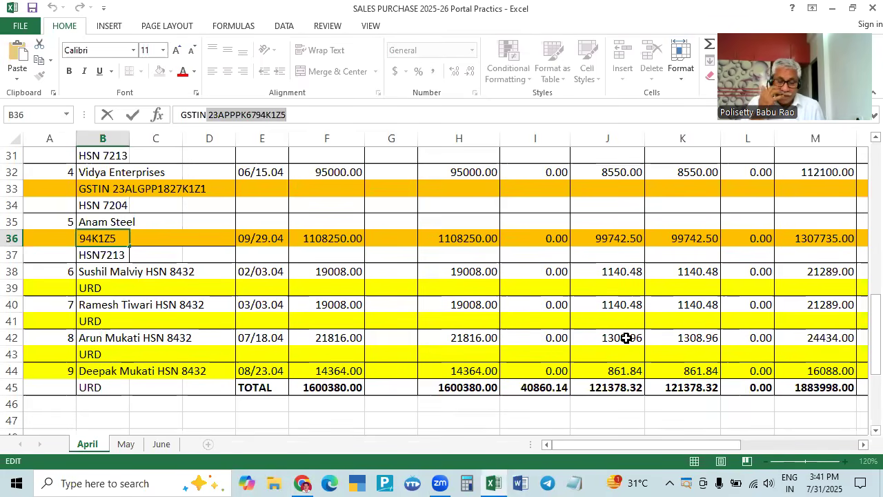
{"action": "key", "text": "alt+Tab"}
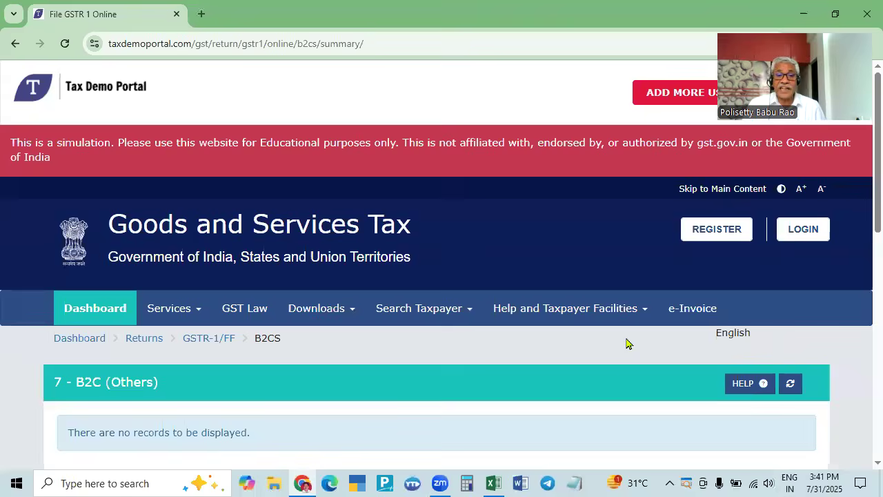
{"action": "key", "text": "alt+Tab"}
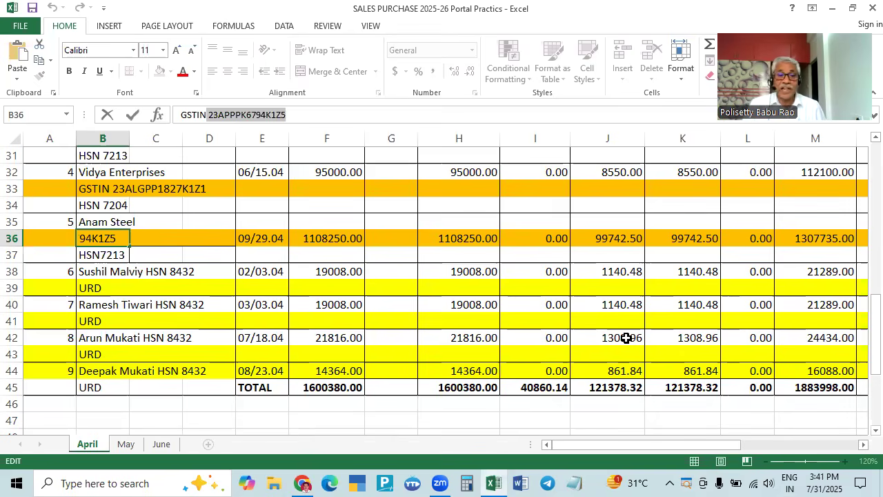
{"action": "left_click_drag", "start_coordinate": [673, 433], "coordinate": [774, 423]}
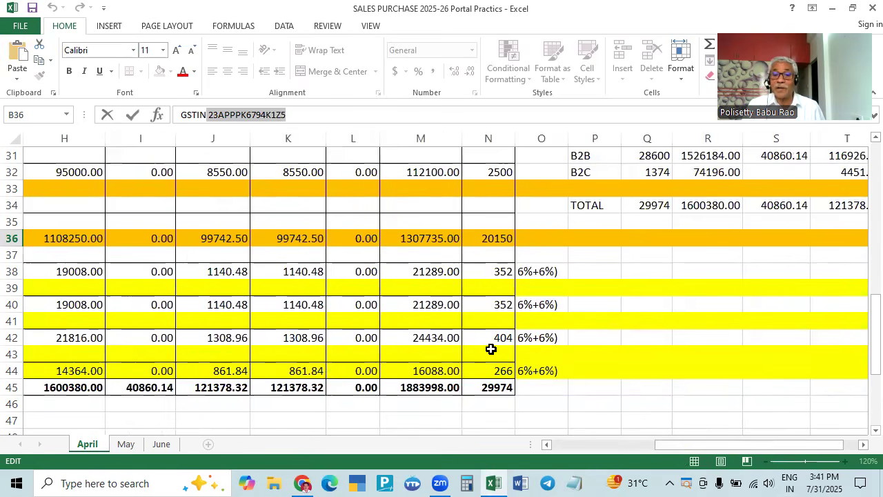
{"action": "left_click_drag", "start_coordinate": [707, 447], "coordinate": [603, 446]}
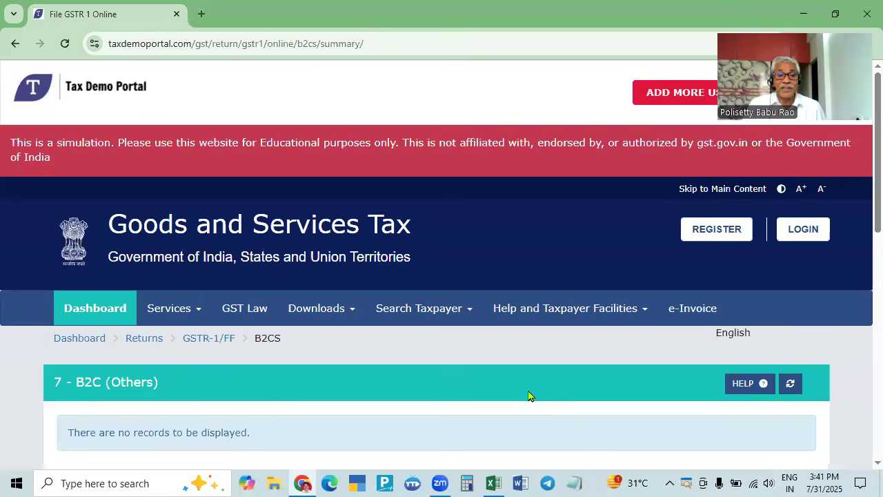
{"action": "scroll", "coordinate": [529, 410], "scroll_direction": "down", "scroll_amount": 4}
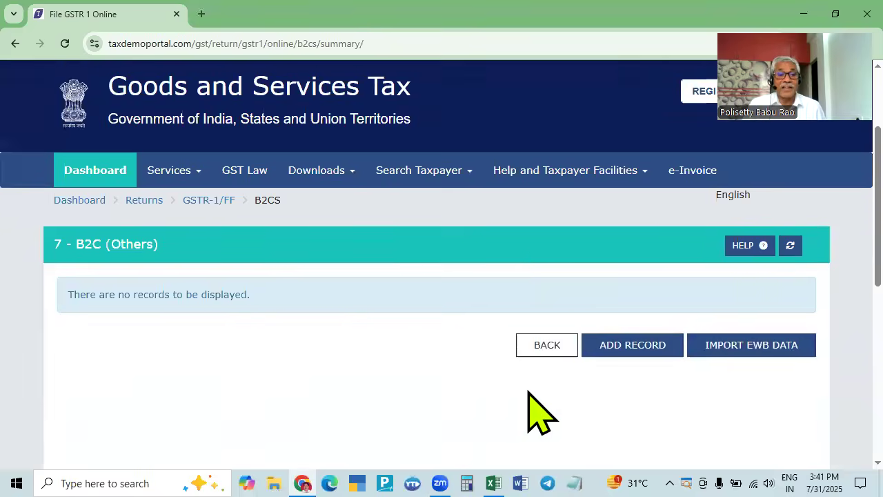
- Add a new B2CS record with place of supply 36 - Telangana, giving Intra state supply
{"action": "left_click", "coordinate": [631, 209]}
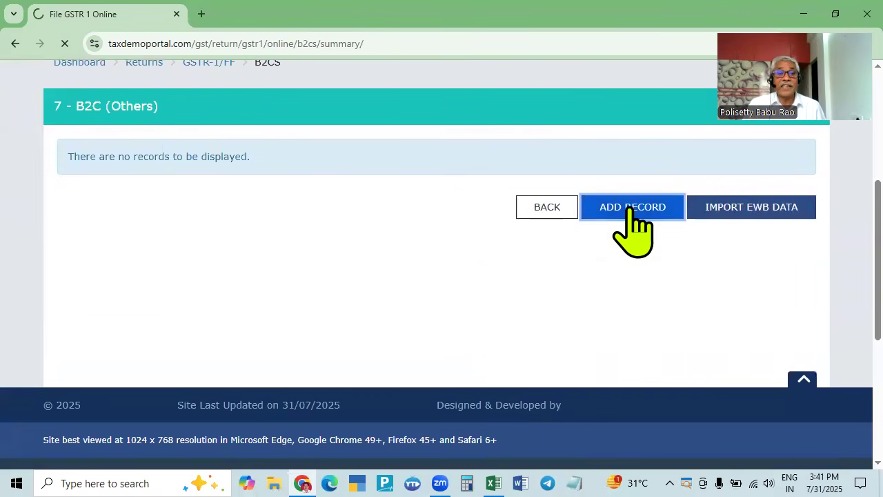
{"action": "scroll", "coordinate": [262, 393], "scroll_direction": "down", "scroll_amount": 2}
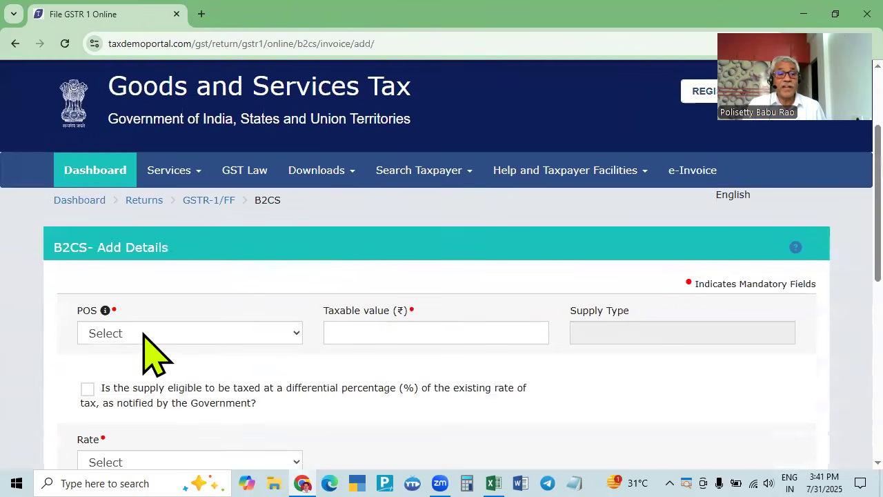
{"action": "left_click", "coordinate": [229, 333]}
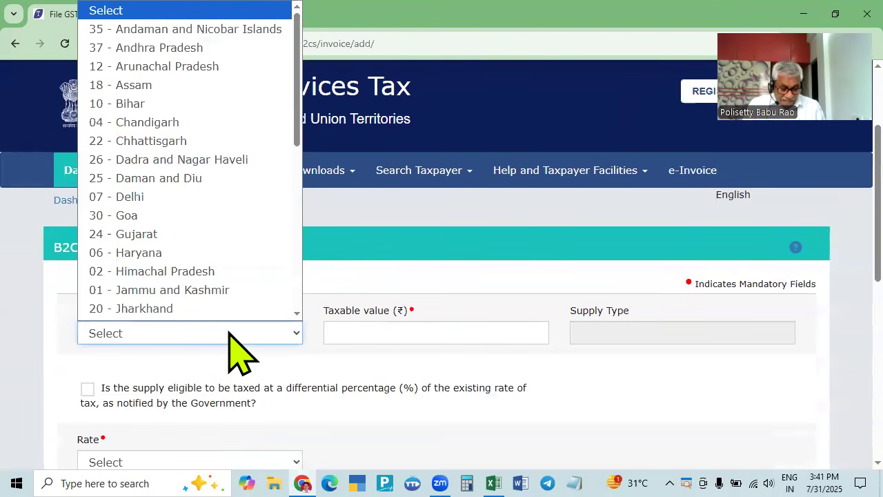
{"action": "scroll", "coordinate": [187, 311], "scroll_direction": "down", "scroll_amount": 4}
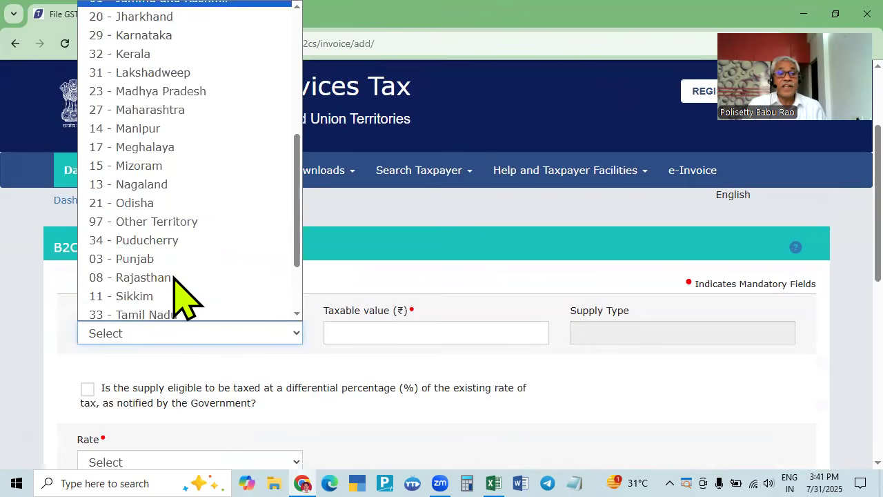
{"action": "scroll", "coordinate": [159, 169], "scroll_direction": "up", "scroll_amount": 5}
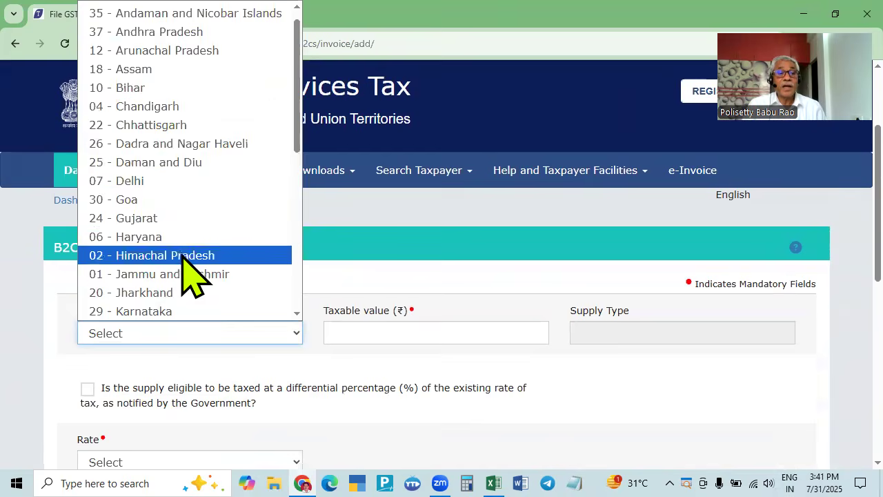
{"action": "scroll", "coordinate": [193, 275], "scroll_direction": "down", "scroll_amount": 4}
{"action": "scroll", "coordinate": [165, 290], "scroll_direction": "down", "scroll_amount": 1}
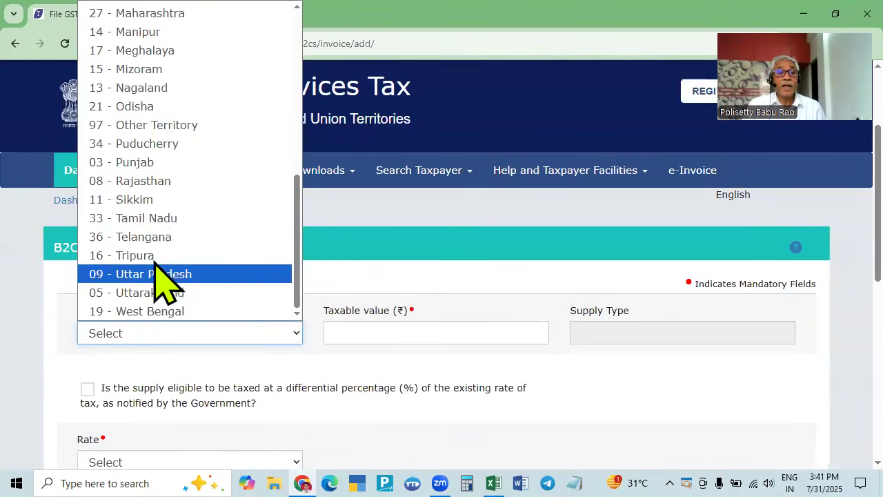
{"action": "left_click", "coordinate": [159, 239]}
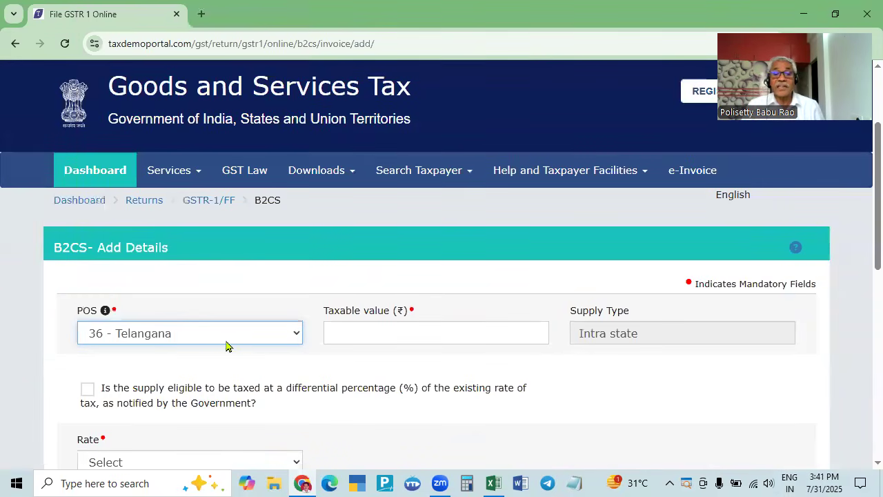
{"action": "key", "text": "alt+Tab"}
{"action": "key", "text": "alt+Tab"}
{"action": "key", "text": "alt+Tab"}
{"action": "key", "text": "alt+Tab"}
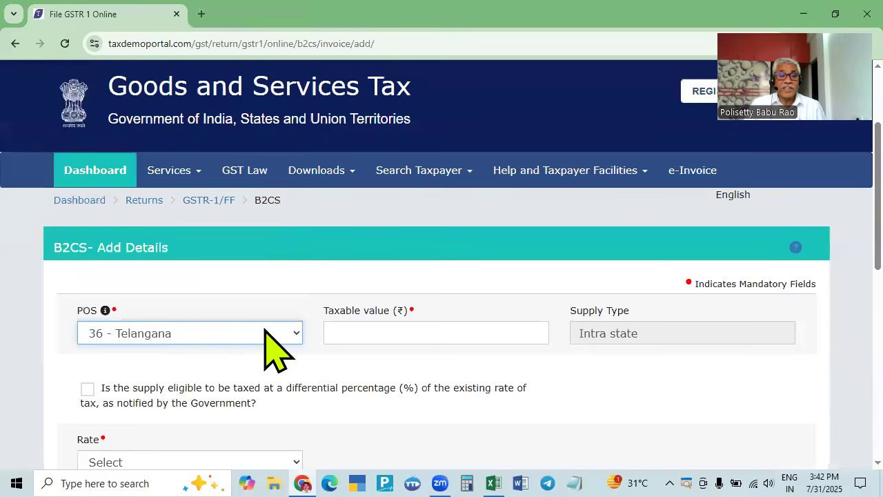
{"action": "key", "text": "alt+Tab"}
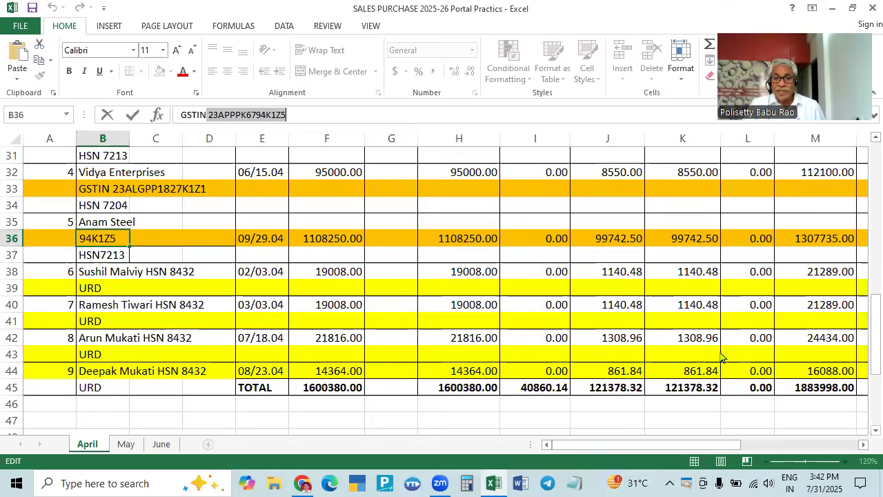
- Read the B2C totals in Excel: 74196.00 taxable in H51, 4451.76 each CGST and SGST
{"action": "key", "text": "alt+Tab"}
{"action": "key", "text": "alt+Tab"}
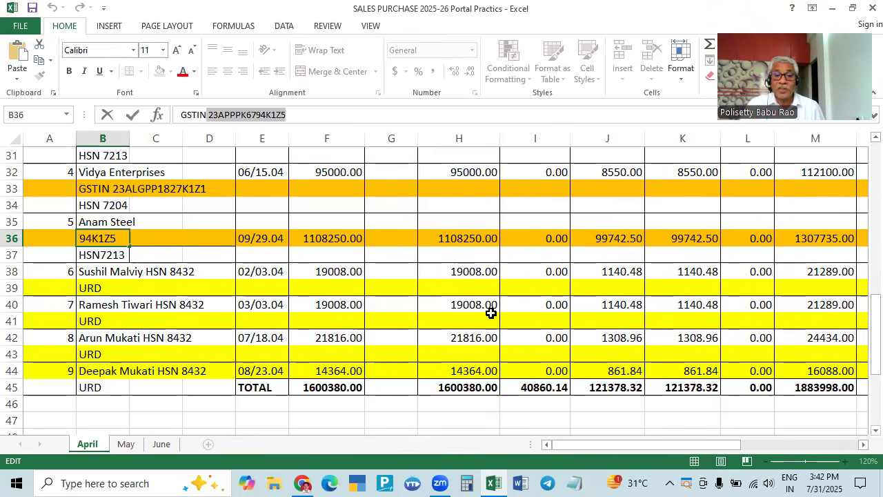
{"action": "scroll", "coordinate": [489, 310], "scroll_direction": "down", "scroll_amount": 2}
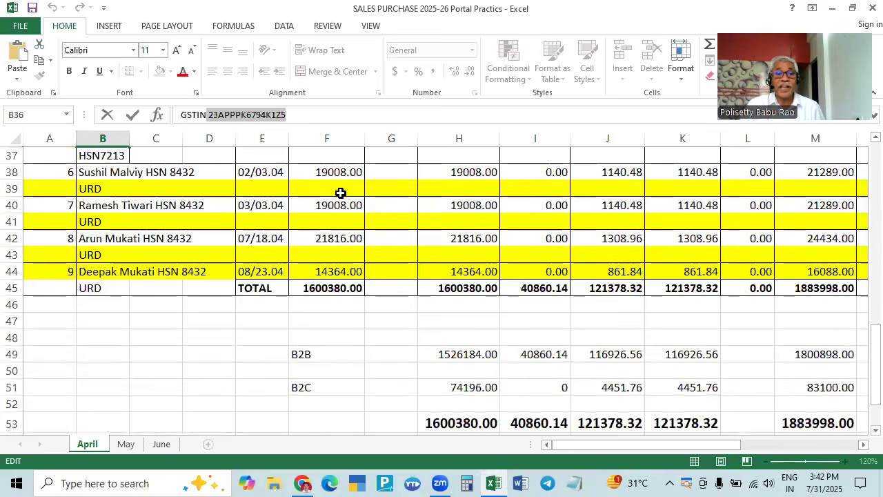
{"action": "scroll", "coordinate": [334, 207], "scroll_direction": "up", "scroll_amount": 2}
{"action": "scroll", "coordinate": [334, 332], "scroll_direction": "down", "scroll_amount": 2}
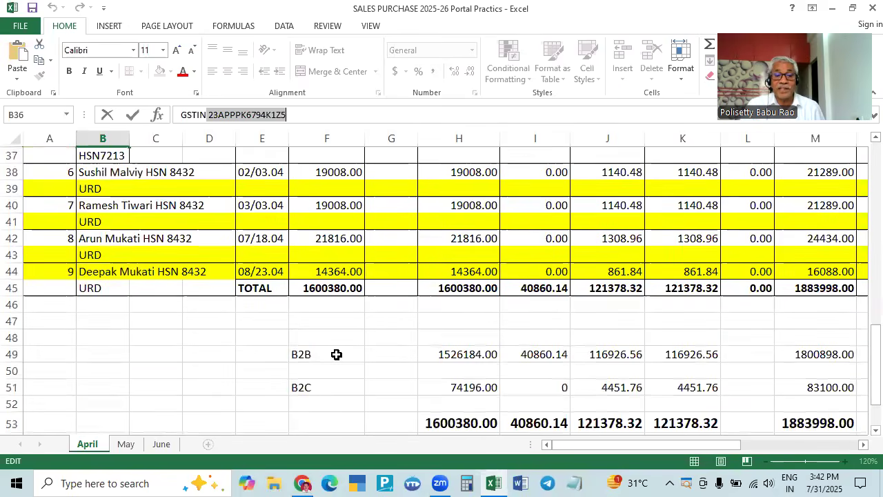
{"action": "scroll", "coordinate": [477, 324], "scroll_direction": "up", "scroll_amount": 4}
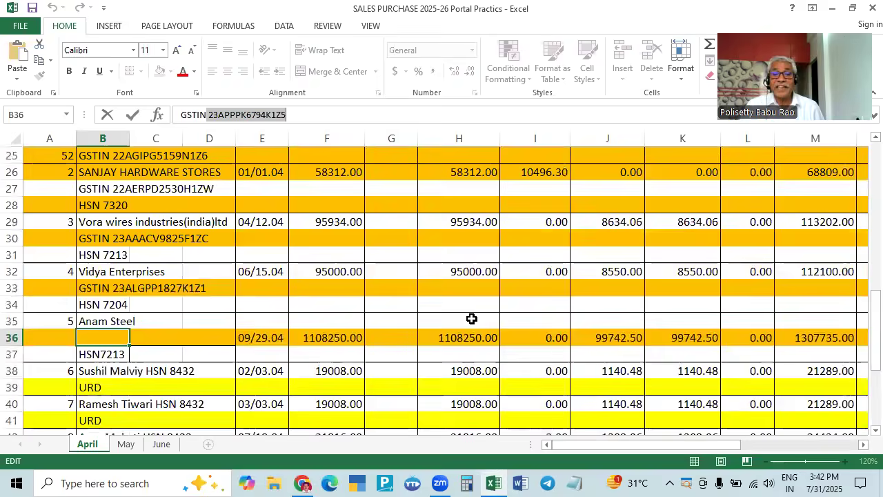
{"action": "scroll", "coordinate": [473, 246], "scroll_direction": "up", "scroll_amount": 2}
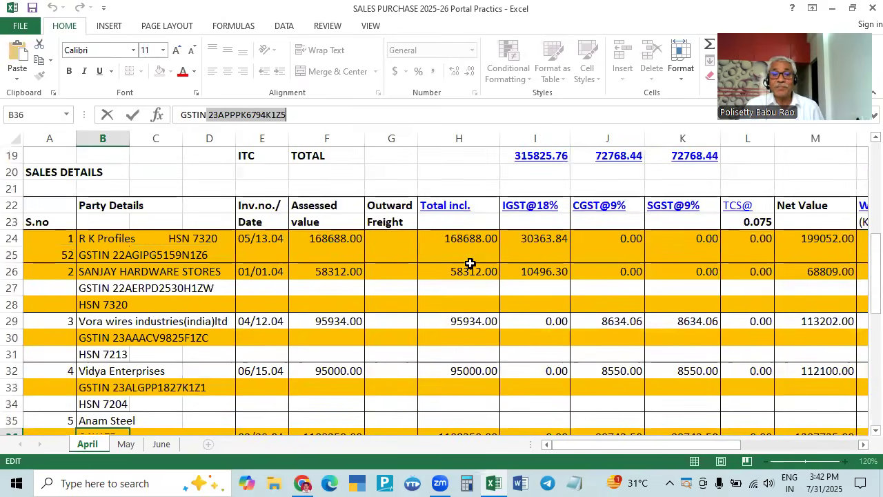
{"action": "scroll", "coordinate": [469, 276], "scroll_direction": "down", "scroll_amount": 6}
{"action": "key", "text": "alt+Tab"}
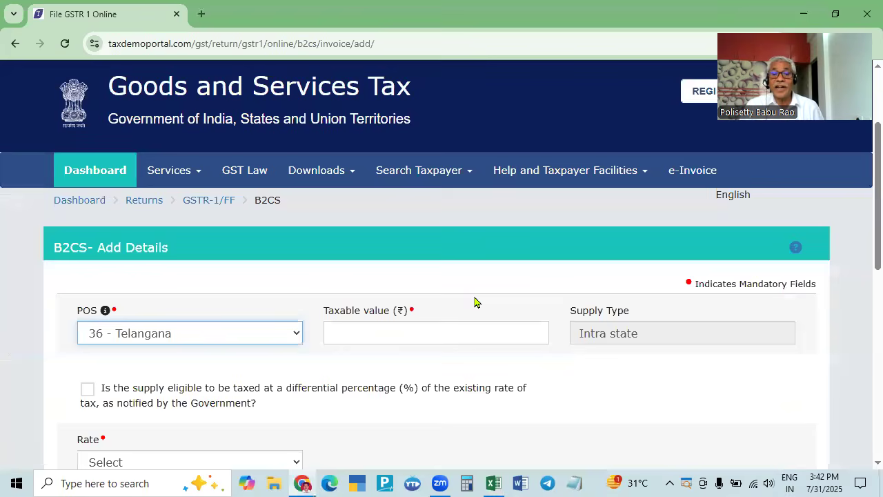
{"action": "key", "text": "alt+Tab"}
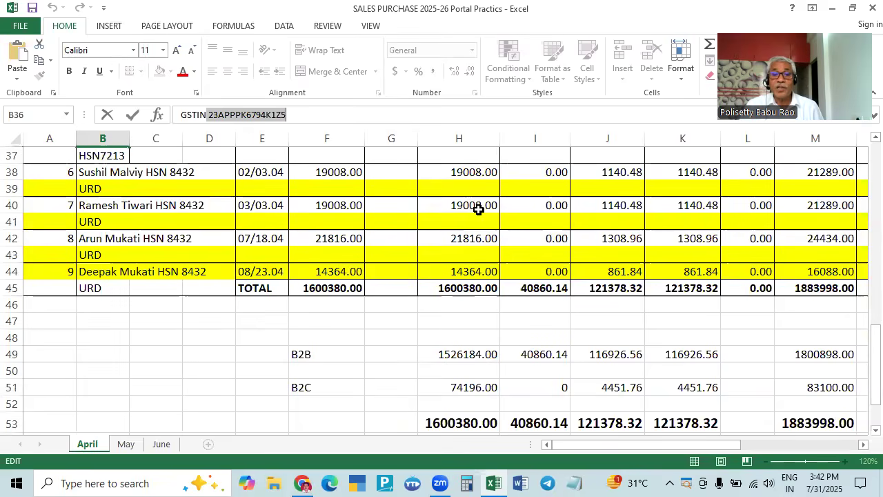
{"action": "scroll", "coordinate": [460, 311], "scroll_direction": "down", "scroll_amount": 2}
{"action": "scroll", "coordinate": [459, 347], "scroll_direction": "down", "scroll_amount": 1}
{"action": "left_click", "coordinate": [473, 288]}
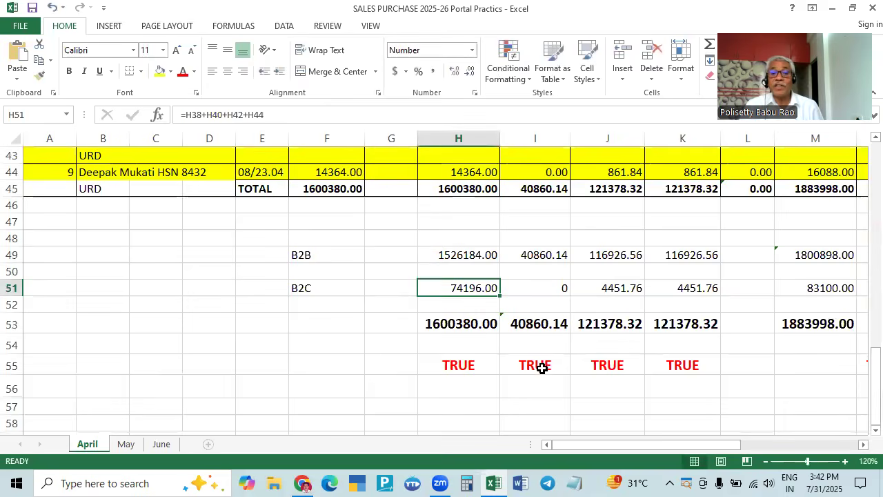
{"action": "key", "text": "alt+Tab"}
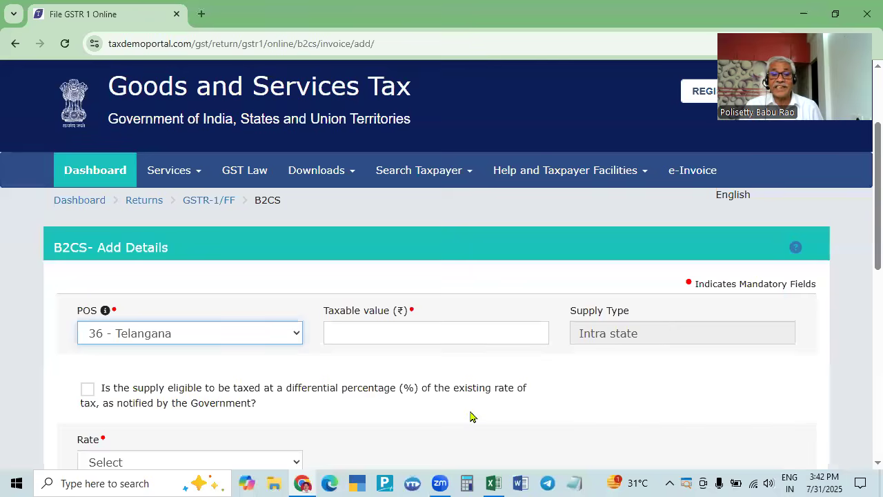
- Enter taxable value 74196 at rate 12.0, verify 4451.76 central and state tax, and save
{"action": "left_click", "coordinate": [426, 323]}
{"action": "type", "text": "74196"}
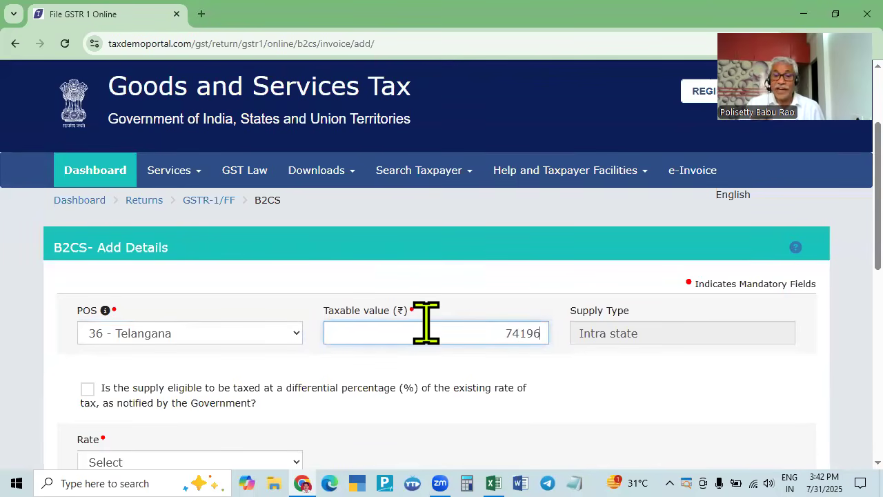
{"action": "key", "text": "Tab"}
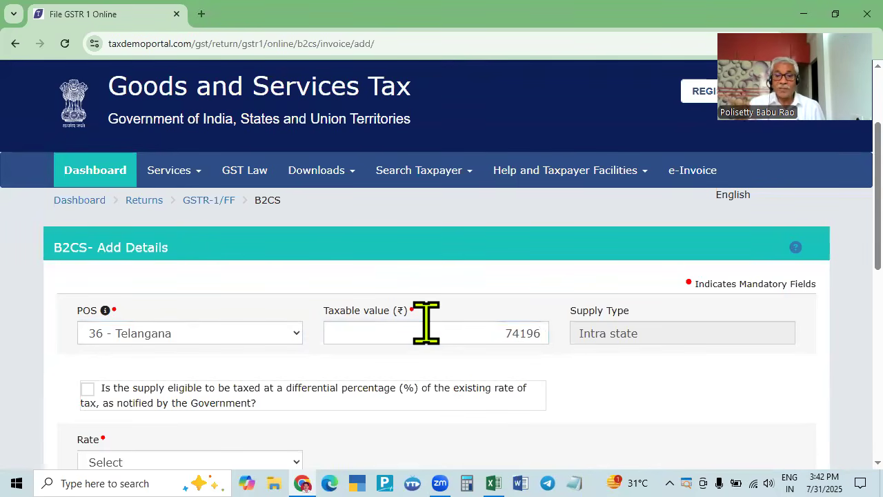
{"action": "scroll", "coordinate": [426, 323], "scroll_direction": "down", "scroll_amount": 2}
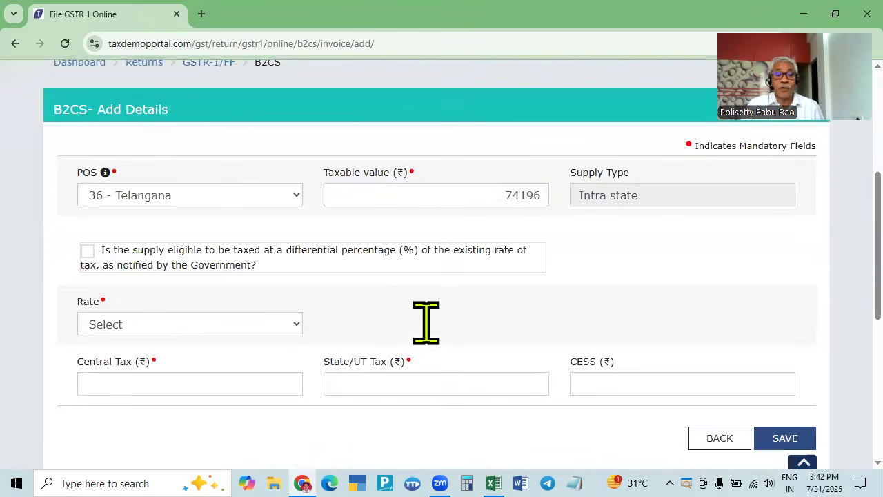
{"action": "key", "text": "alt+Tab"}
{"action": "key", "text": "alt+Tab"}
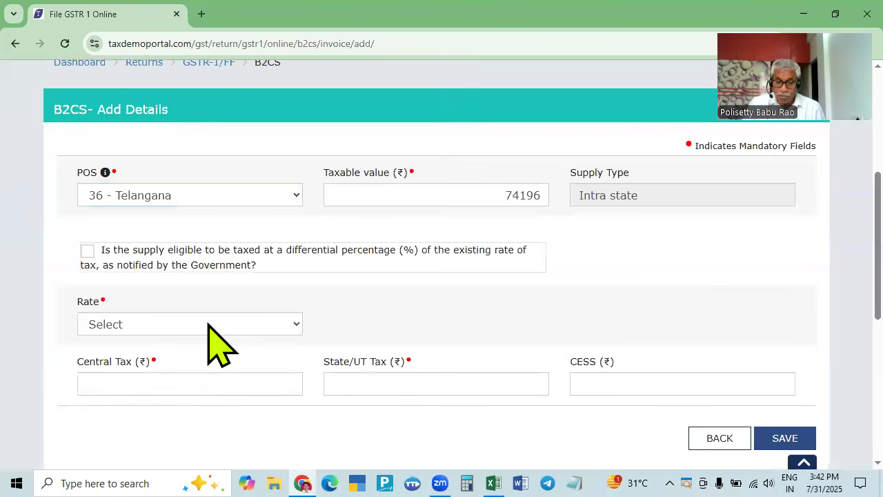
{"action": "left_click", "coordinate": [210, 328]}
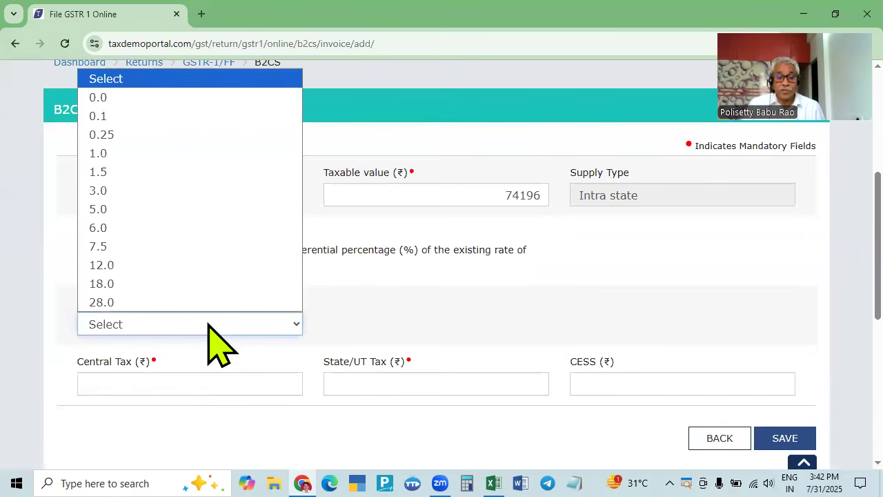
{"action": "type", "text": "12"}
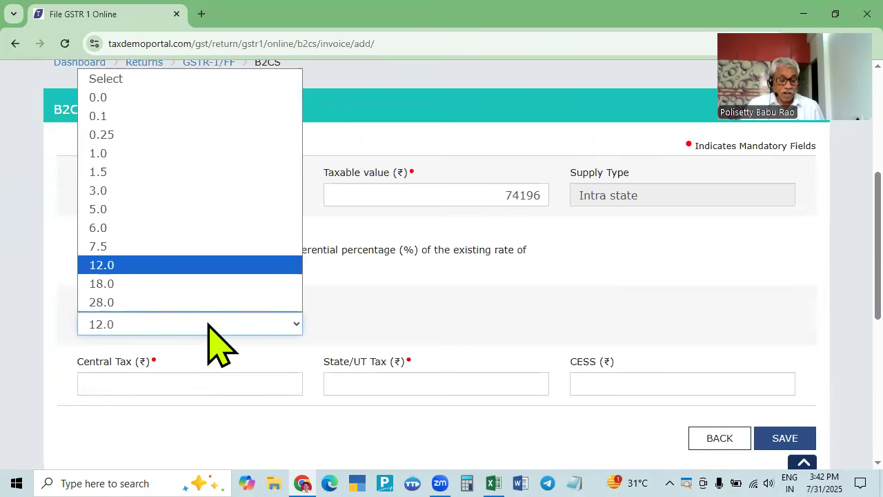
{"action": "key", "text": "Return"}
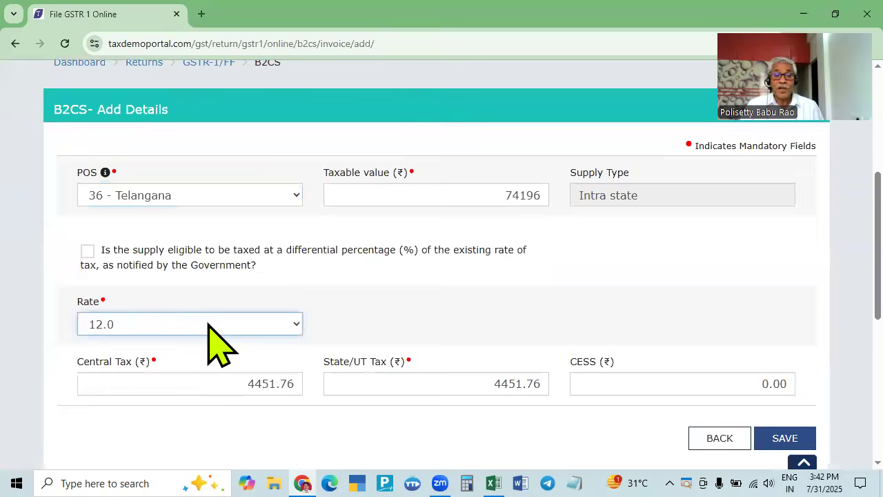
{"action": "key", "text": "alt+Tab"}
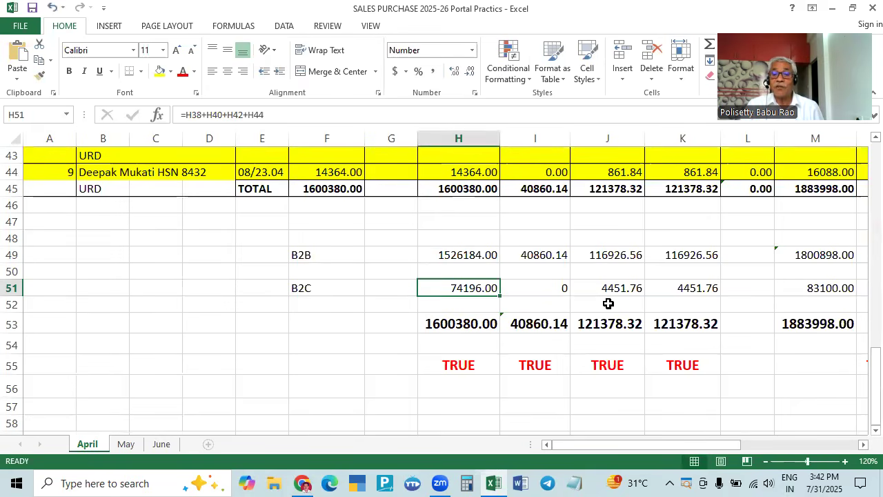
{"action": "key", "text": "alt+Tab"}
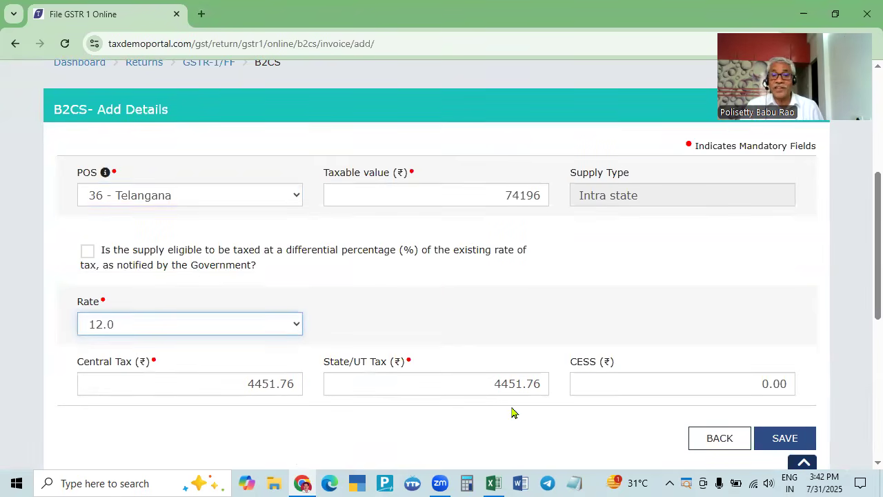
{"action": "key", "text": "alt+Tab"}
{"action": "key", "text": "alt+Tab"}
{"action": "left_click", "coordinate": [774, 438]}
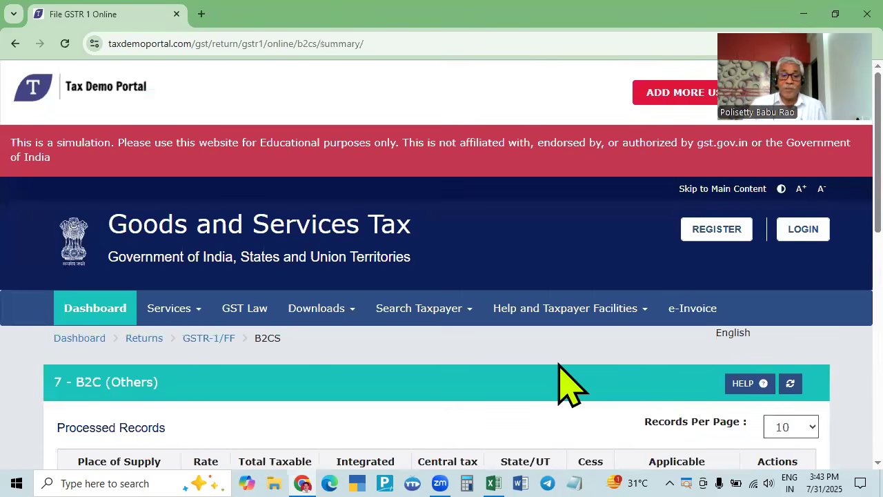
- View the saved Telangana record at 12.0% on 74196.00, then bring Excel's April sheet up
{"action": "scroll", "coordinate": [560, 383], "scroll_direction": "down", "scroll_amount": 4}
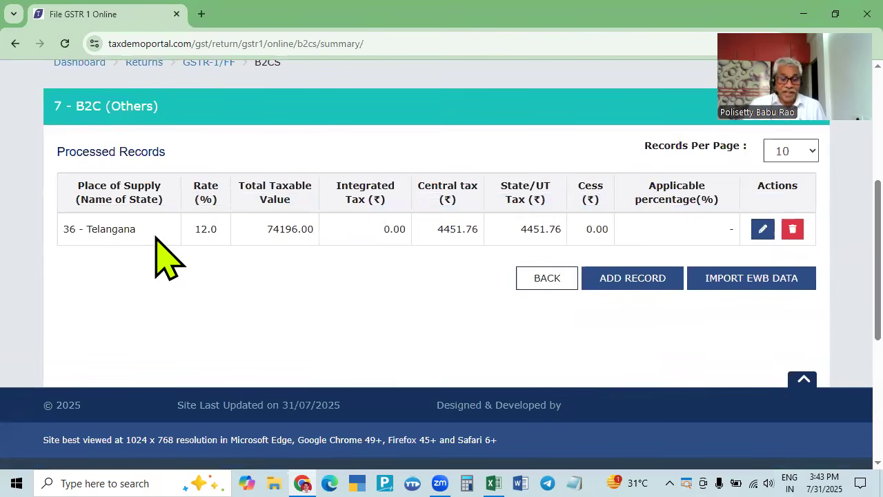
{"action": "key", "text": "alt+Tab"}
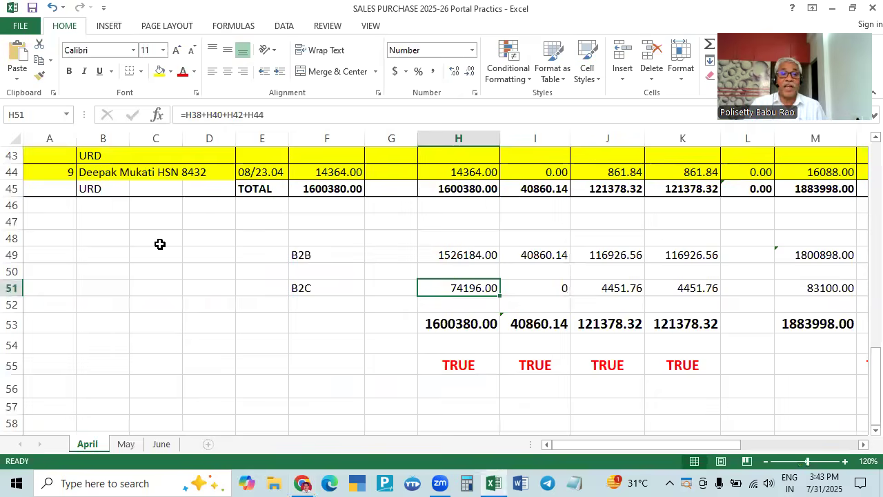
{"action": "scroll", "coordinate": [175, 264], "scroll_direction": "up", "scroll_amount": 4}
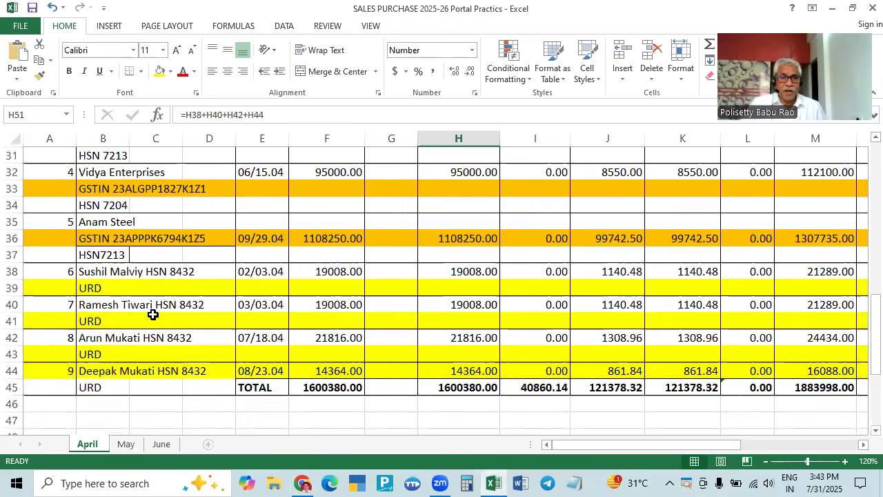
- Compare the B2C record against Excel's April figures and go back to the GSTR-1 overview
{"action": "key", "text": "alt+Tab"}
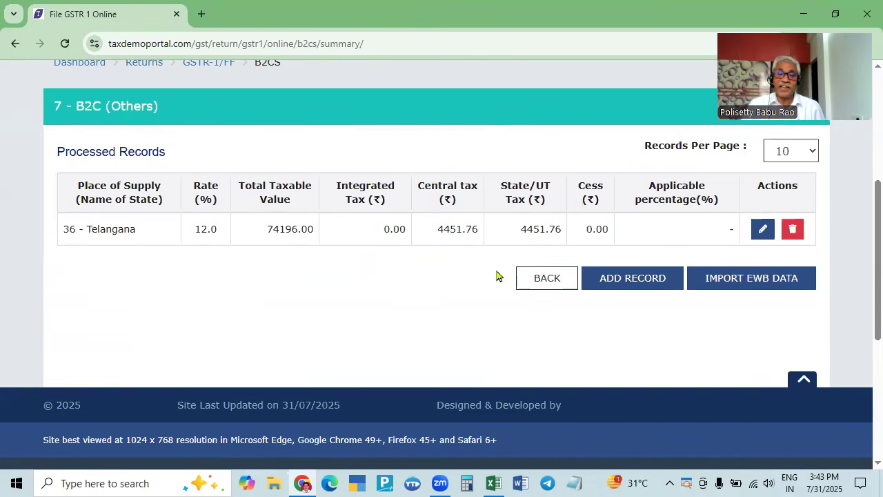
{"action": "key", "text": "alt+Tab"}
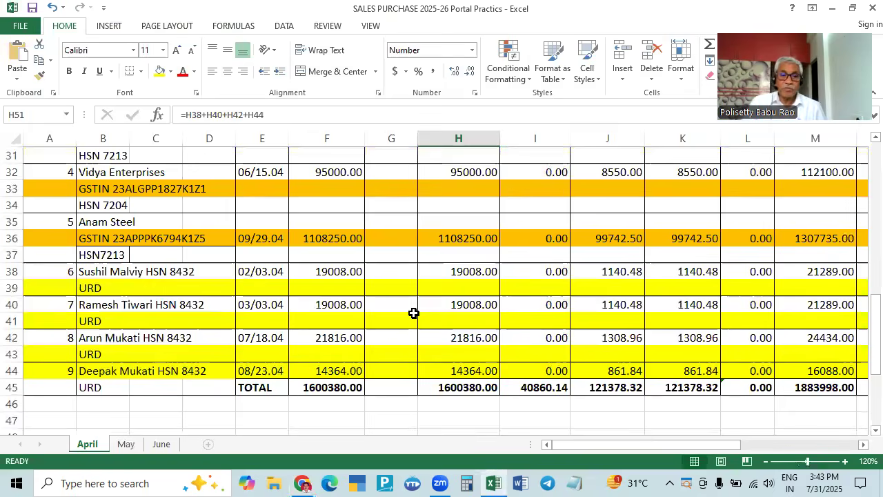
{"action": "key", "text": "alt+Tab"}
{"action": "key", "text": "alt+Tab"}
{"action": "key", "text": "alt+Tab"}
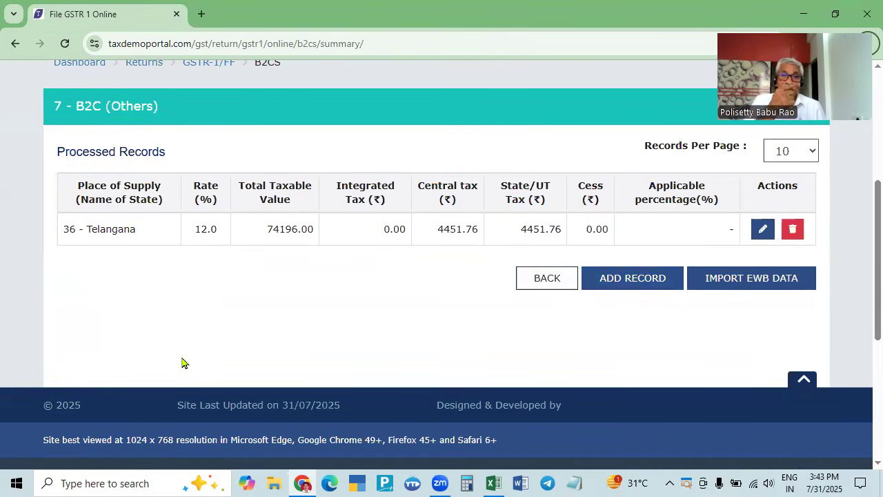
{"action": "key", "text": "alt+Tab"}
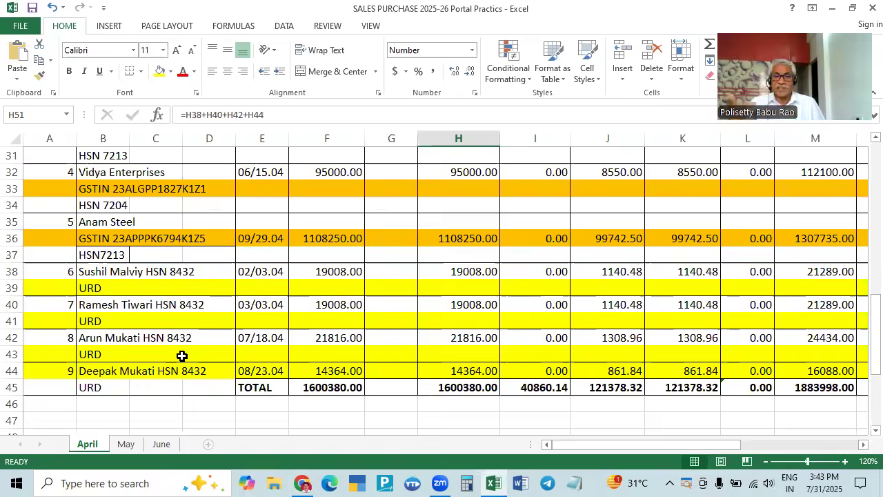
{"action": "key", "text": "alt+Tab"}
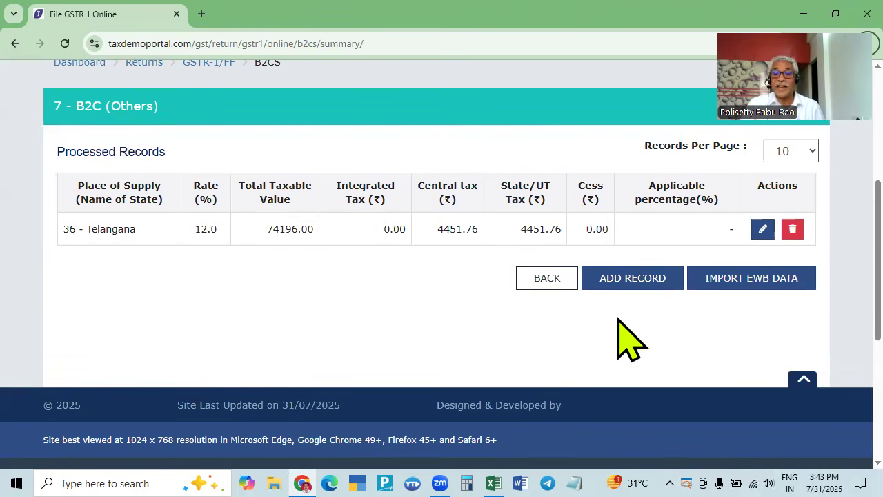
{"action": "scroll", "coordinate": [515, 348], "scroll_direction": "up", "scroll_amount": 2}
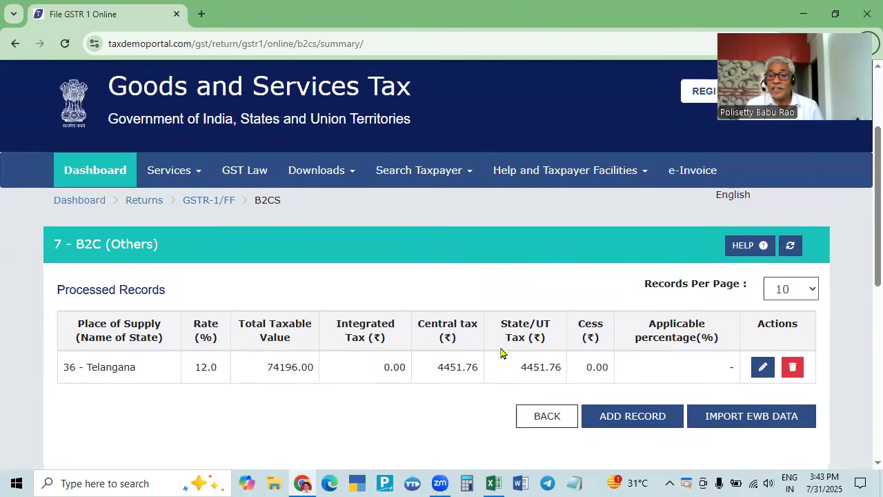
{"action": "left_click", "coordinate": [547, 417]}
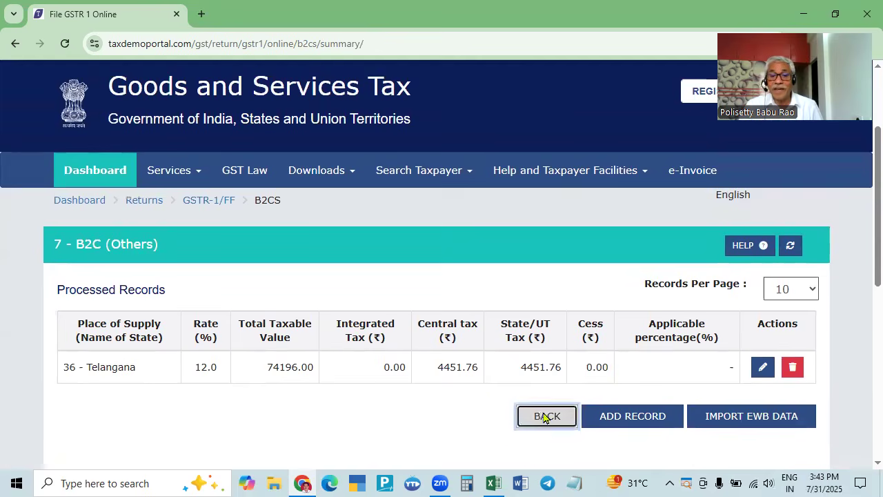
- Cross-check the GSTR-1 tiles (5 B2B invoices, 1 B2C record) against the Excel totals
{"action": "scroll", "coordinate": [542, 414], "scroll_direction": "down", "scroll_amount": 6}
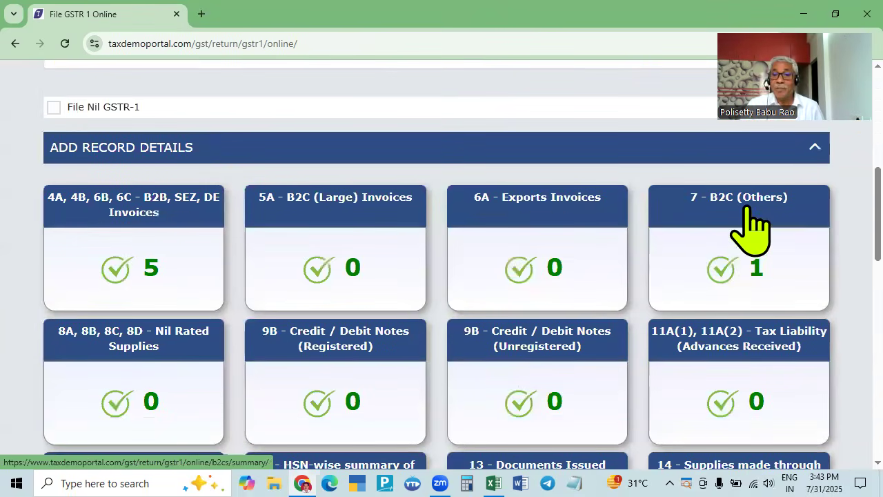
{"action": "scroll", "coordinate": [759, 281], "scroll_direction": "down", "scroll_amount": 1}
{"action": "scroll", "coordinate": [759, 281], "scroll_direction": "down", "scroll_amount": 2}
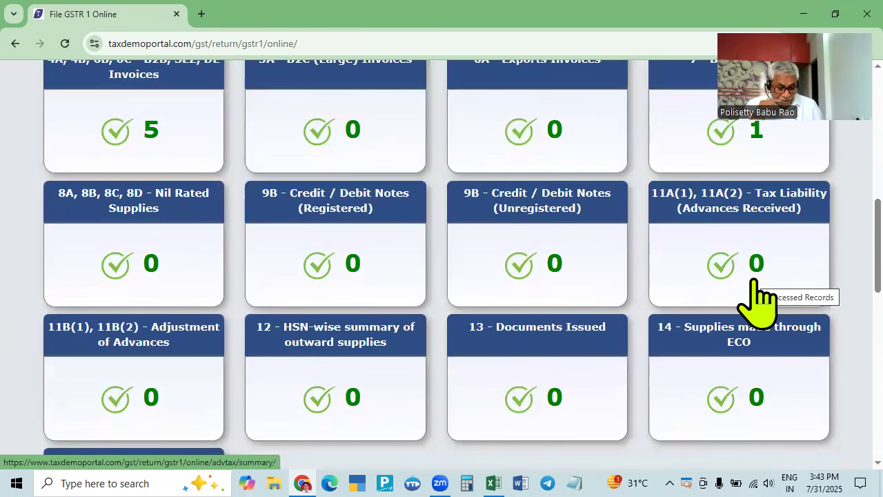
{"action": "key", "text": "alt+Tab"}
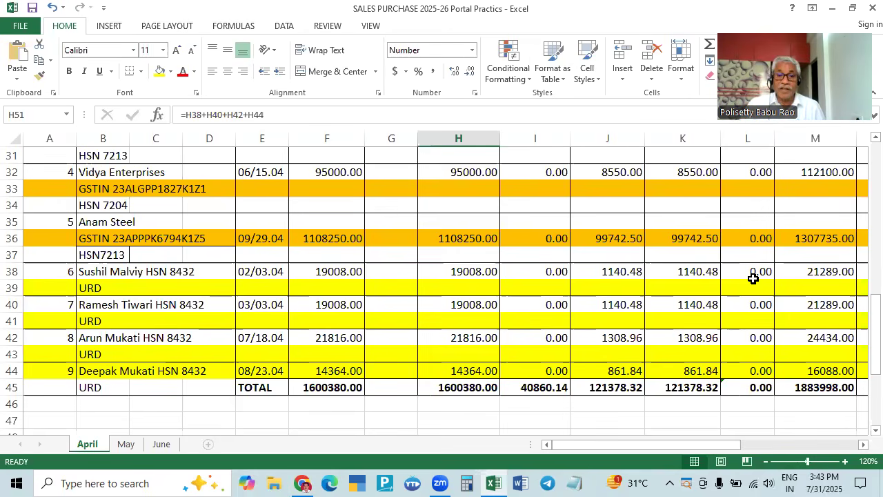
{"action": "scroll", "coordinate": [390, 214], "scroll_direction": "up", "scroll_amount": 2}
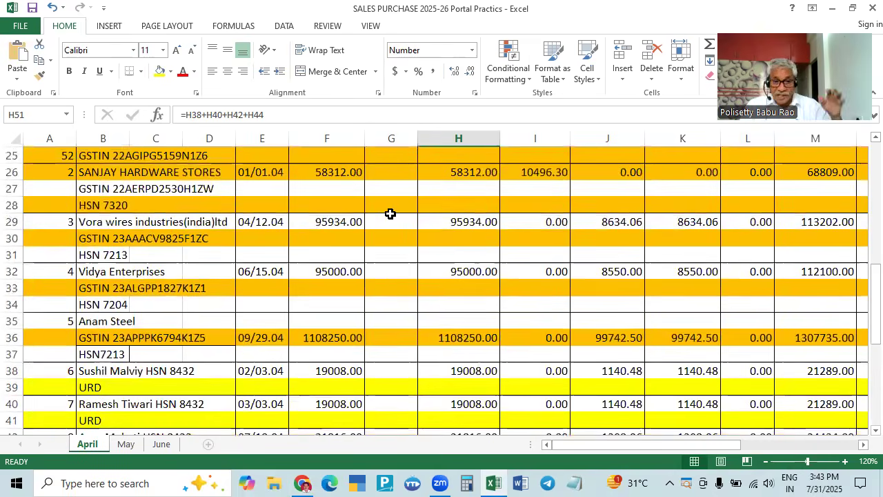
{"action": "scroll", "coordinate": [370, 369], "scroll_direction": "down", "scroll_amount": 2}
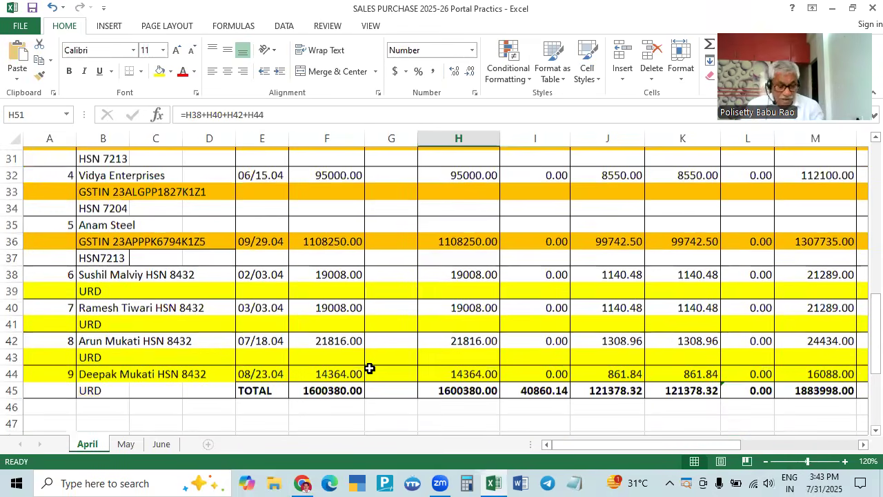
{"action": "key", "text": "alt+Tab"}
{"action": "key", "text": "alt+Tab"}
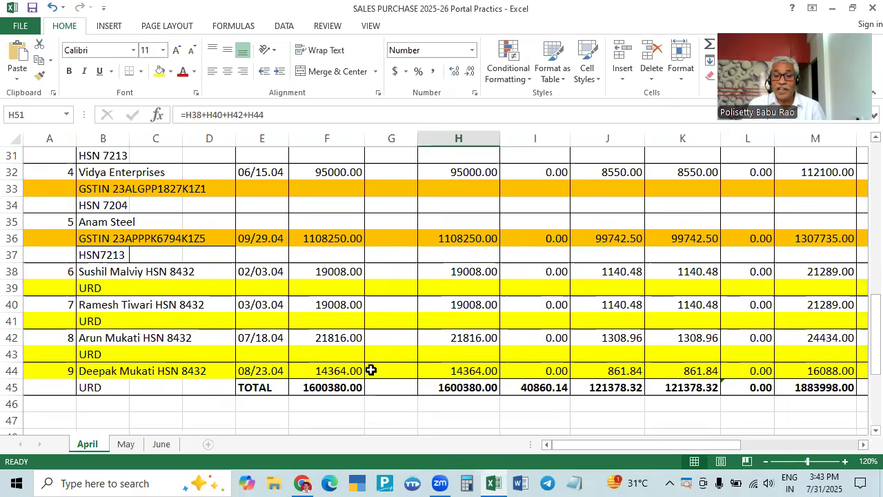
{"action": "left_click_drag", "start_coordinate": [660, 447], "coordinate": [776, 446]}
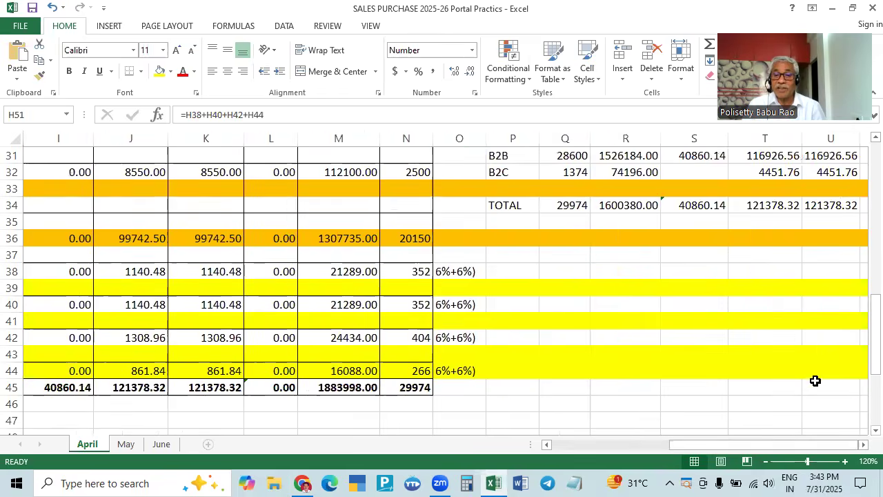
{"action": "scroll", "coordinate": [802, 372], "scroll_direction": "up", "scroll_amount": 4}
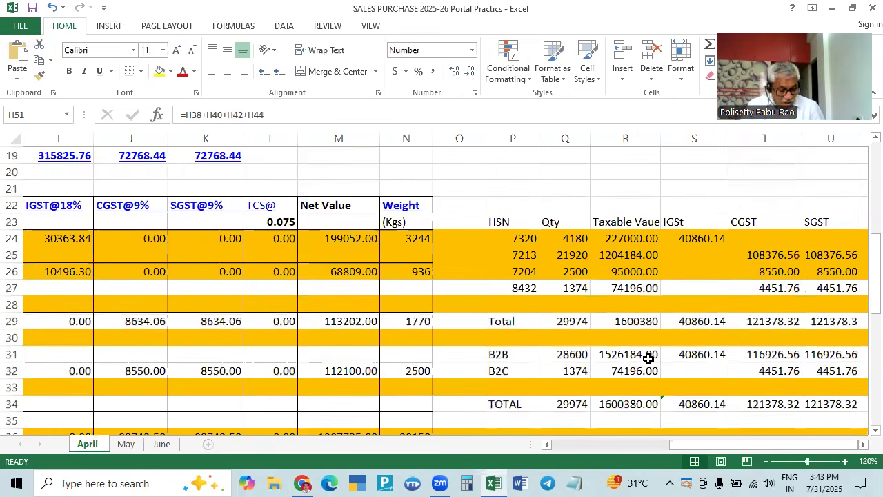
{"action": "key", "text": "alt+Tab"}
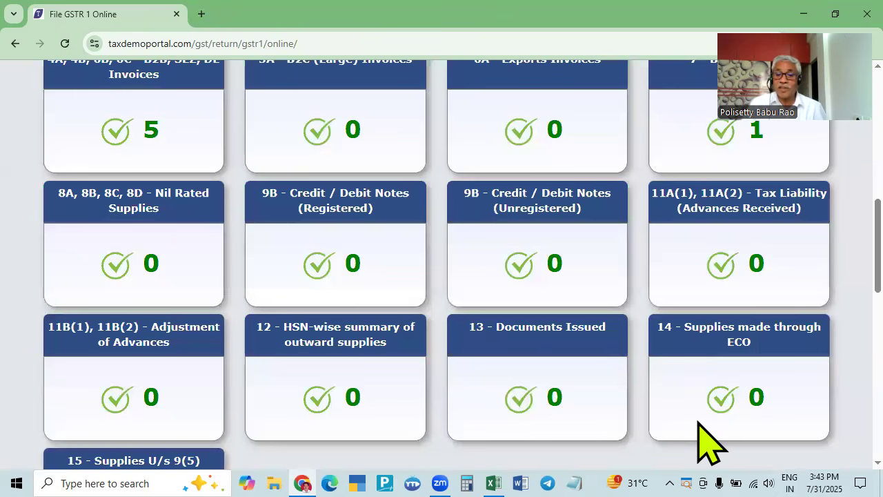
- Scan the Excel April sheet again and return to the GSTR-1 section tiles
{"action": "left_click_drag", "start_coordinate": [703, 438], "coordinate": [100, 418]}
{"action": "scroll", "coordinate": [110, 402], "scroll_direction": "down", "scroll_amount": 2}
{"action": "scroll", "coordinate": [110, 401], "scroll_direction": "down", "scroll_amount": 2}
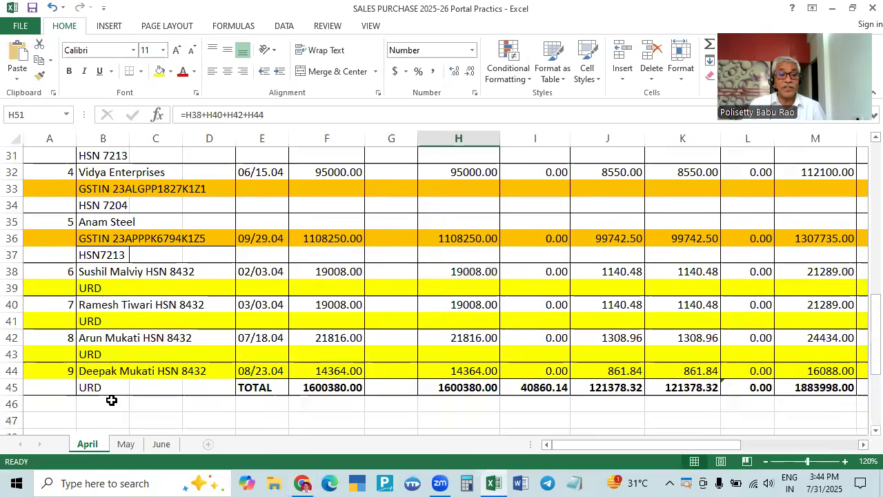
{"action": "scroll", "coordinate": [316, 392], "scroll_direction": "down", "scroll_amount": 2}
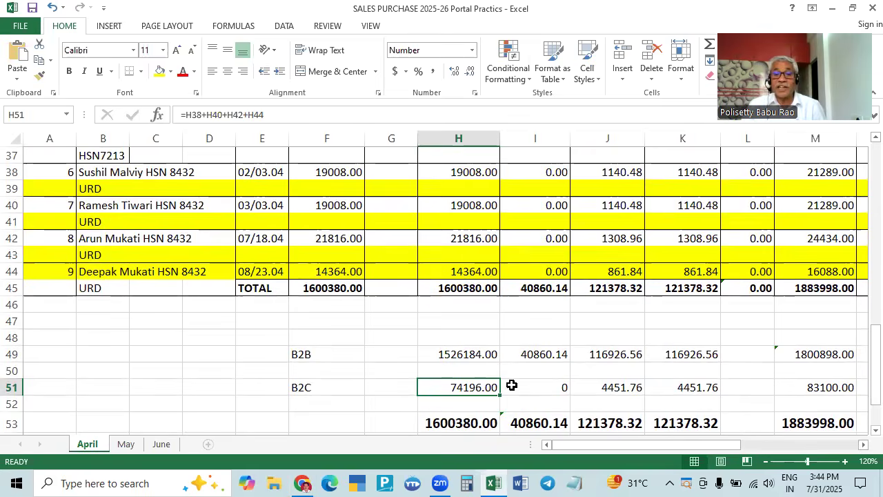
{"action": "scroll", "coordinate": [462, 428], "scroll_direction": "up", "scroll_amount": 8}
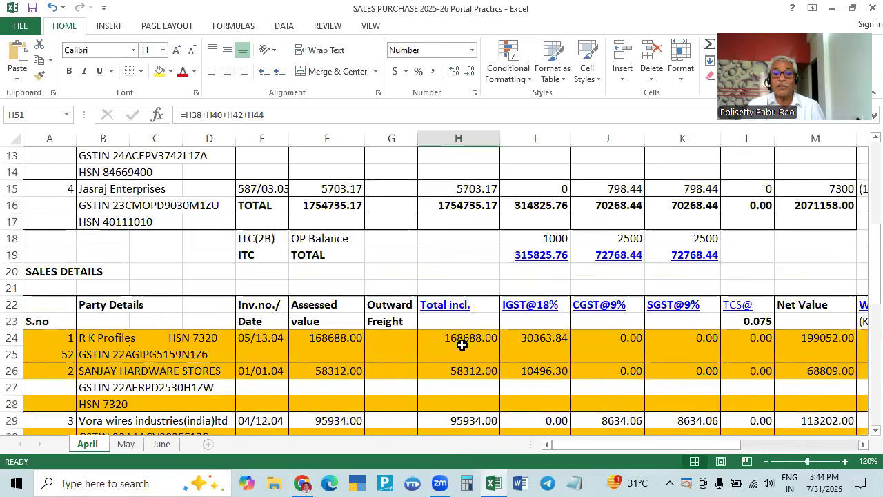
{"action": "scroll", "coordinate": [470, 332], "scroll_direction": "down", "scroll_amount": 10}
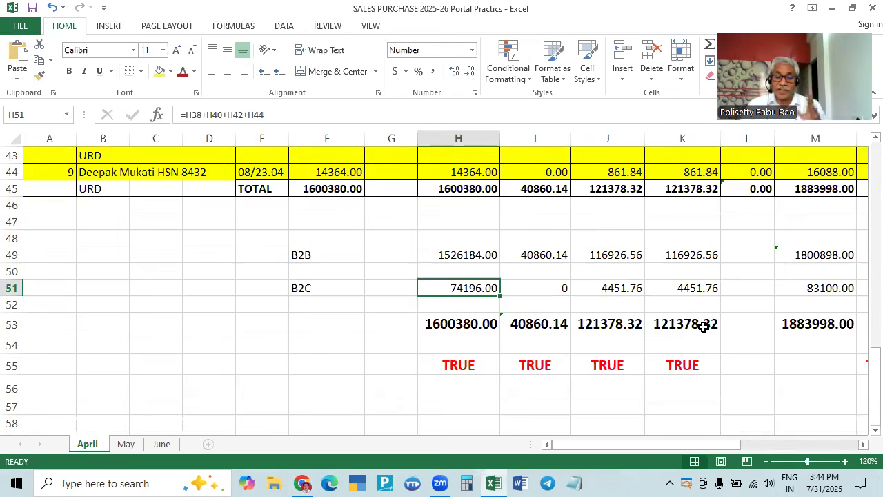
{"action": "key", "text": "alt+Tab"}
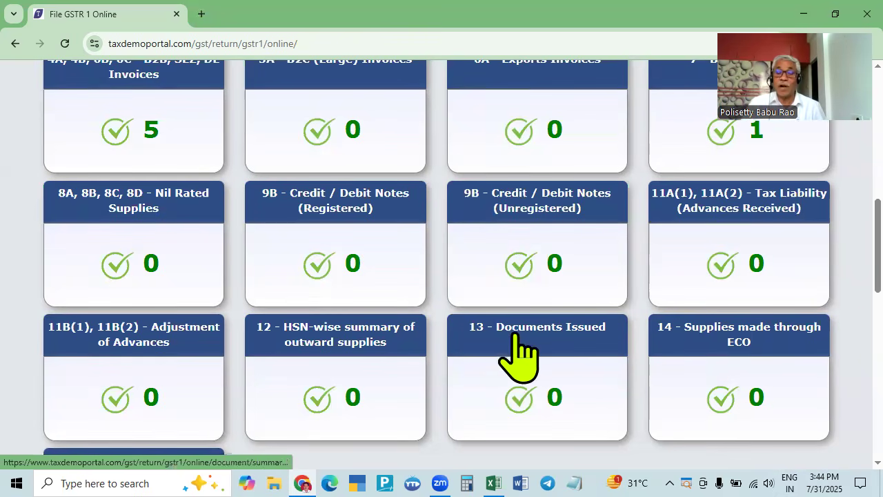
{"action": "key", "text": "alt+Tab"}
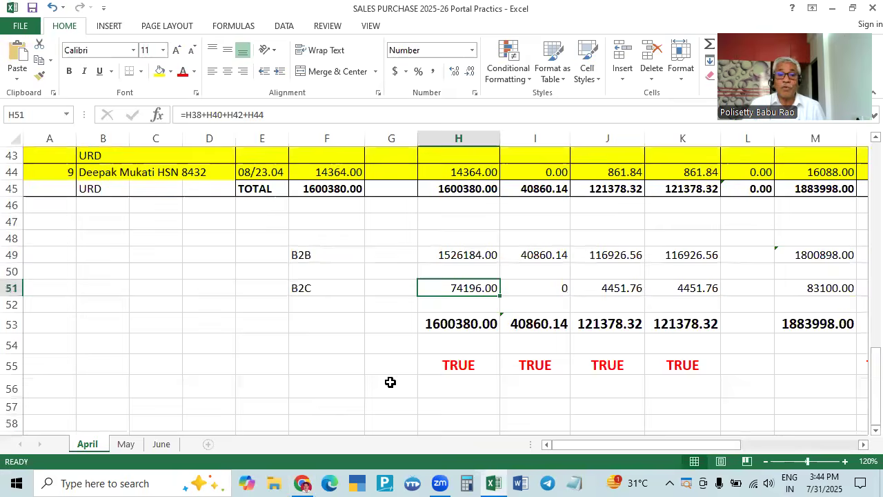
{"action": "scroll", "coordinate": [472, 357], "scroll_direction": "up", "scroll_amount": 8}
{"action": "scroll", "coordinate": [489, 349], "scroll_direction": "down", "scroll_amount": 6}
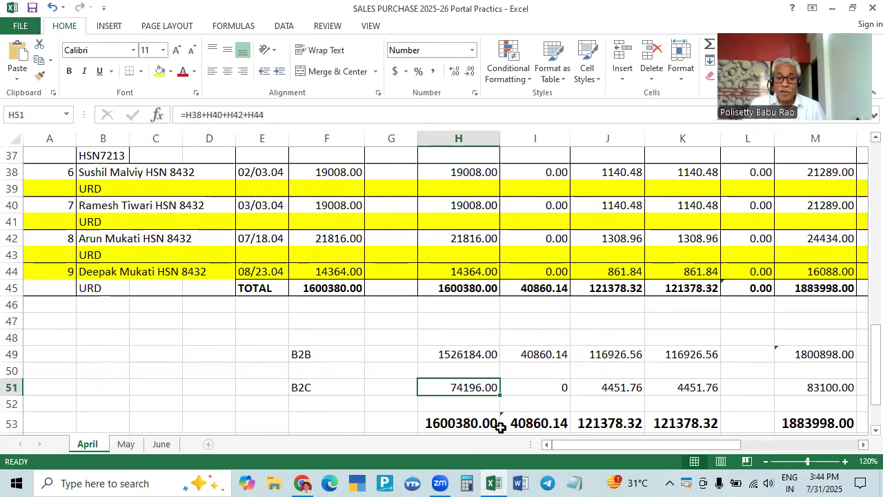
{"action": "left_click_drag", "start_coordinate": [600, 444], "coordinate": [789, 412]}
{"action": "scroll", "coordinate": [719, 378], "scroll_direction": "up", "scroll_amount": 4}
{"action": "key", "text": "alt+Tab"}
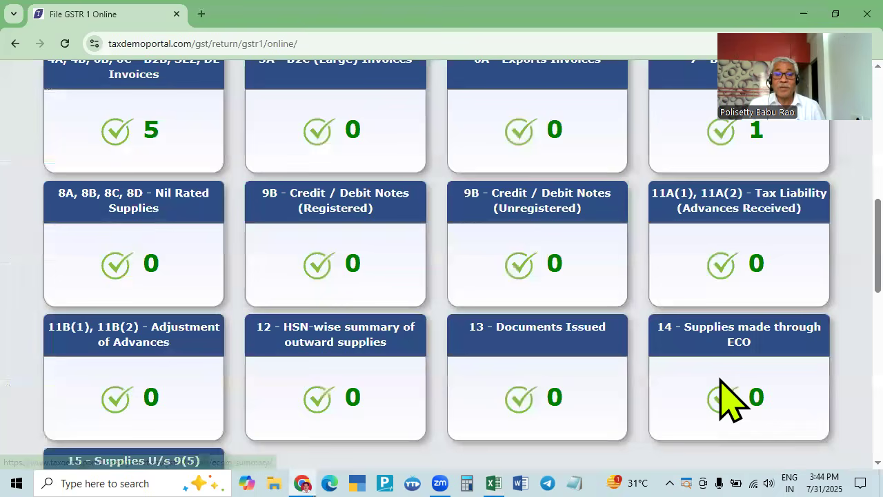
- Open the 12 - HSN-wise summary and review the Excel HSN table in columns P–U
{"action": "left_click", "coordinate": [342, 332]}
{"action": "key", "text": "alt+Tab"}
{"action": "scroll", "coordinate": [599, 349], "scroll_direction": "up", "scroll_amount": 2}
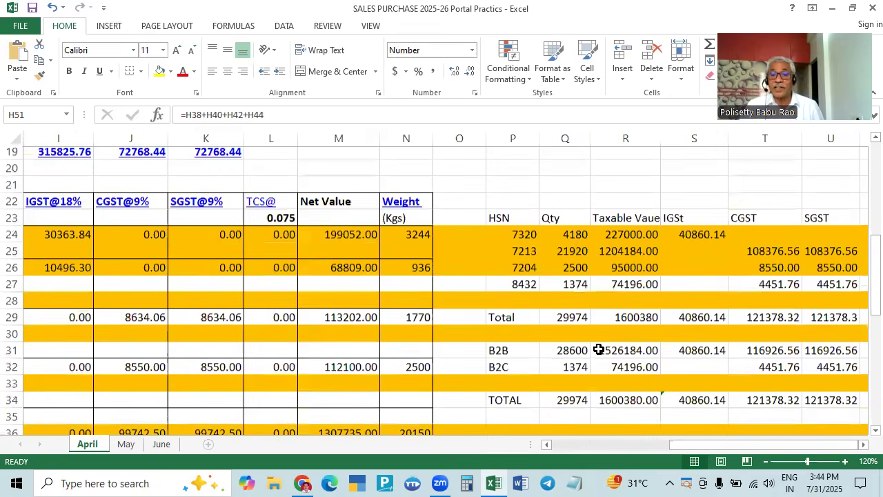
{"action": "scroll", "coordinate": [528, 248], "scroll_direction": "up", "scroll_amount": 1}
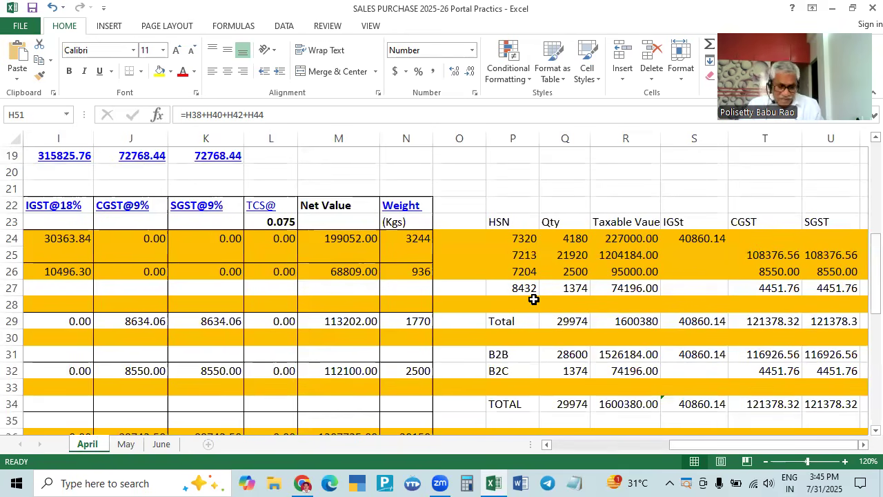
{"action": "key", "text": "alt+Tab"}
{"action": "scroll", "coordinate": [534, 304], "scroll_direction": "down", "scroll_amount": 4}
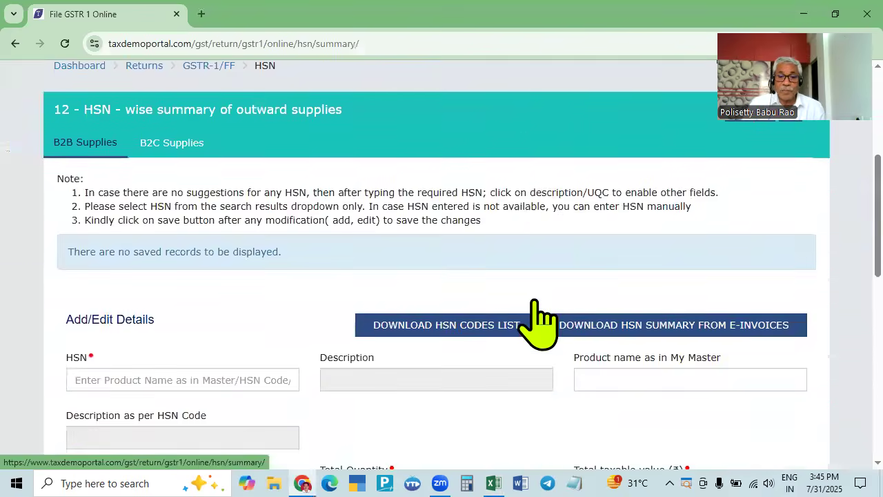
- Compare the empty HSN summary page with the workbook's HSN table
{"action": "key", "text": "alt+Tab"}
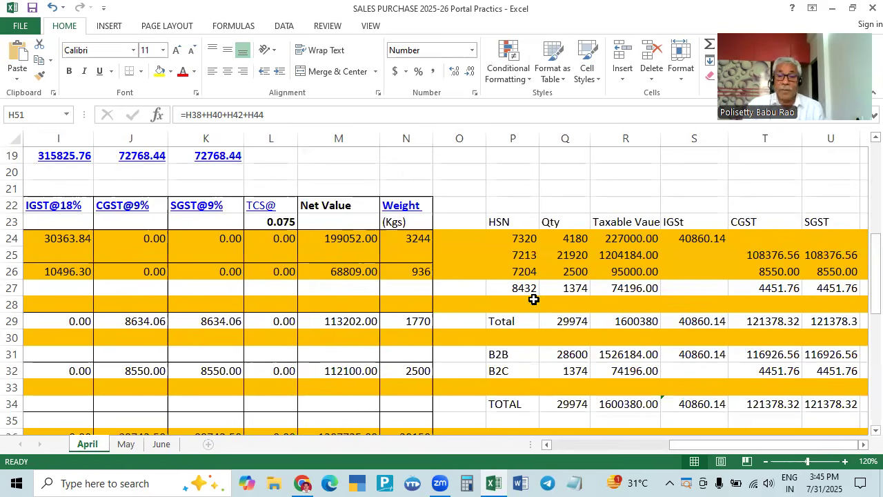
{"action": "key", "text": "alt+Tab"}
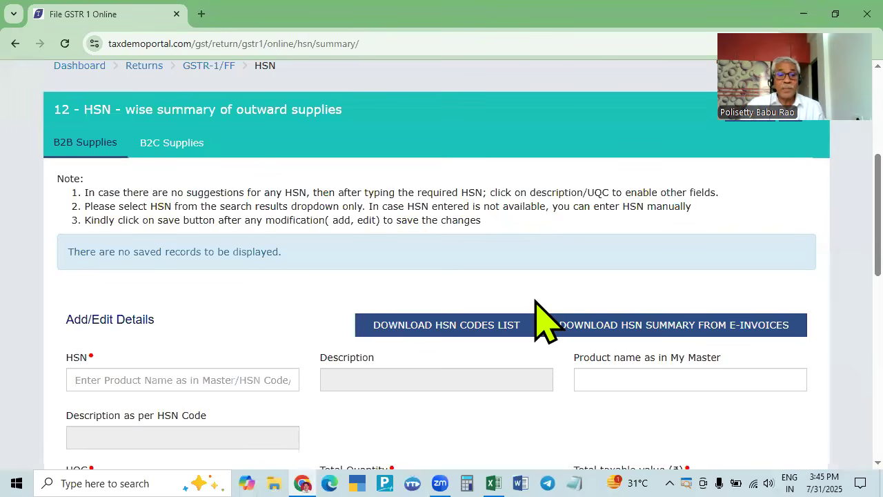
{"action": "scroll", "coordinate": [536, 303], "scroll_direction": "down", "scroll_amount": 2}
{"action": "scroll", "coordinate": [463, 325], "scroll_direction": "up", "scroll_amount": 2}
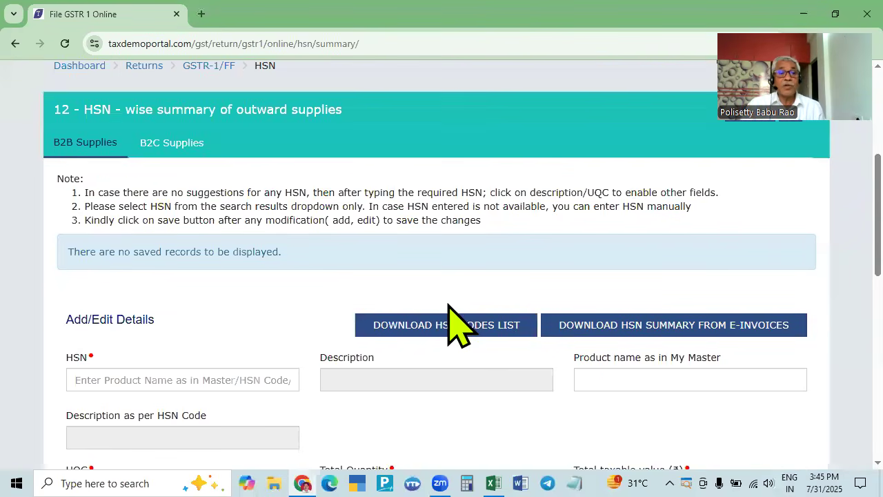
{"action": "scroll", "coordinate": [326, 319], "scroll_direction": "down", "scroll_amount": 2}
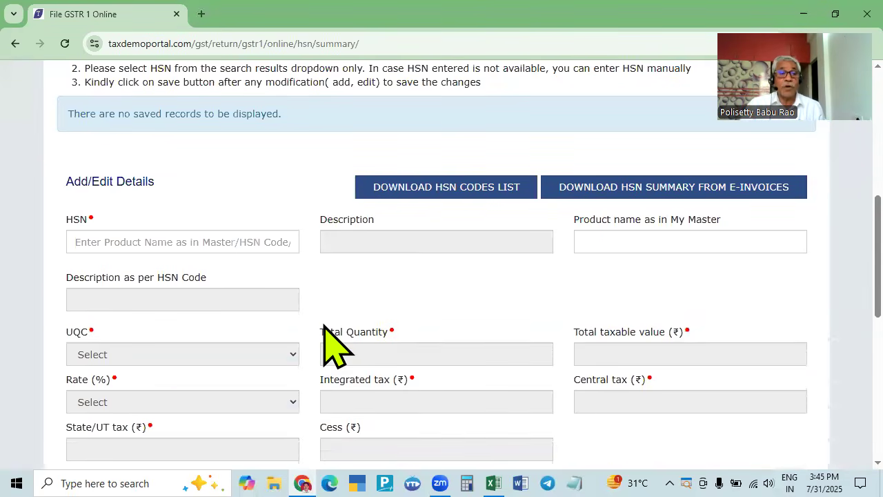
{"action": "scroll", "coordinate": [331, 338], "scroll_direction": "up", "scroll_amount": 2}
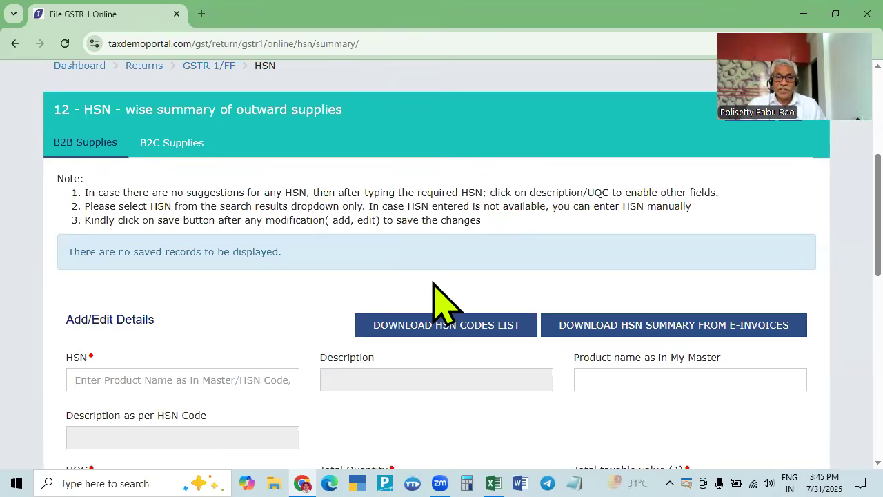
{"action": "scroll", "coordinate": [441, 302], "scroll_direction": "up", "scroll_amount": 4}
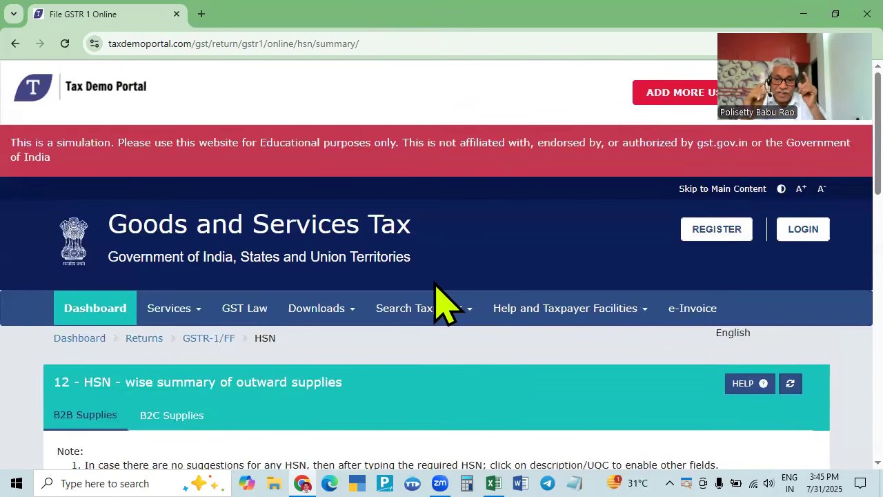
{"action": "scroll", "coordinate": [441, 302], "scroll_direction": "down", "scroll_amount": 4}
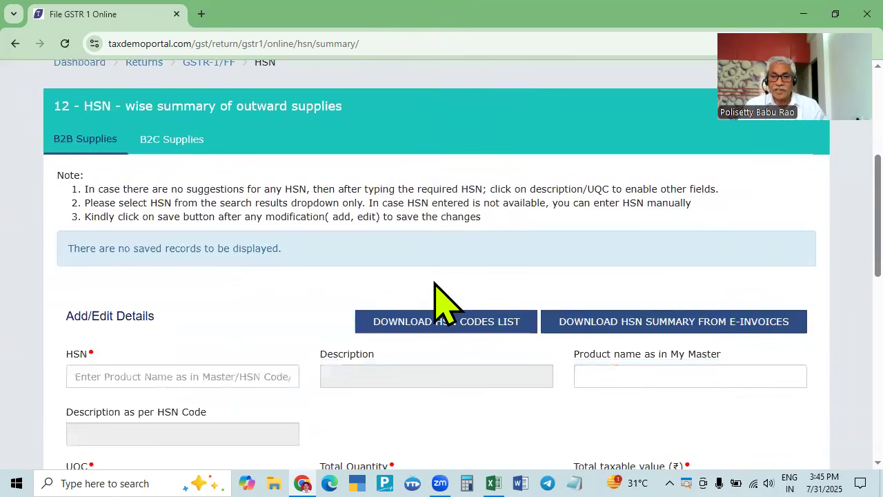
{"action": "scroll", "coordinate": [442, 301], "scroll_direction": "up", "scroll_amount": 2}
{"action": "scroll", "coordinate": [471, 312], "scroll_direction": "down", "scroll_amount": 2}
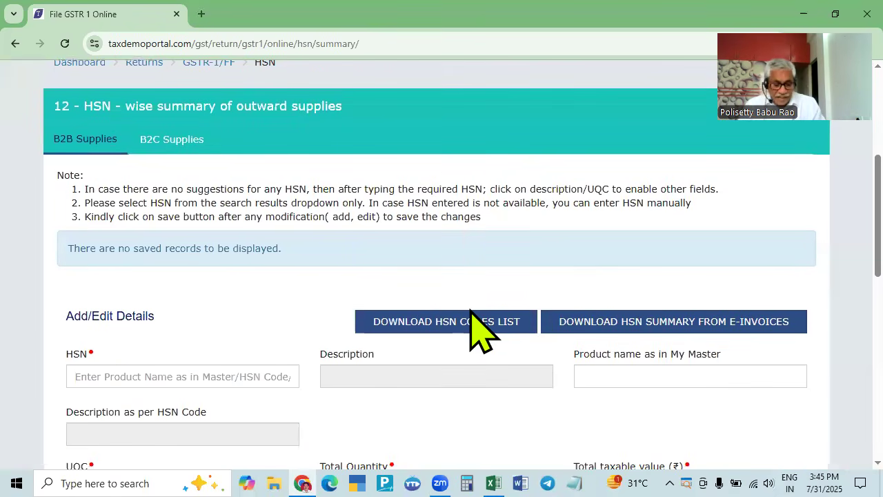
{"action": "key", "text": "alt+Tab"}
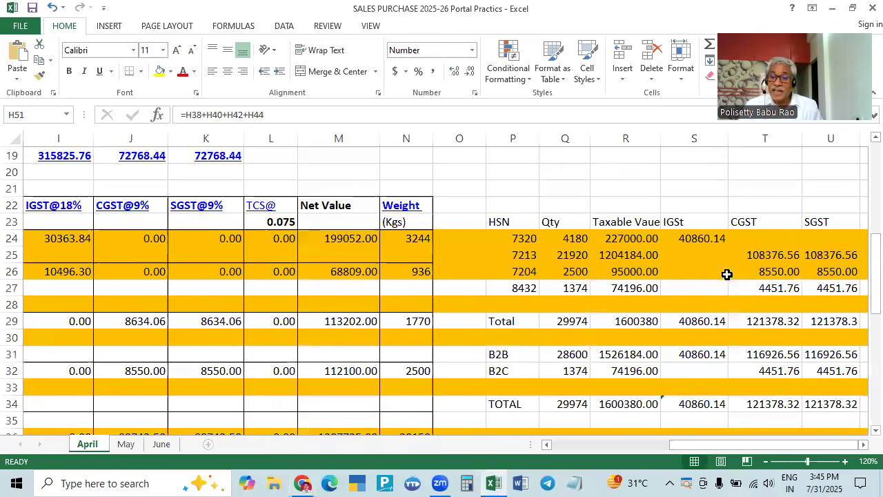
{"action": "key", "text": "alt+Tab"}
{"action": "key", "text": "alt+Tab"}
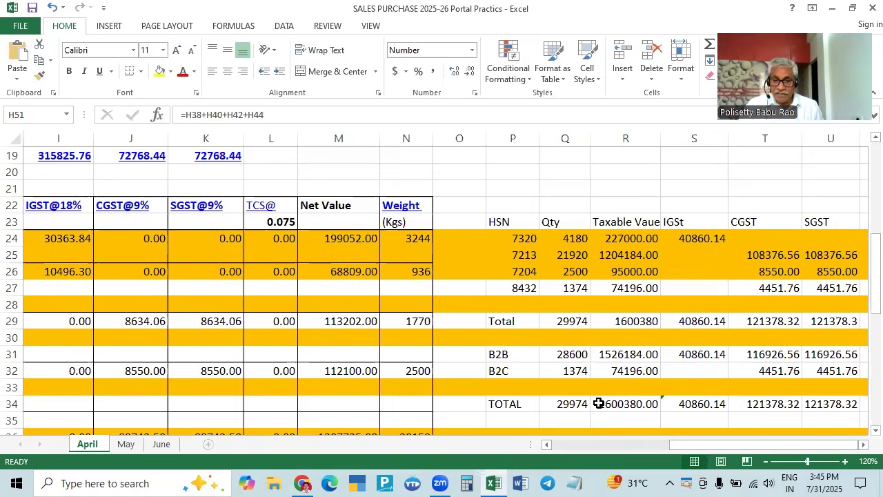
{"action": "key", "text": "alt+Tab"}
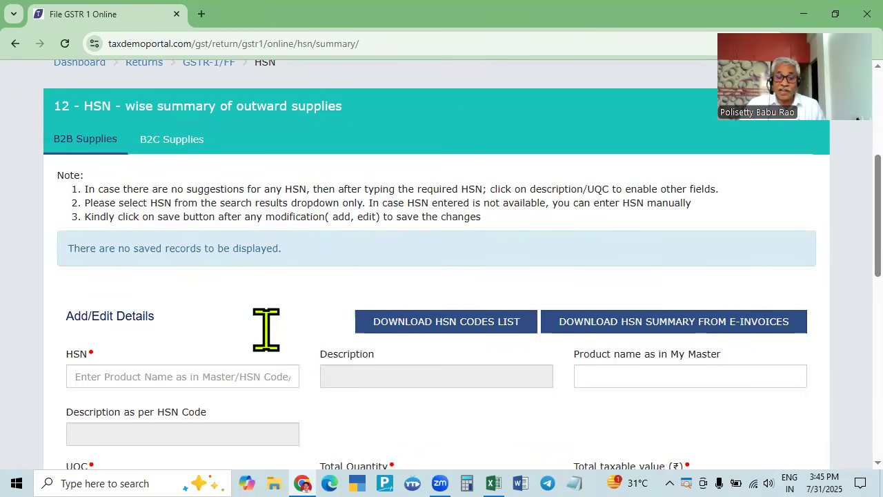
- View the HSN B2B Supplies tab, then return to the Returns dashboard for 2025-26, Quarter 2, July
{"action": "left_click", "coordinate": [89, 142]}
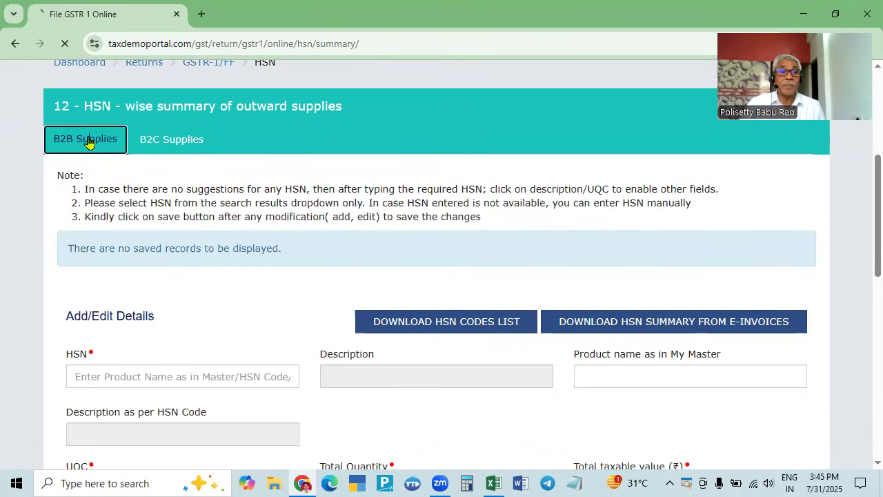
{"action": "scroll", "coordinate": [360, 327], "scroll_direction": "down", "scroll_amount": 8}
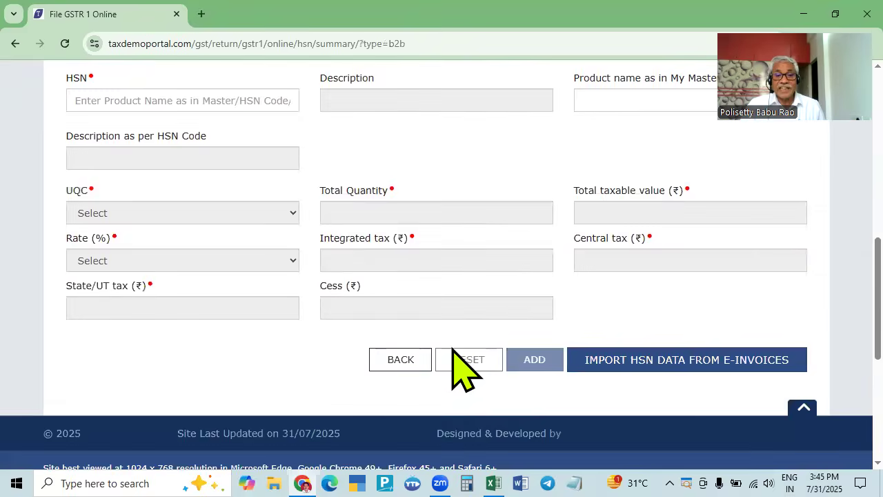
{"action": "scroll", "coordinate": [452, 349], "scroll_direction": "up", "scroll_amount": 6}
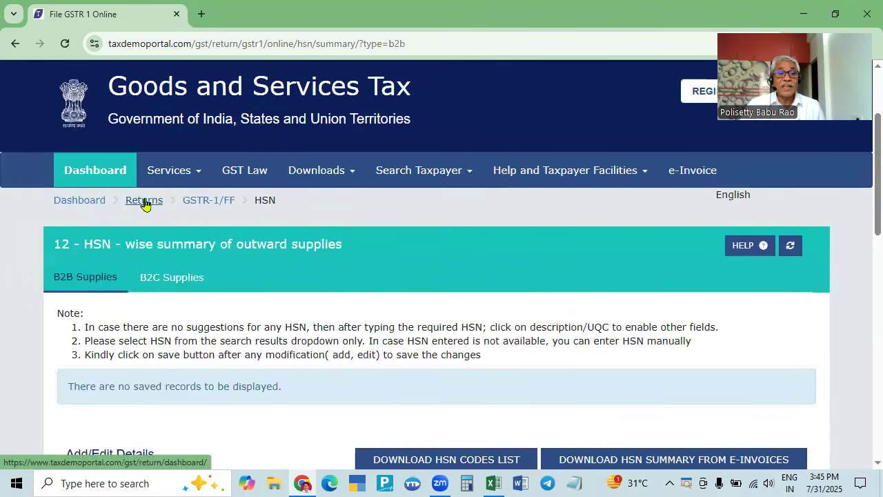
{"action": "left_click", "coordinate": [145, 202]}
{"action": "scroll", "coordinate": [358, 348], "scroll_direction": "down", "scroll_amount": 2}
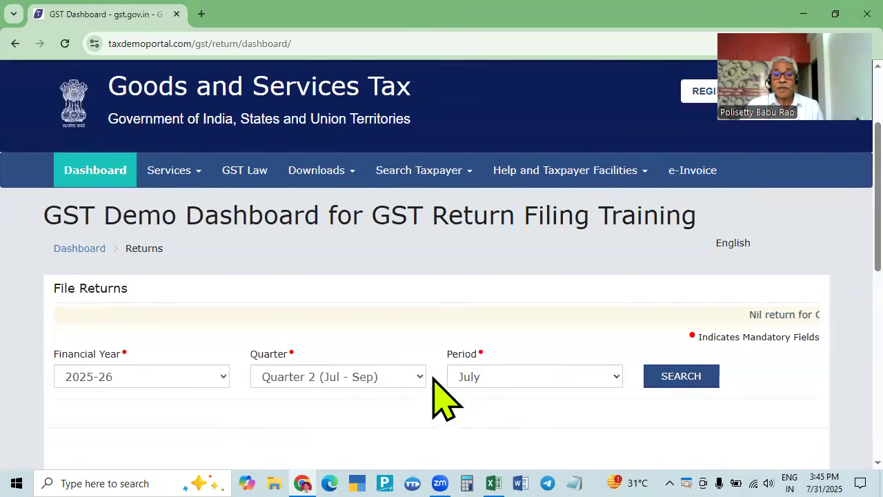
{"action": "left_click", "coordinate": [414, 376]}
- Search the April 2025-26 returns and start preparing GSTR-1 online
{"action": "left_click", "coordinate": [357, 400]}
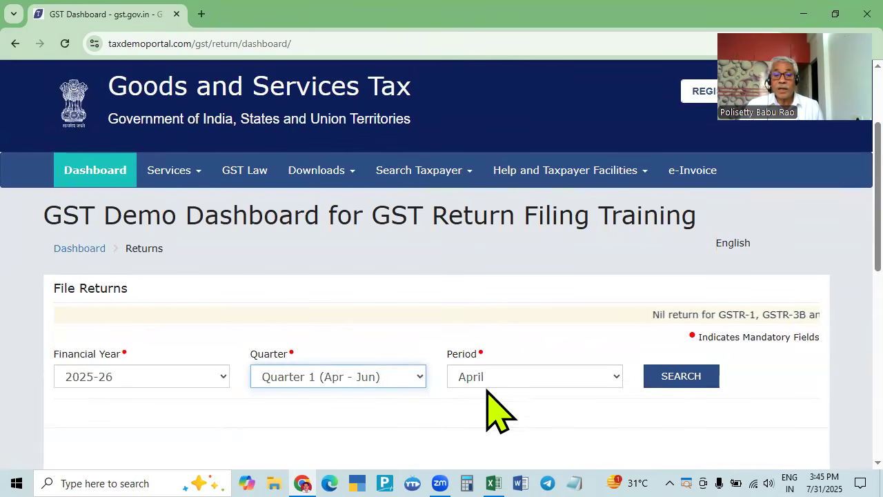
{"action": "left_click", "coordinate": [673, 378]}
{"action": "scroll", "coordinate": [510, 375], "scroll_direction": "down", "scroll_amount": 4}
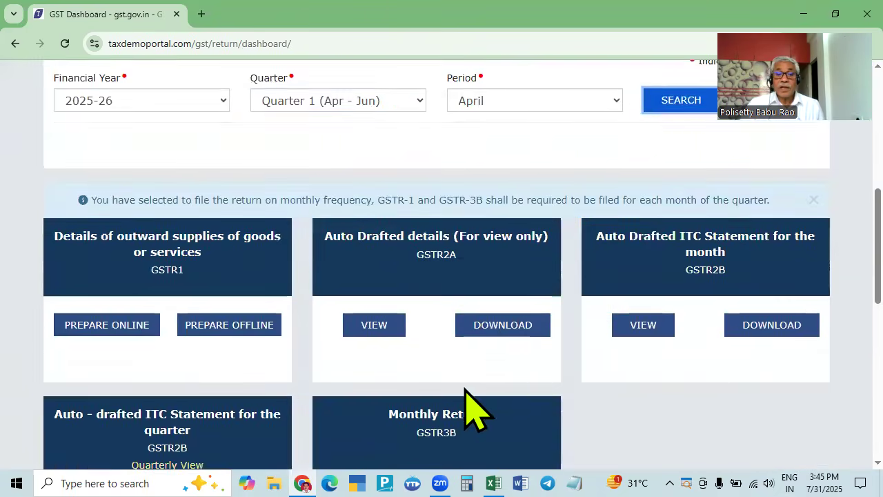
{"action": "scroll", "coordinate": [473, 408], "scroll_direction": "down", "scroll_amount": 1}
{"action": "scroll", "coordinate": [414, 393], "scroll_direction": "up", "scroll_amount": 3}
{"action": "left_click", "coordinate": [103, 455]}
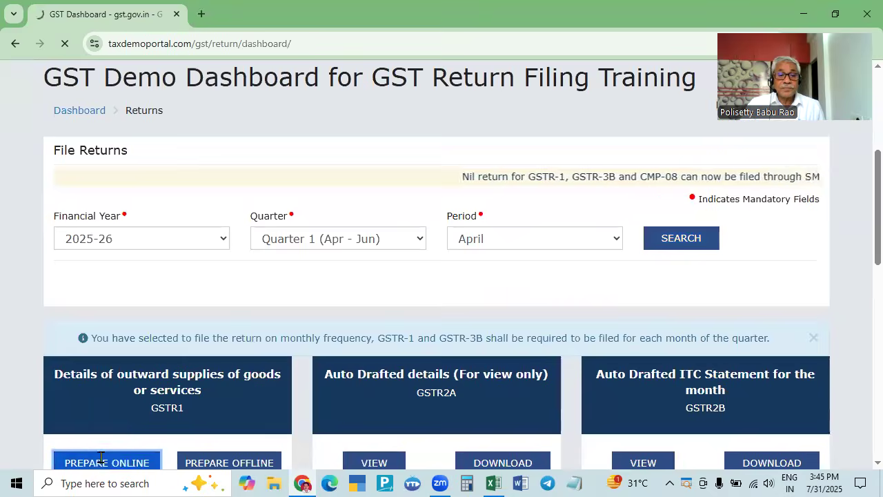
- Open the 12 - HSN-wise summary, view B2C then B2B Supplies, and bring up the Excel workbook
{"action": "scroll", "coordinate": [338, 393], "scroll_direction": "down", "scroll_amount": 2}
{"action": "scroll", "coordinate": [338, 393], "scroll_direction": "down", "scroll_amount": 2}
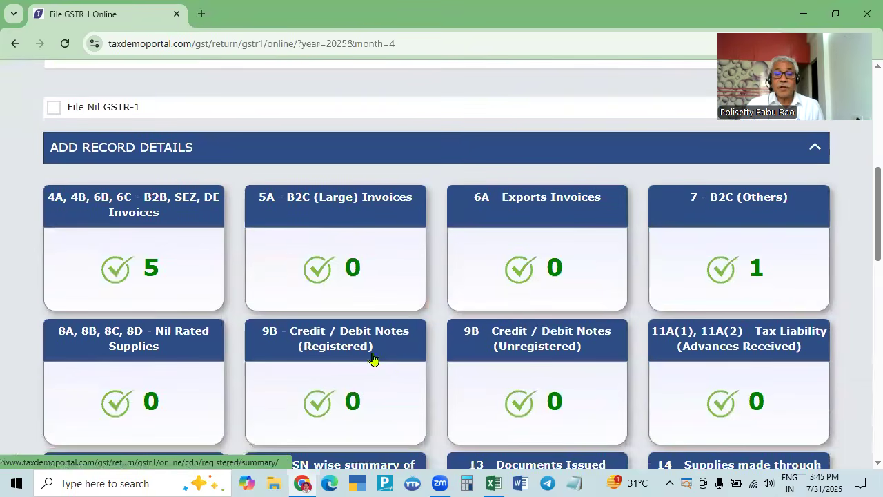
{"action": "scroll", "coordinate": [520, 360], "scroll_direction": "down", "scroll_amount": 2}
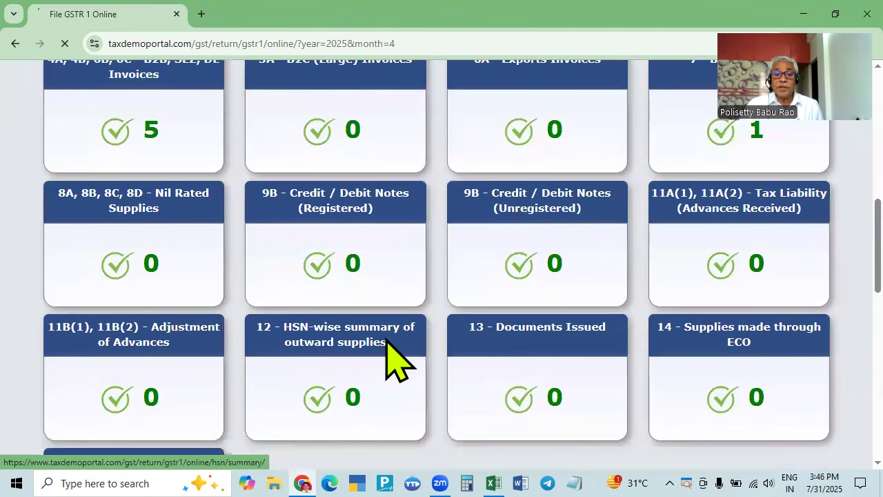
{"action": "left_click", "coordinate": [386, 343]}
{"action": "scroll", "coordinate": [386, 342], "scroll_direction": "down", "scroll_amount": 2}
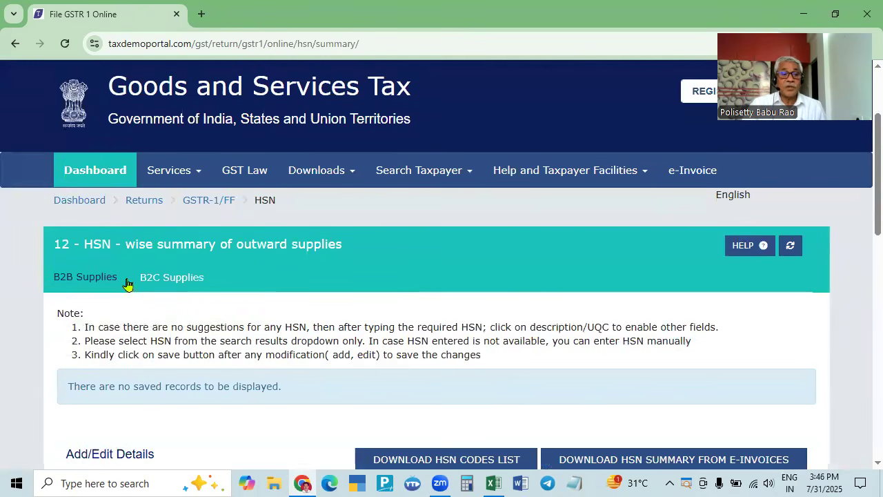
{"action": "left_click", "coordinate": [167, 280]}
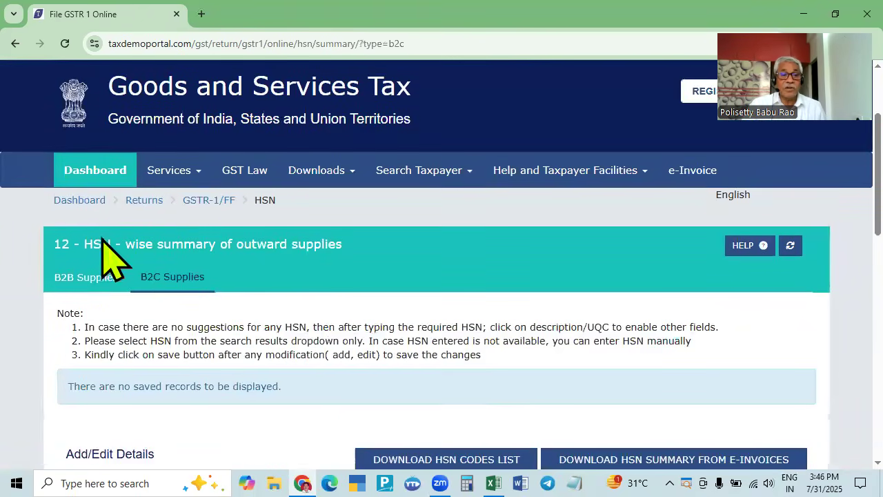
{"action": "left_click", "coordinate": [90, 279]}
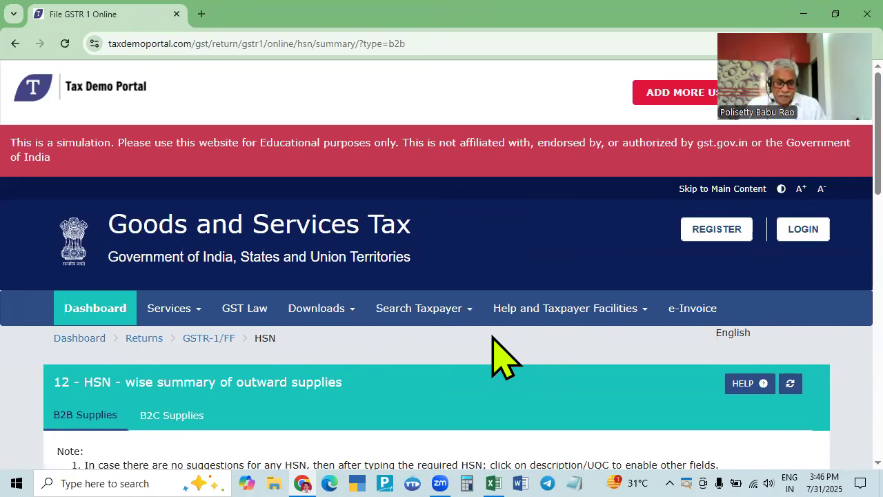
{"action": "key", "text": "alt+Tab"}
{"action": "scroll", "coordinate": [435, 321], "scroll_direction": "down", "scroll_amount": 1}
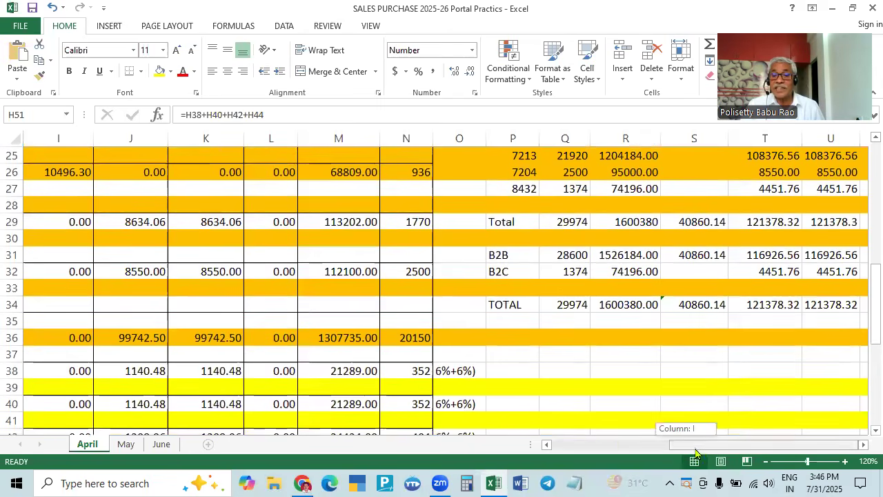
- Cross-check the Excel HSN table (7320, 7213, 7204, 8432) against the portal's B2B HSN section
{"action": "scroll", "coordinate": [666, 250], "scroll_direction": "up", "scroll_amount": 2}
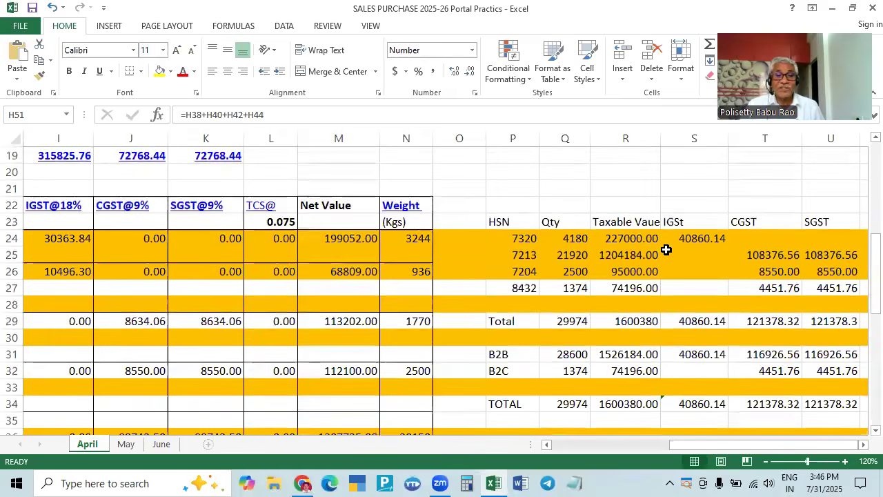
{"action": "key", "text": "alt+Tab"}
{"action": "scroll", "coordinate": [198, 351], "scroll_direction": "down", "scroll_amount": 2}
{"action": "left_click", "coordinate": [90, 288]}
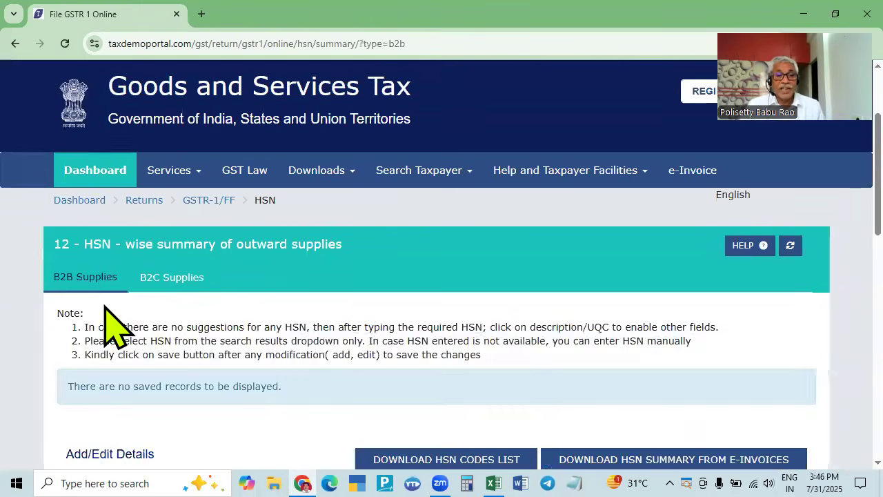
{"action": "scroll", "coordinate": [114, 327], "scroll_direction": "down", "scroll_amount": 4}
{"action": "key", "text": "alt+Tab"}
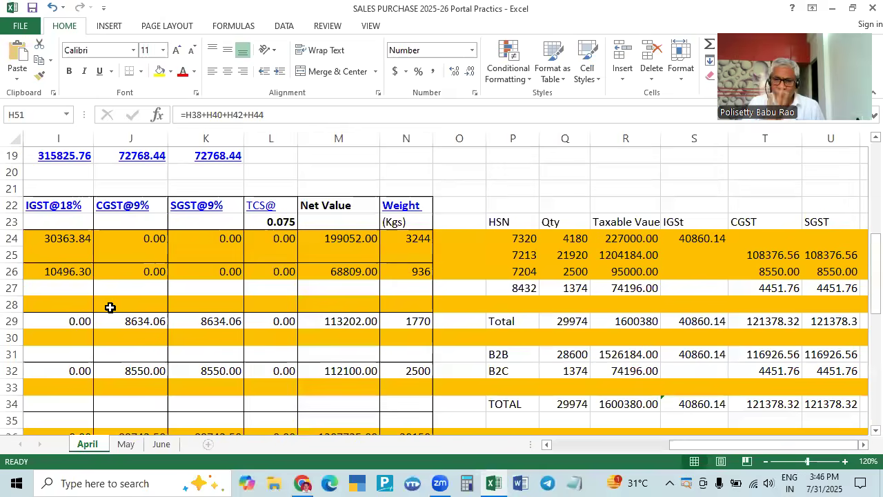
{"action": "key", "text": "alt"}
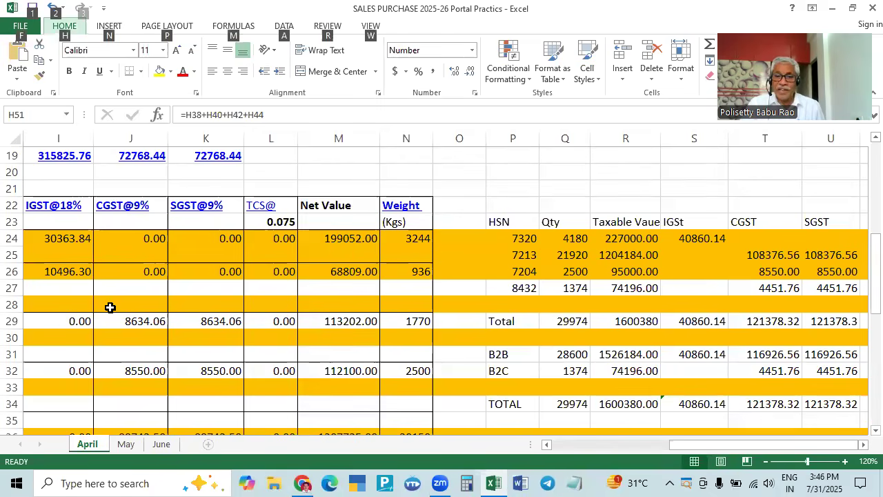
{"action": "key", "text": "alt+Tab"}
{"action": "key", "text": "alt+Tab"}
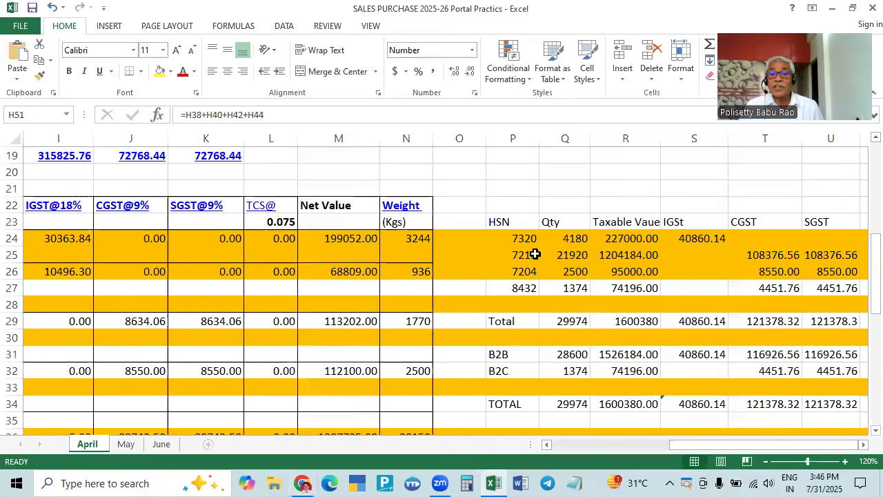
{"action": "left_click", "coordinate": [529, 236]}
{"action": "key", "text": "alt+Tab"}
- Enter HSN code 7320 with unit KGS-KILOGRAMS on the B2B HSN form
{"action": "left_click", "coordinate": [167, 236]}
{"action": "type", "text": "7320"}
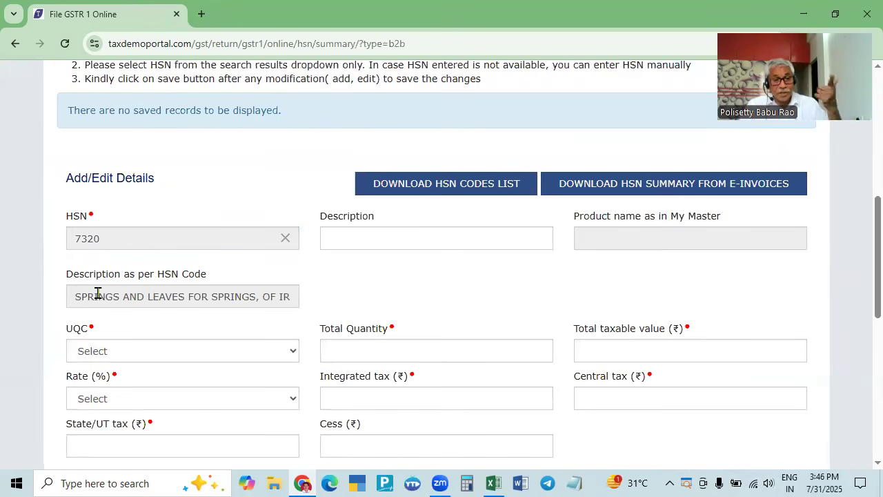
{"action": "key", "text": "Tab"}
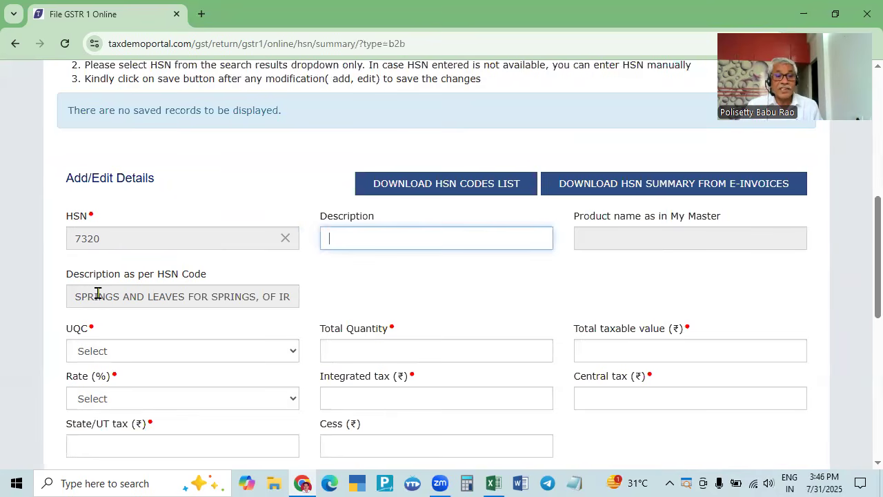
{"action": "triple_click", "coordinate": [142, 297]}
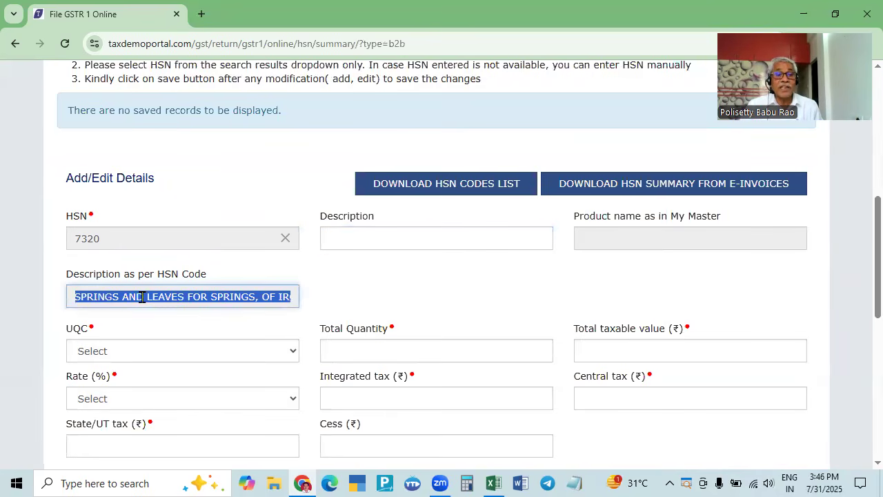
{"action": "key", "text": "Tab"}
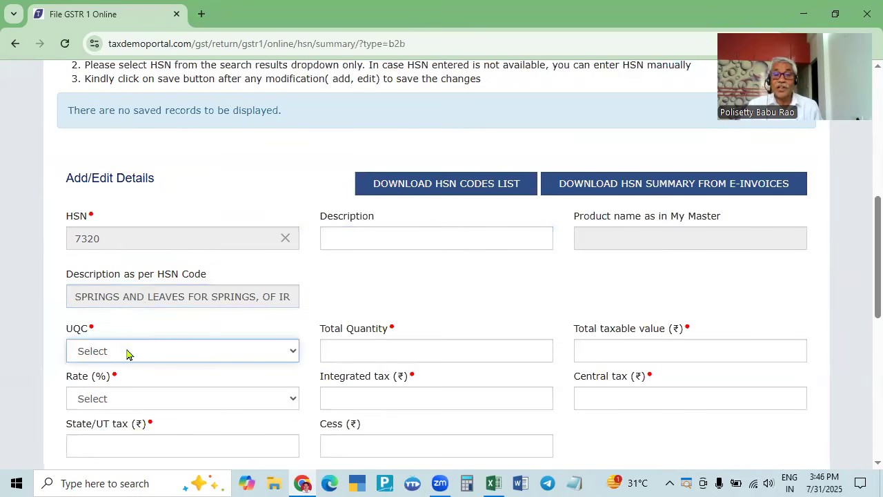
{"action": "key", "text": "alt+Tab"}
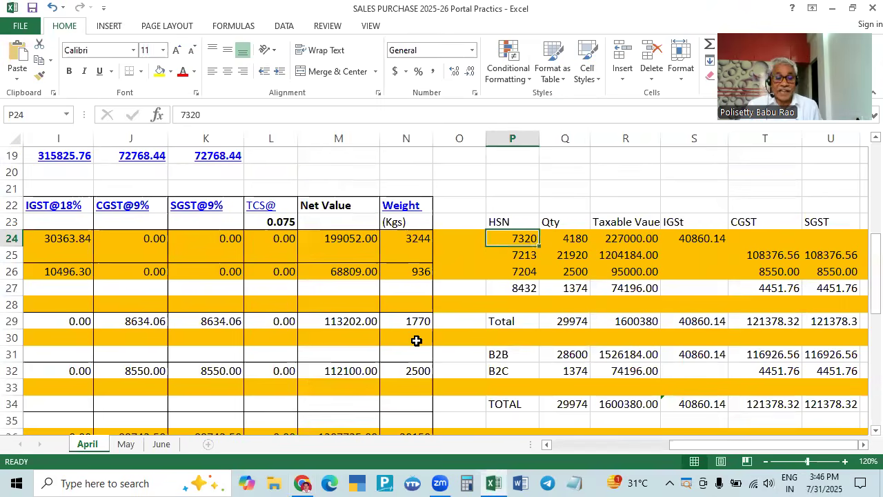
{"action": "key", "text": "alt+Tab"}
{"action": "key", "text": "k"}
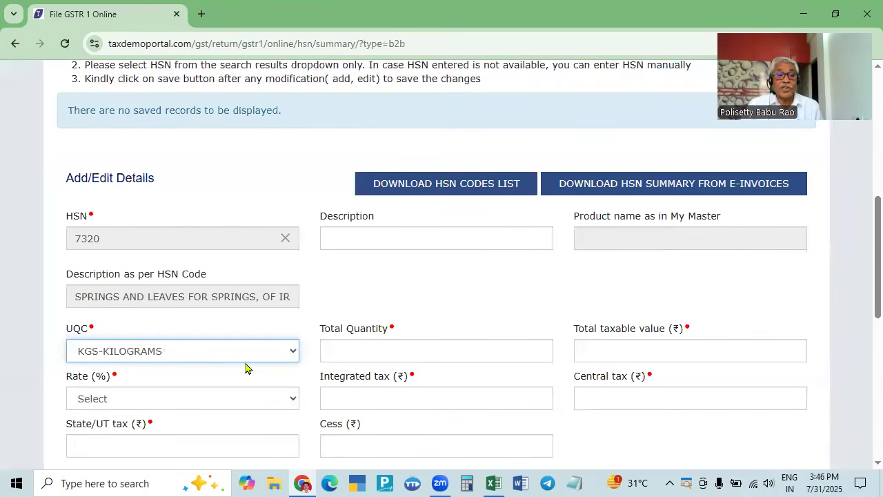
{"action": "key", "text": "Tab"}
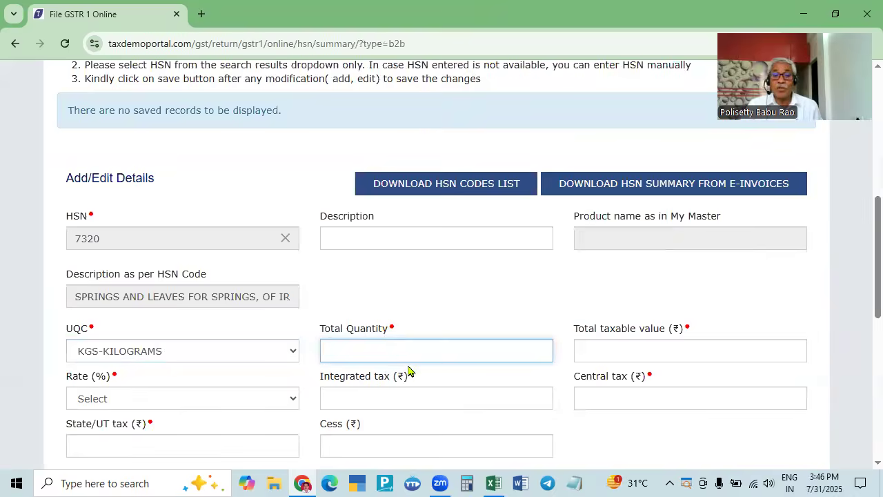
- Fill in total quantity 4180 and taxable value 227000 from the workbook
{"action": "key", "text": "alt+Tab"}
{"action": "left_click", "coordinate": [580, 242]}
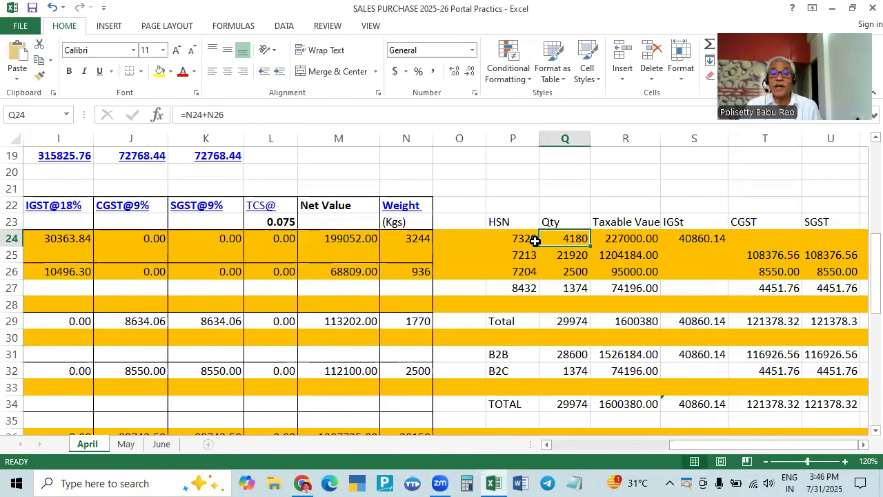
{"action": "key", "text": "alt+Tab"}
{"action": "type", "text": "4180"}
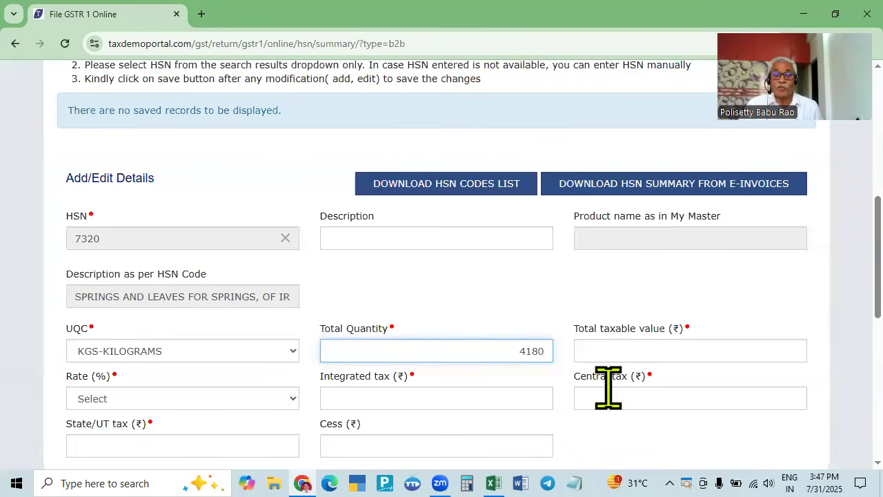
{"action": "key", "text": "Tab"}
{"action": "key", "text": "alt+Tab"}
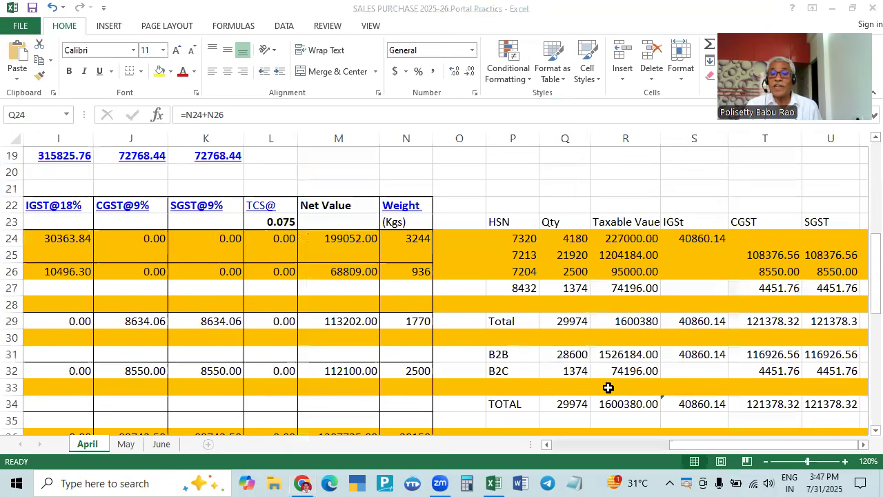
{"action": "left_click", "coordinate": [628, 239]}
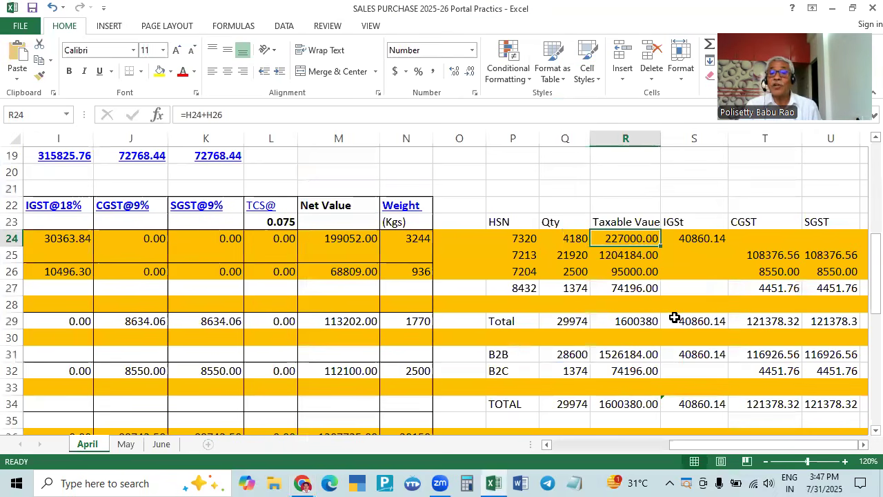
{"action": "key", "text": "alt+Tab"}
{"action": "type", "text": "22"}
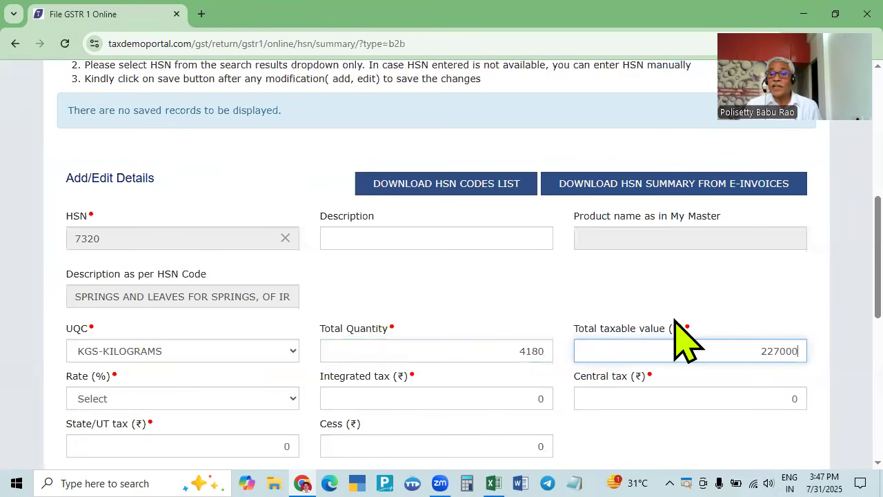
{"action": "key", "text": "Tab"}
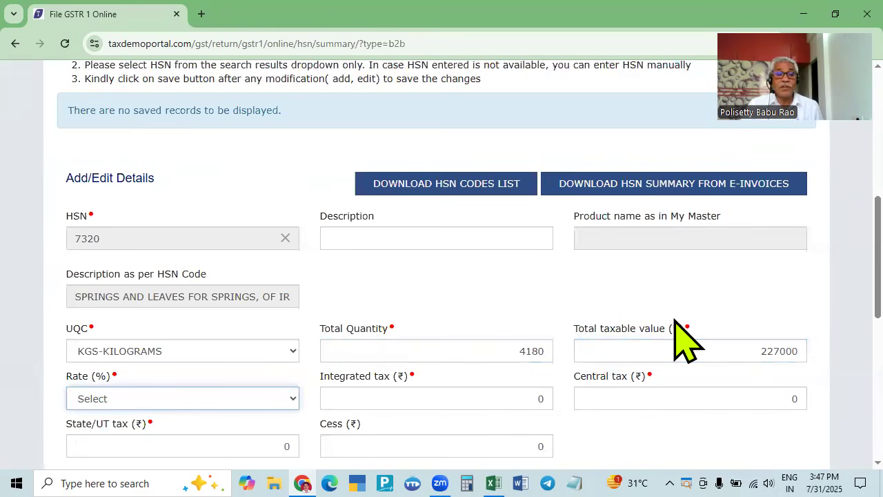
{"action": "key", "text": "alt+Tab"}
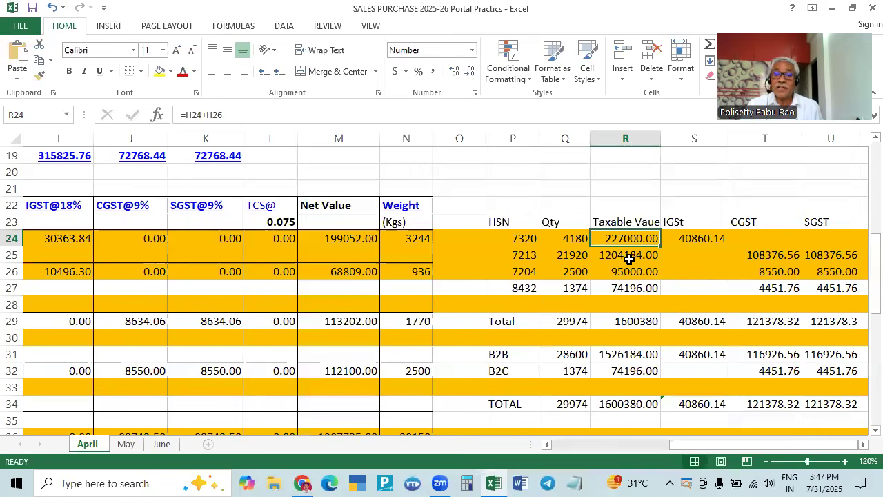
{"action": "key", "text": "alt+Tab"}
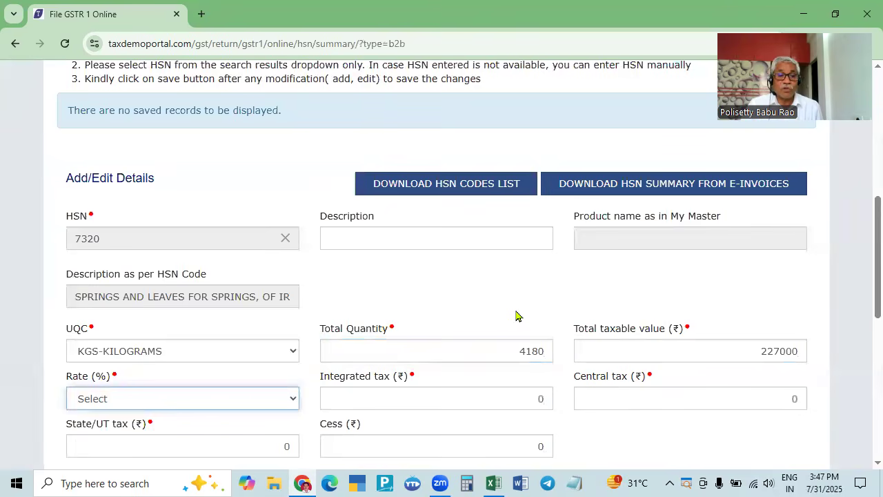
- Set the tax rate for HSN 7320 to 18.0
{"action": "left_click", "coordinate": [171, 399]}
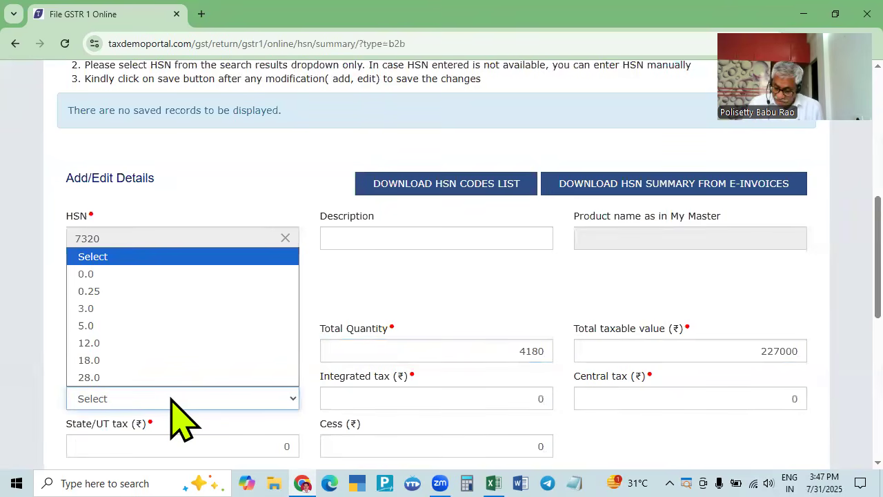
{"action": "key", "text": "1"}
{"action": "key", "text": "8"}
{"action": "key", "text": "Return"}
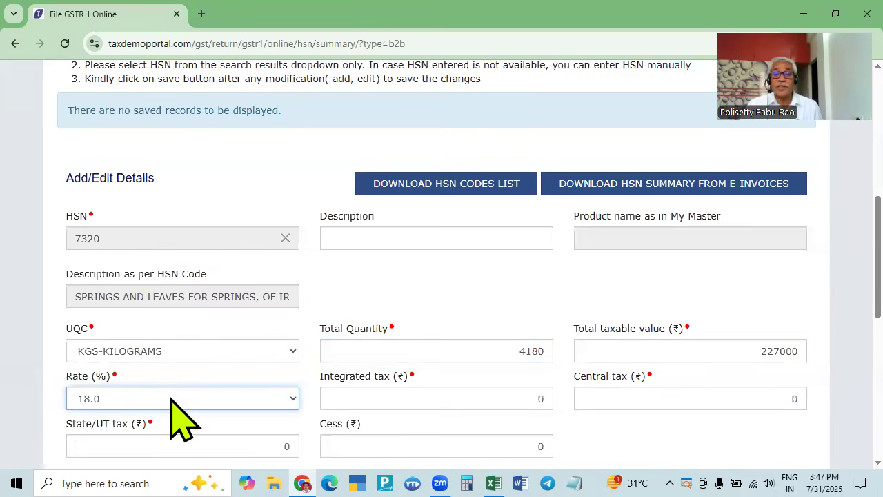
{"action": "key", "text": "alt+Tab"}
{"action": "key", "text": "alt+Tab"}
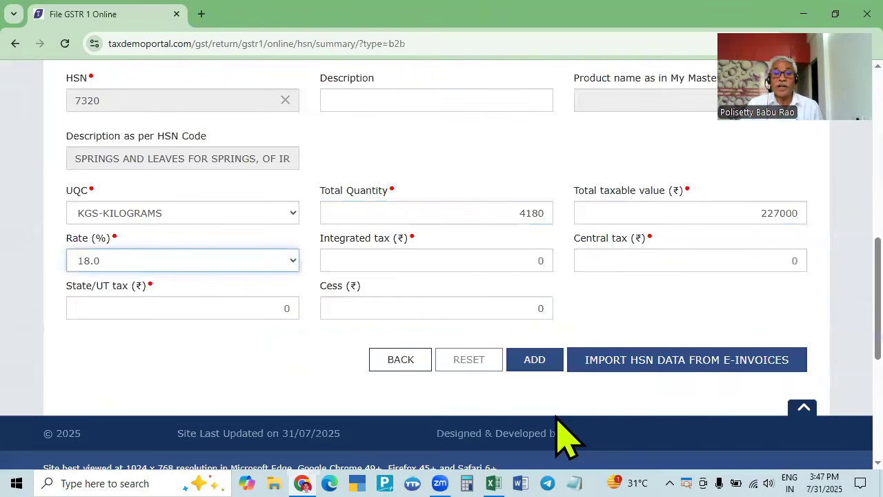
{"action": "key", "text": "alt+Tab"}
- Replace the integrated tax 0 with 40860.14 from the workbook's IGST figure
{"action": "left_click", "coordinate": [706, 241]}
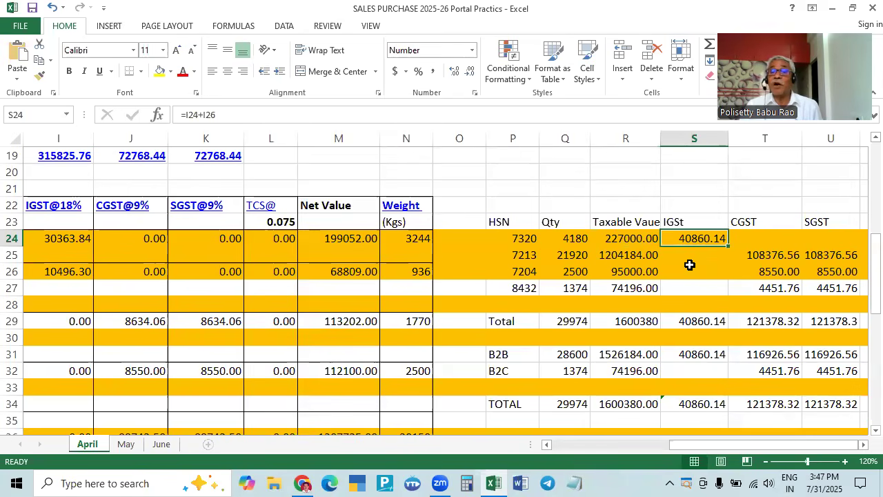
{"action": "key", "text": "alt+Tab"}
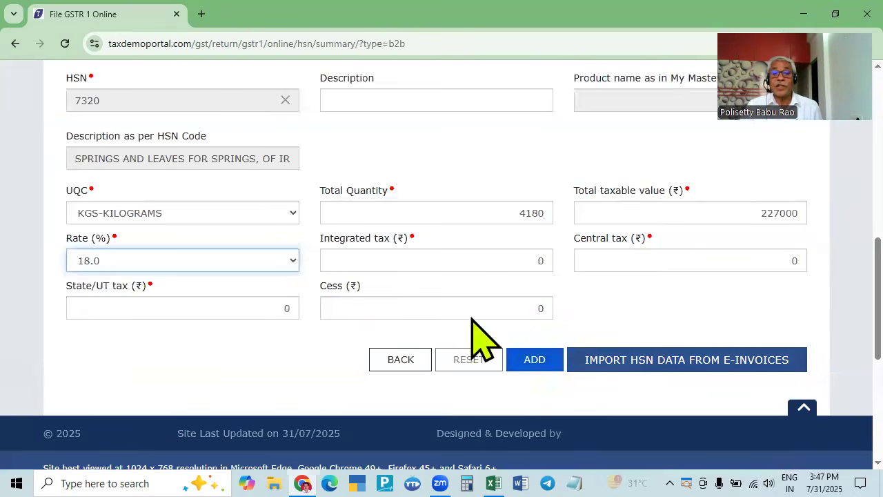
{"action": "left_click", "coordinate": [385, 262]}
{"action": "key", "text": "BackSpace"}
{"action": "type", "text": "40"}
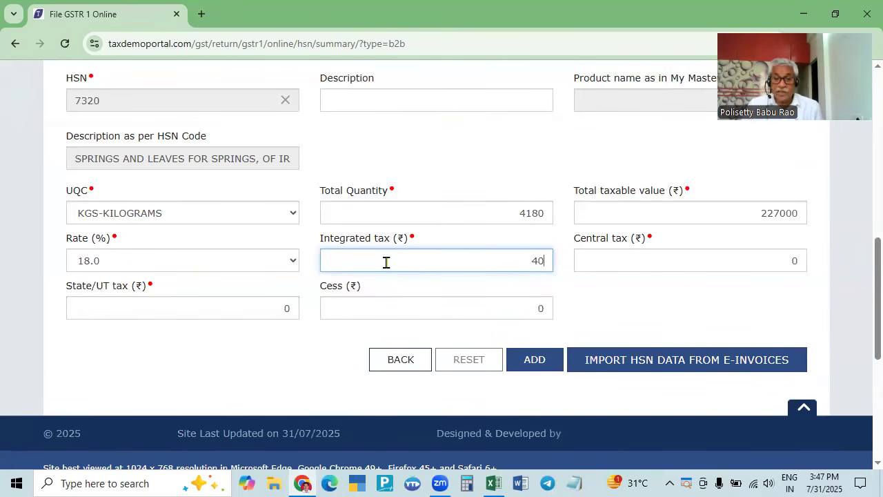
{"action": "key", "text": "alt+Tab"}
{"action": "key", "text": "alt+Tab"}
{"action": "type", "text": "8"}
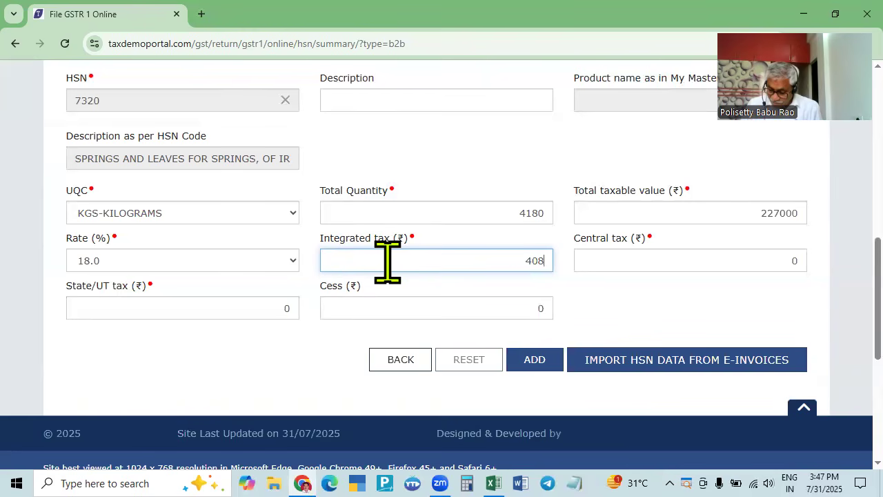
{"action": "type", "text": "60.14"}
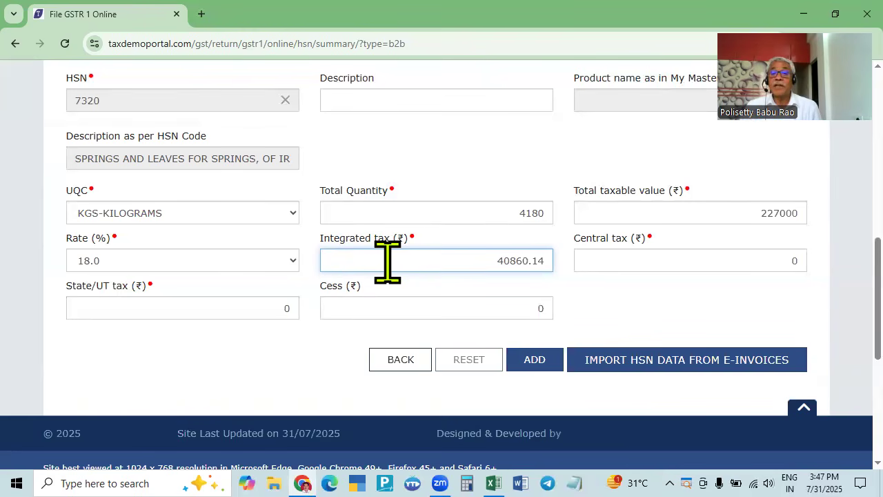
{"action": "key", "text": "alt+Tab"}
{"action": "key", "text": "alt+Tab"}
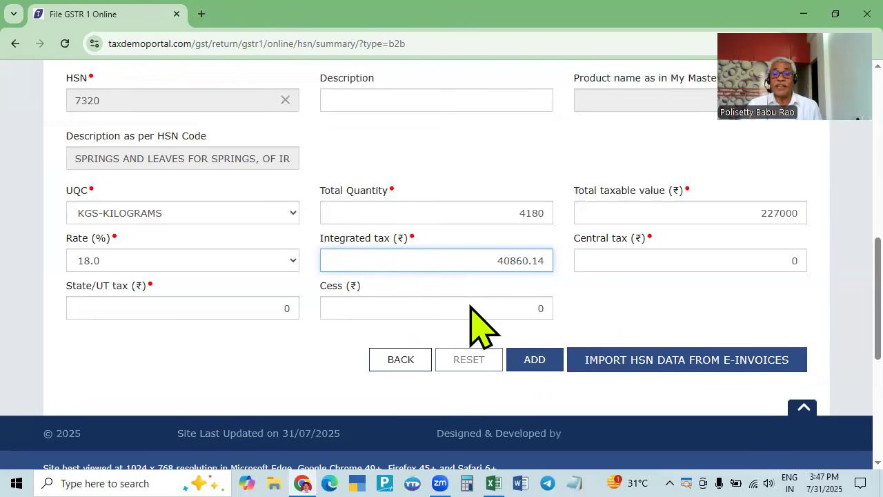
- Add the HSN 7320 line to the records awaiting save
{"action": "left_click", "coordinate": [535, 359]}
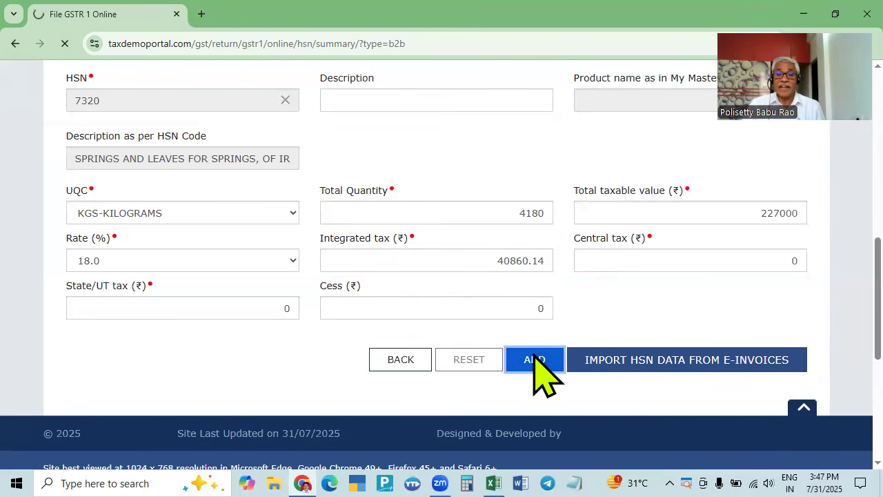
{"action": "scroll", "coordinate": [607, 392], "scroll_direction": "down", "scroll_amount": 8}
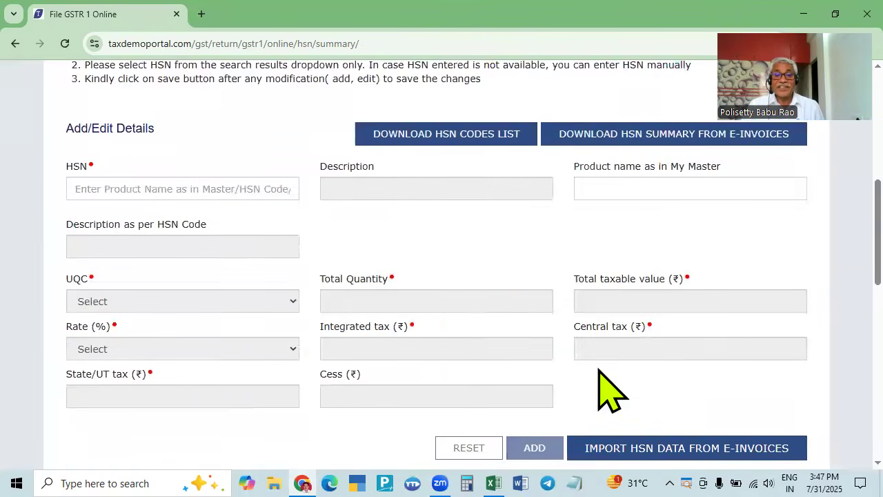
{"action": "scroll", "coordinate": [599, 373], "scroll_direction": "down", "scroll_amount": 2}
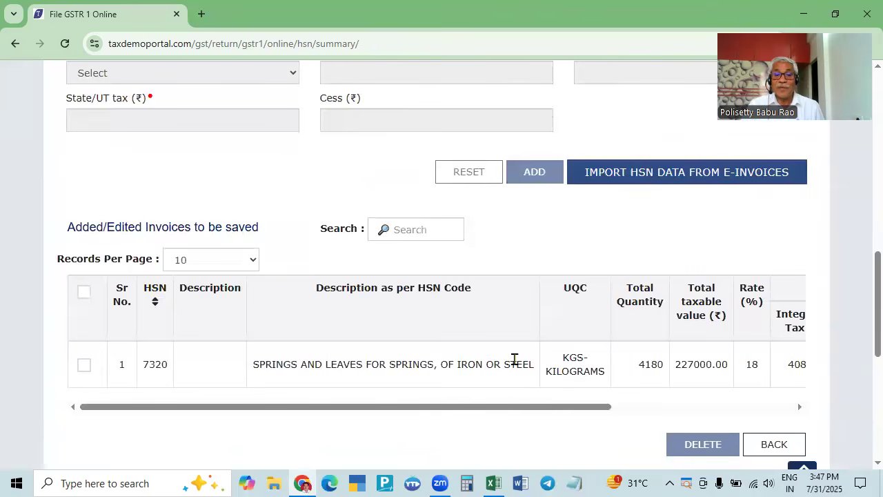
{"action": "scroll", "coordinate": [586, 355], "scroll_direction": "up", "scroll_amount": 6}
{"action": "scroll", "coordinate": [325, 345], "scroll_direction": "up", "scroll_amount": 2}
{"action": "scroll", "coordinate": [307, 330], "scroll_direction": "down", "scroll_amount": 4}
- Look up the next HSN code, 7213, in the workbook
{"action": "key", "text": "alt+Tab"}
{"action": "left_click", "coordinate": [530, 256]}
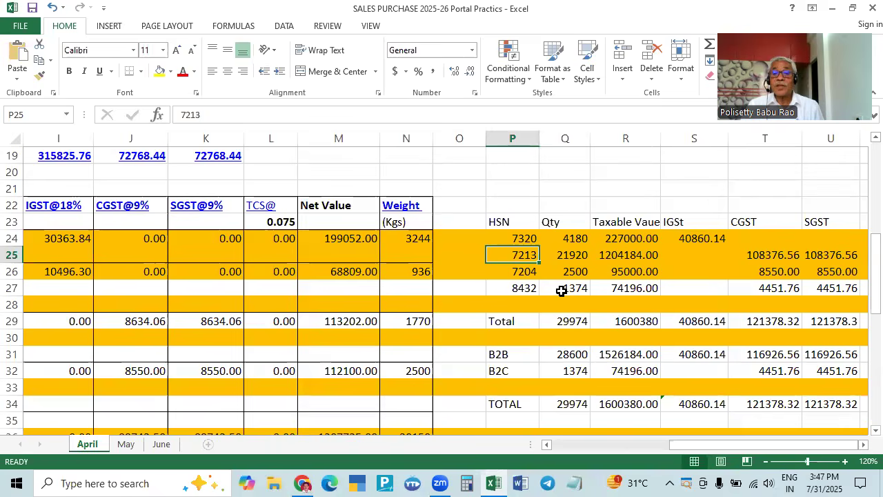
{"action": "key", "text": "alt+Tab"}
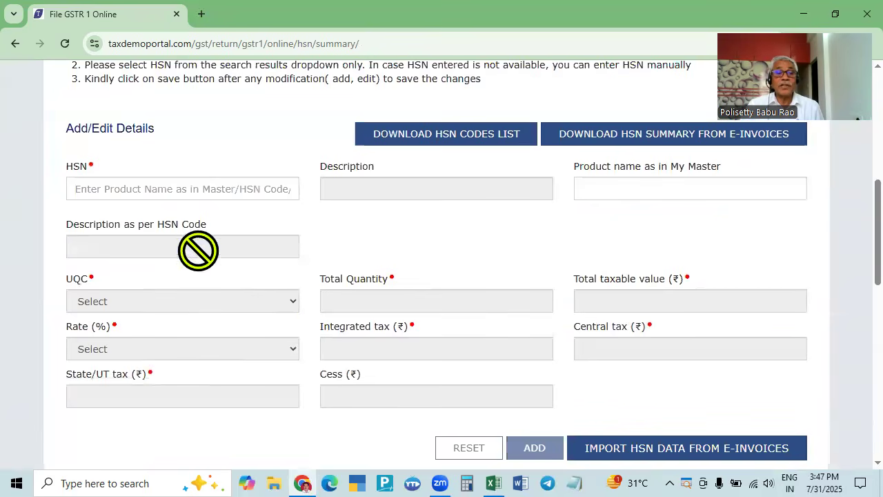
{"action": "left_click", "coordinate": [212, 190]}
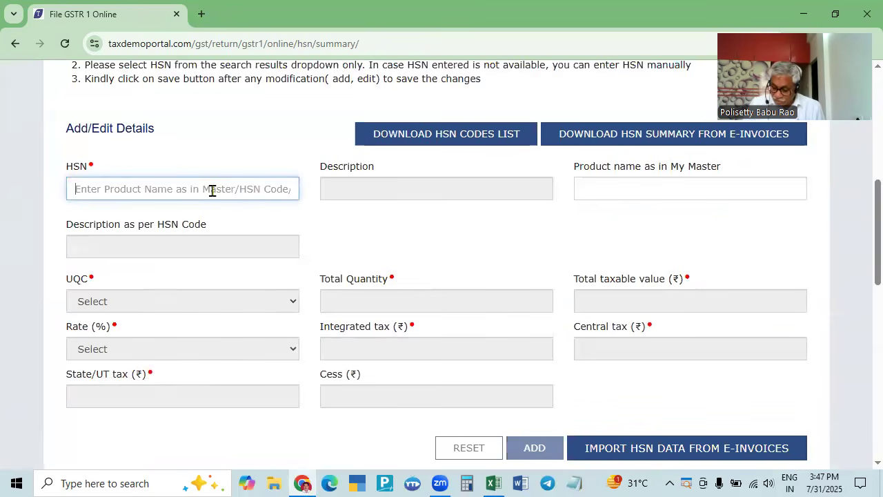
- Enter HSN code 7213 with unit KGS-KILOGRAMS
{"action": "type", "text": "7213"}
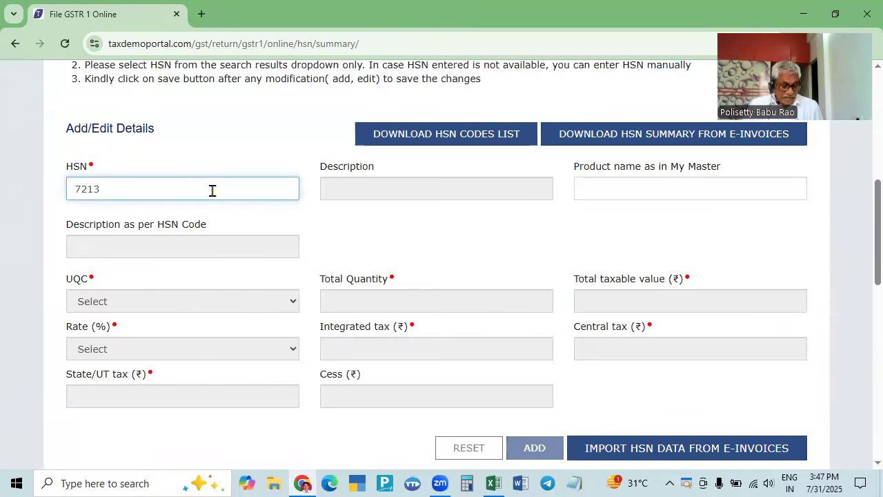
{"action": "key", "text": "Tab"}
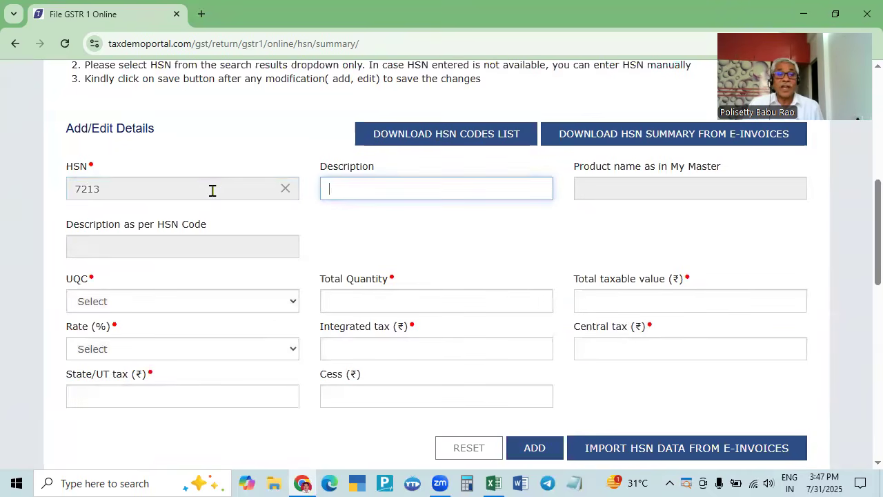
{"action": "key", "text": "Tab"}
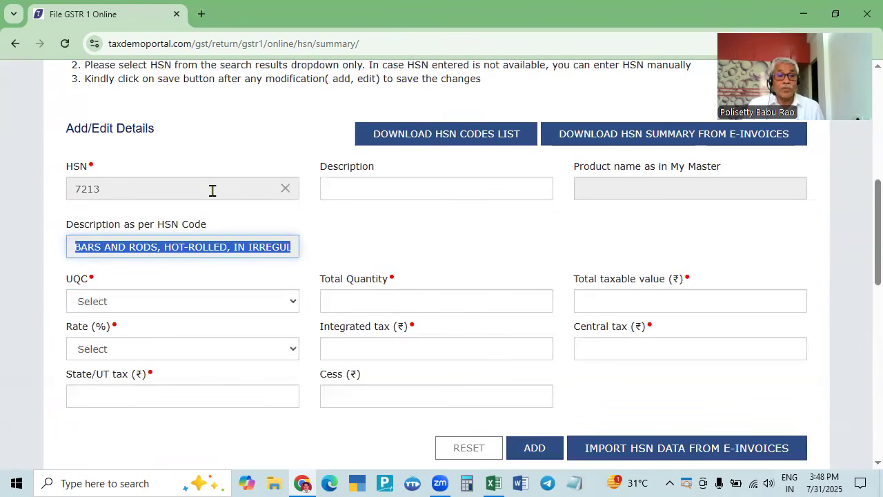
{"action": "key", "text": "Tab"}
{"action": "left_click", "coordinate": [212, 191]}
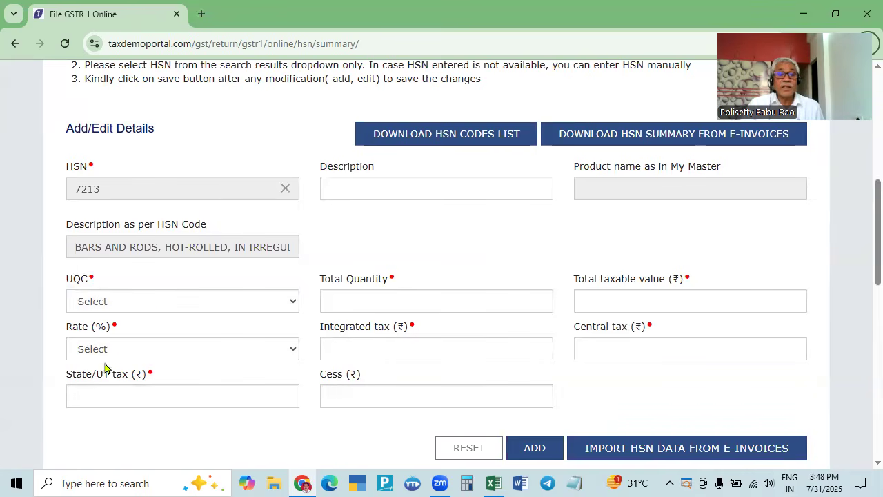
{"action": "left_click", "coordinate": [185, 297]}
{"action": "key", "text": "k"}
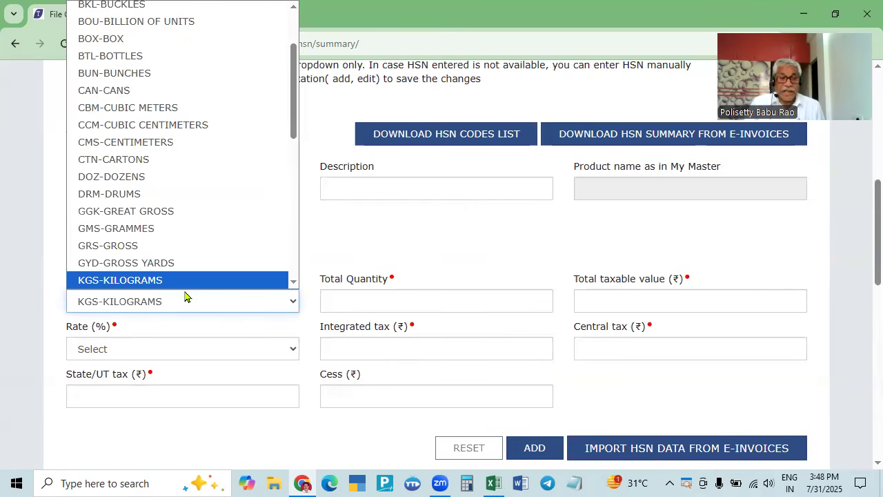
{"action": "key", "text": "Return"}
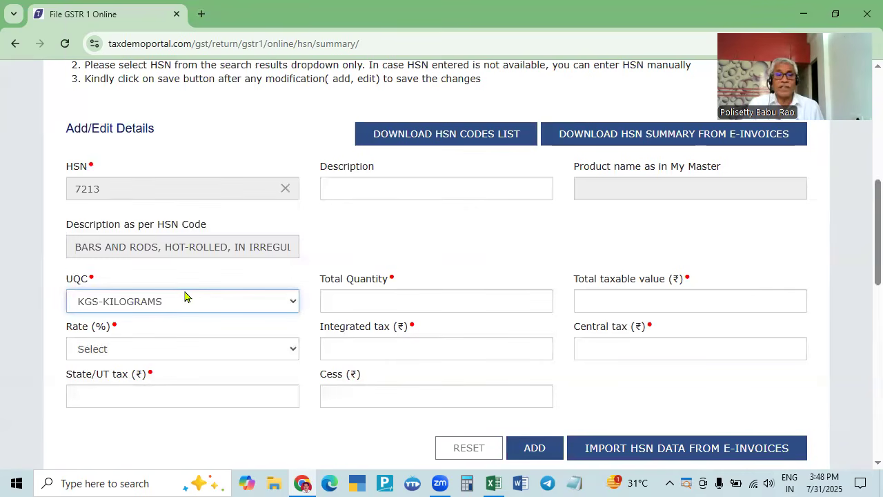
- Fill in total quantity 21920 and taxable value 1204184 from the workbook
{"action": "key", "text": "alt+Tab"}
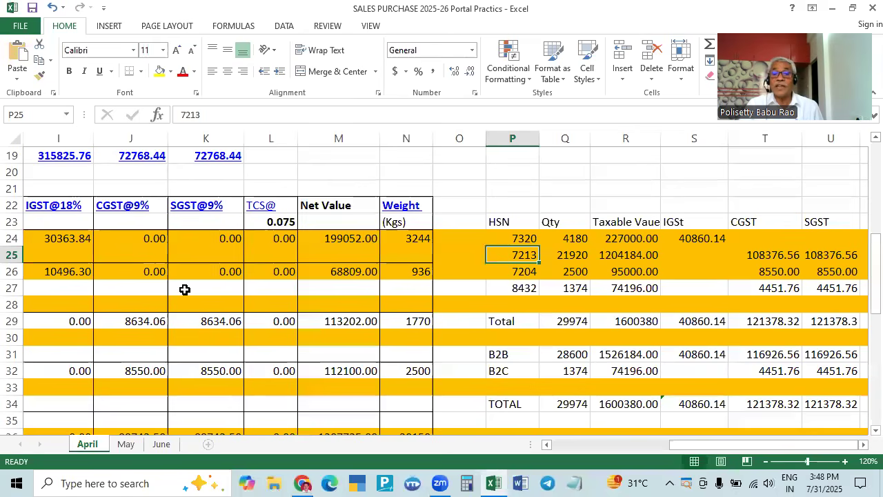
{"action": "left_click", "coordinate": [576, 254]}
{"action": "key", "text": "alt+Tab"}
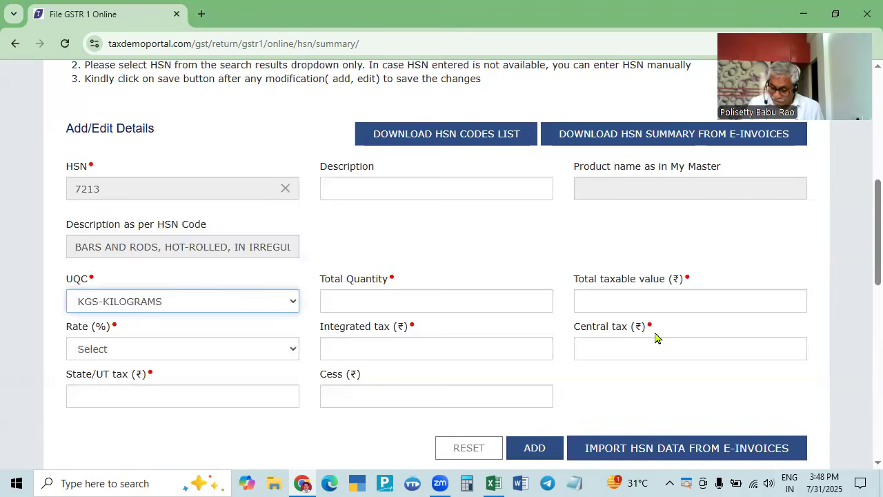
{"action": "left_click", "coordinate": [505, 302]}
{"action": "type", "text": "21920"}
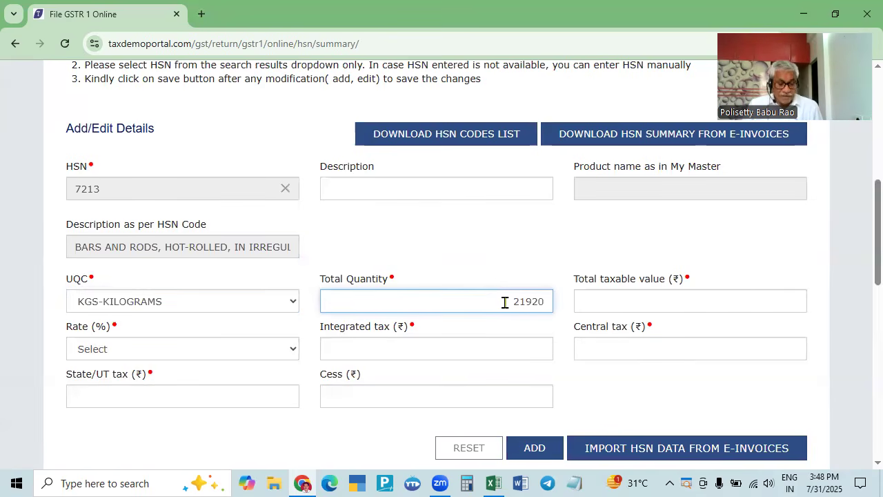
{"action": "key", "text": "Tab"}
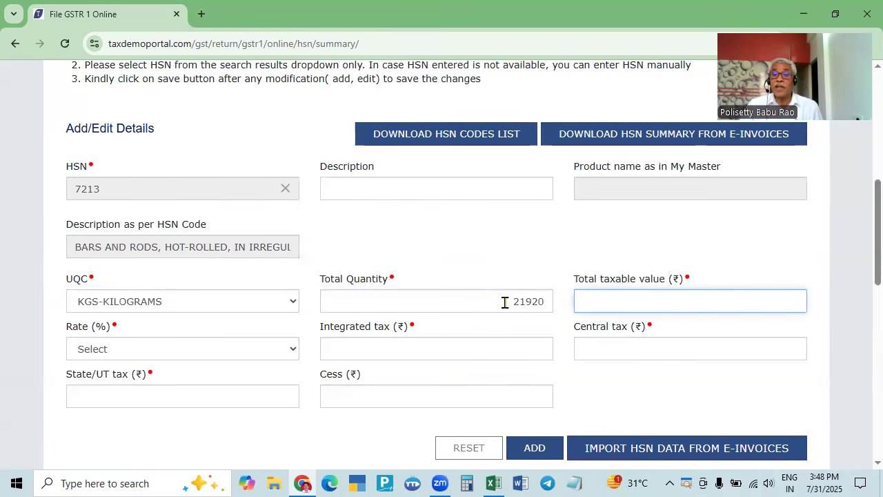
{"action": "key", "text": "alt+Tab"}
{"action": "left_click", "coordinate": [608, 254]}
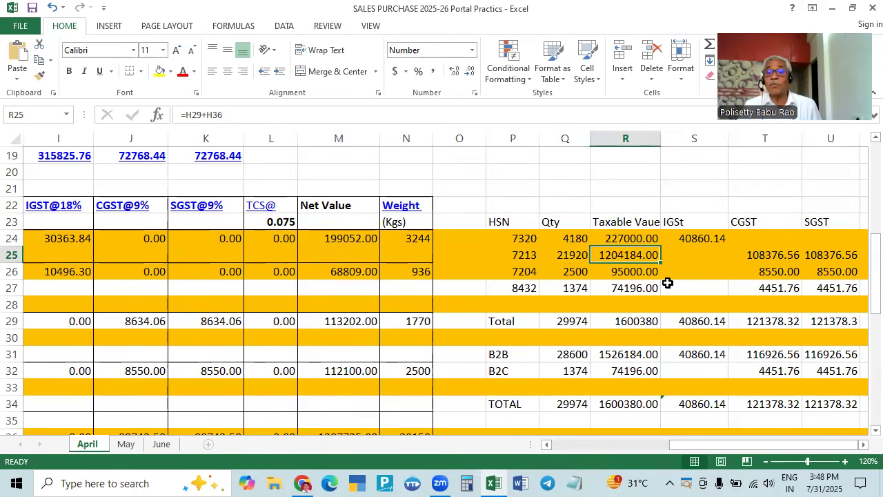
{"action": "key", "text": "alt+Tab"}
{"action": "type", "text": "1204184"}
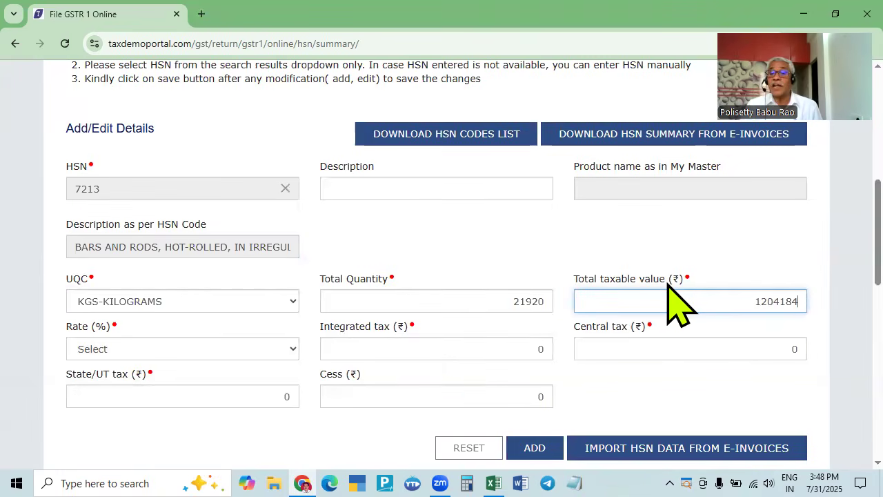
{"action": "key", "text": "alt+Tab"}
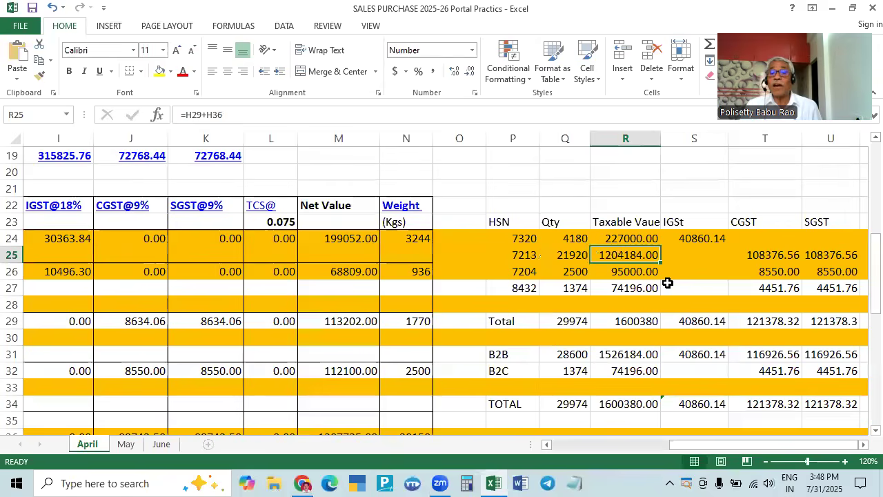
{"action": "key", "text": "alt+Tab"}
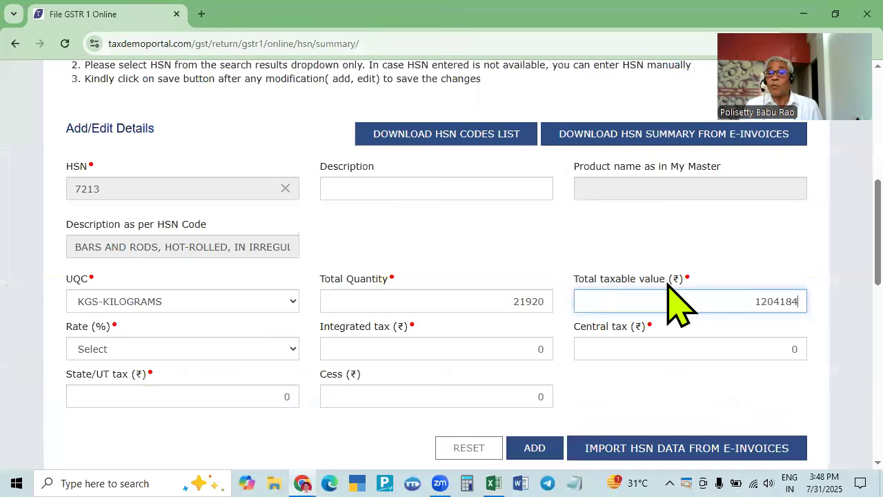
{"action": "key", "text": "Tab"}
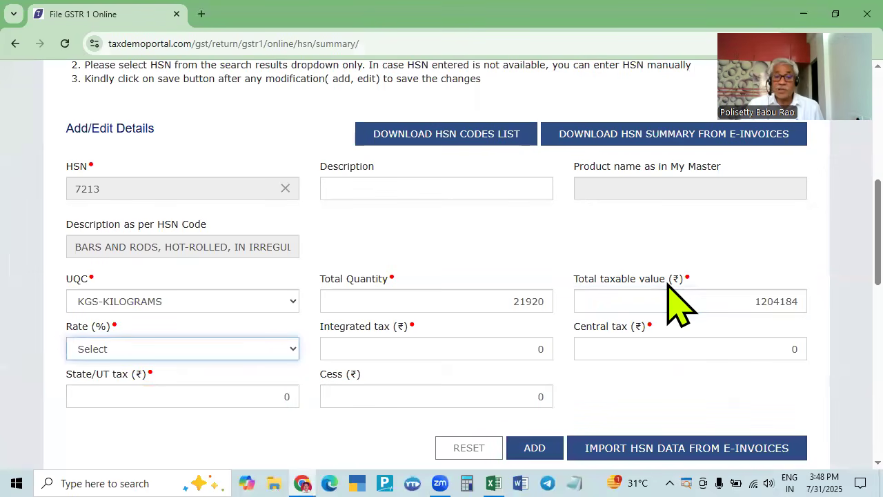
- Choose the 18 tax rate for HSN 7213, leaving integrated tax at 0
{"action": "type", "text": "18"}
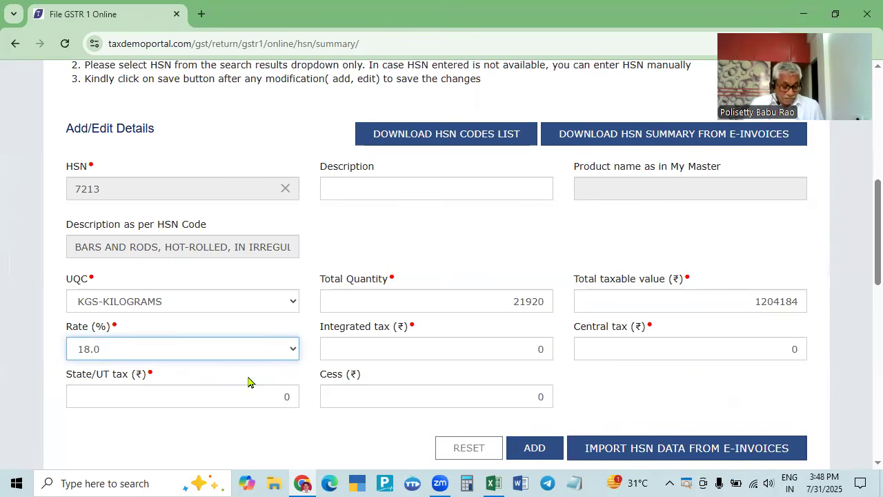
{"action": "key", "text": "alt+Tab"}
{"action": "key", "text": "alt+Tab"}
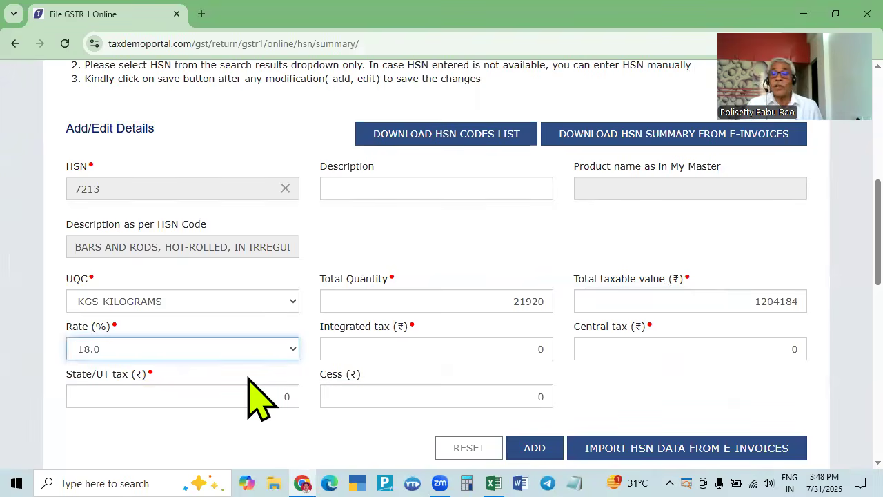
{"action": "key", "text": "alt+Tab"}
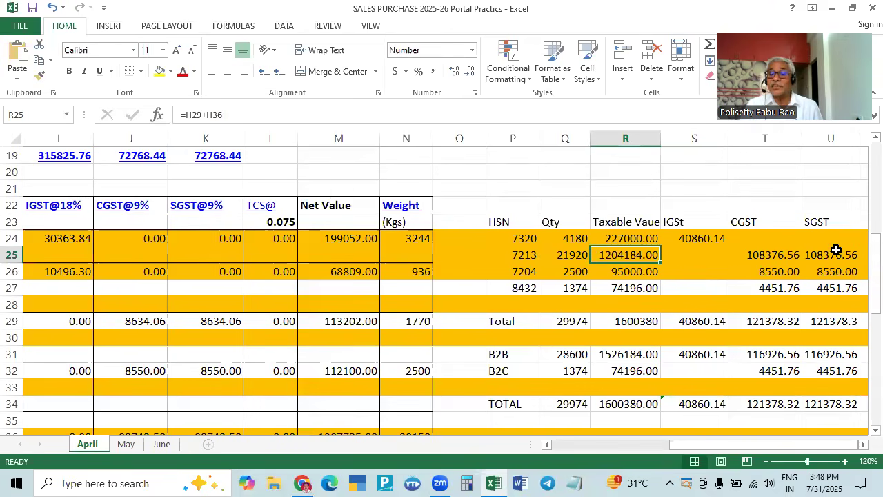
{"action": "key", "text": "alt+Tab"}
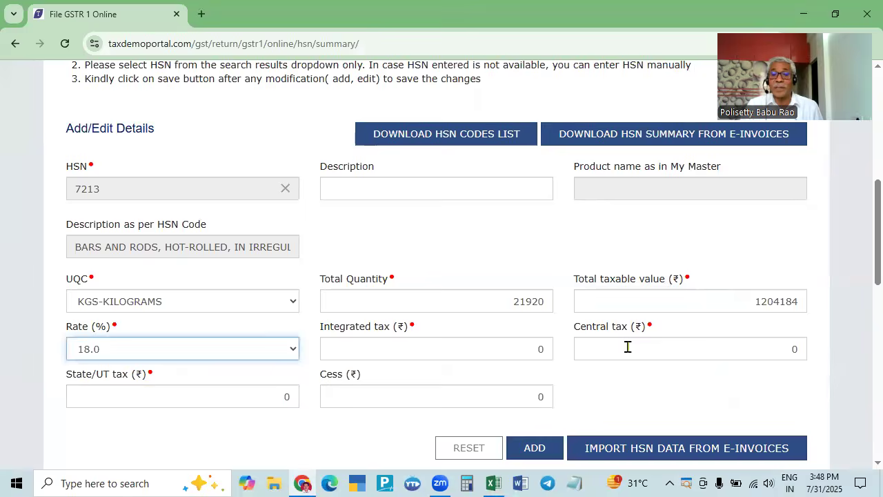
{"action": "left_click", "coordinate": [638, 348]}
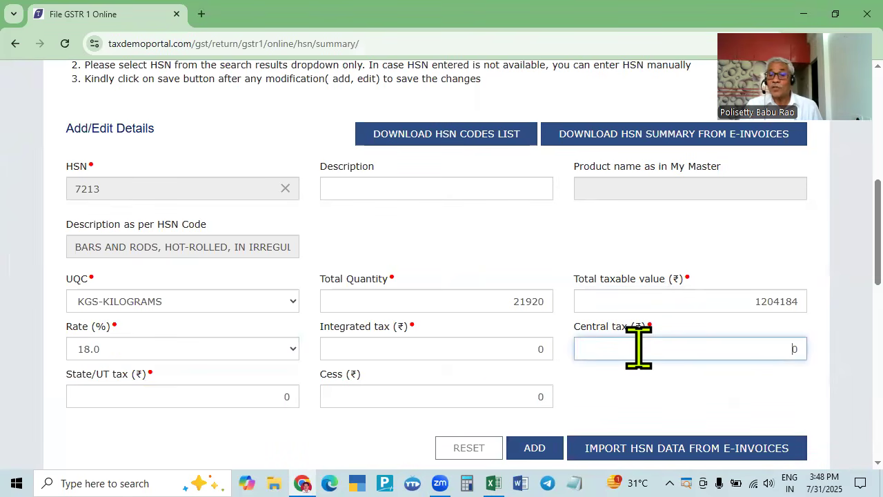
{"action": "left_click", "coordinate": [502, 348]}
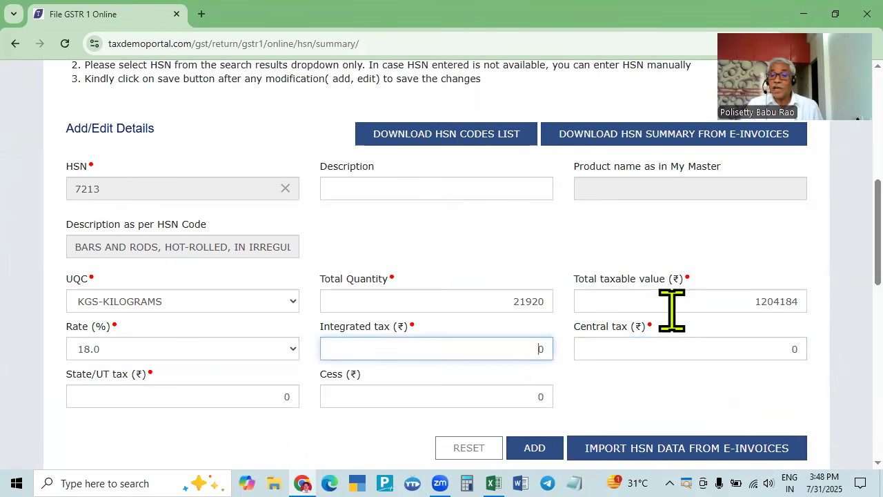
{"action": "key", "text": "Tab"}
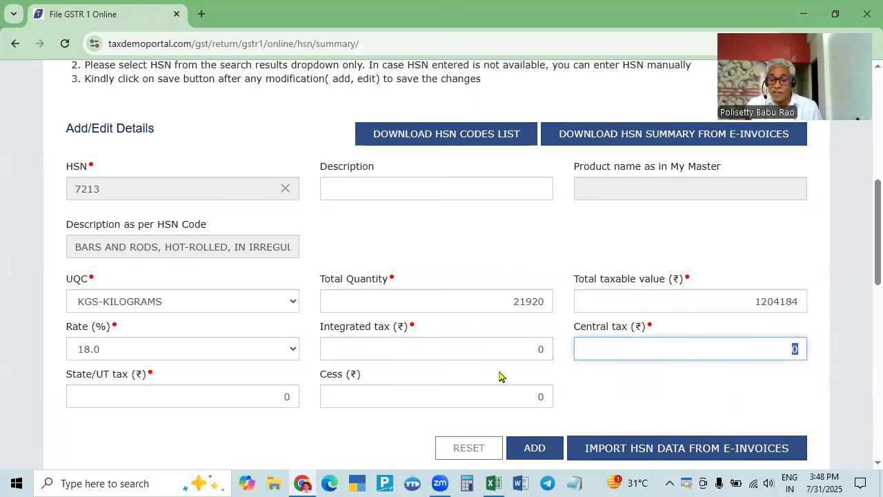
- Enter central tax and State/UT tax of 108376.56 each from the workbook's CGST figure
{"action": "key", "text": "alt+Tab"}
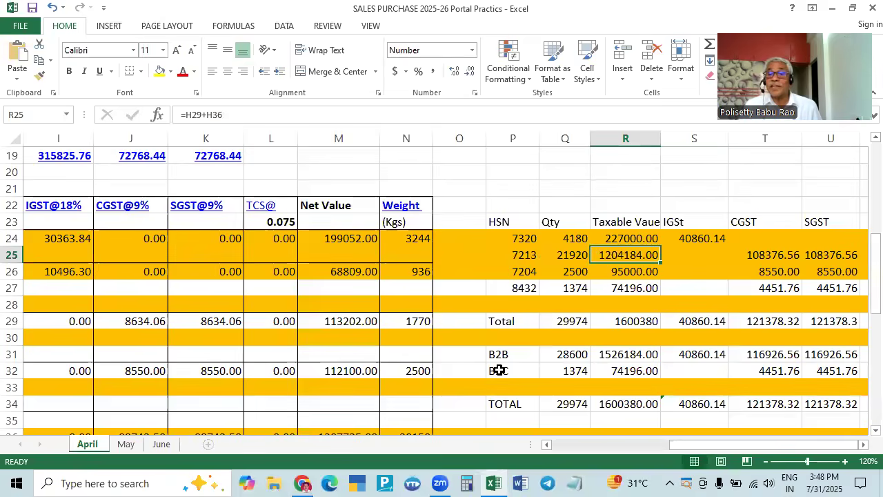
{"action": "left_click", "coordinate": [768, 252]}
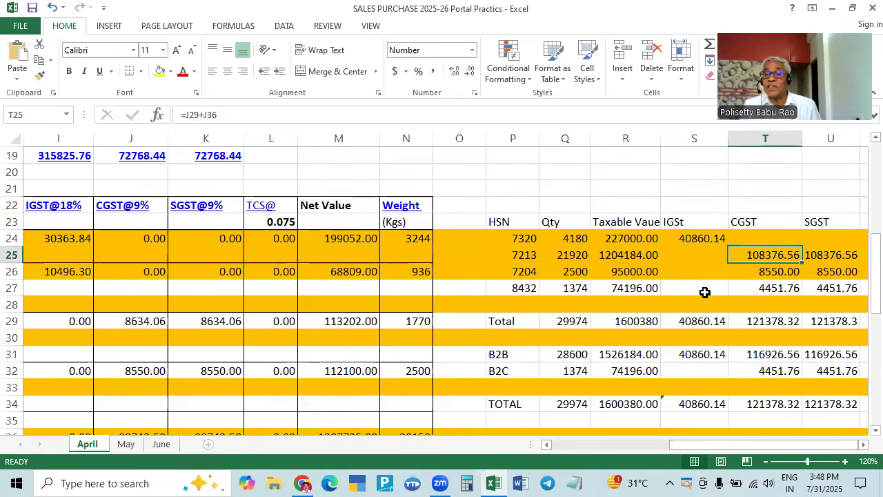
{"action": "key", "text": "alt+Tab"}
{"action": "type", "text": "1083"}
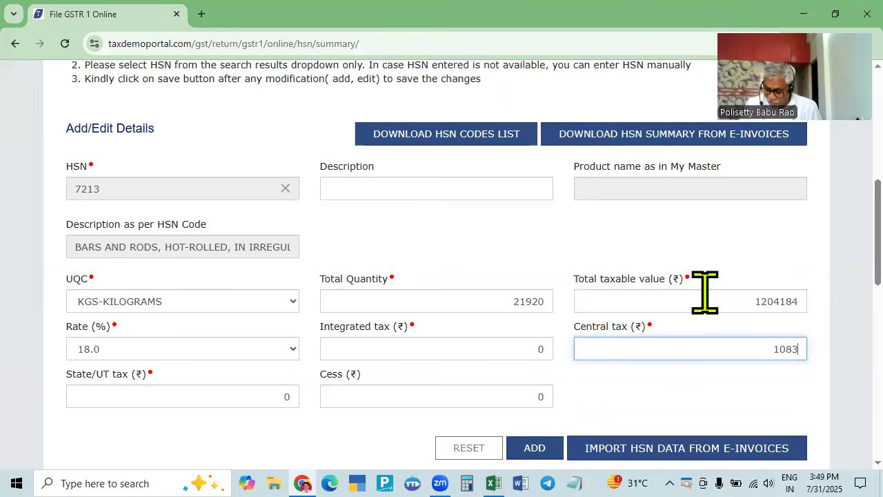
{"action": "type", "text": "76.56"}
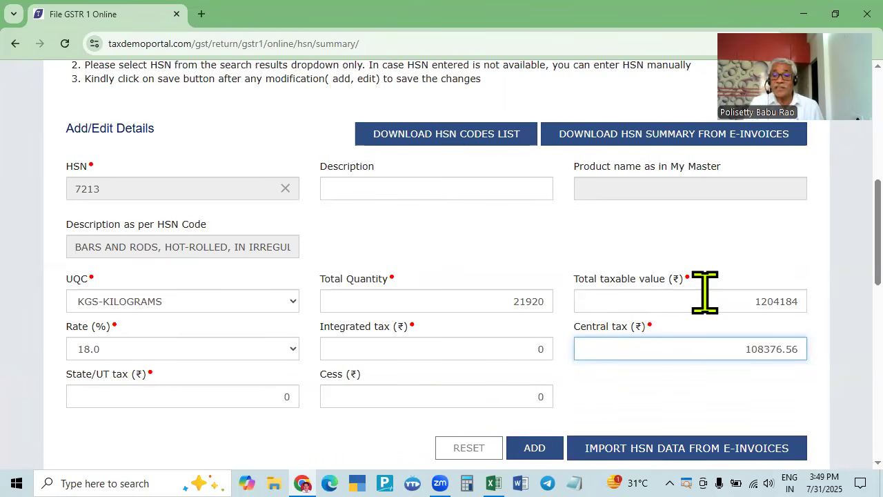
{"action": "key", "text": "alt+Tab"}
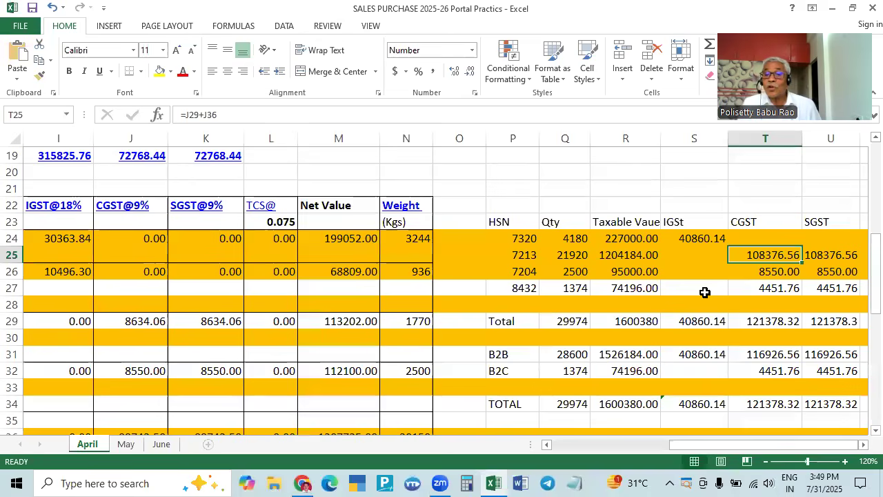
{"action": "key", "text": "alt+Tab"}
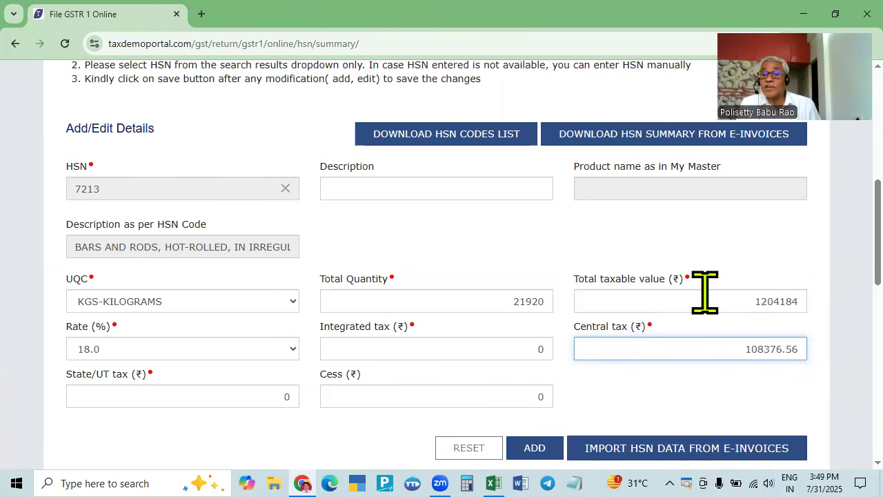
{"action": "key", "text": "Tab"}
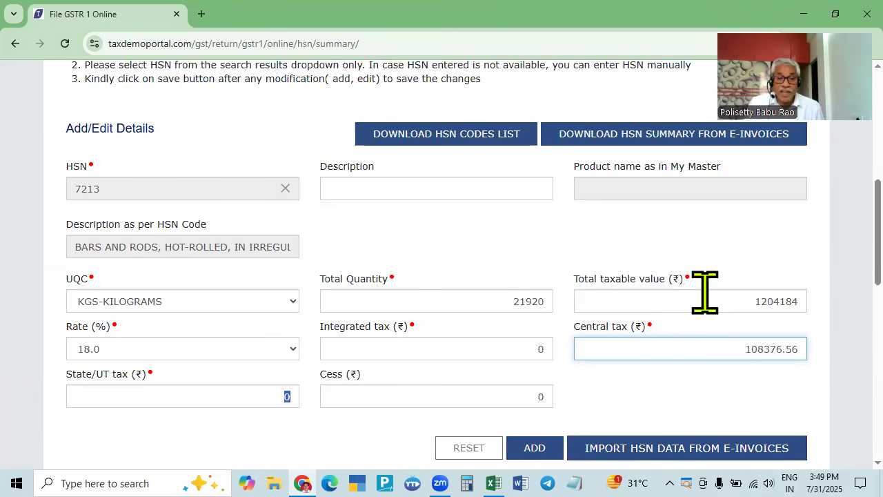
{"action": "type", "text": "108376.56"}
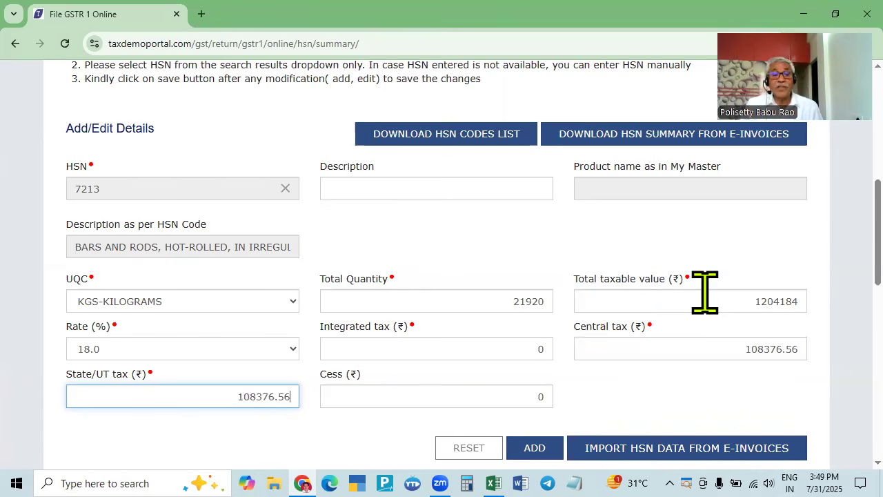
- Add the HSN 7213 row to the B2B HSN summary
{"action": "left_click", "coordinate": [533, 445]}
{"action": "scroll", "coordinate": [528, 414], "scroll_direction": "down", "scroll_amount": 8}
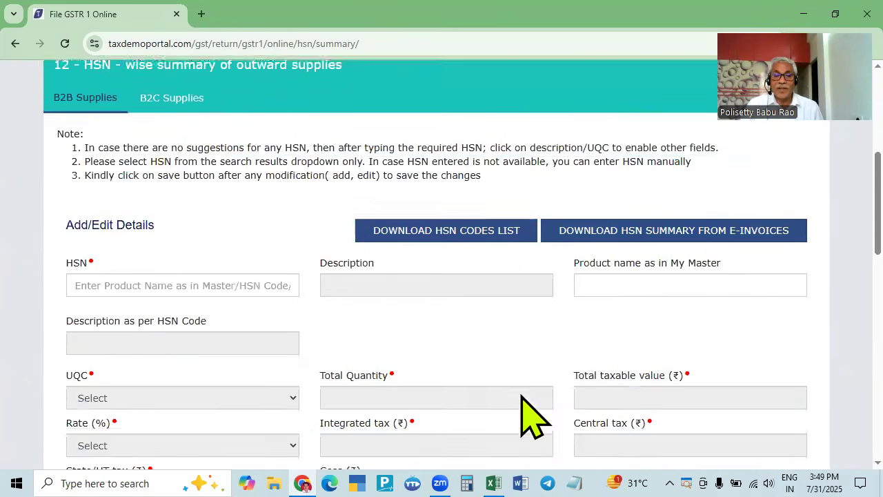
{"action": "scroll", "coordinate": [414, 407], "scroll_direction": "up", "scroll_amount": 10}
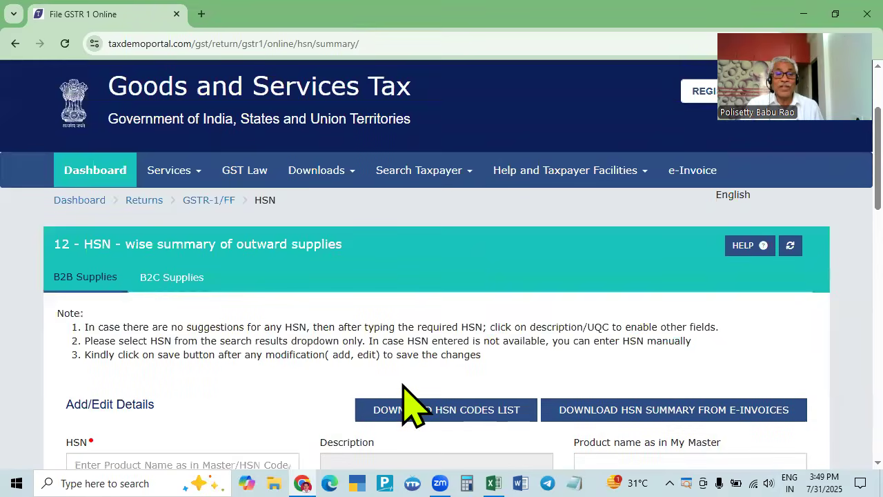
{"action": "key", "text": "alt+Tab"}
{"action": "scroll", "coordinate": [313, 362], "scroll_direction": "down", "scroll_amount": 2}
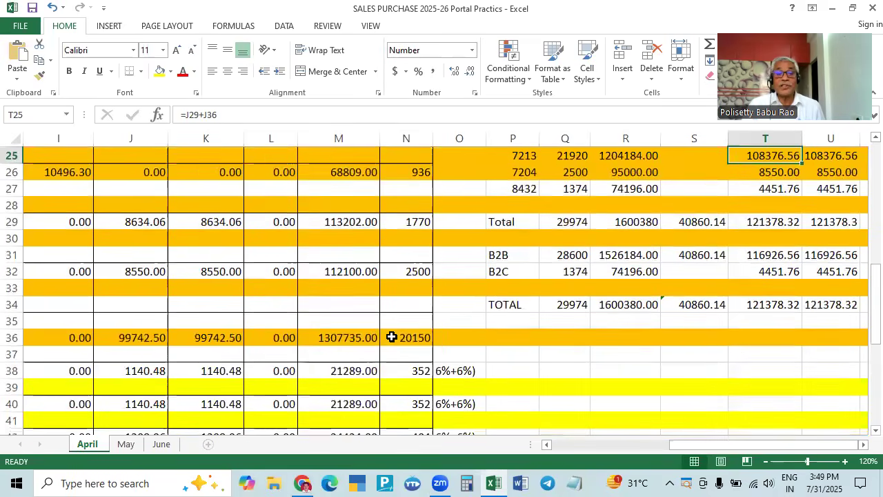
{"action": "scroll", "coordinate": [565, 290], "scroll_direction": "up", "scroll_amount": 2}
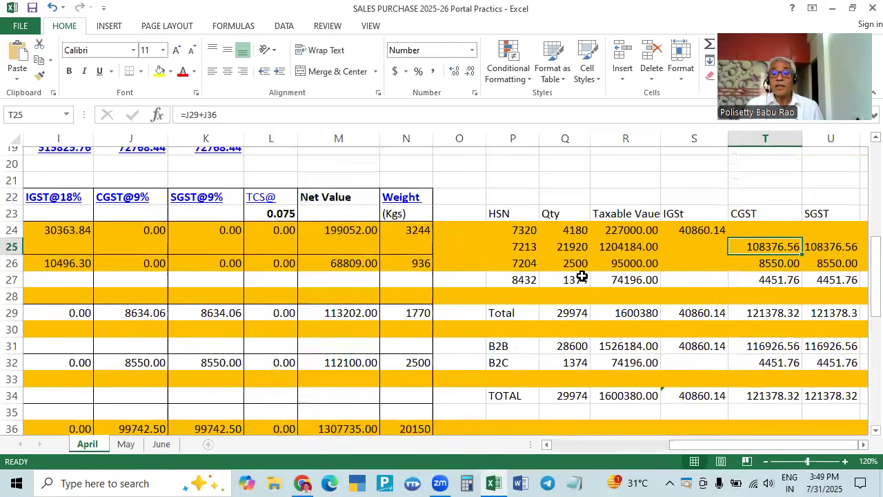
- Start a new B2B HSN entry with code 7204 and unit KGS-KILOGRAMS
{"action": "left_click", "coordinate": [531, 271]}
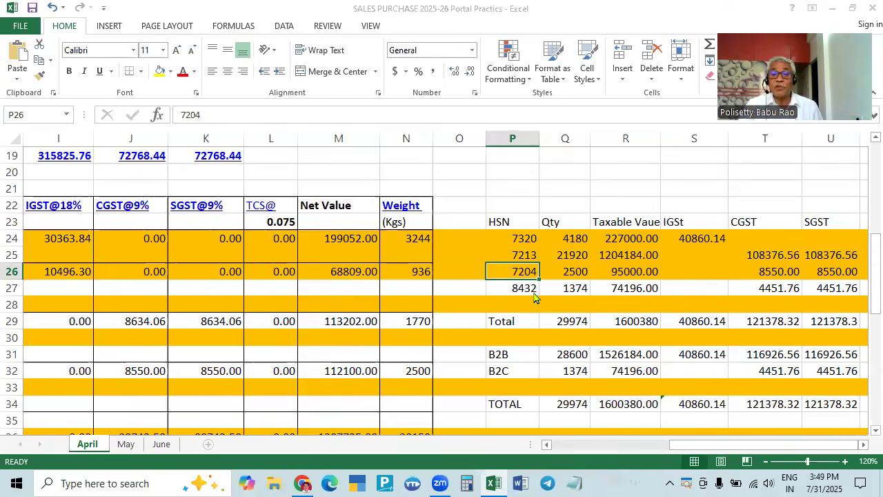
{"action": "key", "text": "alt+Tab"}
{"action": "scroll", "coordinate": [544, 315], "scroll_direction": "down", "scroll_amount": 2}
{"action": "left_click", "coordinate": [228, 331]}
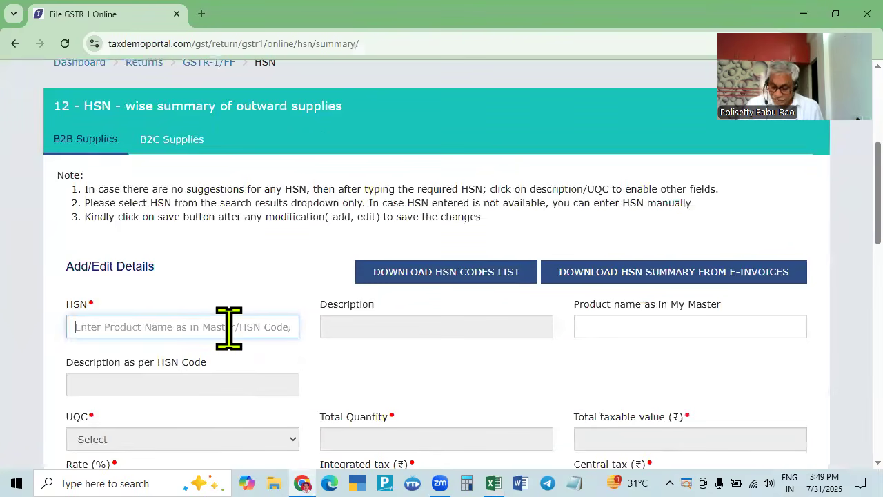
{"action": "type", "text": "7204"}
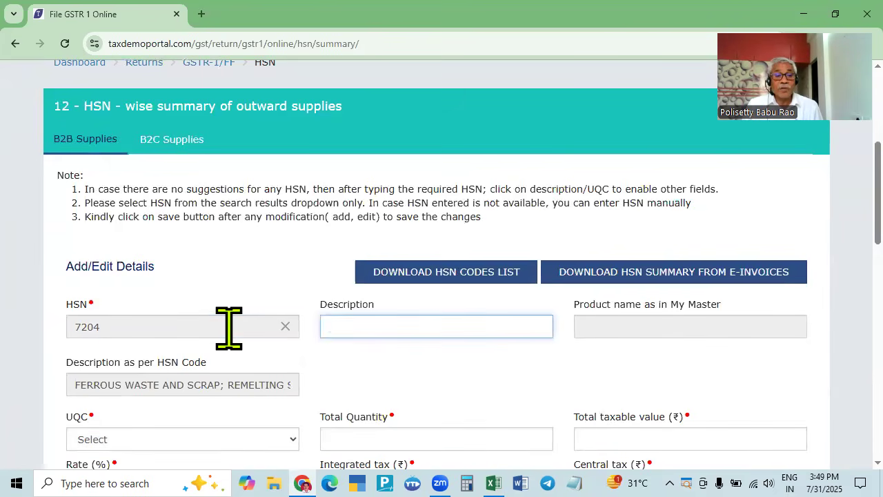
{"action": "key", "text": "Tab"}
{"action": "key", "text": "Tab"}
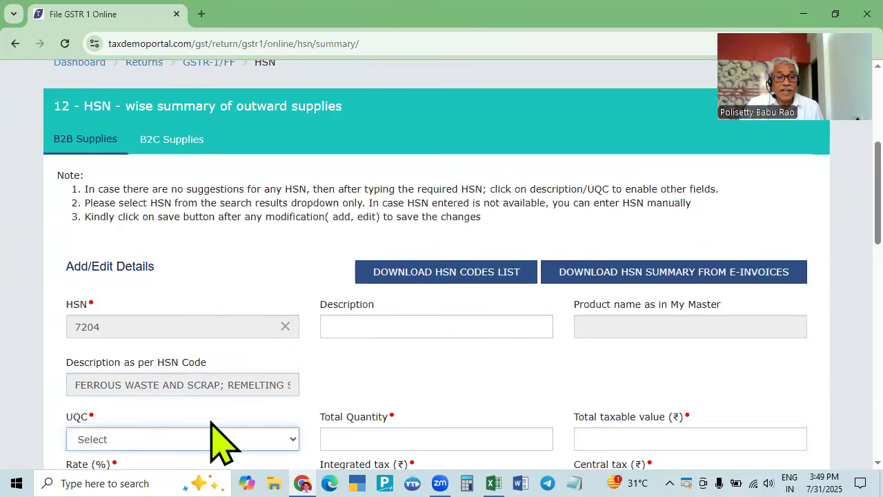
{"action": "left_click", "coordinate": [214, 439]}
{"action": "key", "text": "k"}
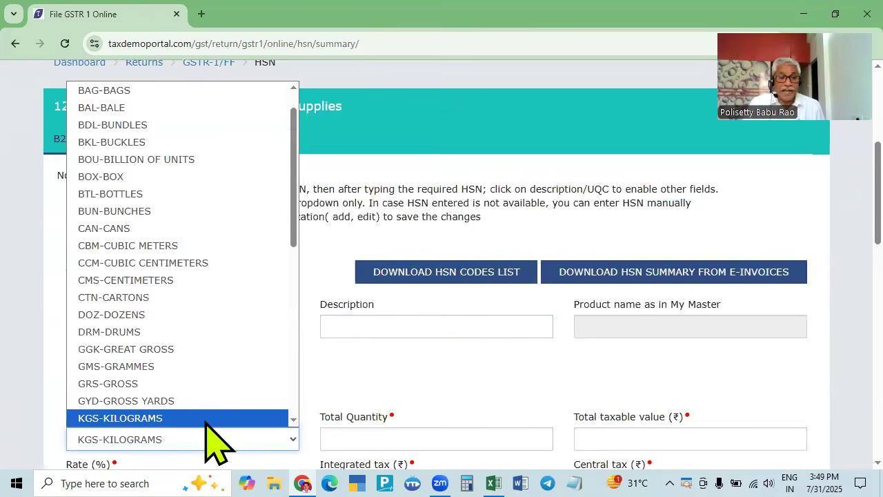
{"action": "left_click", "coordinate": [206, 423]}
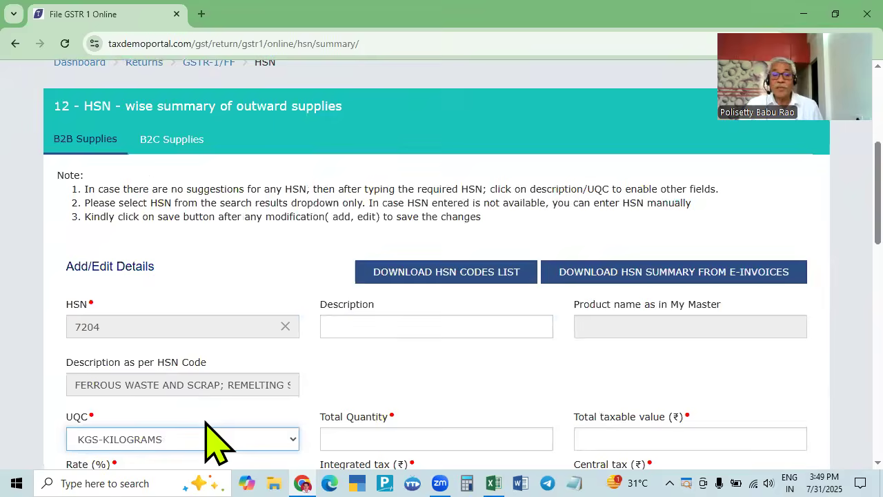
- Enter total quantity 2500 and taxable value 95000 for HSN 7204
{"action": "key", "text": "alt+Tab"}
{"action": "left_click", "coordinate": [570, 271]}
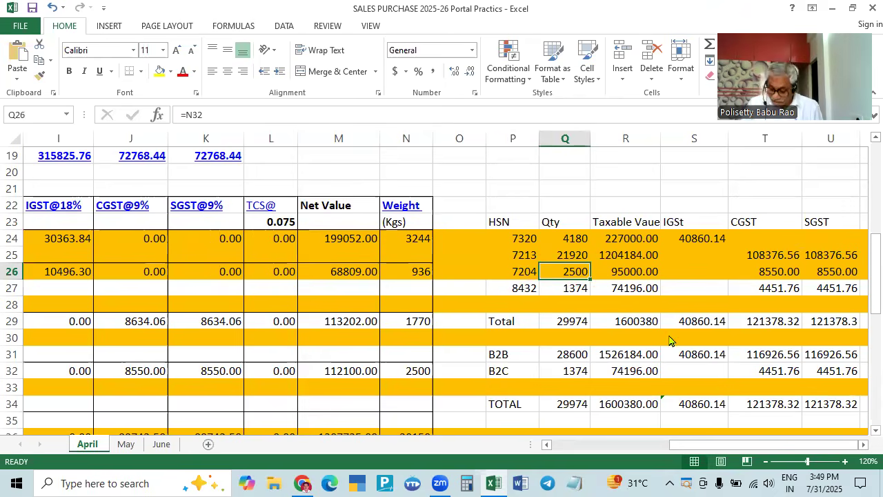
{"action": "key", "text": "alt+Tab"}
{"action": "left_click", "coordinate": [504, 442]}
{"action": "type", "text": "2500"}
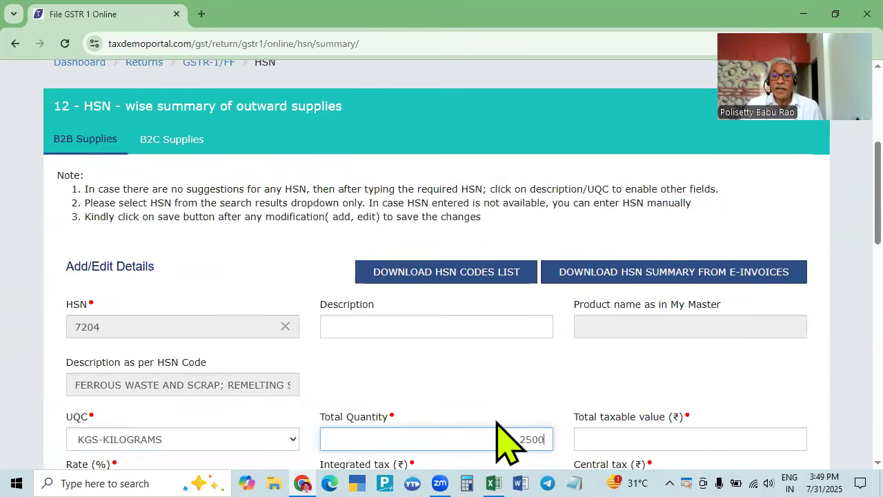
{"action": "key", "text": "Tab"}
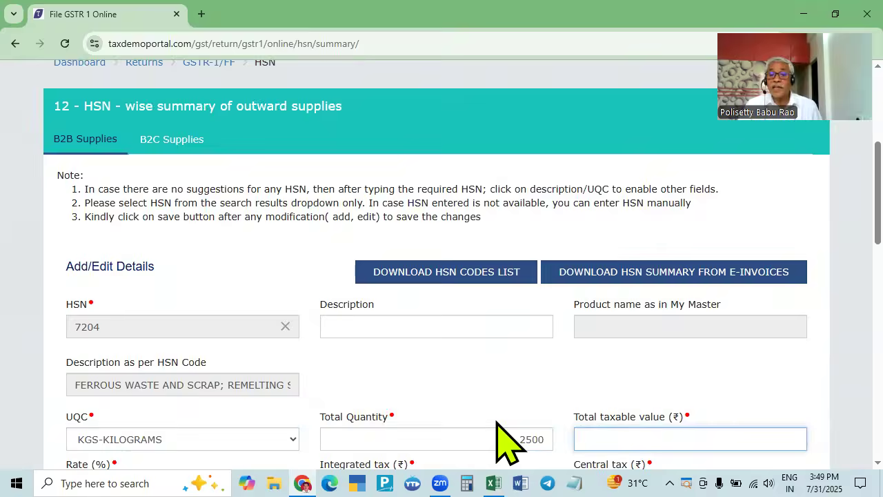
{"action": "key", "text": "alt+Tab"}
{"action": "left_click", "coordinate": [649, 276]}
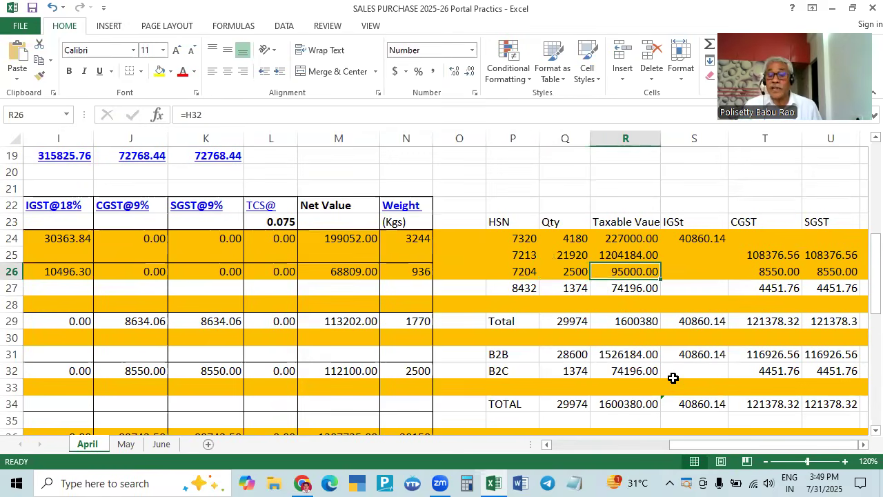
{"action": "key", "text": "alt+Tab"}
{"action": "type", "text": "95000"}
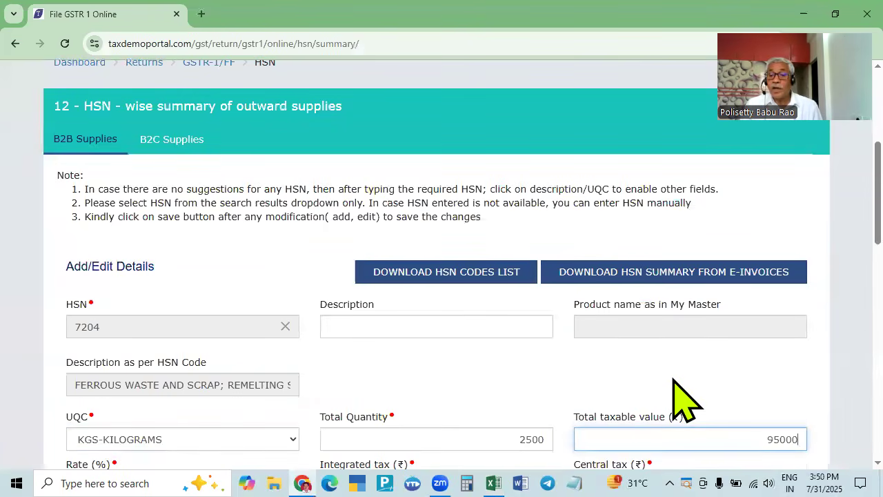
{"action": "key", "text": "Tab"}
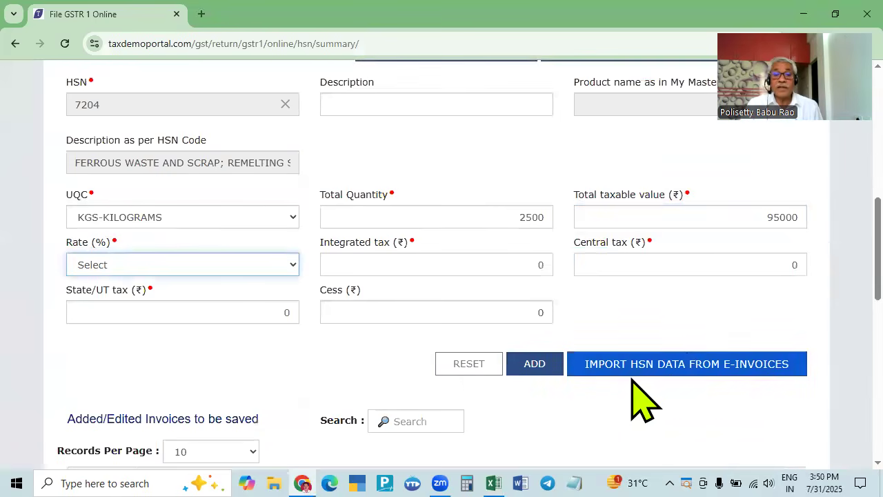
- Set the tax rate for HSN 7204 to 18.0%
{"action": "left_click", "coordinate": [191, 265]}
{"action": "key", "text": "1"}
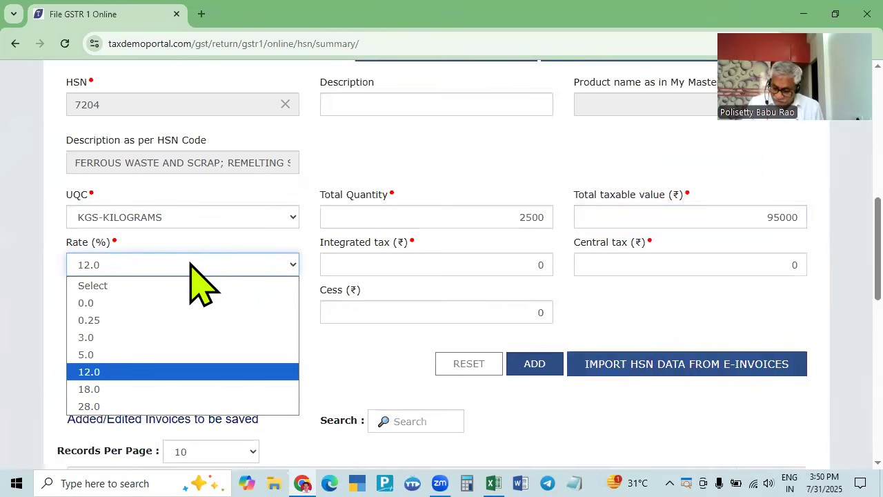
{"action": "key", "text": "8"}
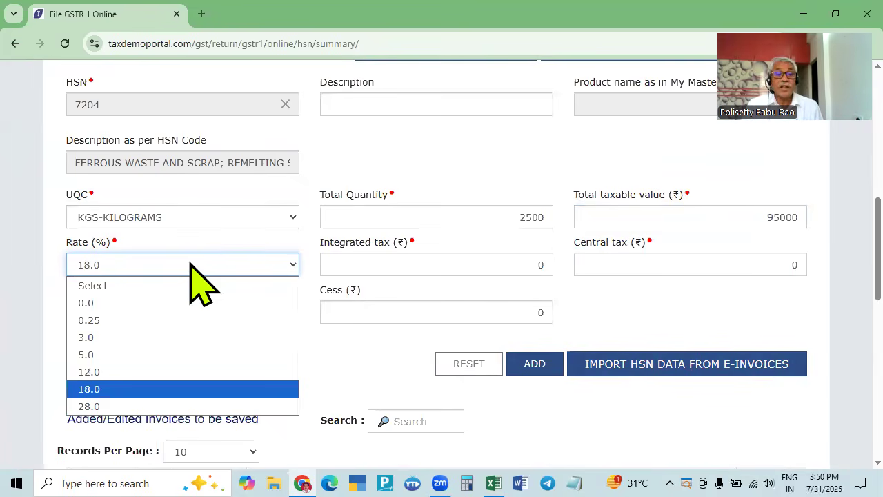
{"action": "key", "text": "Return"}
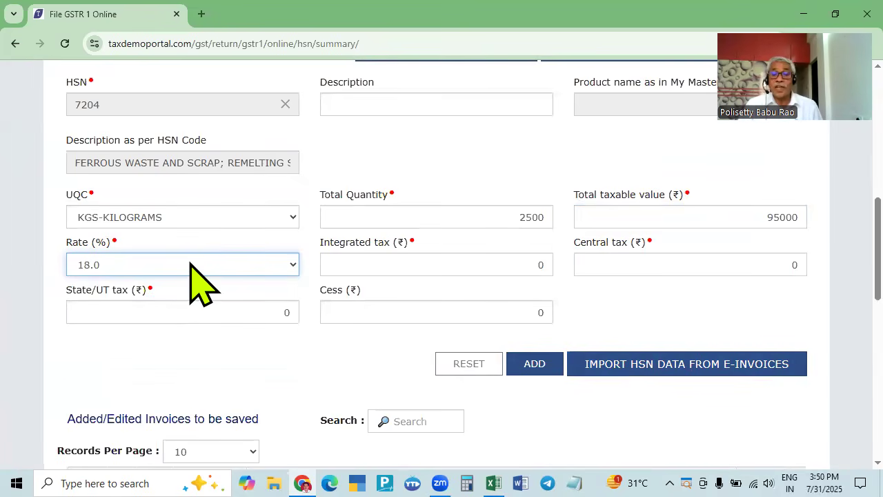
{"action": "key", "text": "alt+Tab"}
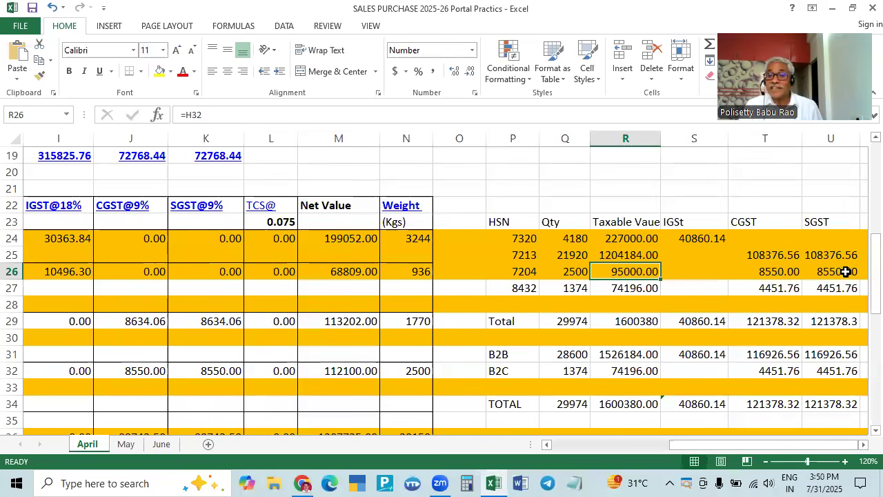
{"action": "key", "text": "alt+Tab"}
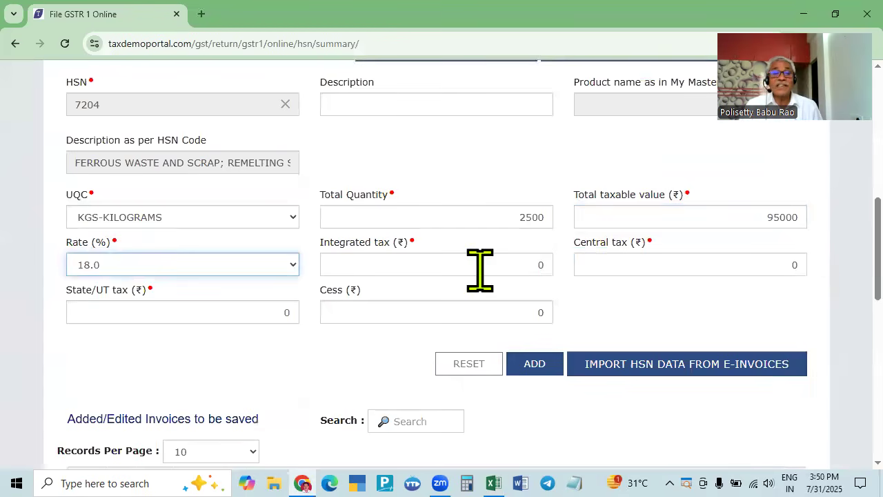
{"action": "left_click", "coordinate": [603, 255]}
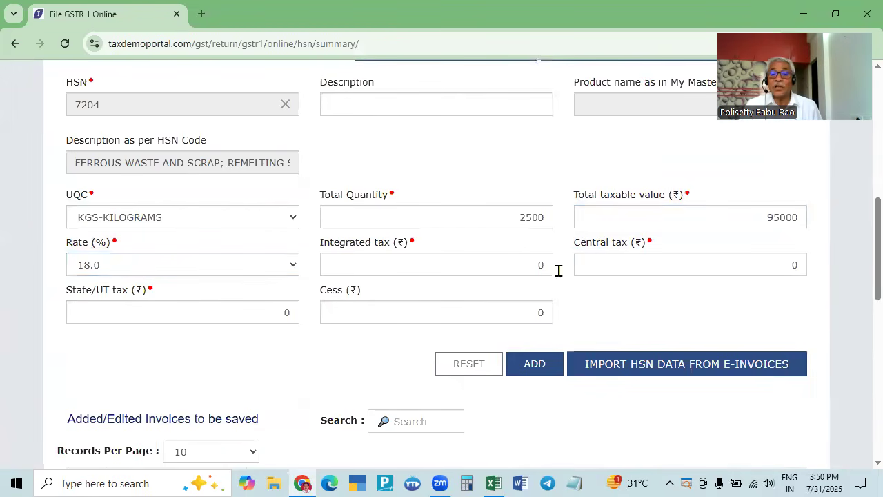
{"action": "left_click", "coordinate": [384, 265]}
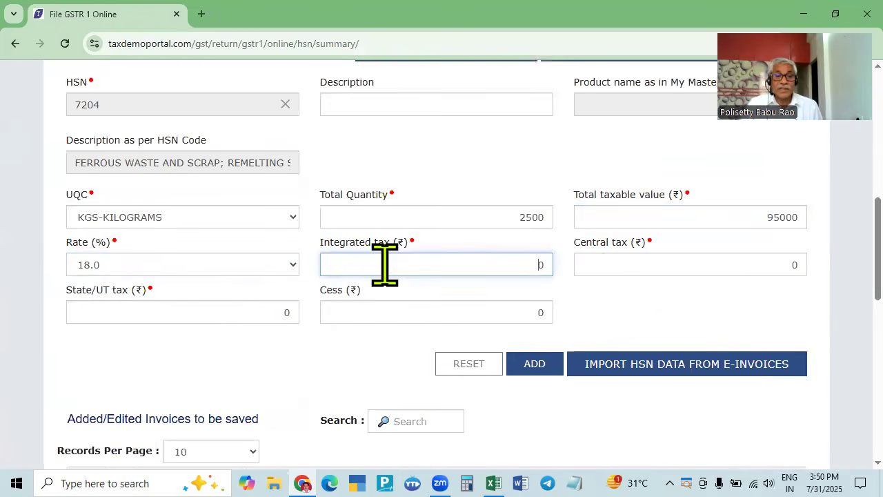
{"action": "left_click", "coordinate": [169, 264]}
{"action": "left_click", "coordinate": [170, 264]}
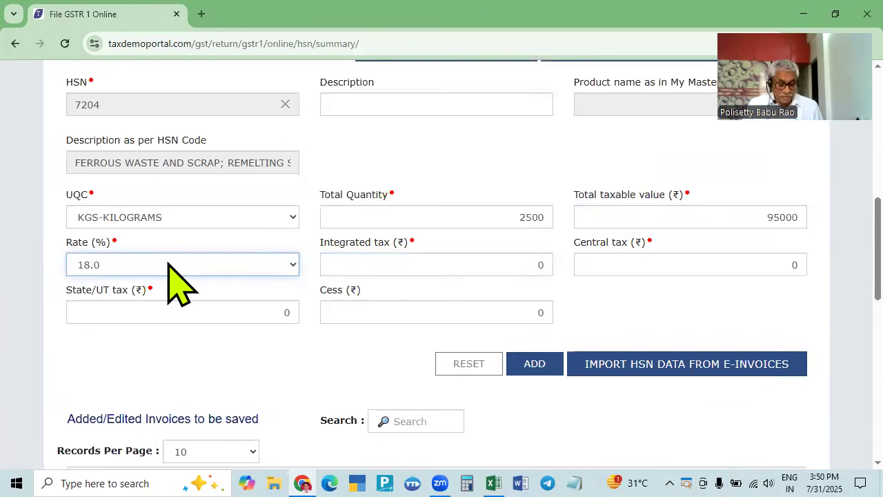
{"action": "key", "text": "Tab"}
{"action": "key", "text": "Tab"}
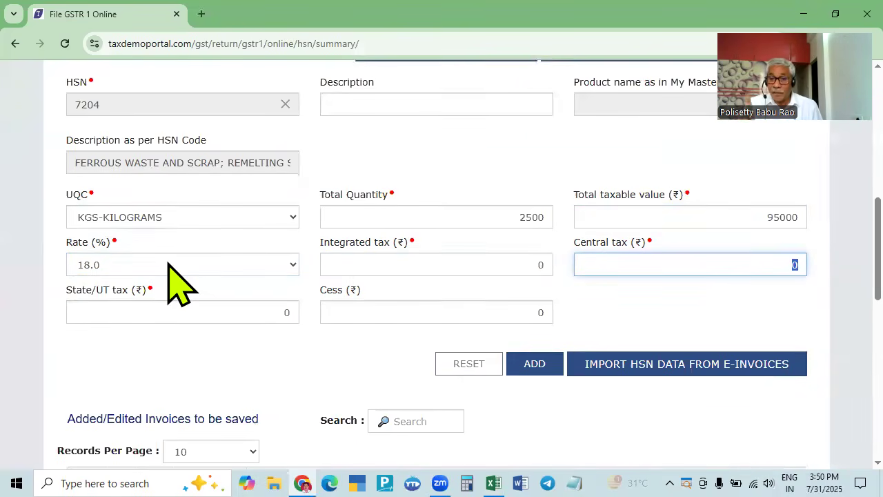
- Enter 8550 central and state/UT tax and add the HSN 7204 row
{"action": "key", "text": "alt+Tab"}
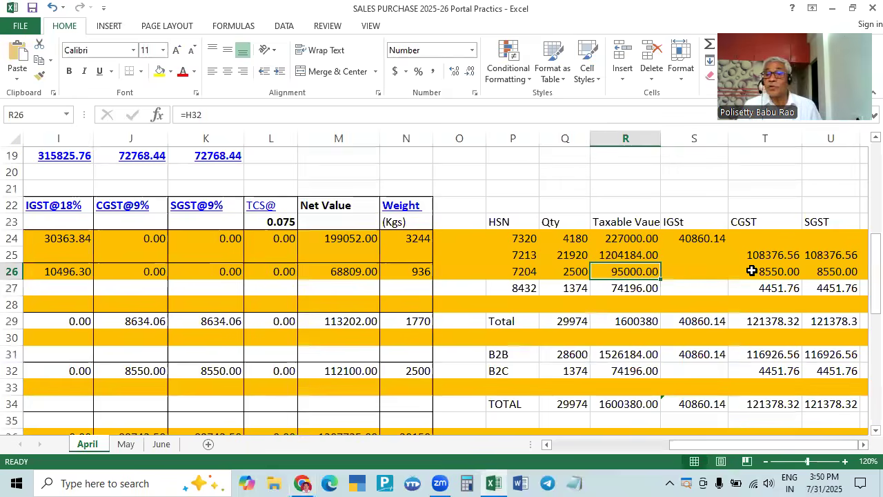
{"action": "key", "text": "alt+Tab"}
{"action": "type", "text": "88"}
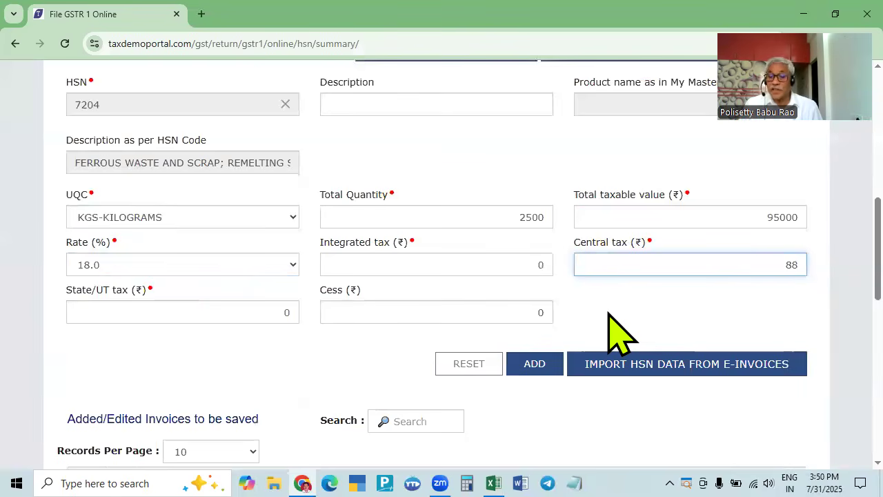
{"action": "key", "text": "BackSpace"}
{"action": "type", "text": "550"}
{"action": "key", "text": "Tab"}
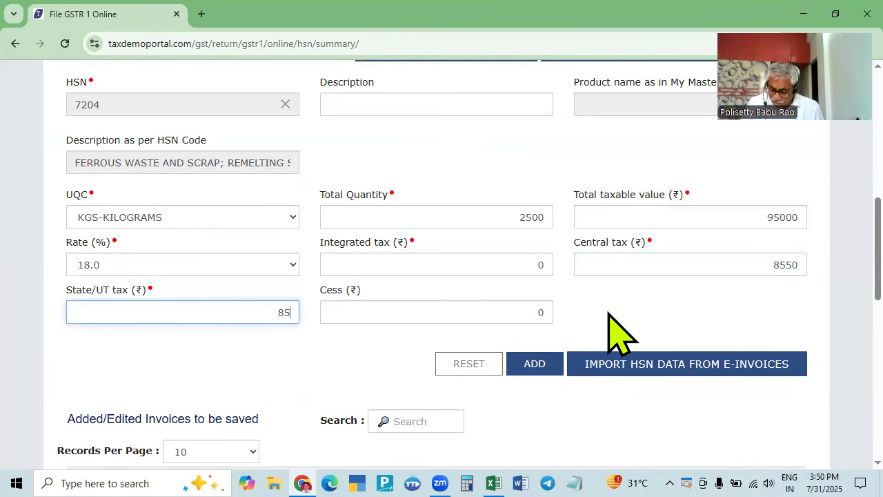
{"action": "left_click", "coordinate": [532, 364]}
{"action": "key", "text": "alt+Tab"}
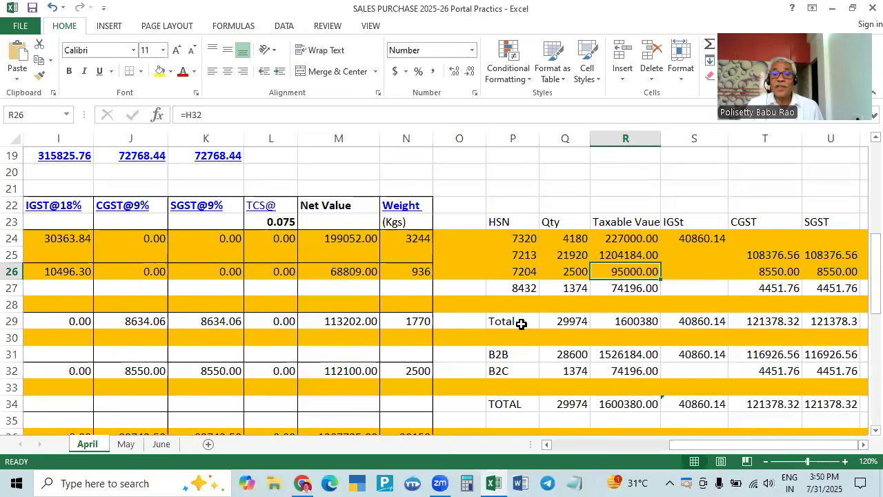
- Check B2B HSN rows 7320, 7213 and 7204 against the worksheet, then open B2C Supplies
{"action": "key", "text": "alt+Tab"}
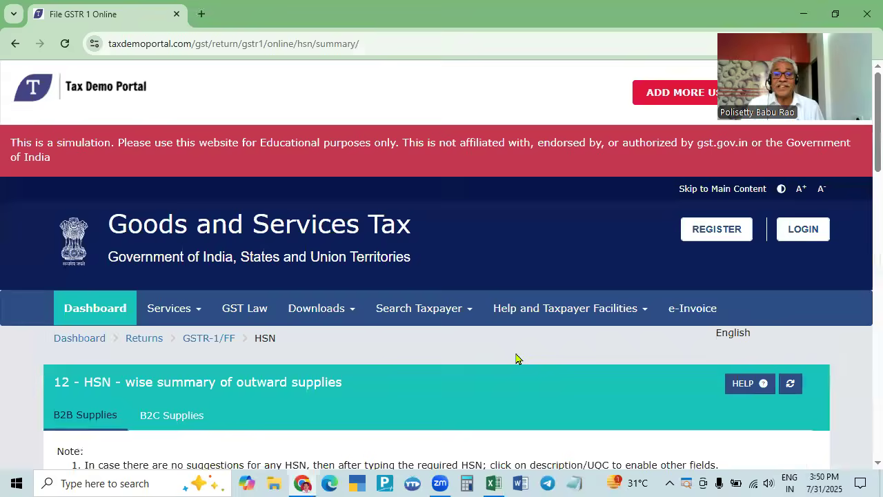
{"action": "scroll", "coordinate": [529, 375], "scroll_direction": "down", "scroll_amount": 10}
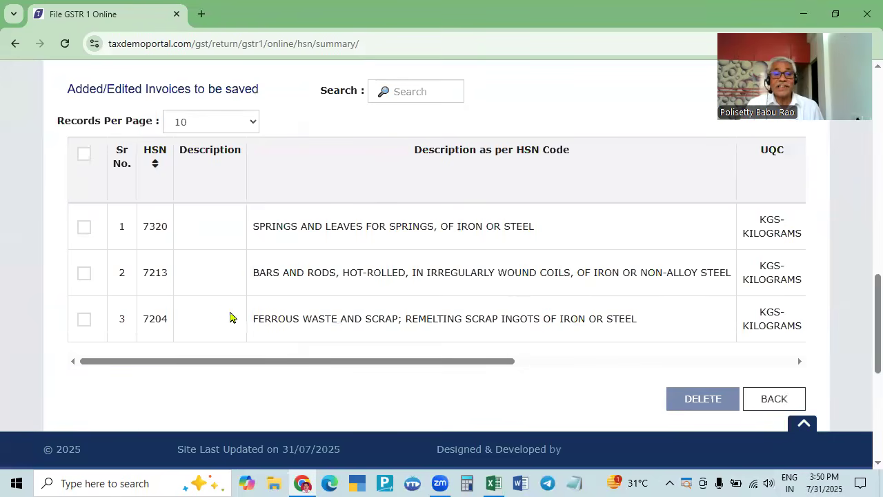
{"action": "key", "text": "alt+Tab"}
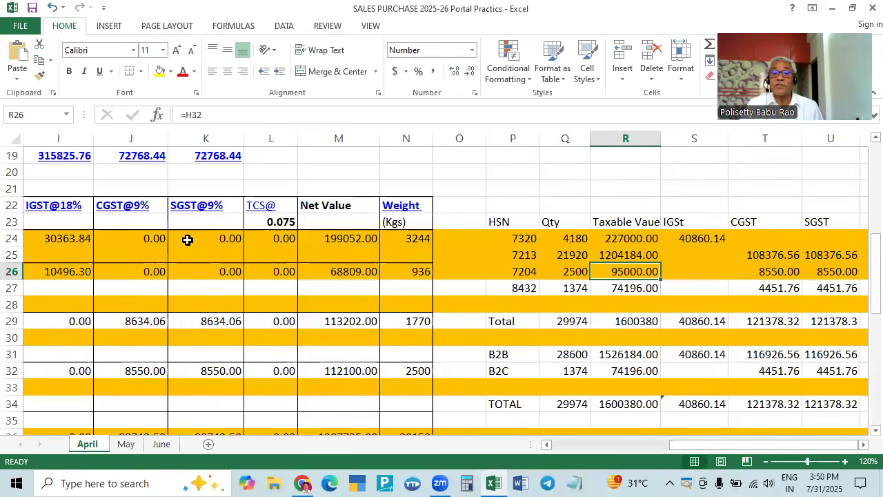
{"action": "key", "text": "alt+Tab"}
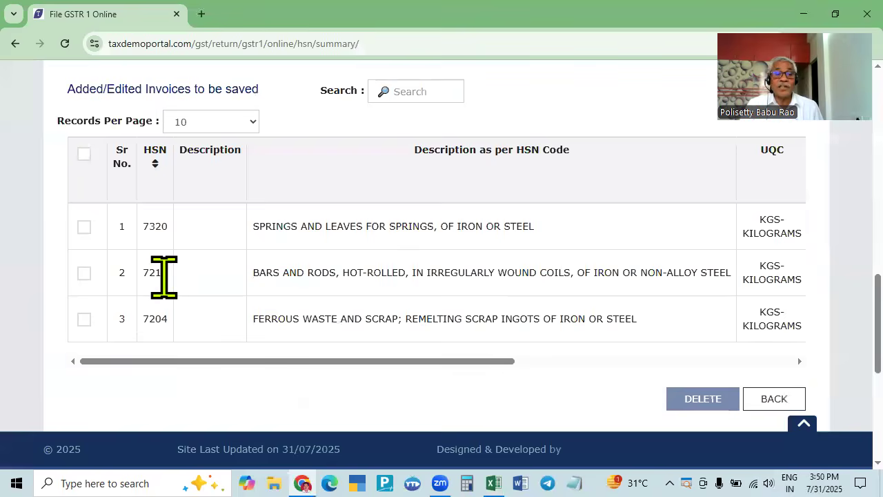
{"action": "key", "text": "alt+Tab"}
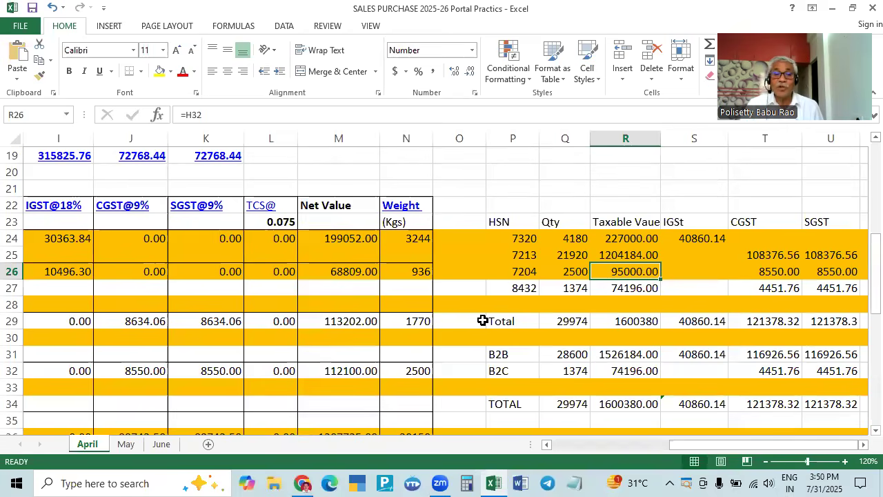
{"action": "key", "text": "alt+Tab"}
{"action": "scroll", "coordinate": [389, 362], "scroll_direction": "up", "scroll_amount": 6}
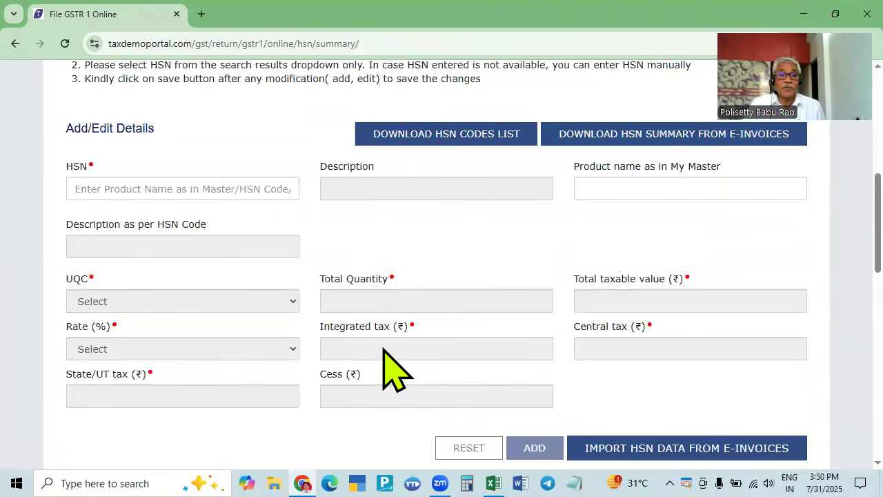
{"action": "scroll", "coordinate": [384, 348], "scroll_direction": "down", "scroll_amount": 5}
{"action": "scroll", "coordinate": [384, 349], "scroll_direction": "up", "scroll_amount": 10}
{"action": "scroll", "coordinate": [158, 414], "scroll_direction": "down", "scroll_amount": 2}
{"action": "left_click", "coordinate": [170, 279]}
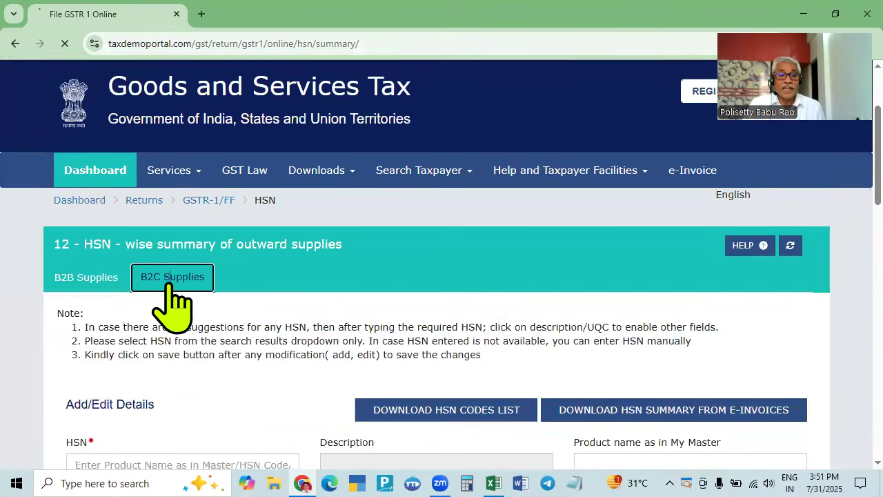
- Start a B2C HSN entry for code 8432 with unit KGS-KILOGRAMS
{"action": "scroll", "coordinate": [359, 331], "scroll_direction": "down", "scroll_amount": 10}
{"action": "scroll", "coordinate": [357, 324], "scroll_direction": "up", "scroll_amount": 4}
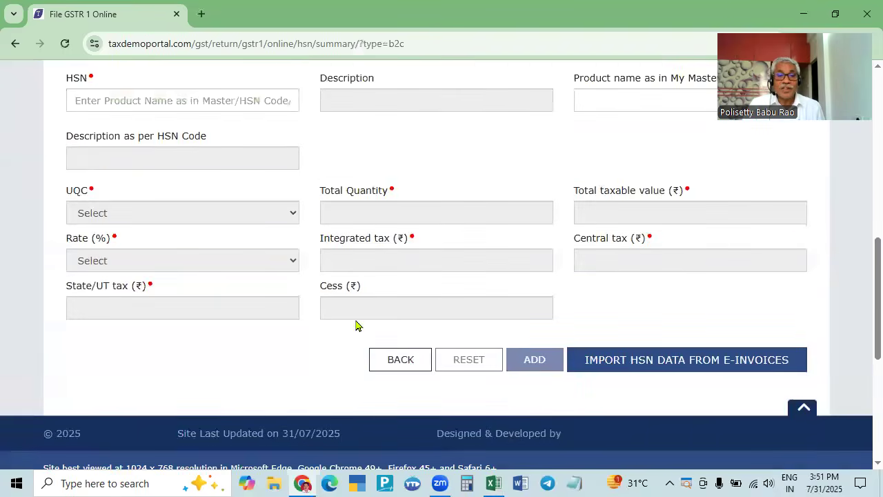
{"action": "scroll", "coordinate": [357, 324], "scroll_direction": "up", "scroll_amount": 4}
{"action": "key", "text": "alt+Tab"}
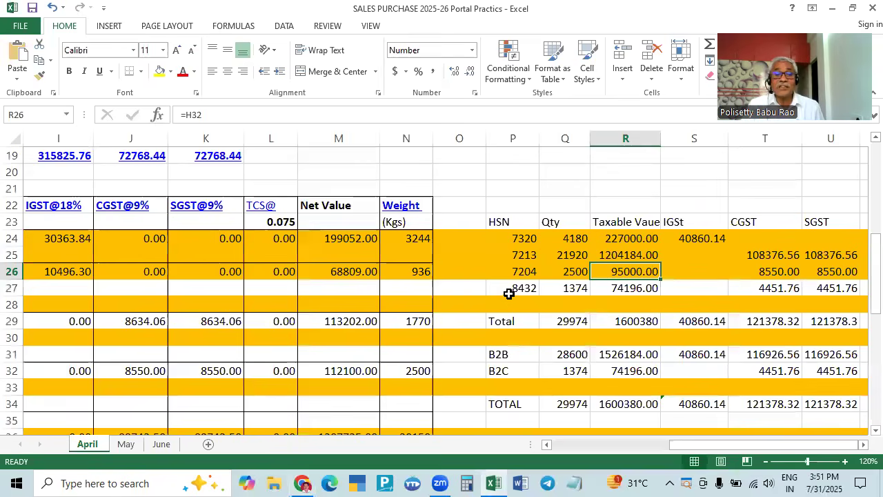
{"action": "key", "text": "alt+Tab"}
{"action": "left_click", "coordinate": [159, 381]}
{"action": "type", "text": "843"}
{"action": "key", "text": "Tab"}
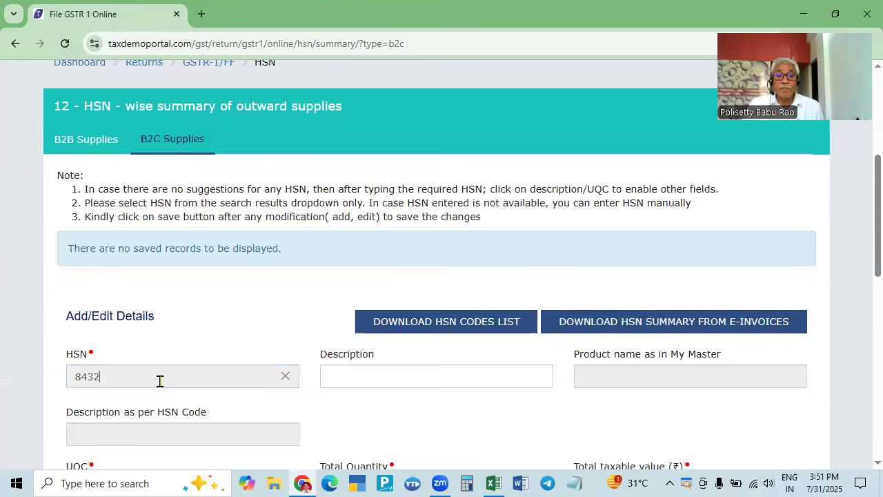
{"action": "scroll", "coordinate": [159, 381], "scroll_direction": "down", "scroll_amount": 2}
{"action": "key", "text": "Tab"}
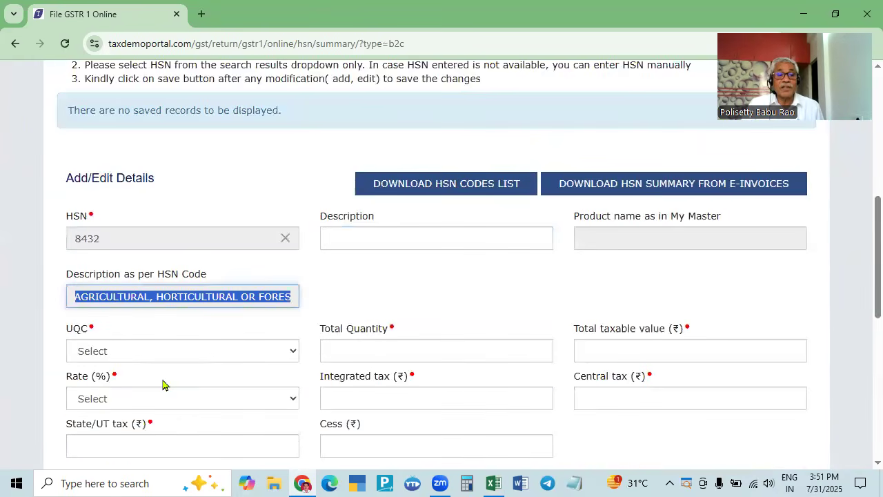
{"action": "key", "text": "Tab"}
{"action": "left_click", "coordinate": [152, 357]}
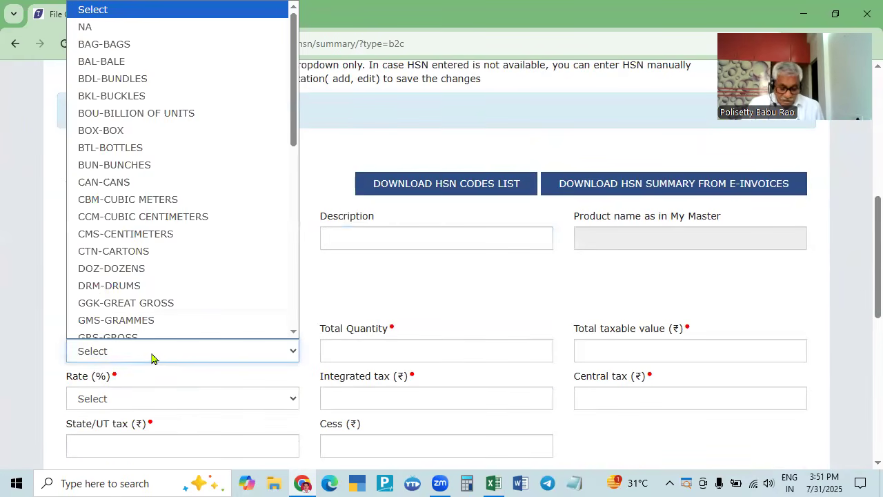
{"action": "key", "text": "k"}
{"action": "key", "text": "Return"}
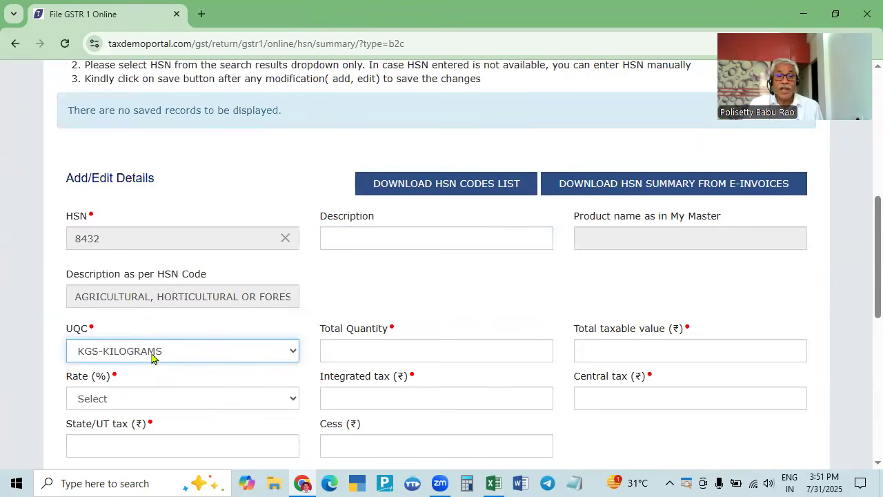
- Enter total quantity 1374 for HSN 8432, correcting the mistaken 74196
{"action": "key", "text": "alt+Tab"}
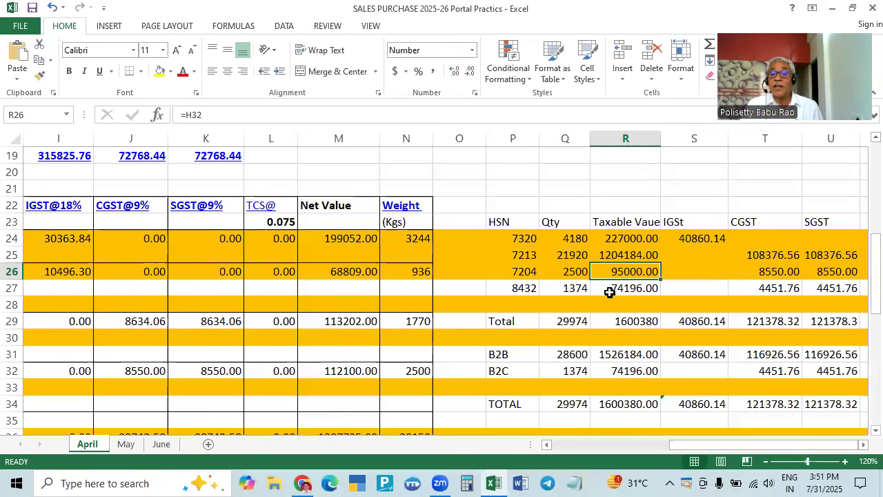
{"action": "key", "text": "alt+Tab"}
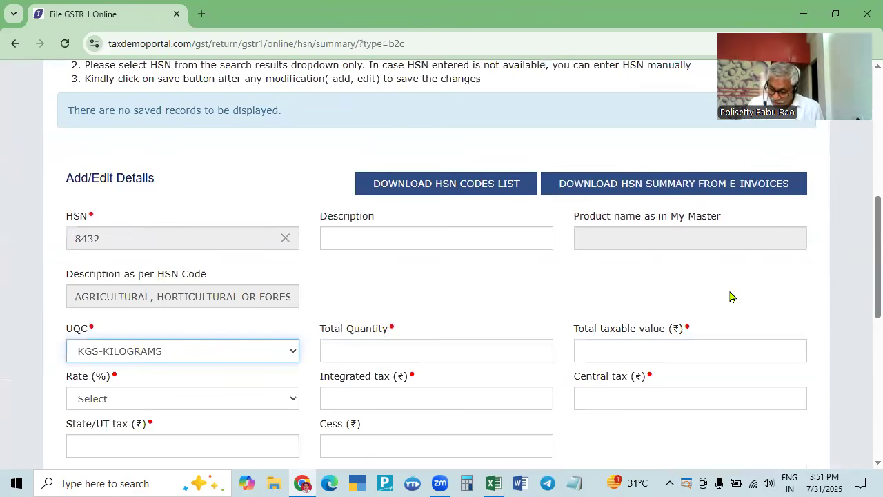
{"action": "left_click", "coordinate": [532, 349]}
{"action": "type", "text": "74196"}
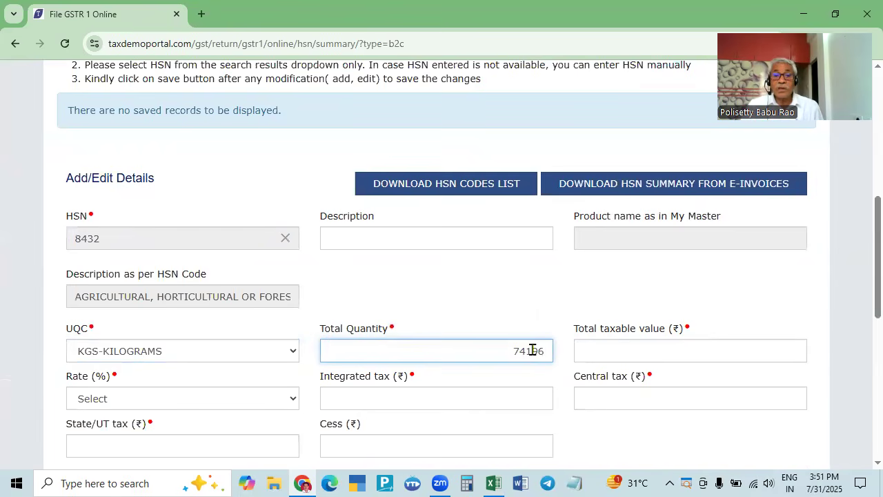
{"action": "left_click_drag", "start_coordinate": [509, 358], "coordinate": [562, 359]}
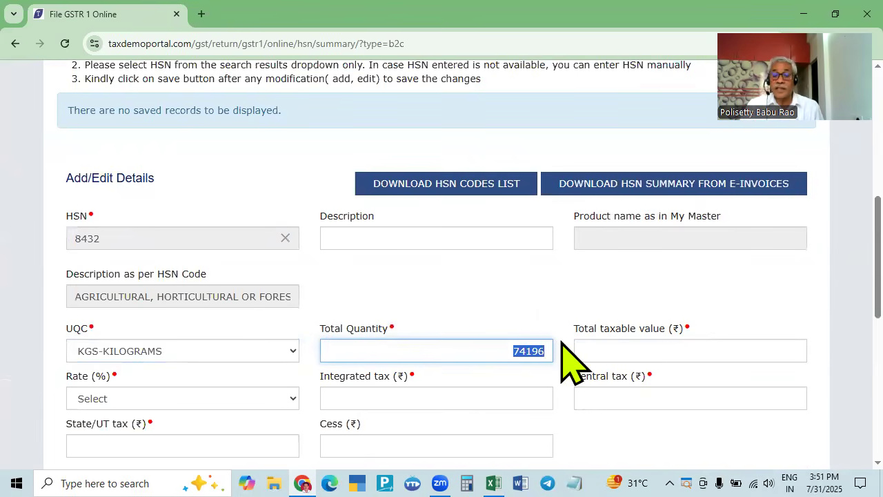
{"action": "key", "text": "BackSpace"}
{"action": "key", "text": "alt+Tab"}
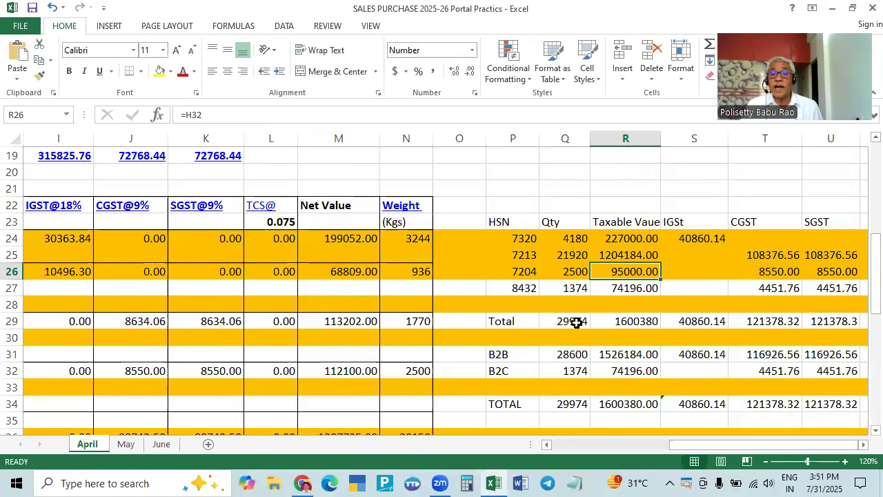
{"action": "key", "text": "alt+Tab"}
{"action": "type", "text": "1374"}
{"action": "key", "text": "Tab"}
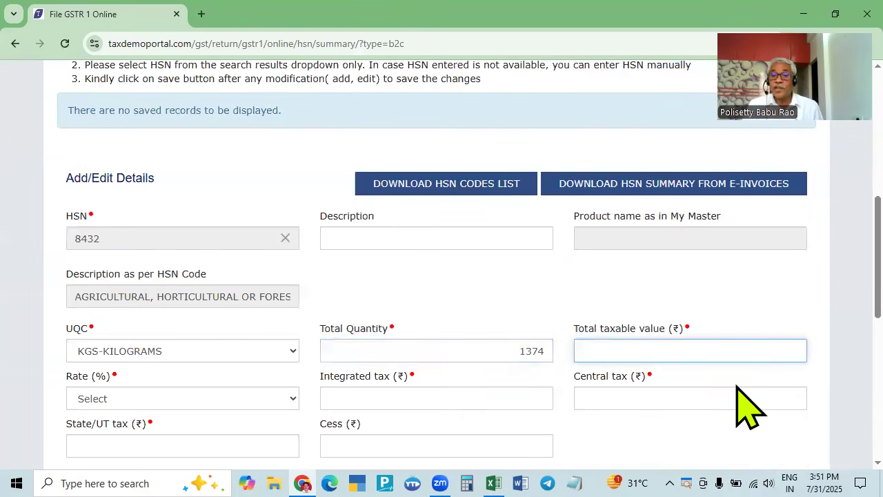
- Enter taxable value 74196 and select the 12.0% rate
{"action": "key", "text": "alt+Tab"}
{"action": "key", "text": "alt+Tab"}
{"action": "type", "text": "7"}
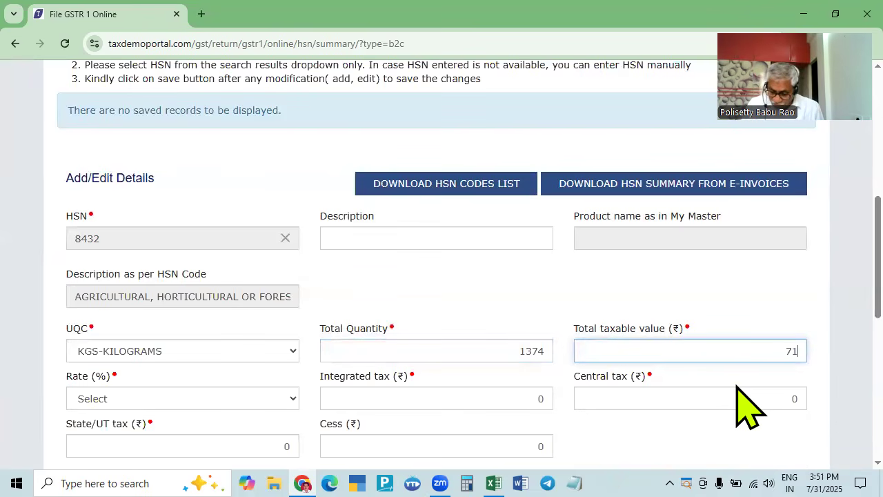
{"action": "type", "text": "4196"}
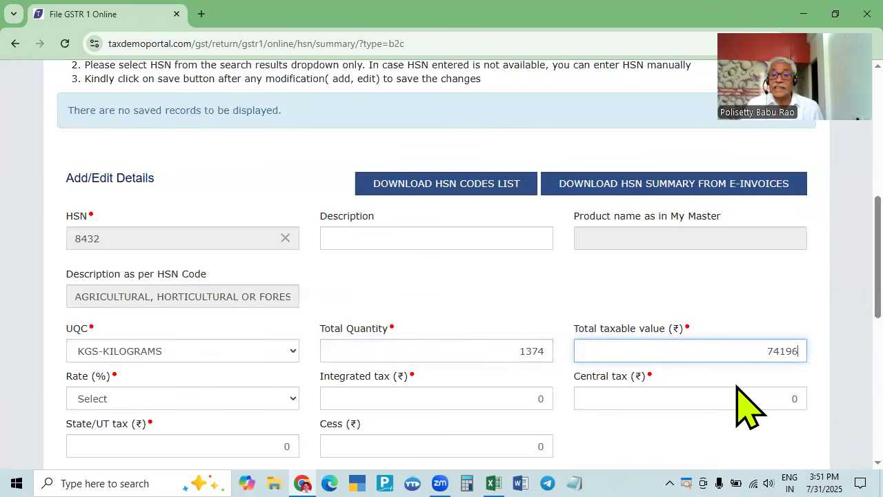
{"action": "key", "text": "alt+Tab"}
{"action": "left_click", "coordinate": [643, 289]}
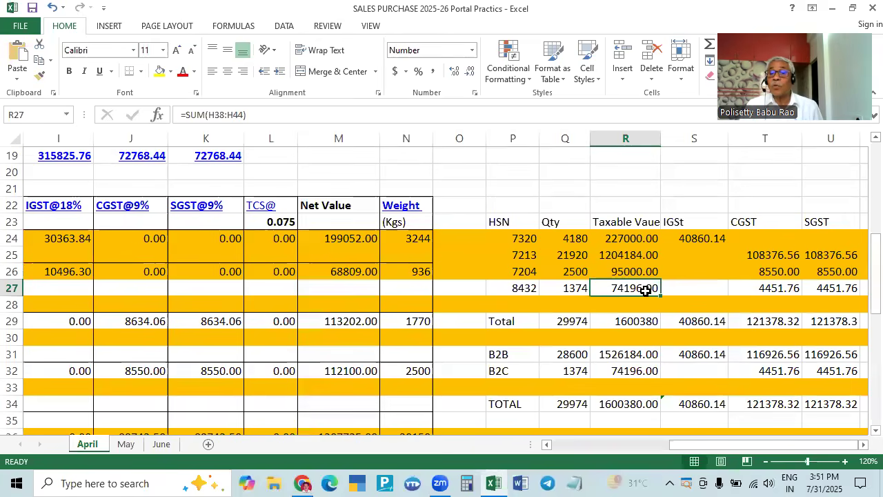
{"action": "left_click", "coordinate": [795, 288]}
{"action": "key", "text": "alt+Tab"}
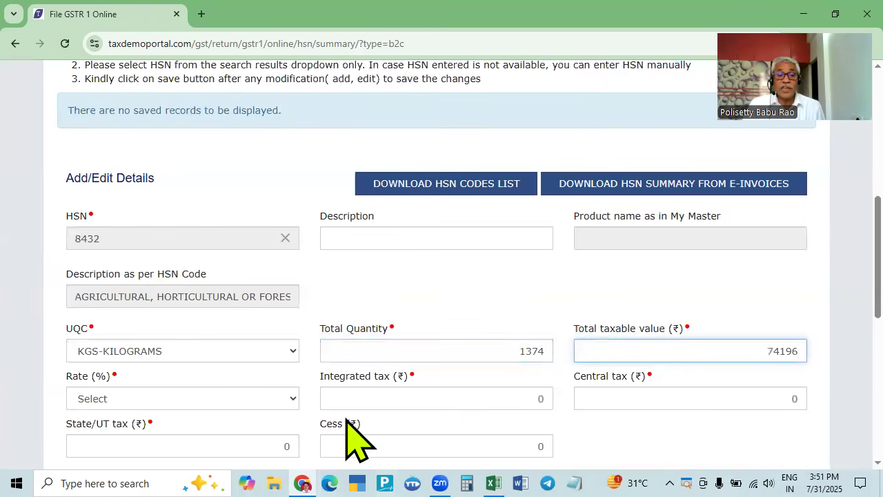
{"action": "left_click", "coordinate": [228, 404]}
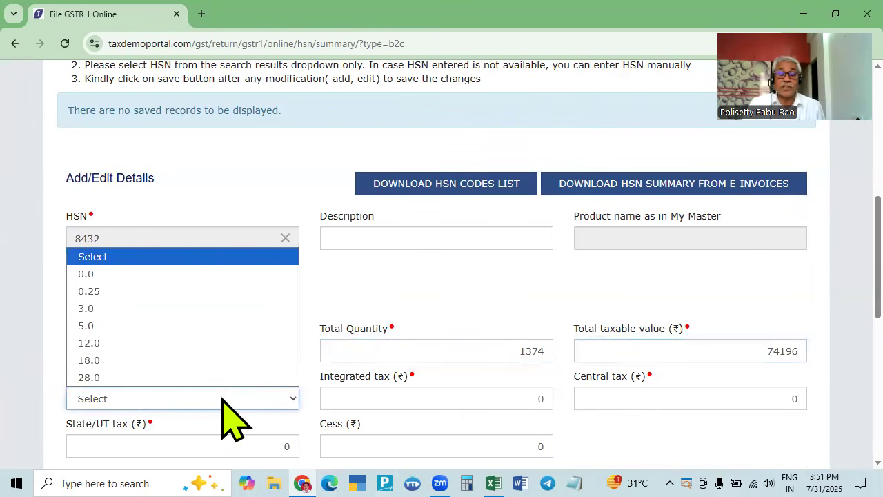
{"action": "key", "text": "1"}
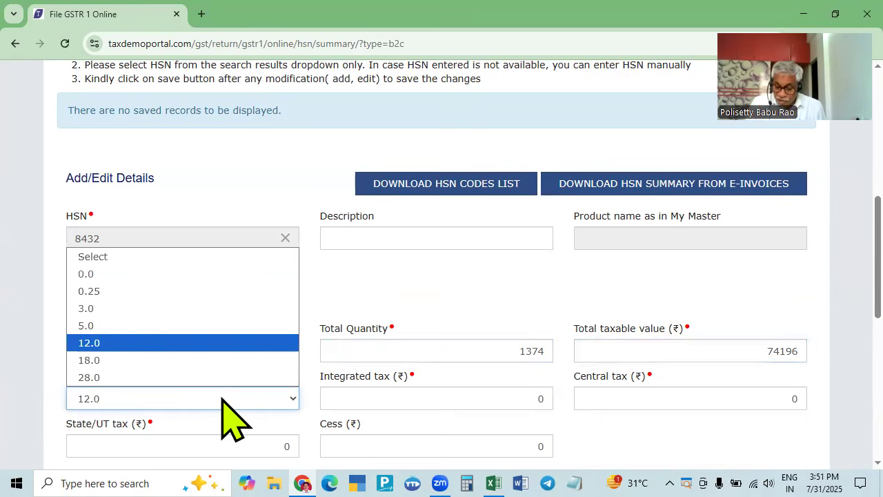
{"action": "key", "text": "Return"}
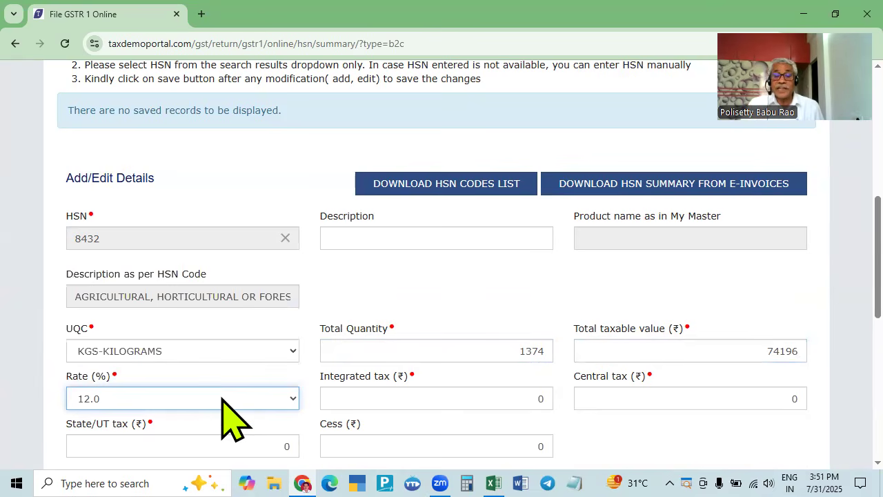
- Enter 4451.76 central and State/UT tax and add the 8432 row
{"action": "key", "text": "alt+Tab"}
{"action": "key", "text": "alt+Tab"}
{"action": "key", "text": "Tab"}
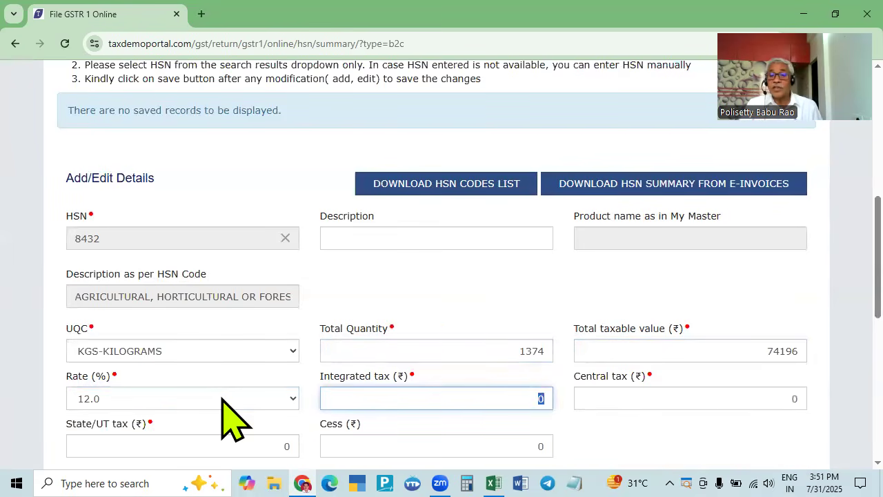
{"action": "key", "text": "alt+Tab"}
{"action": "key", "text": "alt+Tab"}
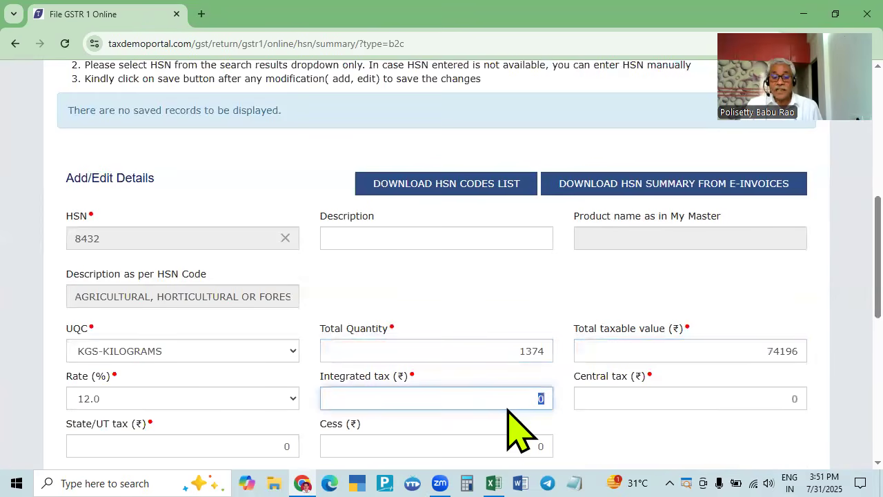
{"action": "key", "text": "Tab"}
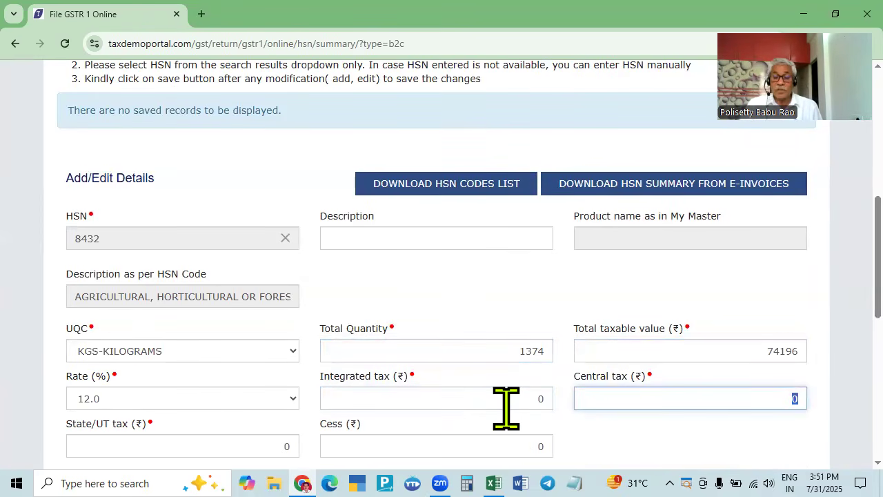
{"action": "key", "text": "alt+Tab"}
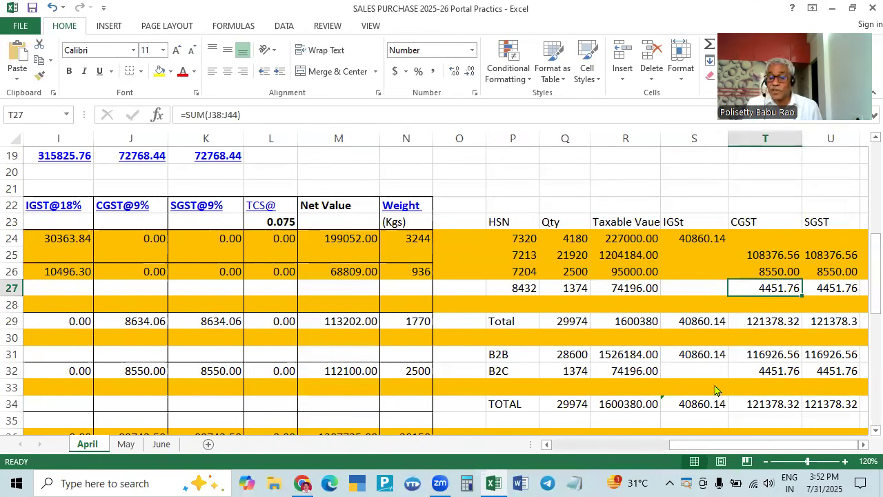
{"action": "key", "text": "alt+Tab"}
{"action": "type", "text": "4451.76"}
{"action": "key", "text": "Tab"}
{"action": "type", "text": "4456."}
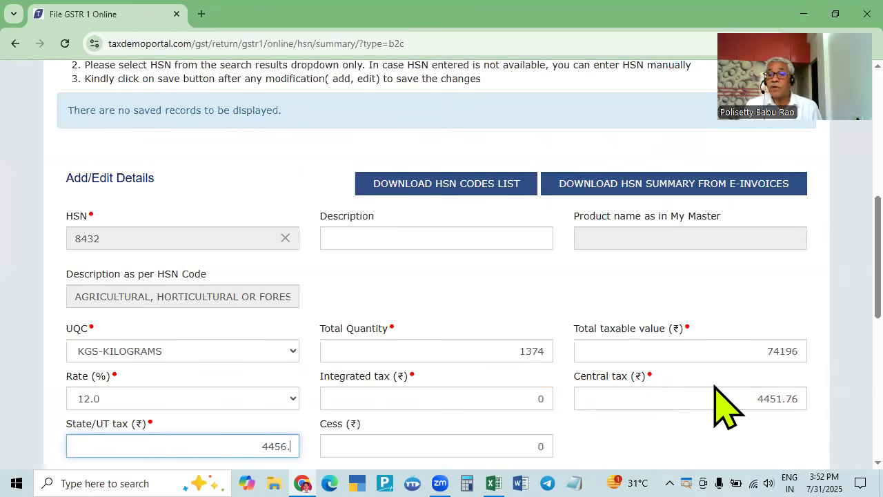
{"action": "key", "text": "BackSpace"}
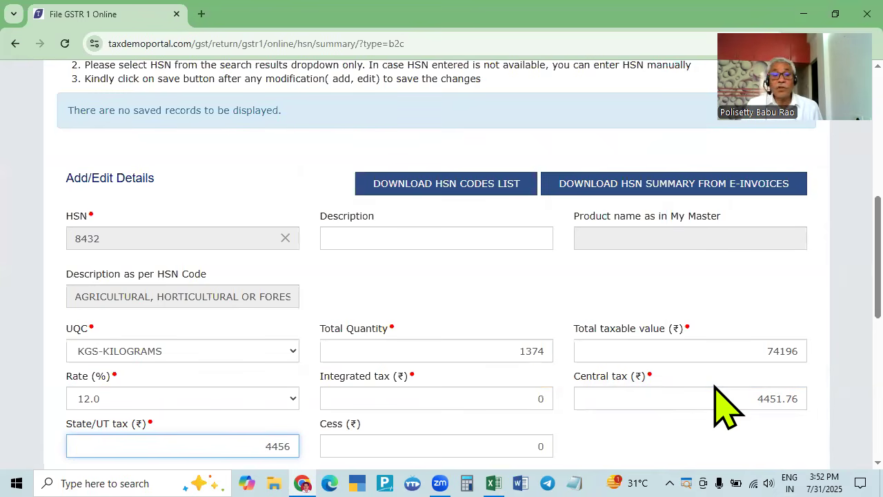
{"action": "type", "text": "1.76"}
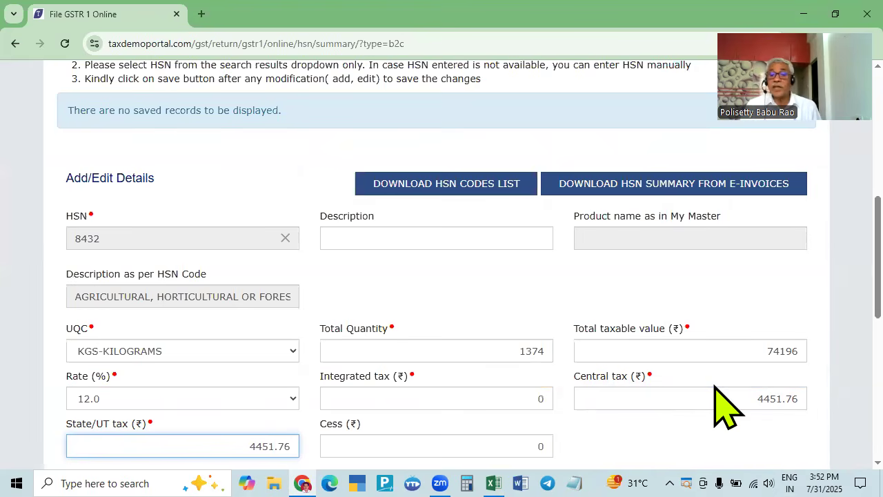
{"action": "scroll", "coordinate": [718, 442], "scroll_direction": "down", "scroll_amount": 2}
{"action": "left_click", "coordinate": [537, 362]}
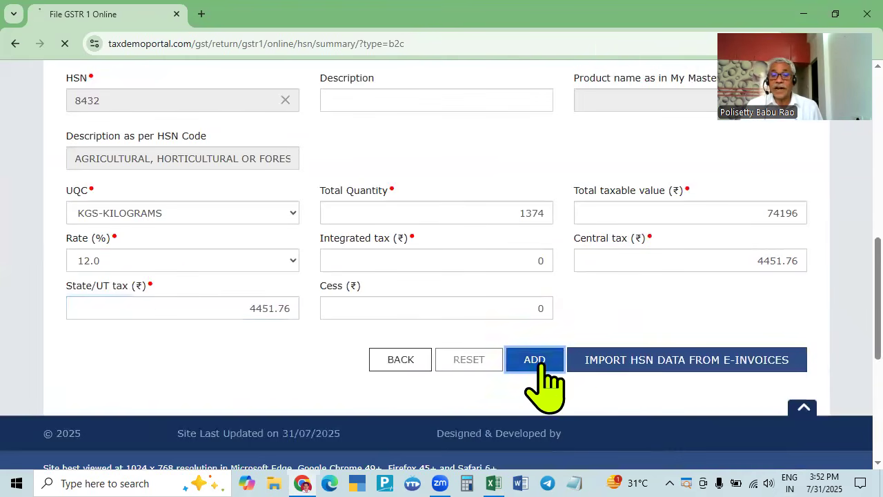
- Verify the 8432 row under B2C Supplies and go back to the GSTR-1 dashboard
{"action": "scroll", "coordinate": [444, 437], "scroll_direction": "down", "scroll_amount": 8}
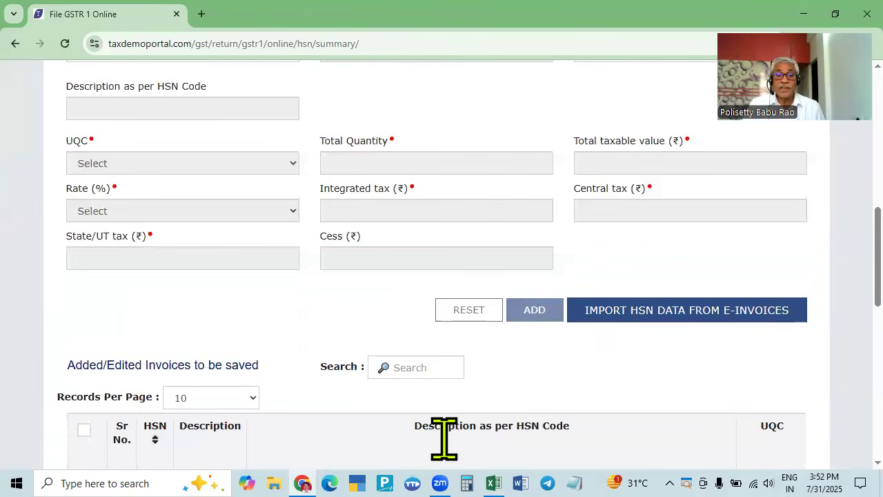
{"action": "scroll", "coordinate": [443, 436], "scroll_direction": "down", "scroll_amount": 4}
{"action": "scroll", "coordinate": [470, 355], "scroll_direction": "up", "scroll_amount": 12}
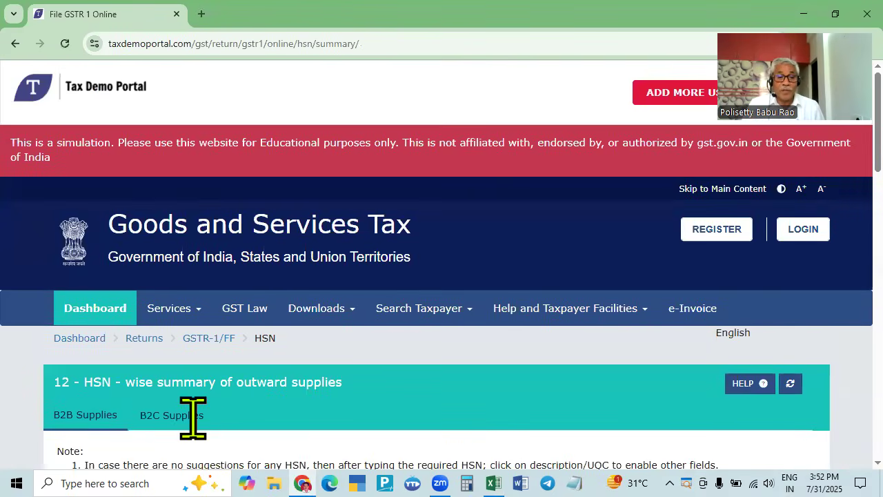
{"action": "scroll", "coordinate": [192, 428], "scroll_direction": "down", "scroll_amount": 2}
{"action": "left_click", "coordinate": [183, 281]}
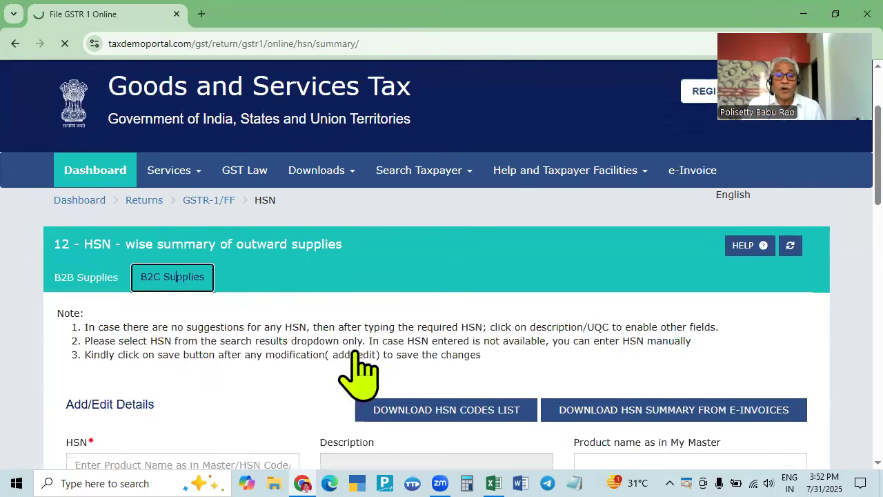
{"action": "scroll", "coordinate": [396, 395], "scroll_direction": "down", "scroll_amount": 10}
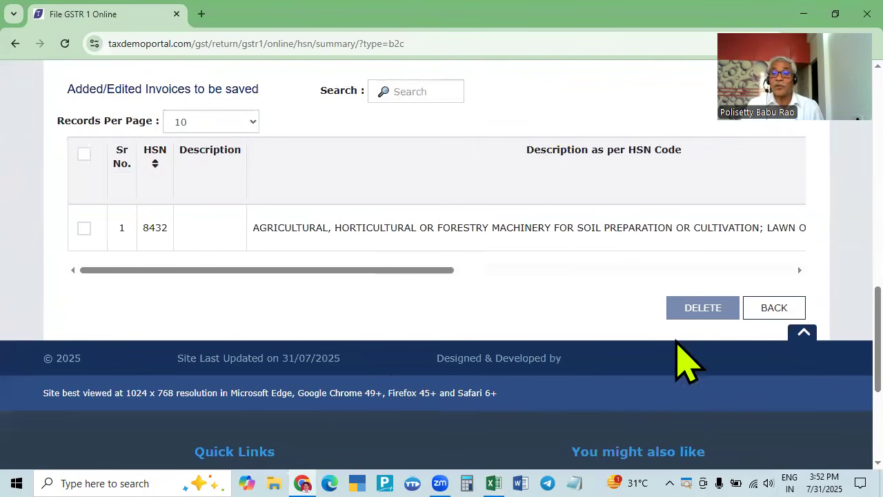
{"action": "left_click", "coordinate": [768, 314]}
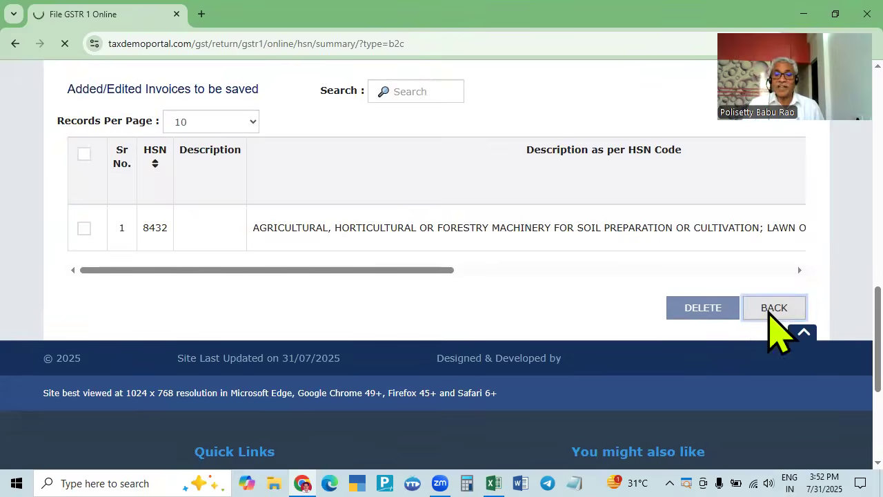
{"action": "scroll", "coordinate": [621, 374], "scroll_direction": "down", "scroll_amount": 8}
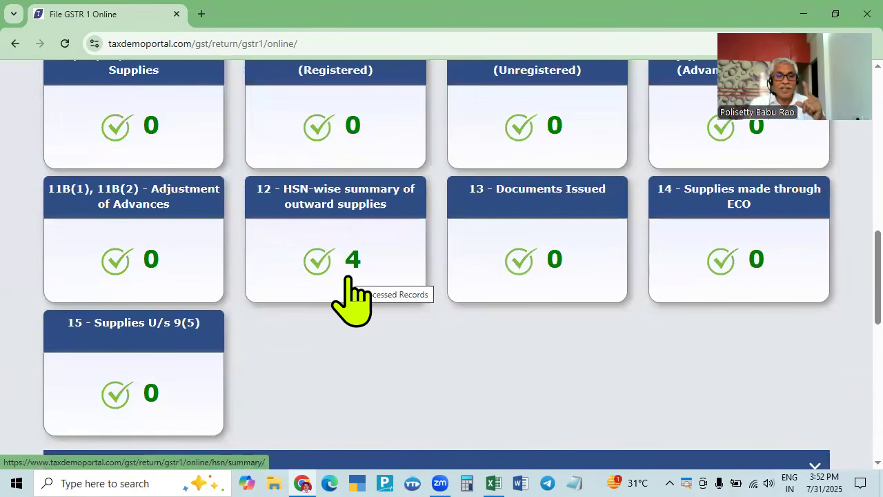
{"action": "scroll", "coordinate": [352, 279], "scroll_direction": "up", "scroll_amount": 4}
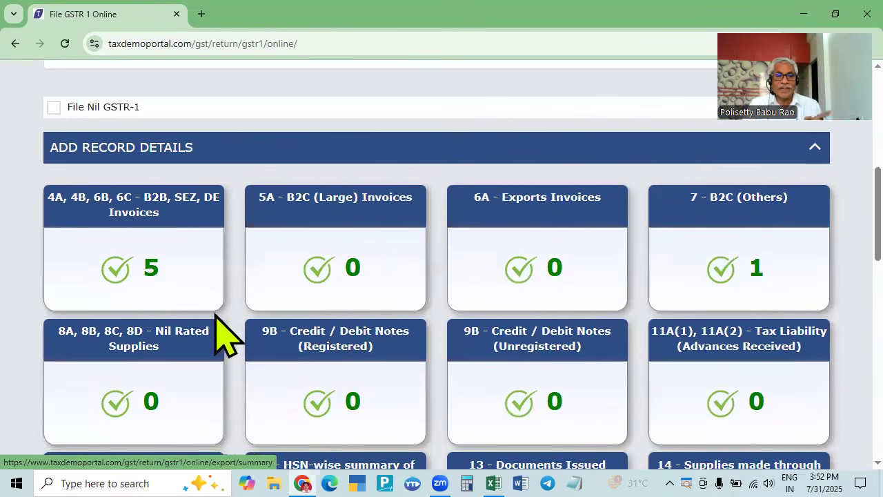
{"action": "scroll", "coordinate": [469, 349], "scroll_direction": "down", "scroll_amount": 4}
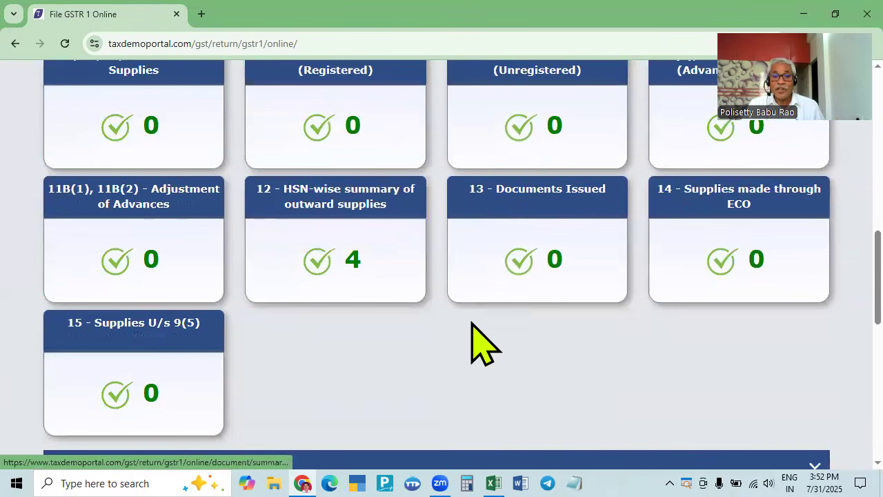
- Open Documents Issued and add a blank row under section 2, unregistered-person invoices
{"action": "left_click", "coordinate": [536, 205]}
{"action": "scroll", "coordinate": [528, 386], "scroll_direction": "down", "scroll_amount": 2}
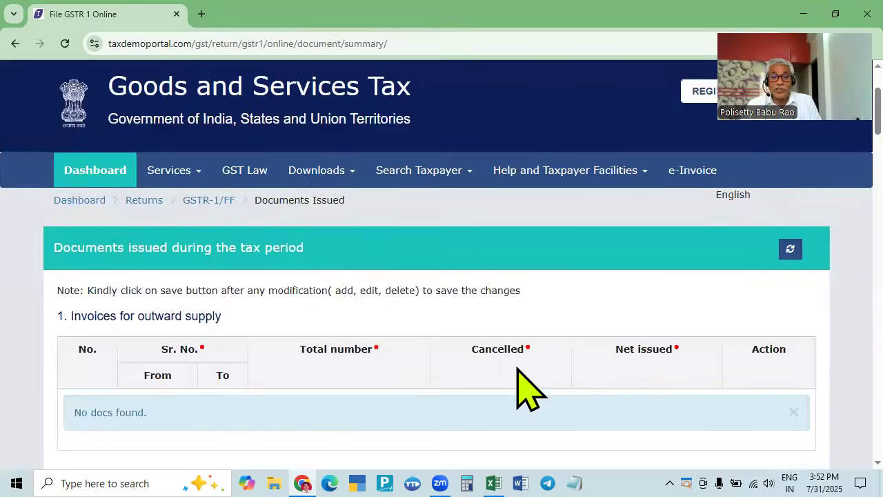
{"action": "scroll", "coordinate": [528, 390], "scroll_direction": "down", "scroll_amount": 2}
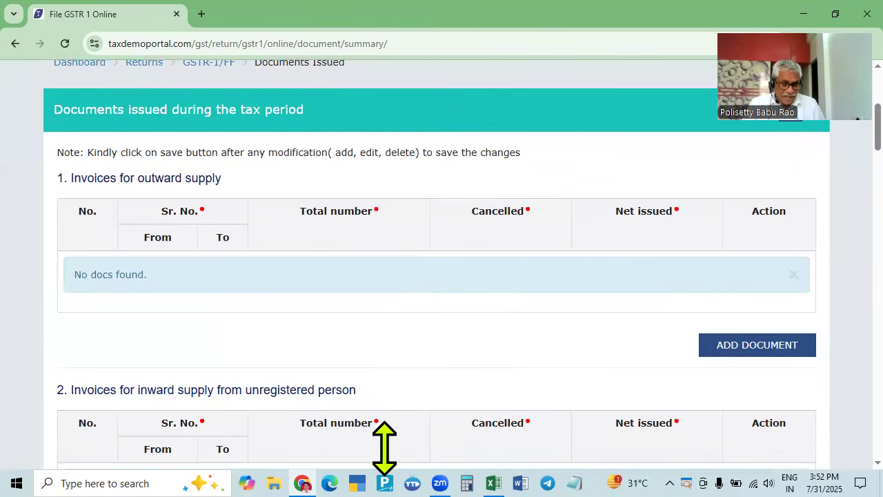
{"action": "key", "text": "alt+Tab"}
{"action": "left_click_drag", "start_coordinate": [700, 423], "coordinate": [508, 423]}
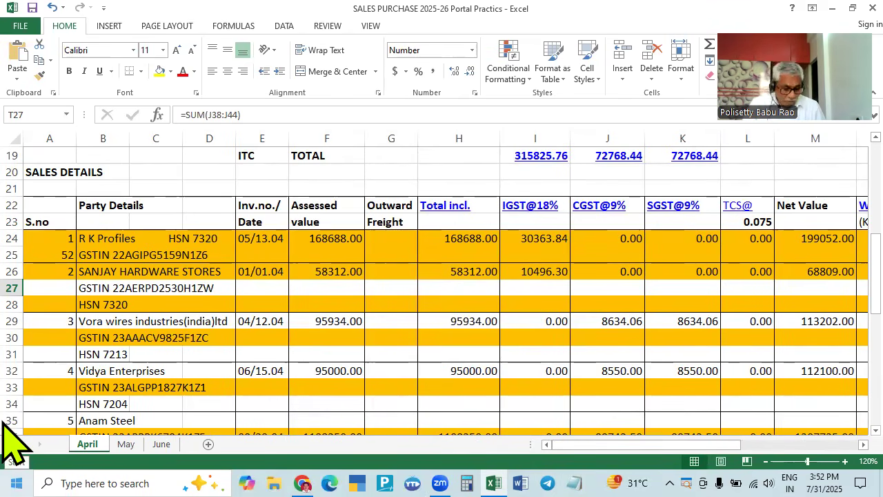
{"action": "key", "text": "alt+Tab"}
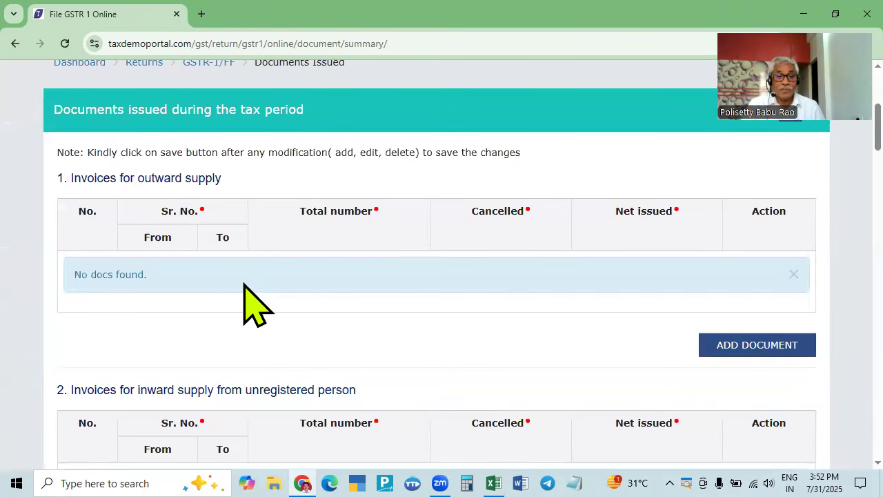
{"action": "scroll", "coordinate": [245, 283], "scroll_direction": "down", "scroll_amount": 2}
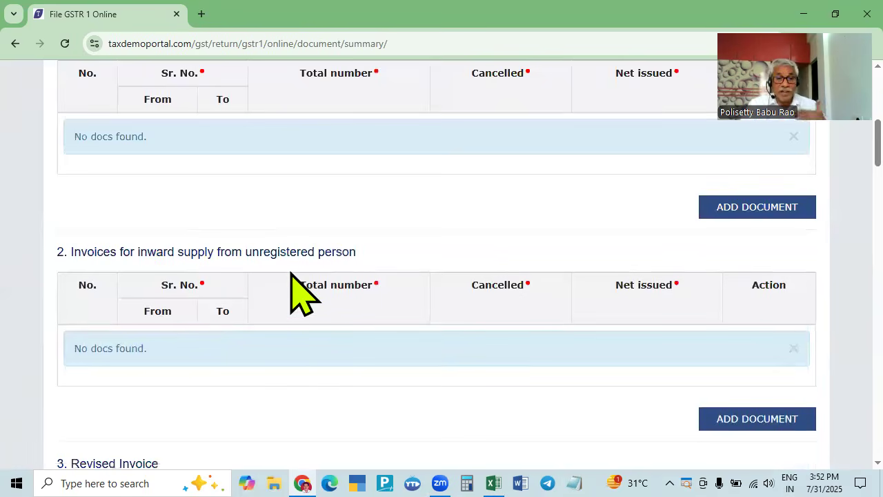
{"action": "scroll", "coordinate": [290, 272], "scroll_direction": "down", "scroll_amount": 4}
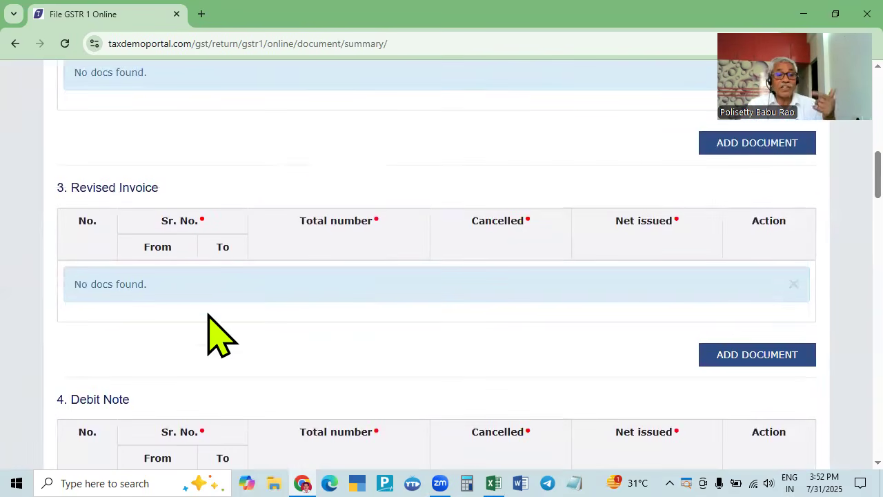
{"action": "scroll", "coordinate": [158, 315], "scroll_direction": "down", "scroll_amount": 4}
{"action": "scroll", "coordinate": [407, 356], "scroll_direction": "up", "scroll_amount": 1}
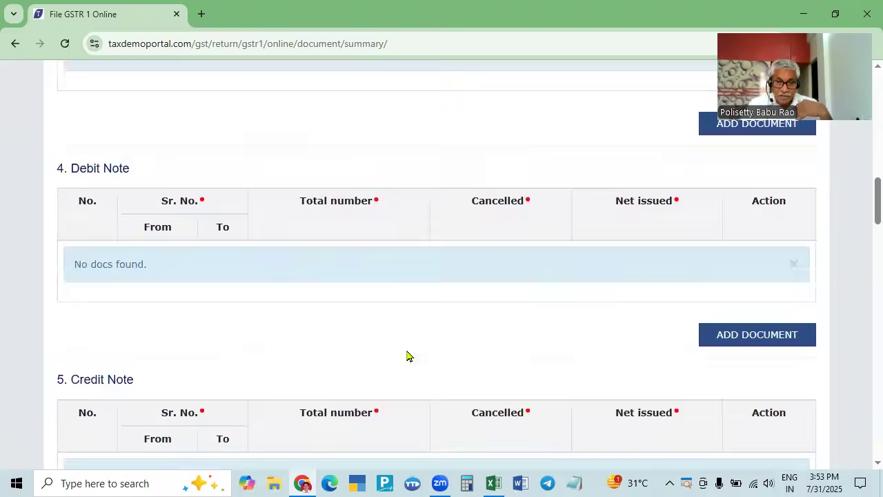
{"action": "scroll", "coordinate": [407, 355], "scroll_direction": "up", "scroll_amount": 5}
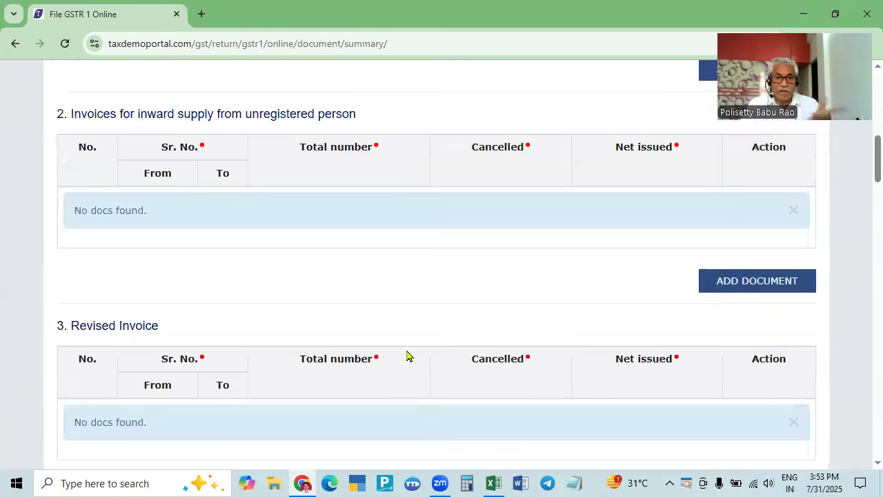
{"action": "left_click", "coordinate": [757, 280]}
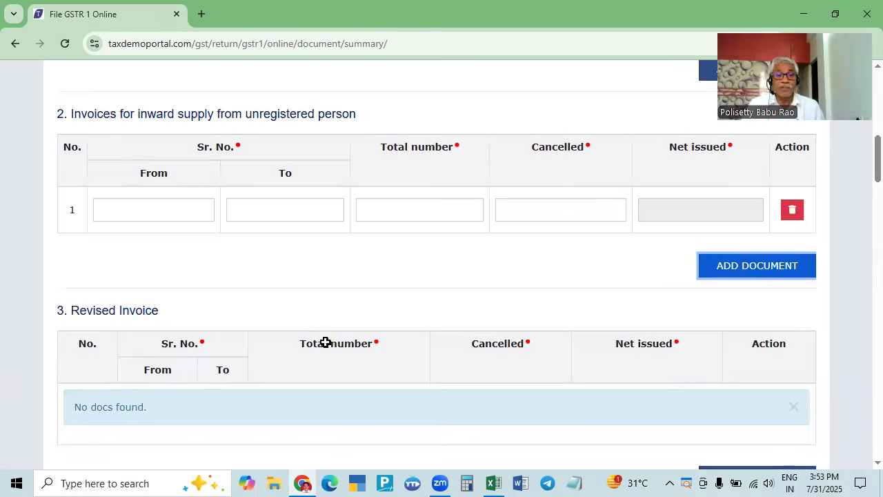
- Review the April sales invoices in Excel, checking the invoice number and date in E36
{"action": "key", "text": "alt+Tab"}
{"action": "scroll", "coordinate": [334, 341], "scroll_direction": "down", "scroll_amount": 4}
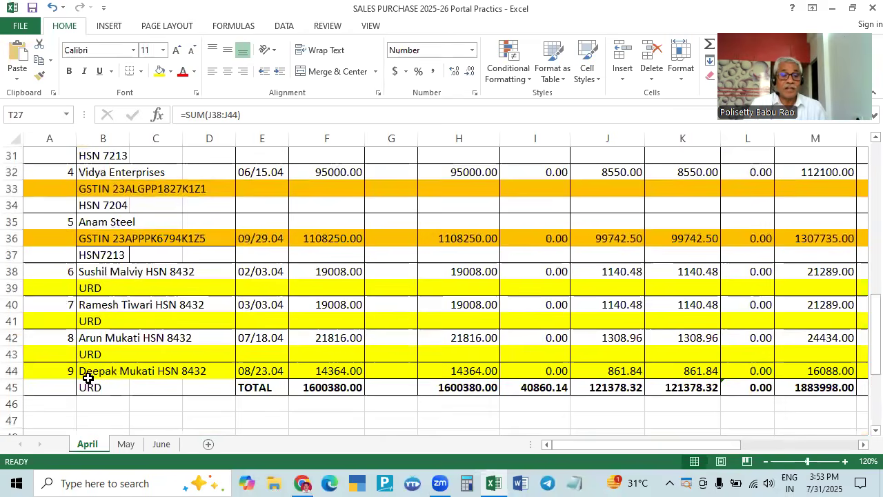
{"action": "scroll", "coordinate": [404, 372], "scroll_direction": "up", "scroll_amount": 2}
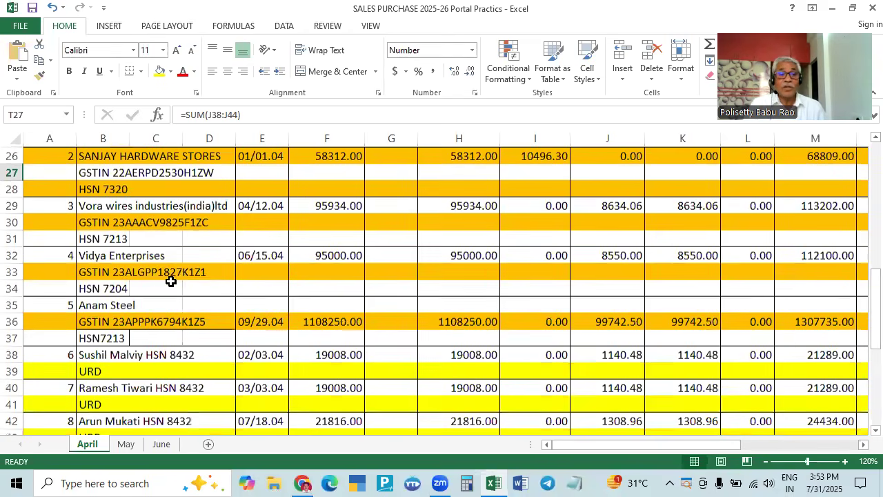
{"action": "scroll", "coordinate": [278, 316], "scroll_direction": "up", "scroll_amount": 2}
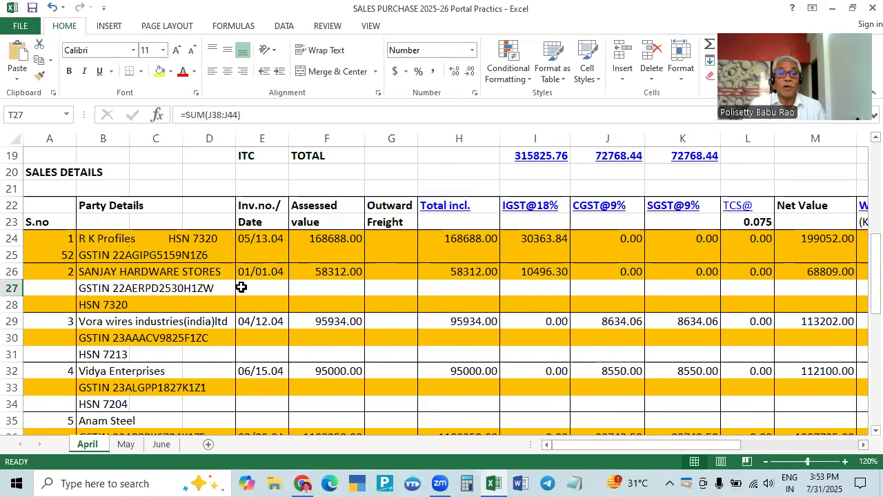
{"action": "scroll", "coordinate": [246, 279], "scroll_direction": "down", "scroll_amount": 4}
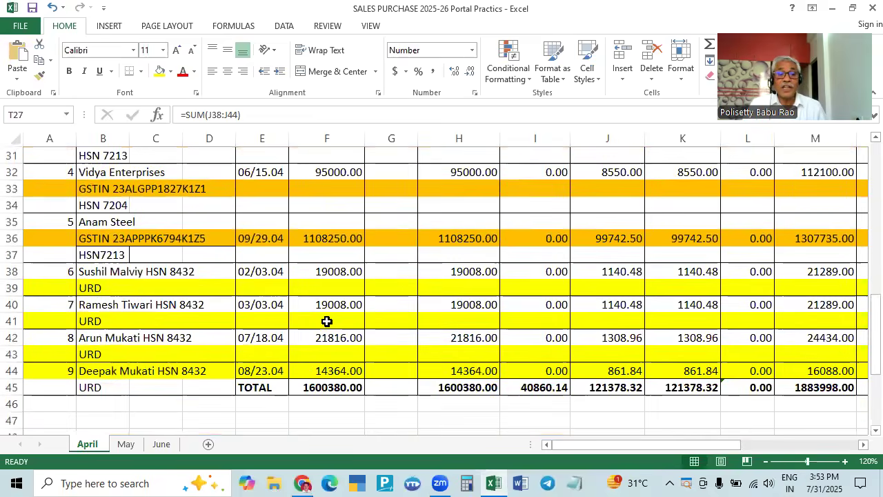
{"action": "scroll", "coordinate": [278, 371], "scroll_direction": "up", "scroll_amount": 2}
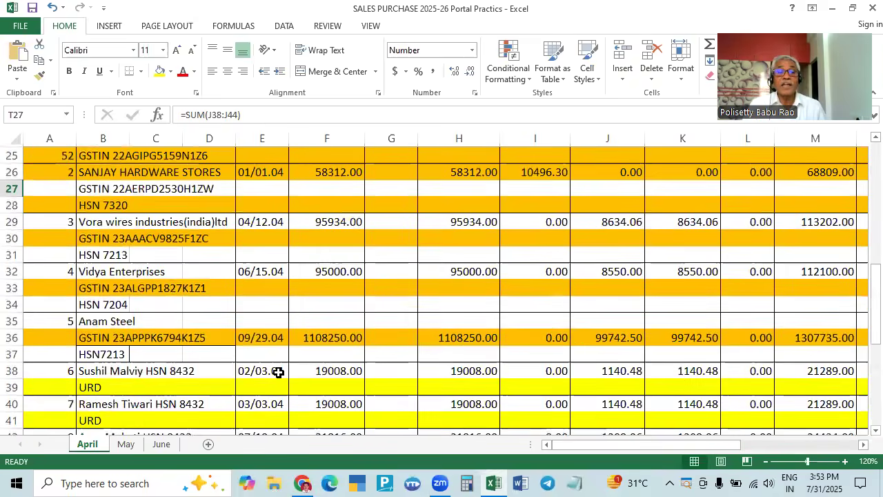
{"action": "scroll", "coordinate": [278, 372], "scroll_direction": "up", "scroll_amount": 2}
{"action": "scroll", "coordinate": [284, 371], "scroll_direction": "down", "scroll_amount": 2}
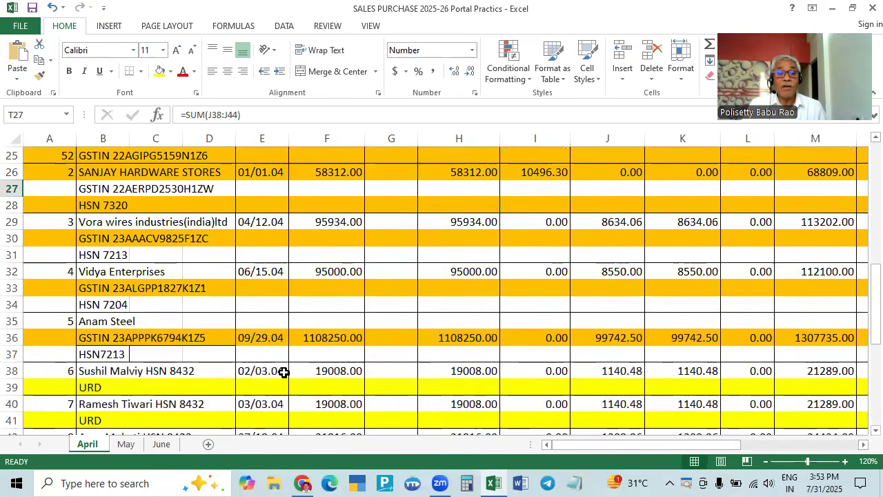
{"action": "left_click", "coordinate": [266, 345]}
{"action": "scroll", "coordinate": [175, 311], "scroll_direction": "up", "scroll_amount": 2}
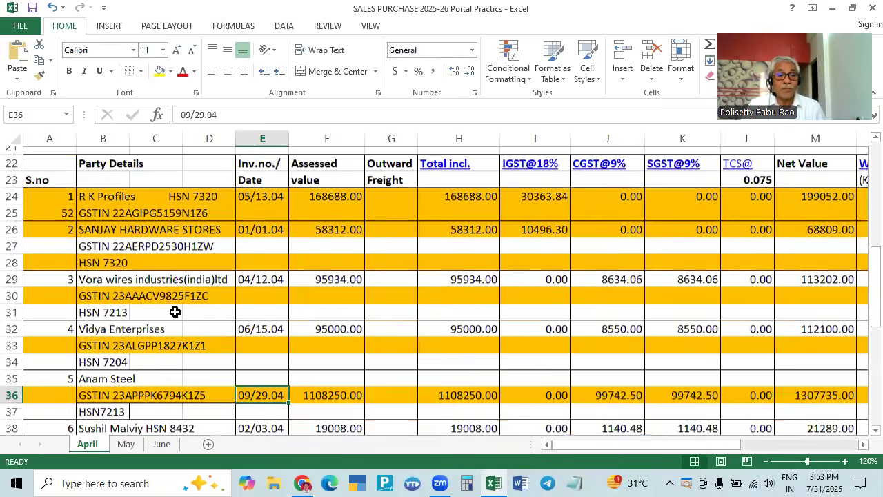
{"action": "scroll", "coordinate": [148, 407], "scroll_direction": "down", "scroll_amount": 4}
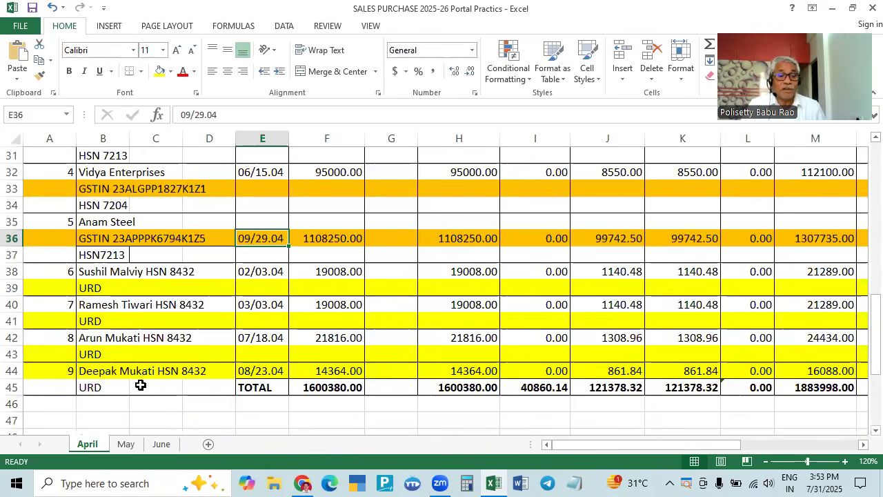
- Enter a Documents Issued row with serials 1 to 9, total 9 and 0 cancelled
{"action": "key", "text": "alt+Tab"}
{"action": "left_click", "coordinate": [179, 207]}
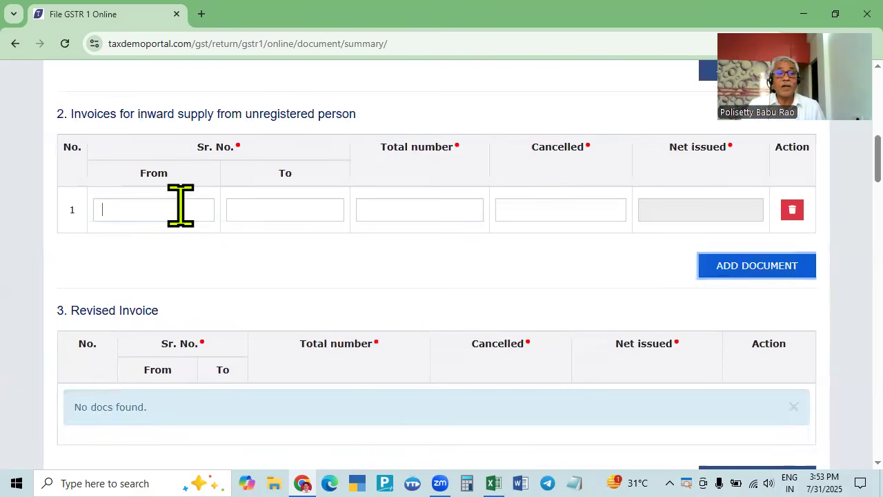
{"action": "key", "text": "Tab"}
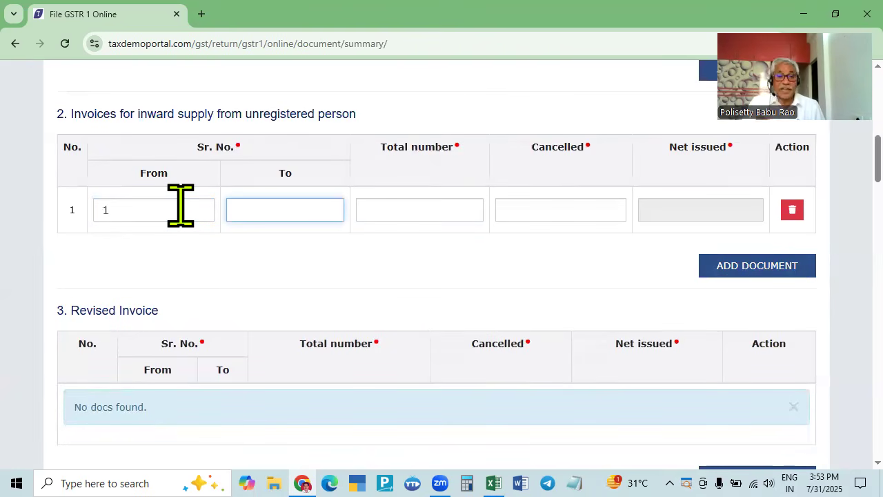
{"action": "key", "text": "Tab"}
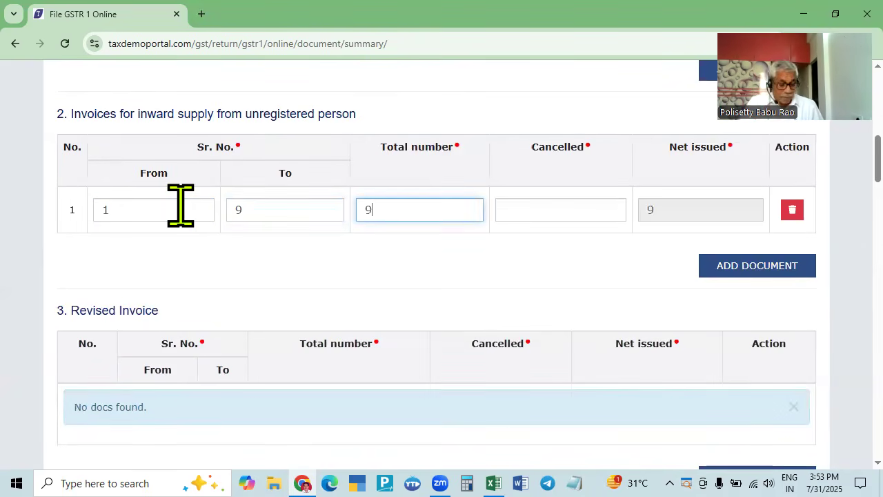
{"action": "key", "text": "Tab"}
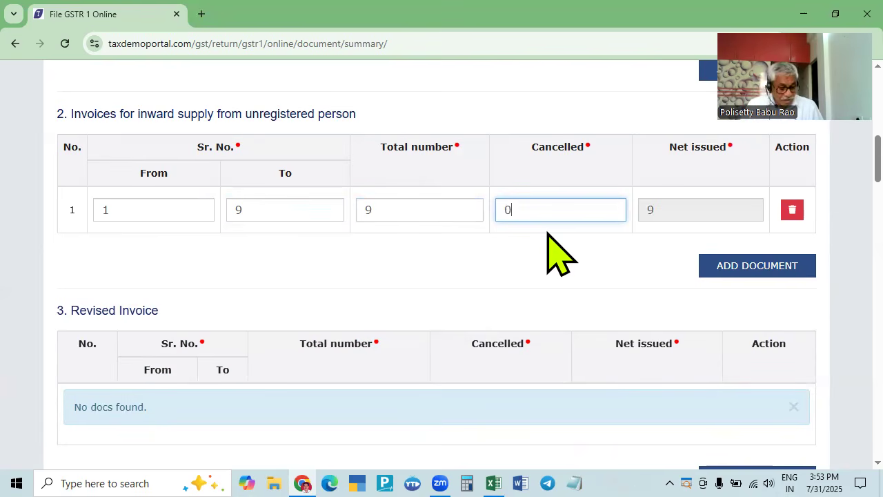
{"action": "key", "text": "Tab"}
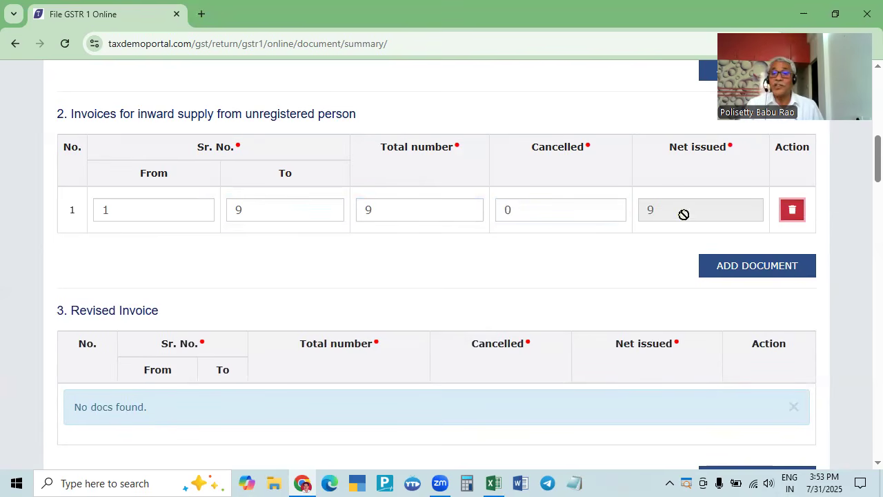
- Save the Documents Issued entry so its tile counts 1 with 9 net documents
{"action": "scroll", "coordinate": [652, 276], "scroll_direction": "down", "scroll_amount": 20}
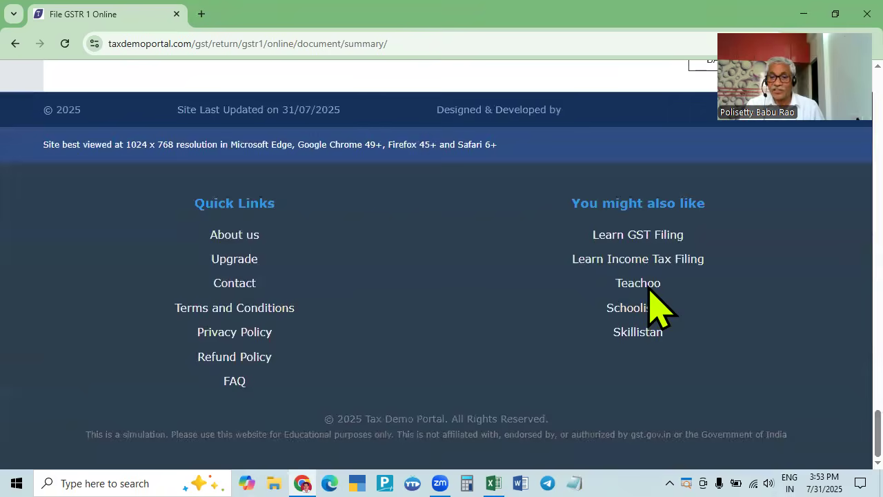
{"action": "scroll", "coordinate": [653, 303], "scroll_direction": "up", "scroll_amount": 12}
{"action": "scroll", "coordinate": [650, 305], "scroll_direction": "down", "scroll_amount": 12}
{"action": "scroll", "coordinate": [650, 305], "scroll_direction": "up", "scroll_amount": 4}
{"action": "left_click", "coordinate": [783, 336]}
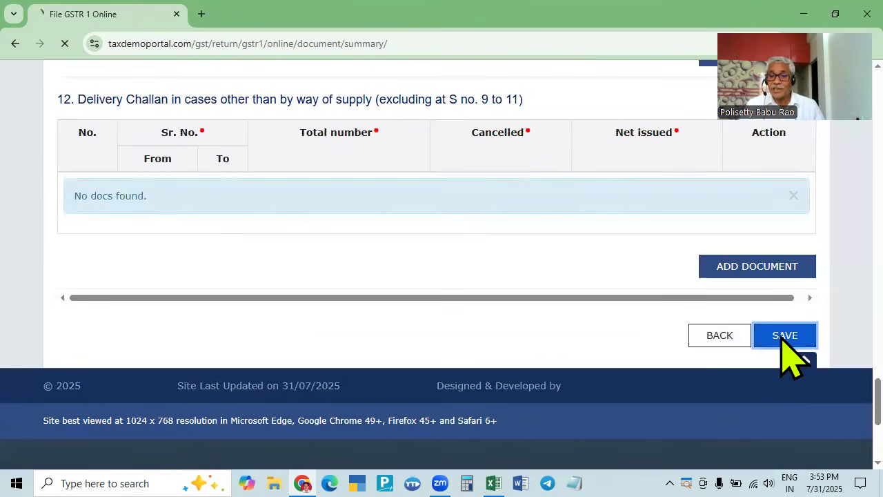
{"action": "scroll", "coordinate": [615, 384], "scroll_direction": "down", "scroll_amount": 7}
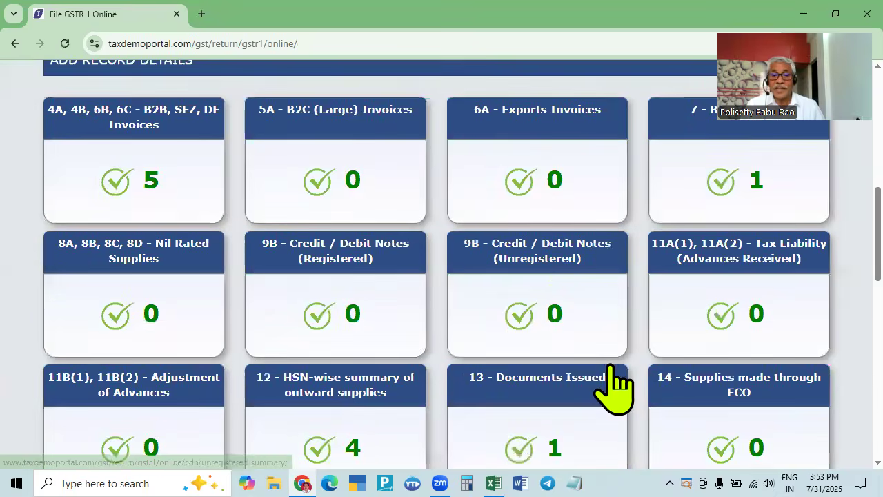
{"action": "scroll", "coordinate": [553, 278], "scroll_direction": "down", "scroll_amount": 3}
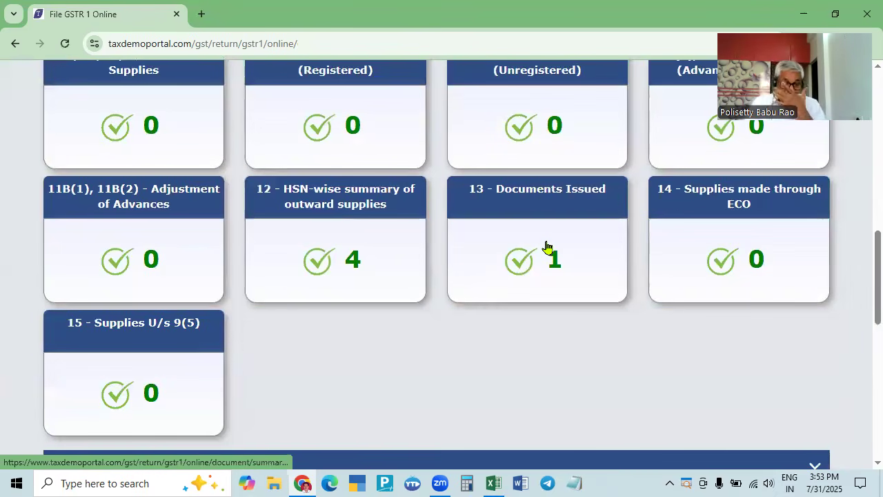
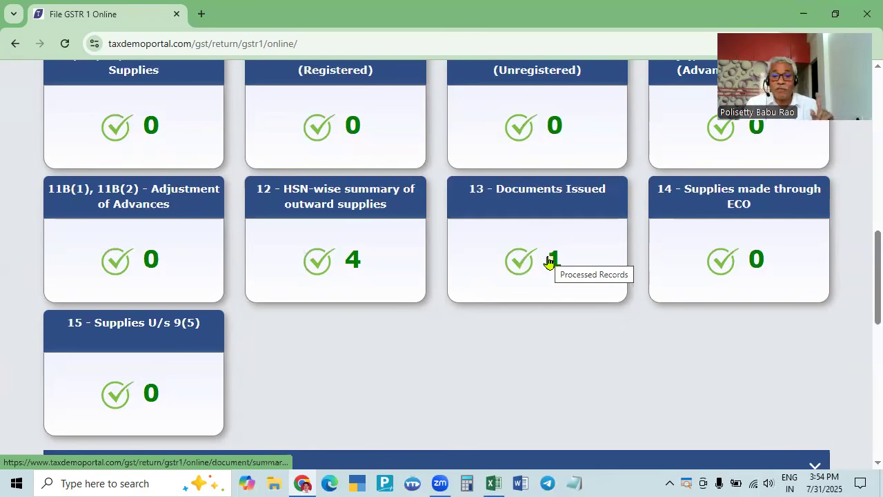
- Request generation of the GSTR-1 summary
{"action": "scroll", "coordinate": [664, 331], "scroll_direction": "down", "scroll_amount": 4}
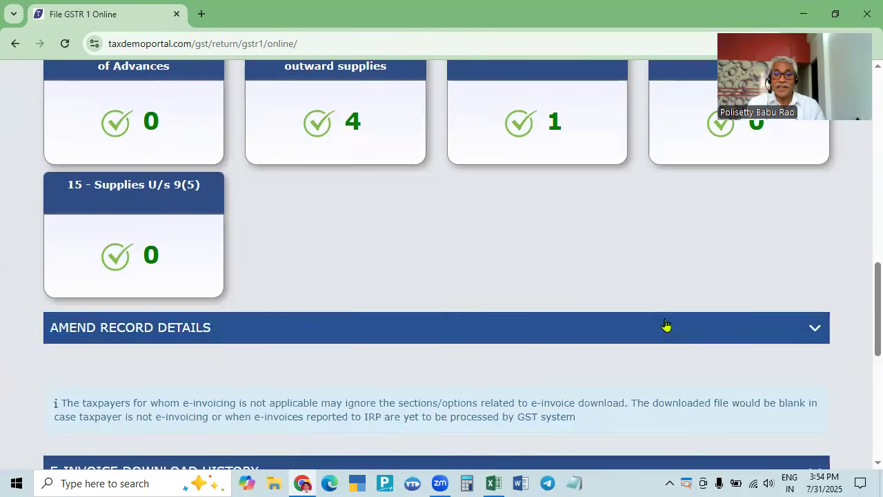
{"action": "scroll", "coordinate": [668, 321], "scroll_direction": "up", "scroll_amount": 5}
{"action": "scroll", "coordinate": [668, 321], "scroll_direction": "up", "scroll_amount": 6}
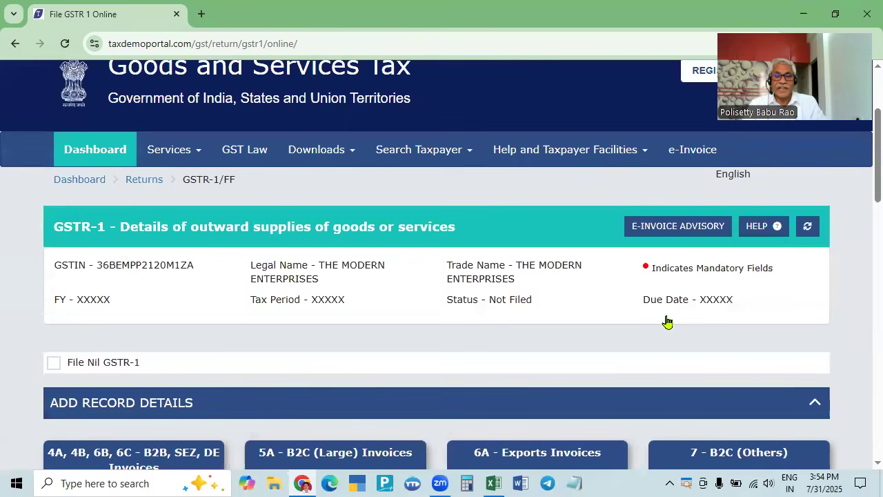
{"action": "scroll", "coordinate": [667, 322], "scroll_direction": "down", "scroll_amount": 10}
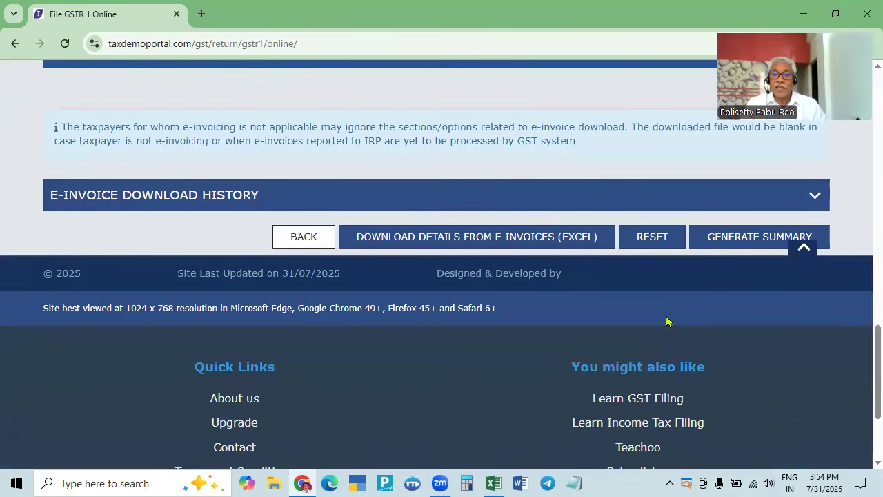
{"action": "scroll", "coordinate": [666, 322], "scroll_direction": "up", "scroll_amount": 8}
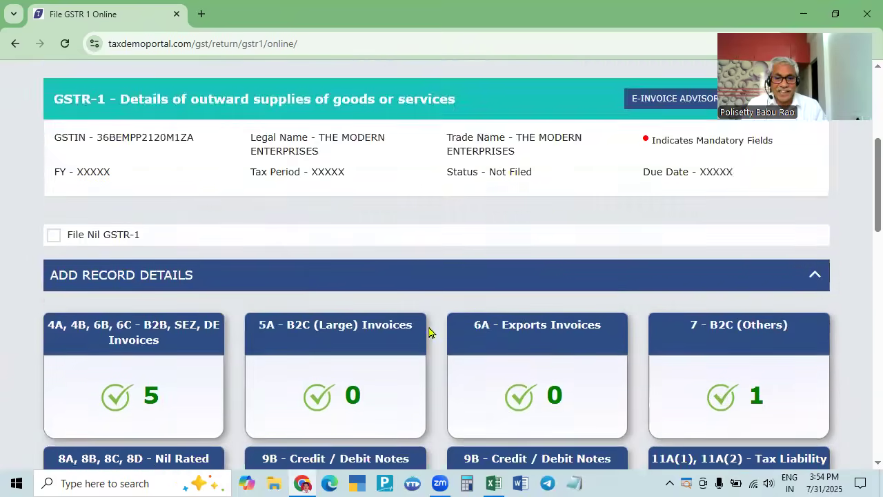
{"action": "scroll", "coordinate": [428, 332], "scroll_direction": "down", "scroll_amount": 6}
{"action": "scroll", "coordinate": [437, 355], "scroll_direction": "down", "scroll_amount": 2}
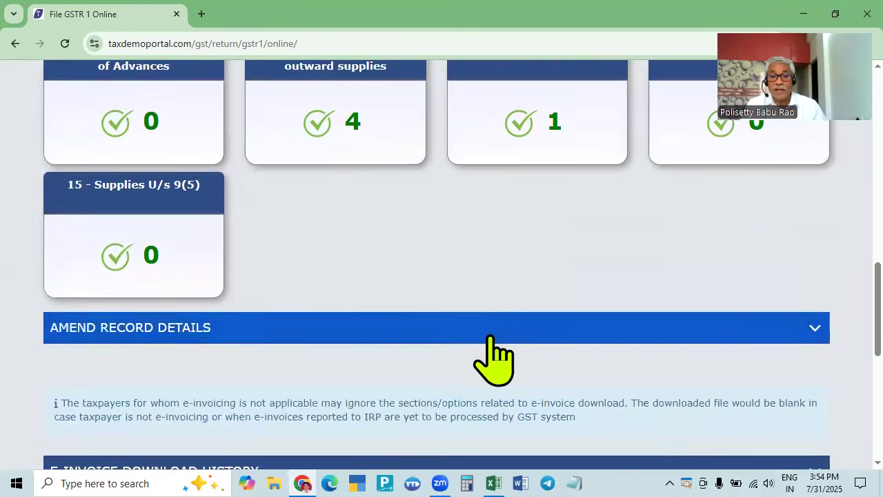
{"action": "scroll", "coordinate": [489, 337], "scroll_direction": "down", "scroll_amount": 4}
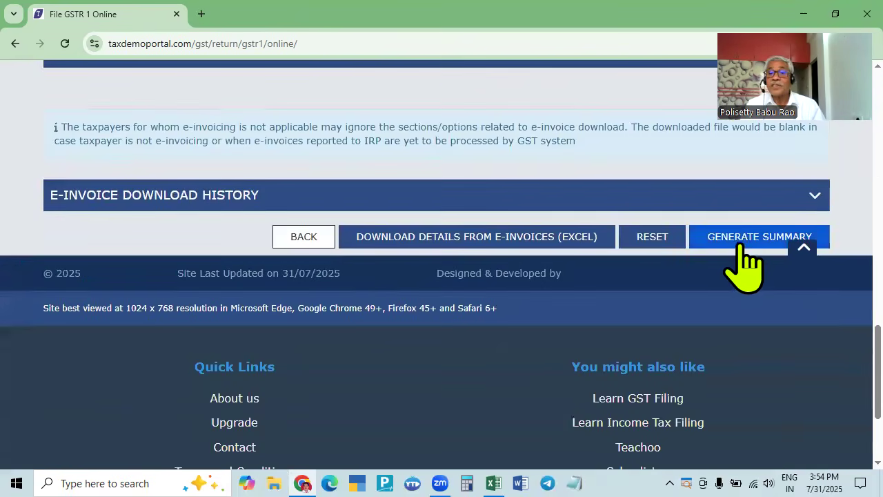
{"action": "left_click", "coordinate": [746, 236]}
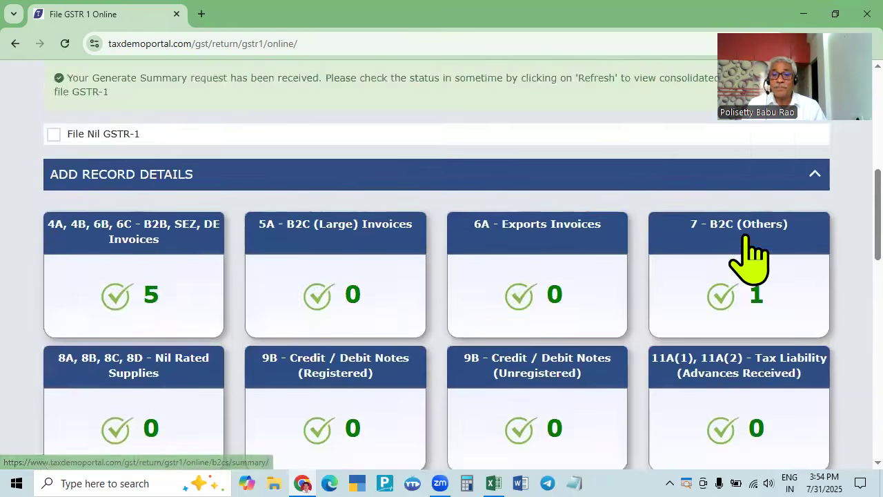
- Refresh the return page to confirm the summary request and reach PROCEED TO FILE/SUMMARY
{"action": "scroll", "coordinate": [749, 258], "scroll_direction": "down", "scroll_amount": 3}
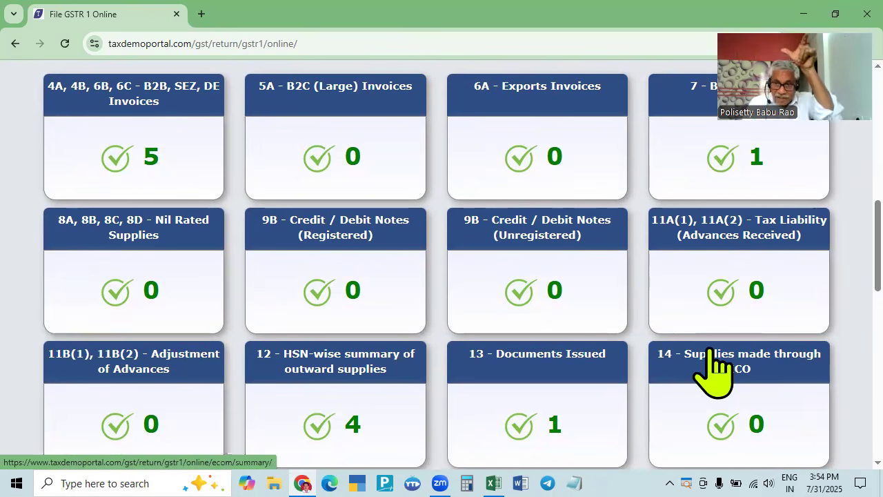
{"action": "scroll", "coordinate": [713, 373], "scroll_direction": "up", "scroll_amount": 2}
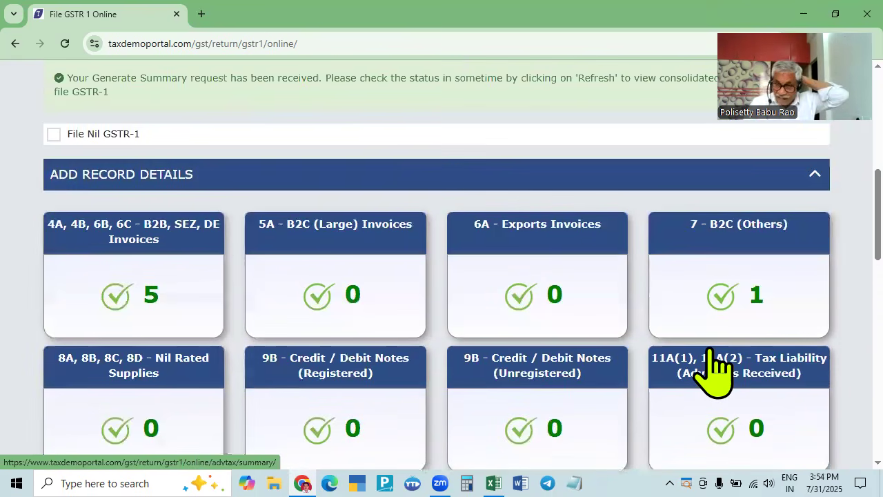
{"action": "scroll", "coordinate": [713, 373], "scroll_direction": "up", "scroll_amount": 5}
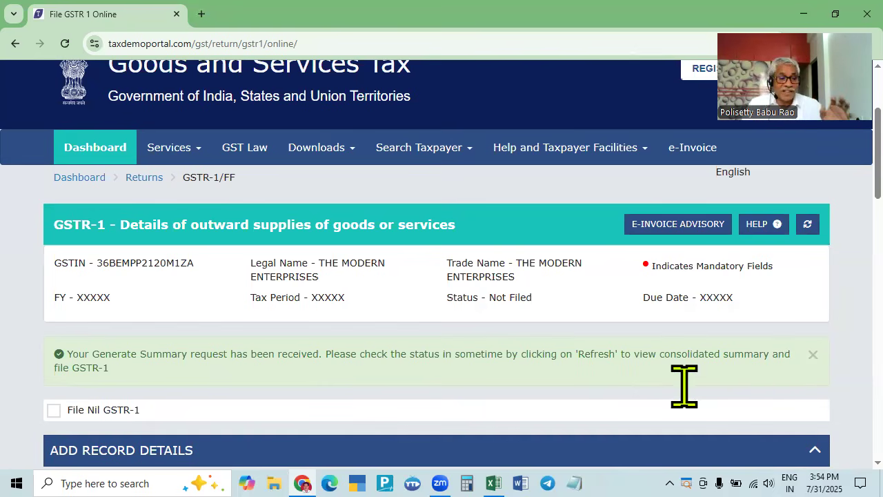
{"action": "left_click", "coordinate": [809, 226]}
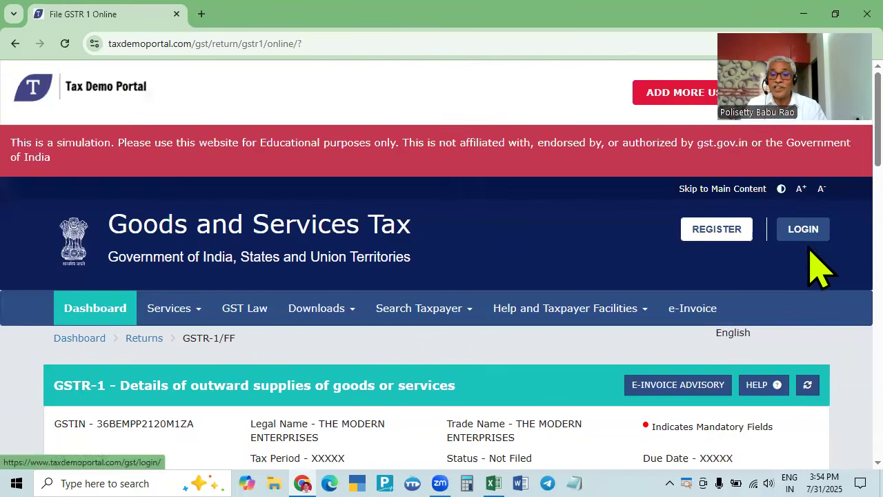
{"action": "scroll", "coordinate": [810, 247], "scroll_direction": "down", "scroll_amount": 7}
{"action": "scroll", "coordinate": [809, 247], "scroll_direction": "down", "scroll_amount": 7}
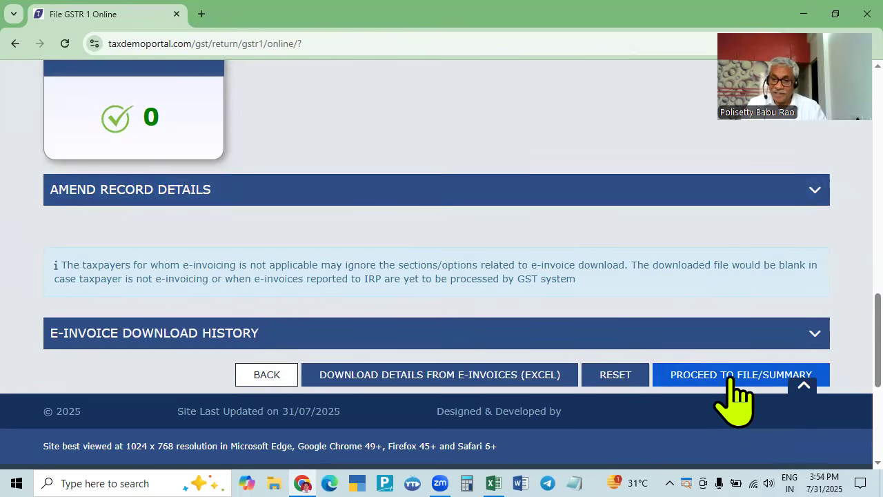
- Open the GSTR-1 consolidated summary and compare it with the April workbook totals
{"action": "left_click", "coordinate": [755, 379]}
{"action": "scroll", "coordinate": [744, 377], "scroll_direction": "down", "scroll_amount": 4}
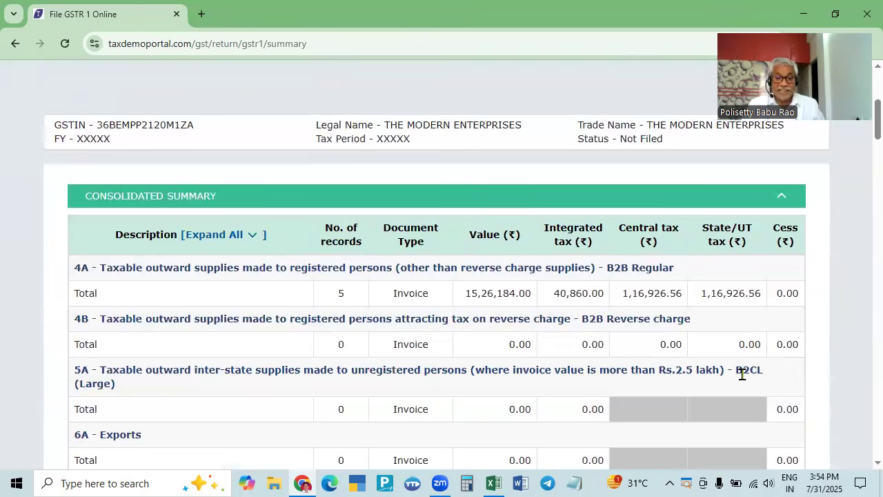
{"action": "key", "text": "alt+Tab"}
{"action": "scroll", "coordinate": [580, 388], "scroll_direction": "down", "scroll_amount": 4}
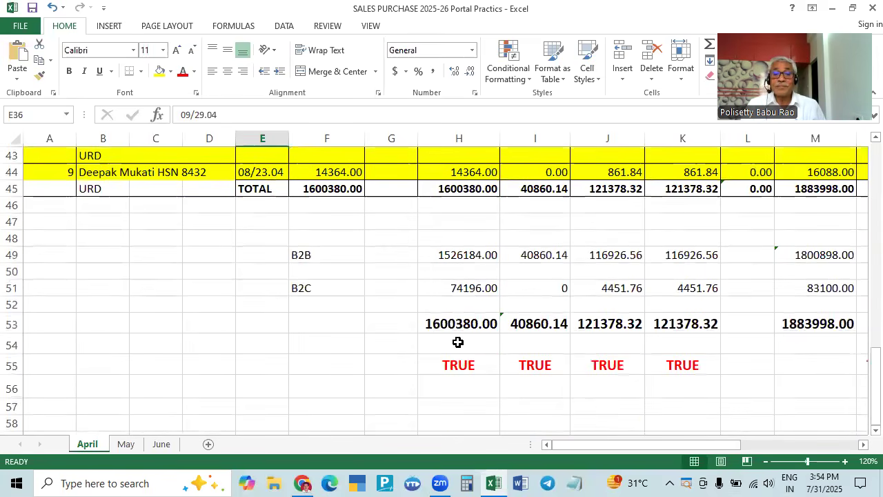
{"action": "key", "text": "alt+Tab"}
{"action": "key", "text": "alt+Tab"}
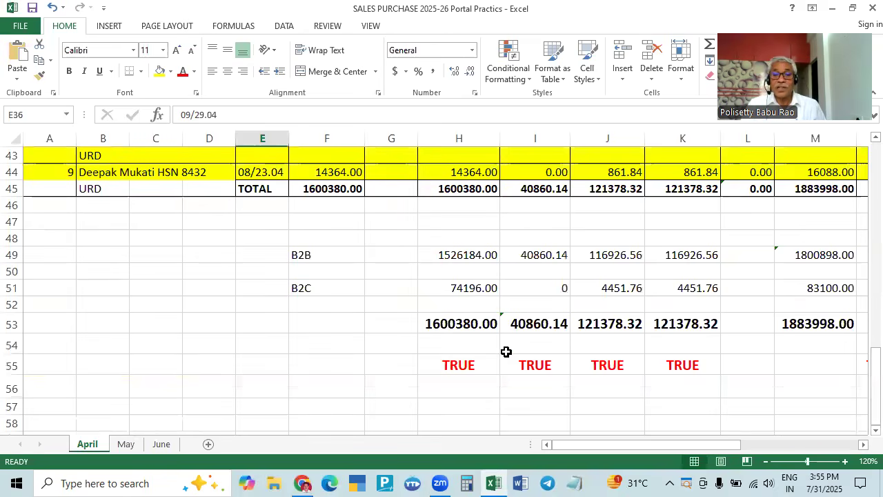
{"action": "key", "text": "alt+Tab"}
{"action": "key", "text": "alt+Tab"}
{"action": "key", "text": "alt+Tab"}
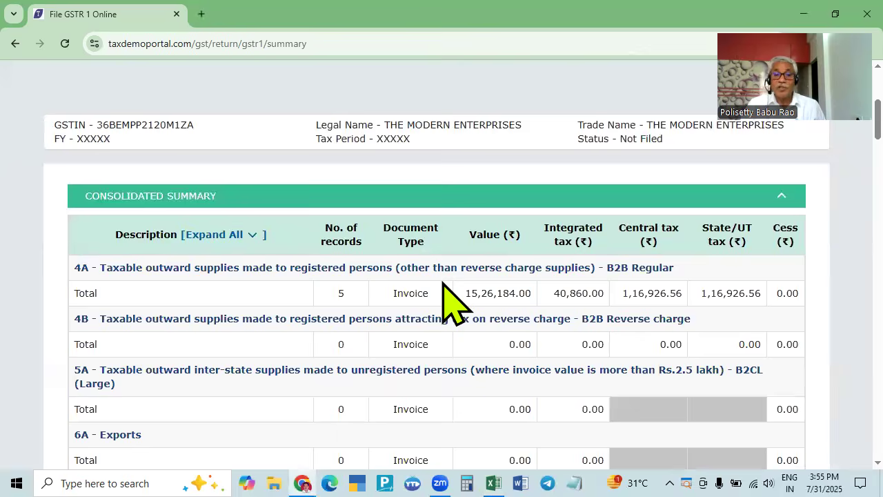
{"action": "key", "text": "alt+Tab"}
- Check the workbook's B2B totals in H49:K49 against the portal's 15,26,184.00 for 5 invoices
{"action": "left_click", "coordinate": [458, 255]}
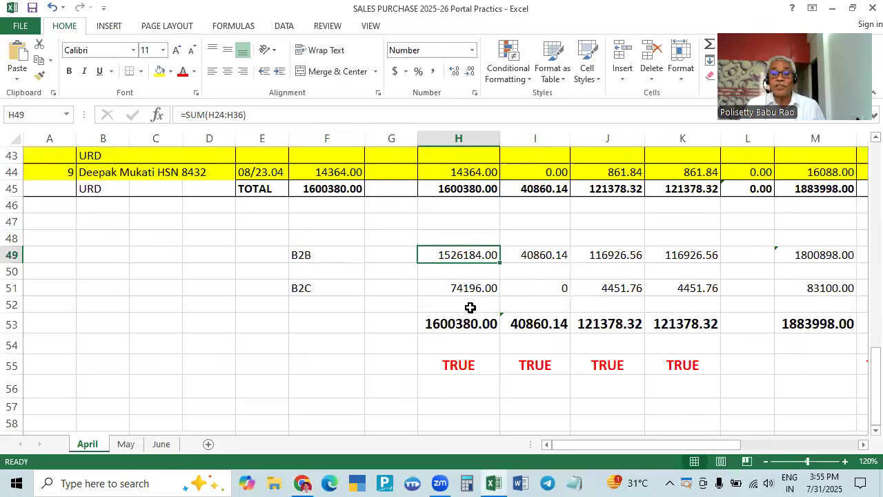
{"action": "key", "text": "alt+Tab"}
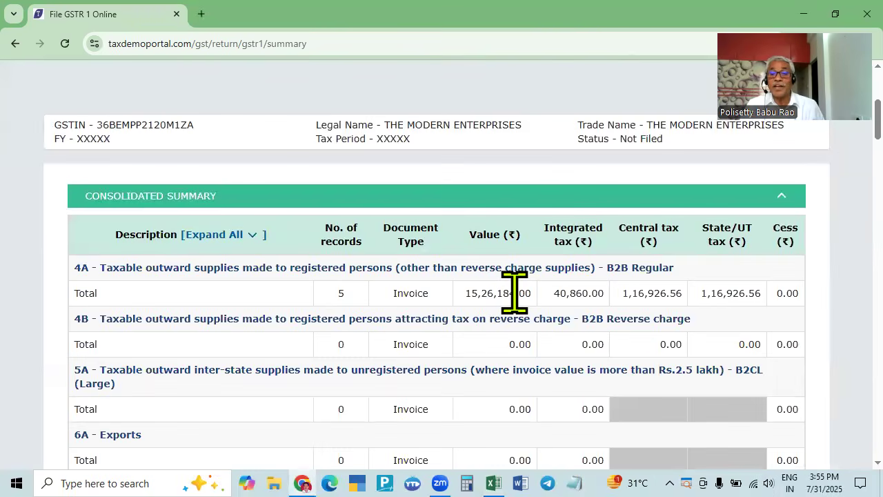
{"action": "key", "text": "alt+Tab"}
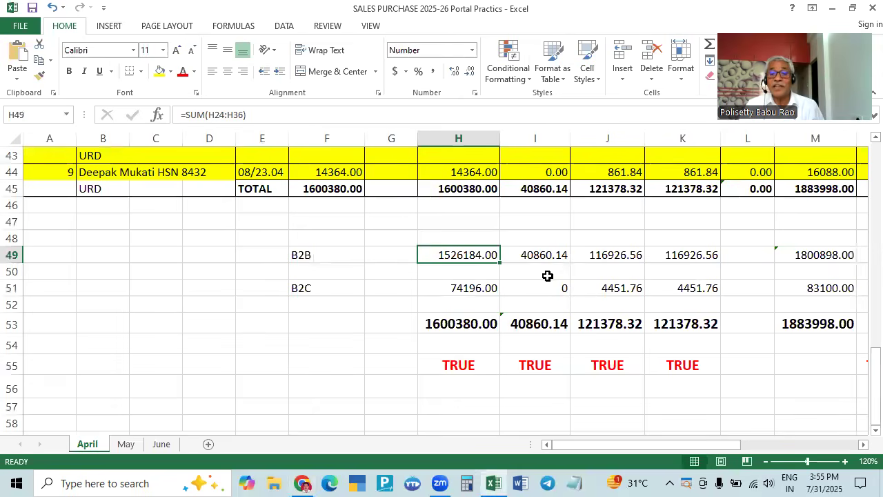
{"action": "key", "text": "alt+Tab"}
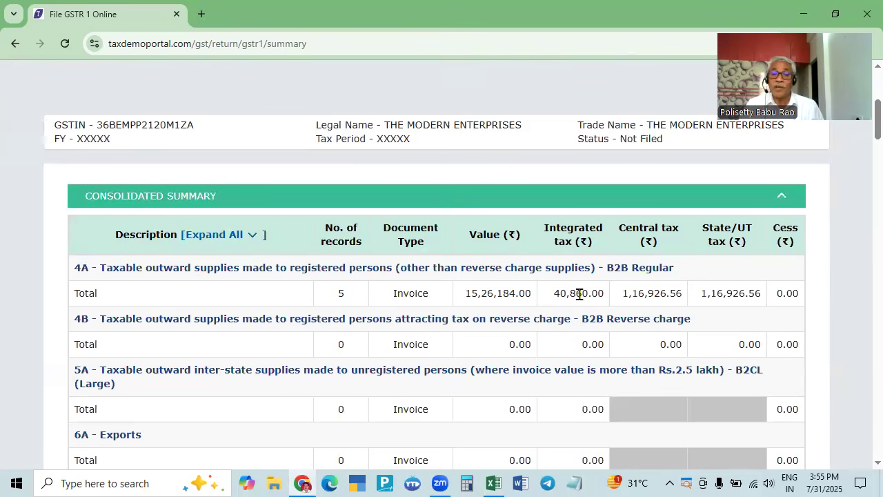
{"action": "key", "text": "alt+Tab"}
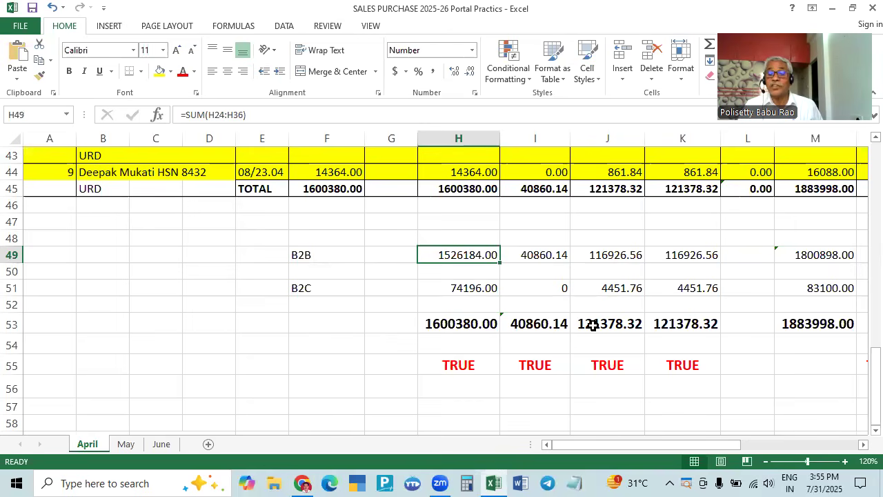
{"action": "key", "text": "alt+Tab"}
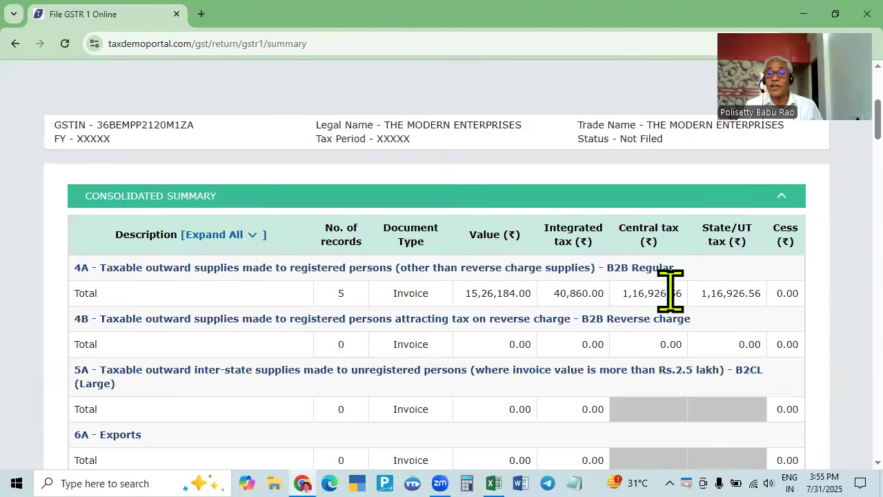
{"action": "key", "text": "alt+Tab"}
{"action": "key", "text": "alt+Tab"}
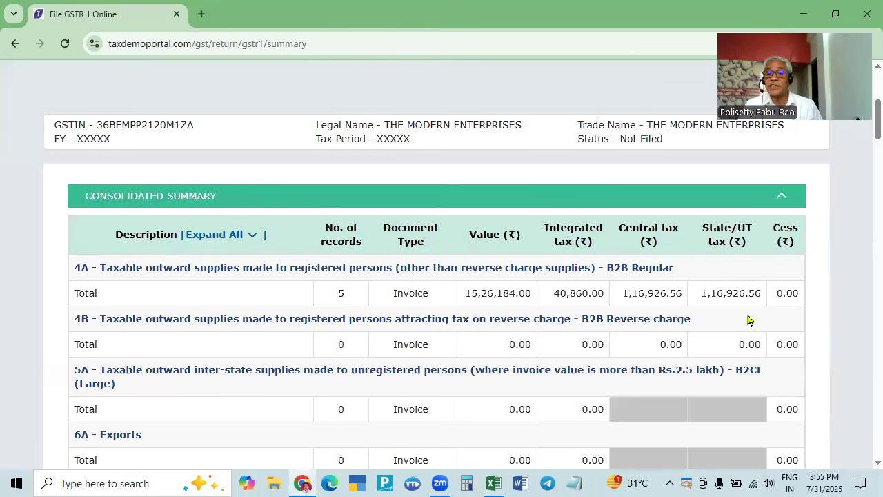
- Compare the workbook's B2C value total in H51 with the portal's B2C figures
{"action": "scroll", "coordinate": [590, 345], "scroll_direction": "down", "scroll_amount": 6}
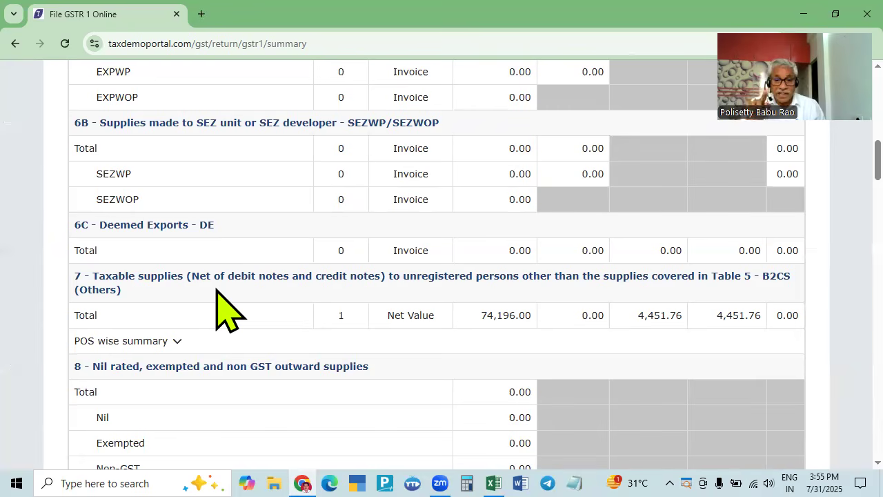
{"action": "key", "text": "alt+Tab"}
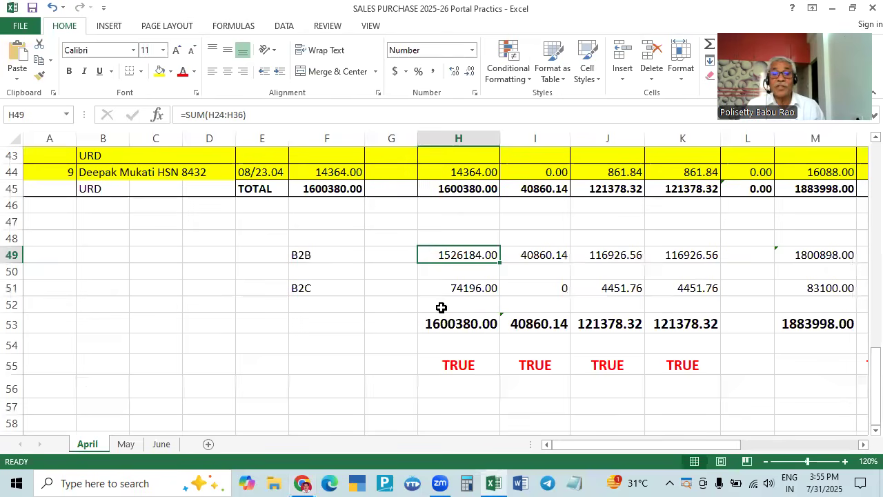
{"action": "left_click", "coordinate": [458, 294]}
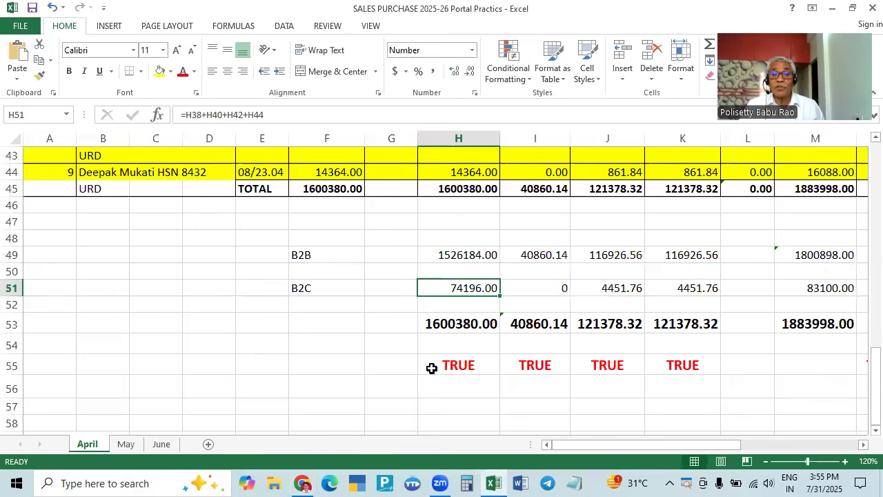
{"action": "key", "text": "alt+Tab"}
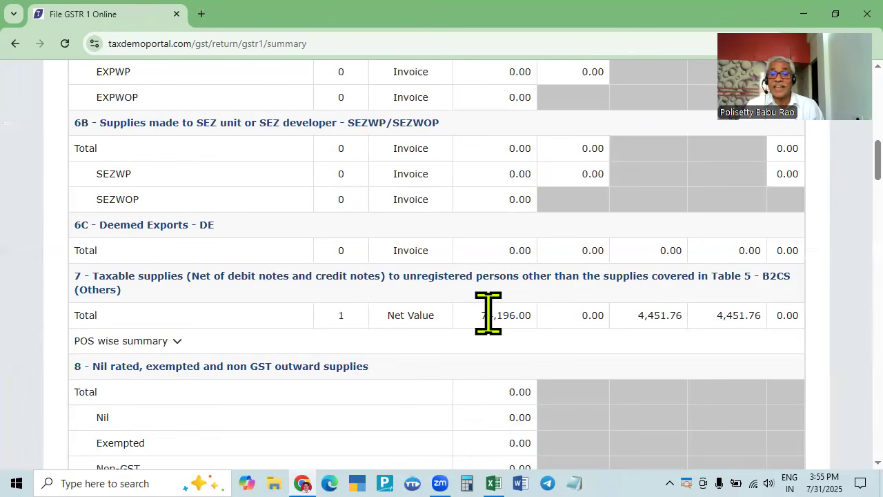
{"action": "key", "text": "alt+Tab"}
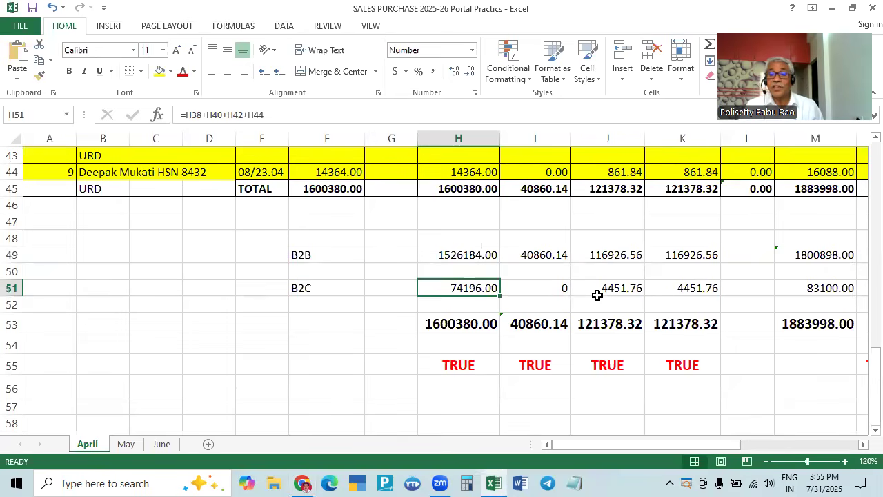
{"action": "key", "text": "alt+Tab"}
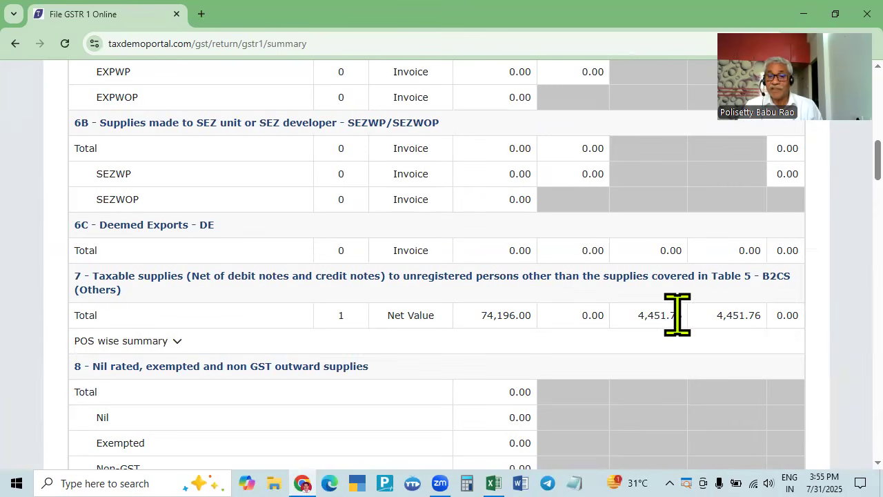
{"action": "key", "text": "alt+Tab"}
{"action": "key", "text": "alt"}
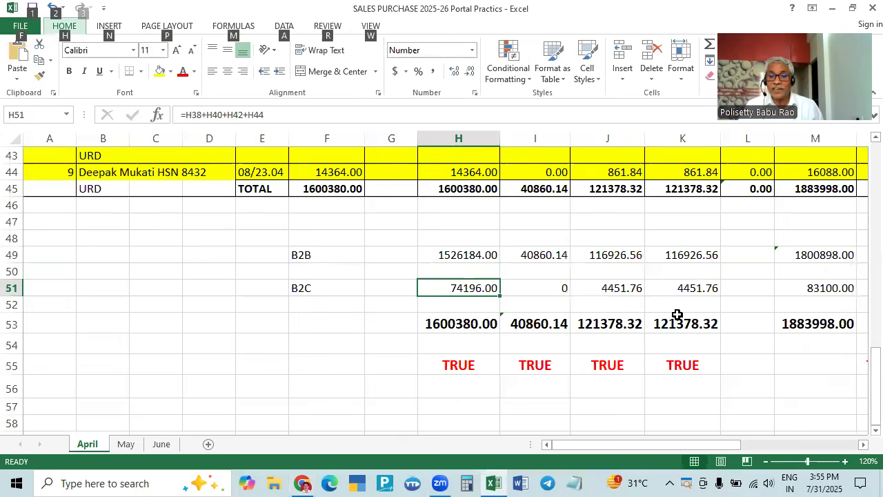
{"action": "key", "text": "alt+Tab"}
- Confirm total liability 16,00,380.88 with CGST and SGST 1,21,378.32 each, and file the statement
{"action": "scroll", "coordinate": [678, 315], "scroll_direction": "down", "scroll_amount": 8}
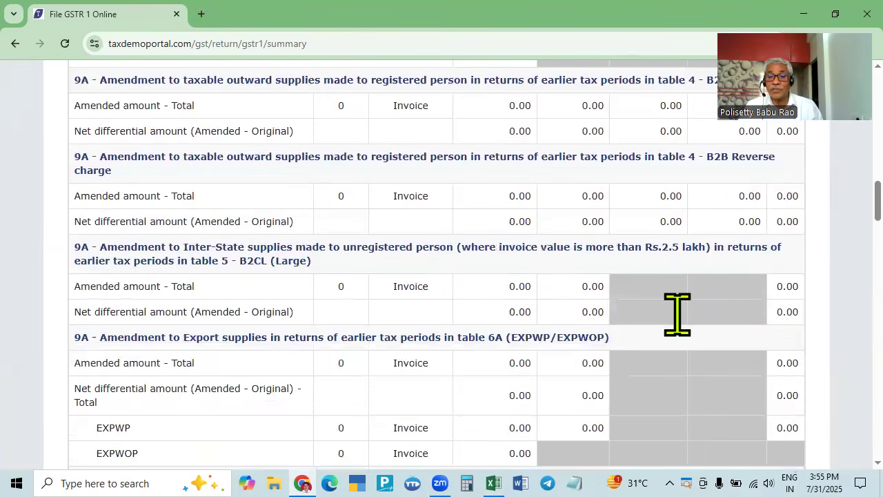
{"action": "scroll", "coordinate": [677, 315], "scroll_direction": "down", "scroll_amount": 12}
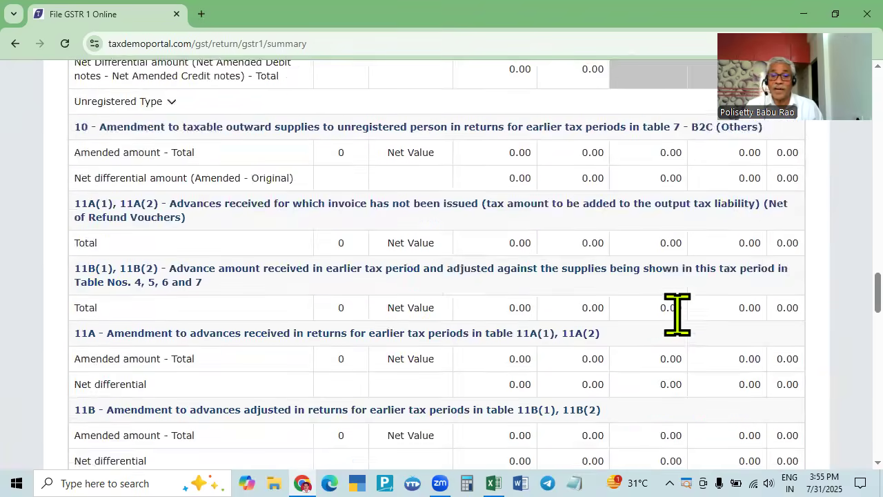
{"action": "scroll", "coordinate": [678, 315], "scroll_direction": "down", "scroll_amount": 15}
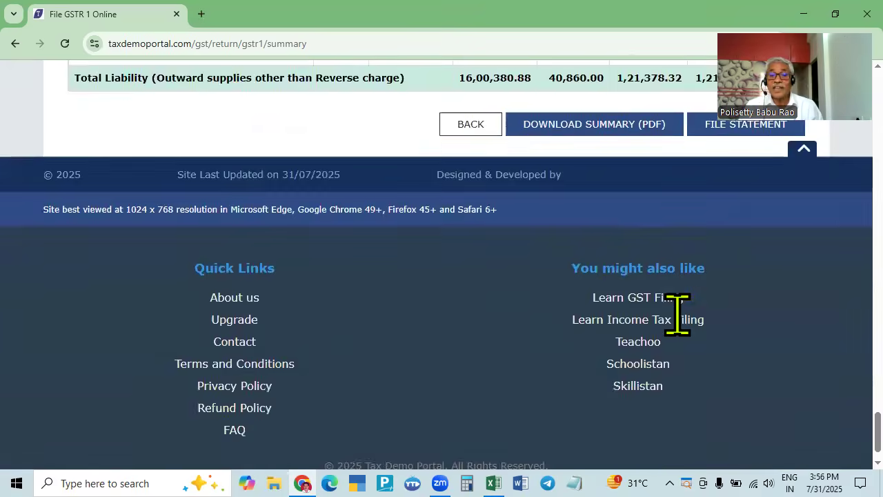
{"action": "scroll", "coordinate": [677, 315], "scroll_direction": "up", "scroll_amount": 3}
{"action": "key", "text": "alt+Tab"}
{"action": "scroll", "coordinate": [492, 268], "scroll_direction": "up", "scroll_amount": 2}
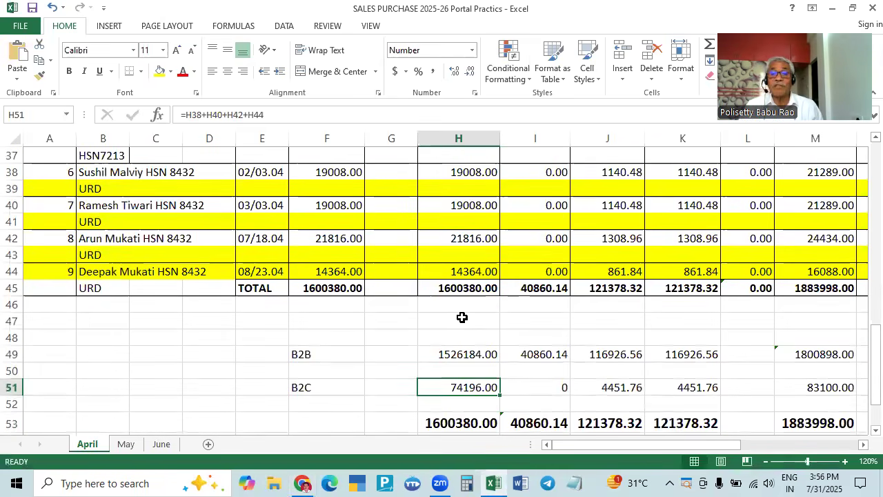
{"action": "key", "text": "alt+Tab"}
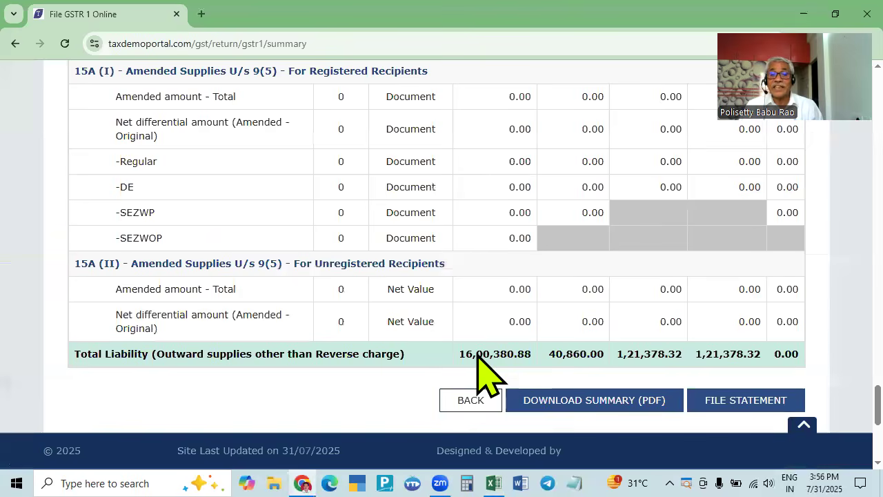
{"action": "key", "text": "alt+Tab"}
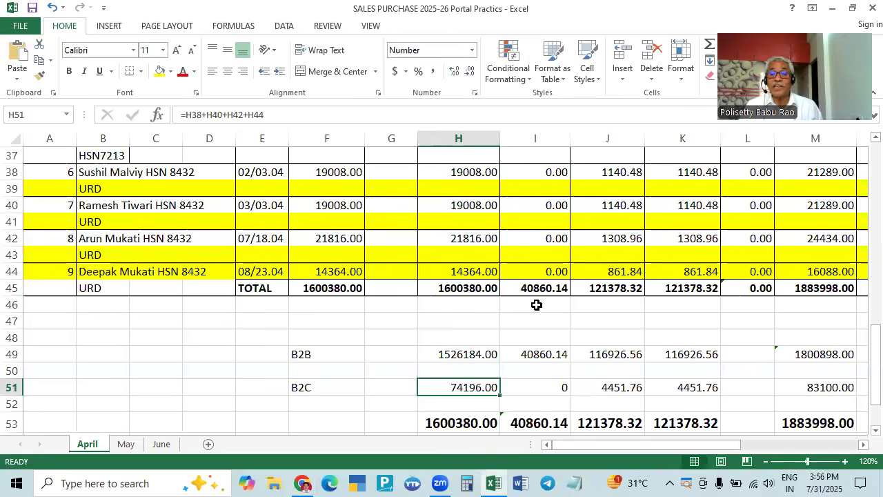
{"action": "key", "text": "alt+Tab"}
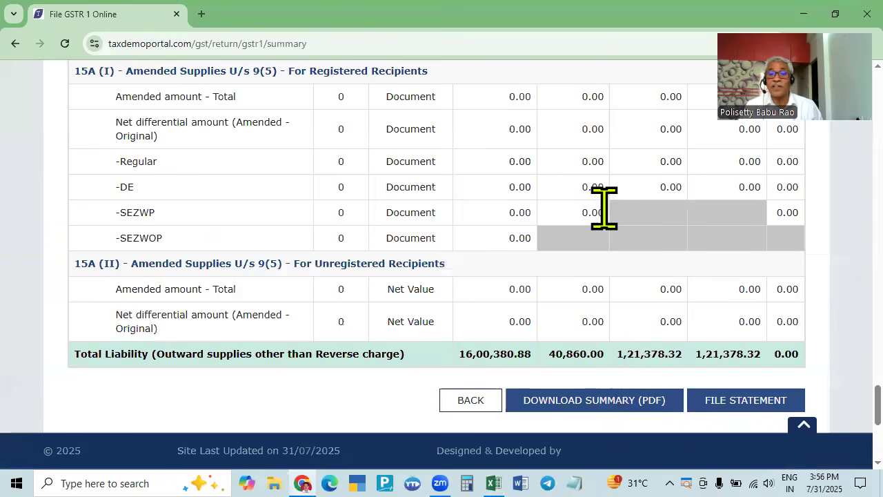
{"action": "key", "text": "alt+Tab"}
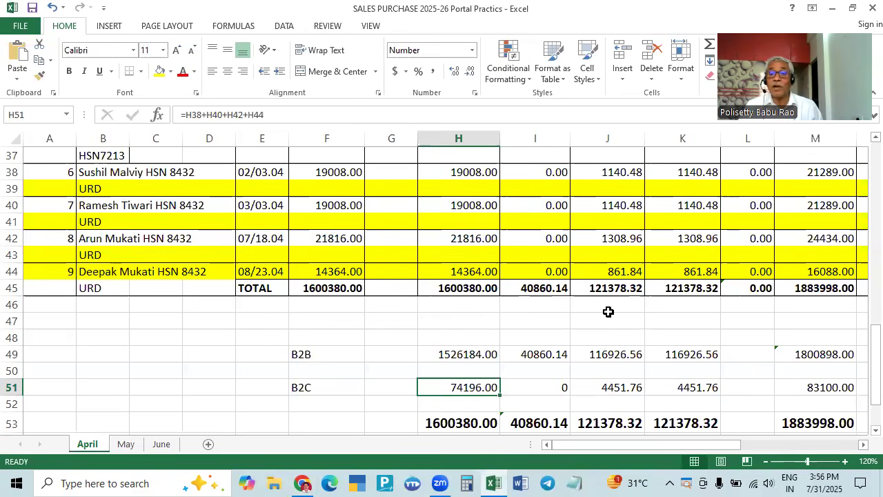
{"action": "key", "text": "alt+Tab"}
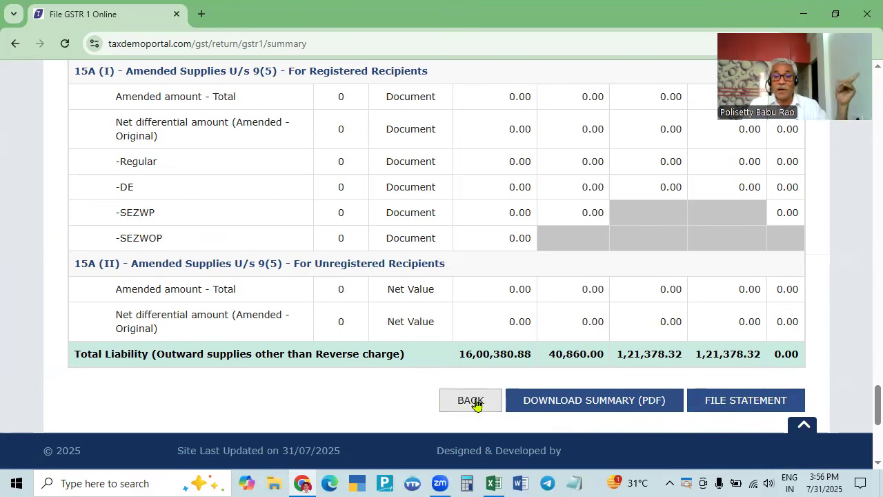
{"action": "left_click", "coordinate": [737, 398]}
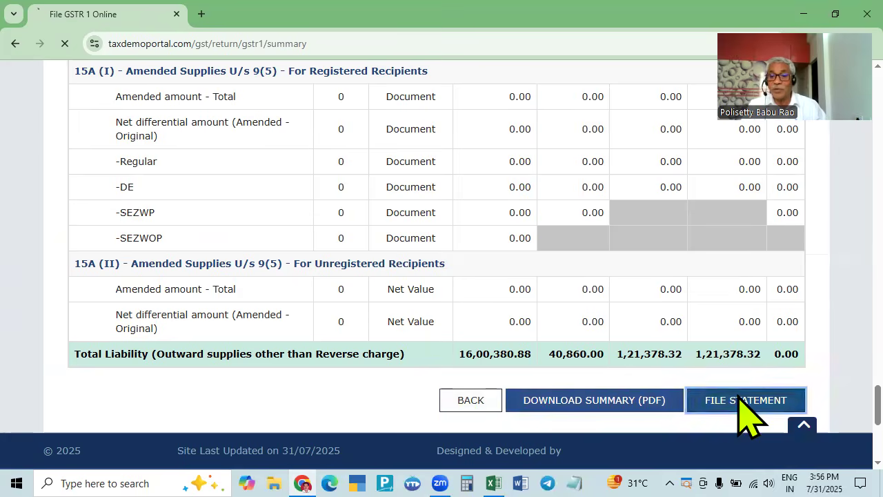
- Tick the filing declaration and choose the authorised signatory
{"action": "scroll", "coordinate": [749, 414], "scroll_direction": "down", "scroll_amount": 4}
{"action": "scroll", "coordinate": [747, 417], "scroll_direction": "down", "scroll_amount": 4}
{"action": "scroll", "coordinate": [748, 417], "scroll_direction": "up", "scroll_amount": 8}
{"action": "scroll", "coordinate": [694, 414], "scroll_direction": "down", "scroll_amount": 2}
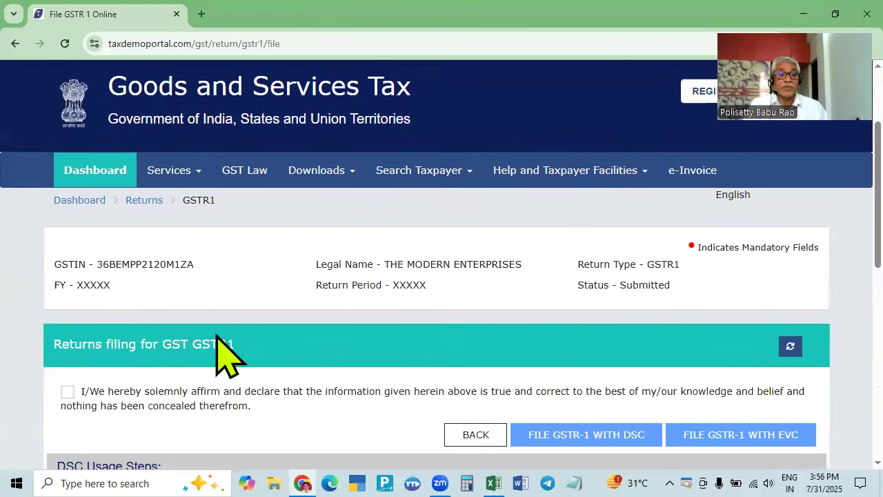
{"action": "scroll", "coordinate": [97, 352], "scroll_direction": "down", "scroll_amount": 2}
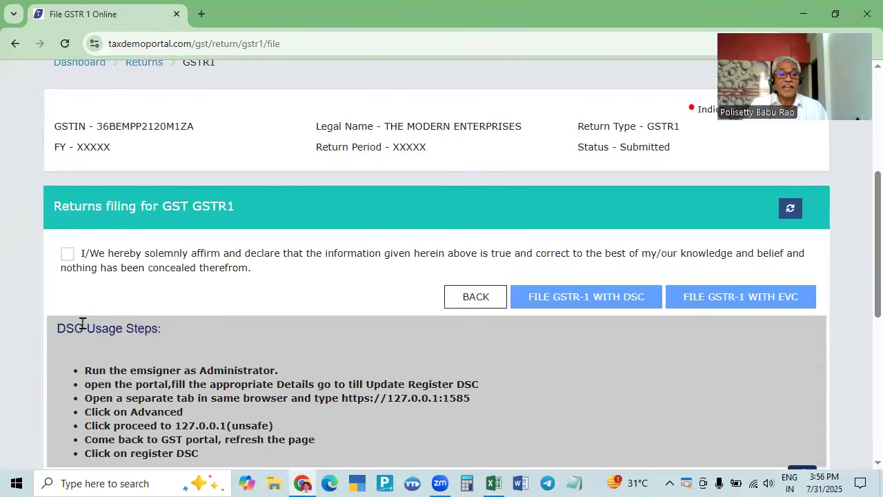
{"action": "left_click", "coordinate": [67, 254]}
{"action": "left_click", "coordinate": [233, 312]}
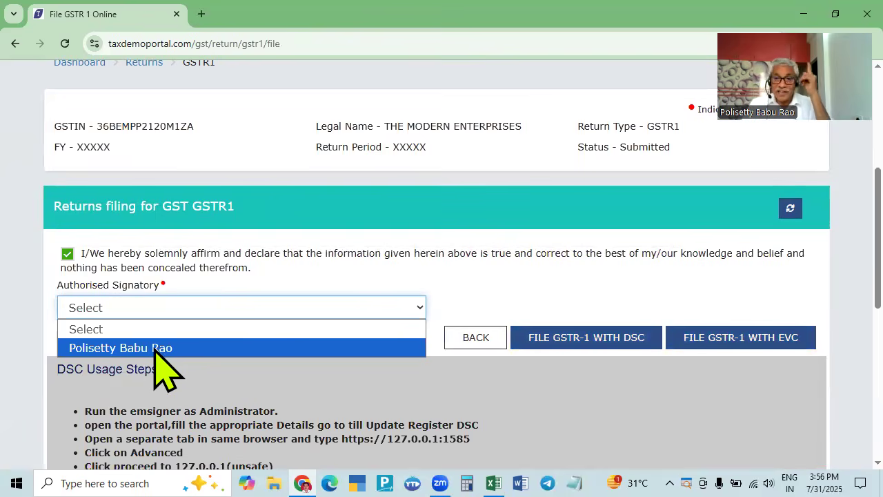
{"action": "left_click", "coordinate": [155, 349]}
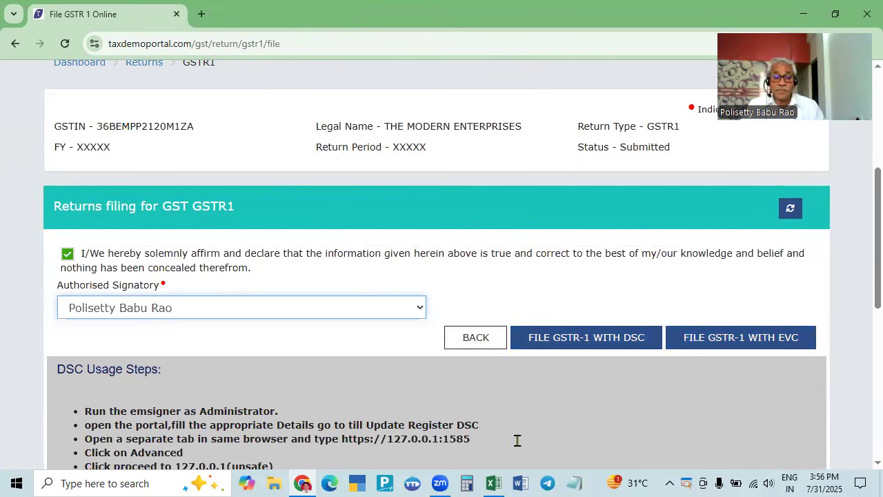
- Open a blank new browser tab beside the filing page
{"action": "scroll", "coordinate": [623, 304], "scroll_direction": "up", "scroll_amount": 5}
{"action": "left_click", "coordinate": [665, 71]}
{"action": "left_click", "coordinate": [201, 14]}
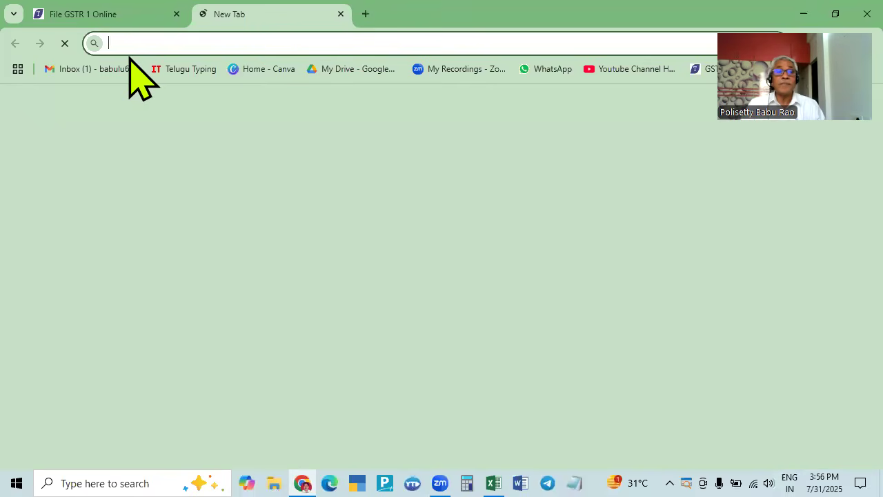
- Load the Gmail inbox in the new tab and bring the File GSTR 1 Online tab back
{"action": "left_click", "coordinate": [129, 62]}
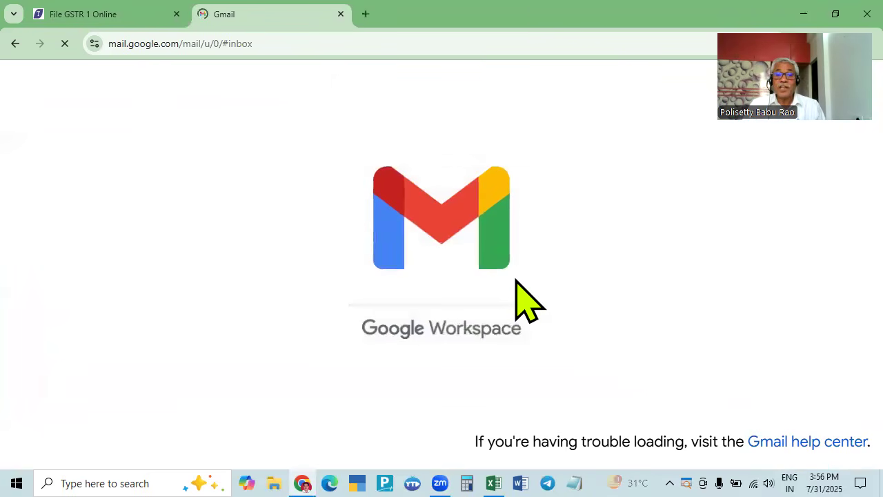
{"action": "left_click", "coordinate": [122, 15]}
{"action": "scroll", "coordinate": [331, 227], "scroll_direction": "down", "scroll_amount": 2}
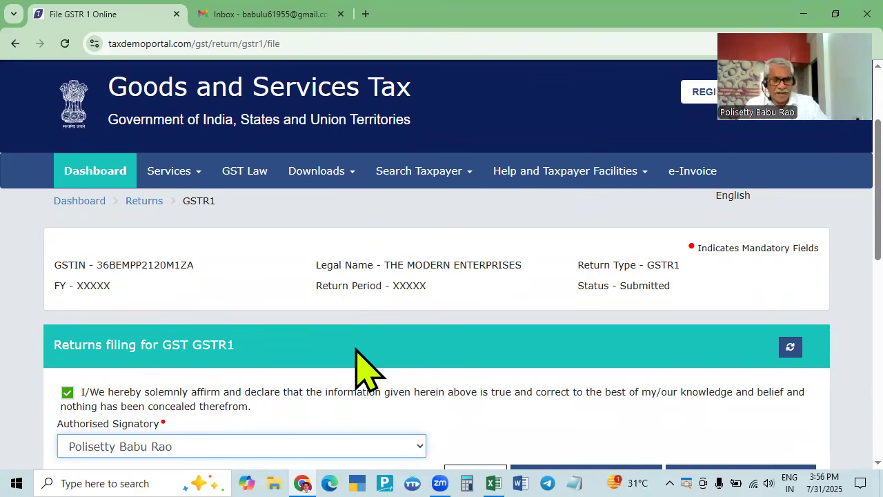
- File GSTR-1 with EVC to trigger the OTP, and check the Gmail inbox for it
{"action": "scroll", "coordinate": [366, 373], "scroll_direction": "down", "scroll_amount": 2}
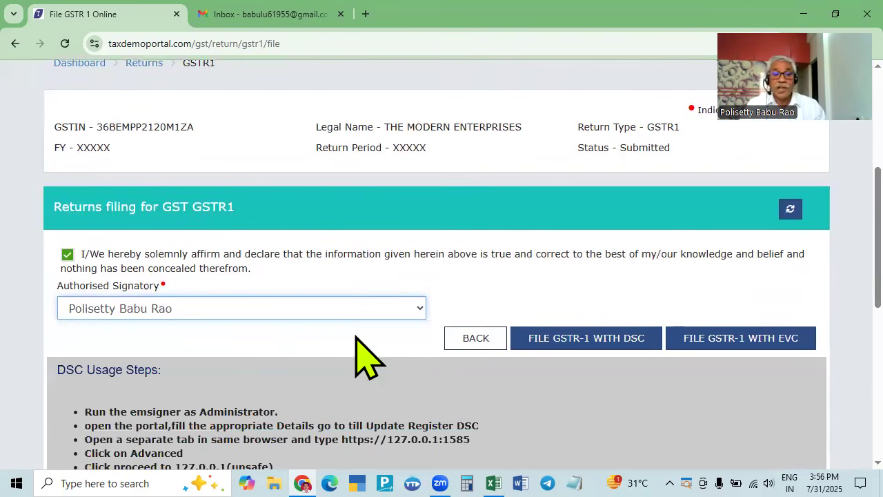
{"action": "left_click", "coordinate": [734, 337]}
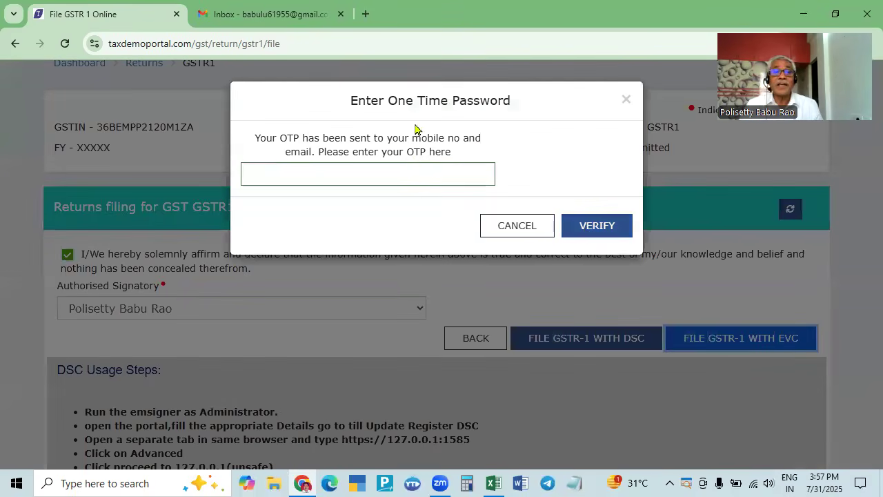
{"action": "key", "text": "ctrl+Tab"}
{"action": "left_click", "coordinate": [108, 162]}
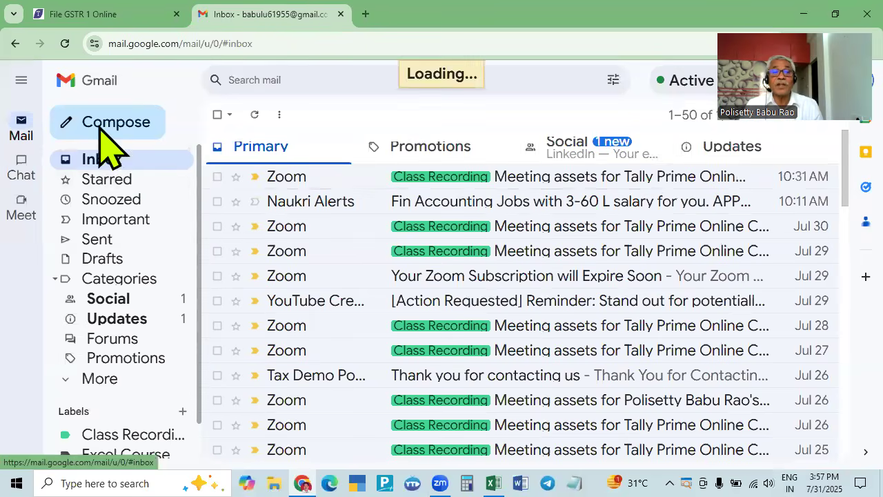
{"action": "left_click", "coordinate": [89, 15]}
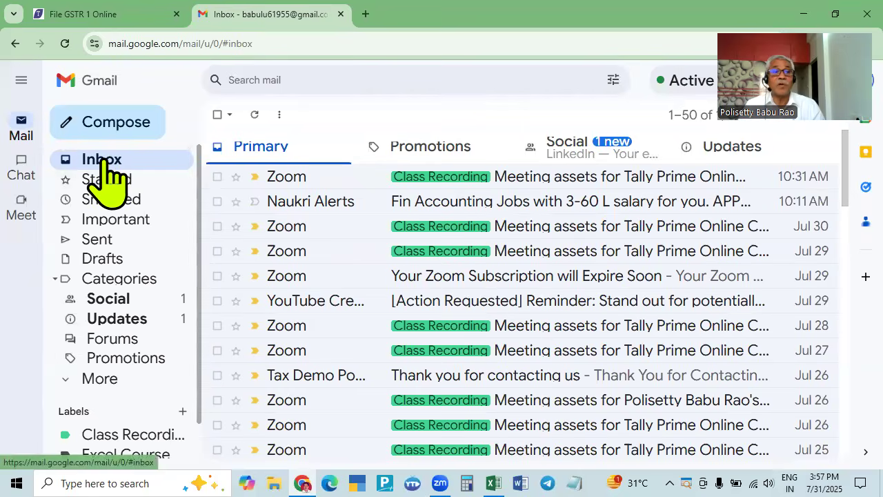
{"action": "left_click", "coordinate": [64, 44]}
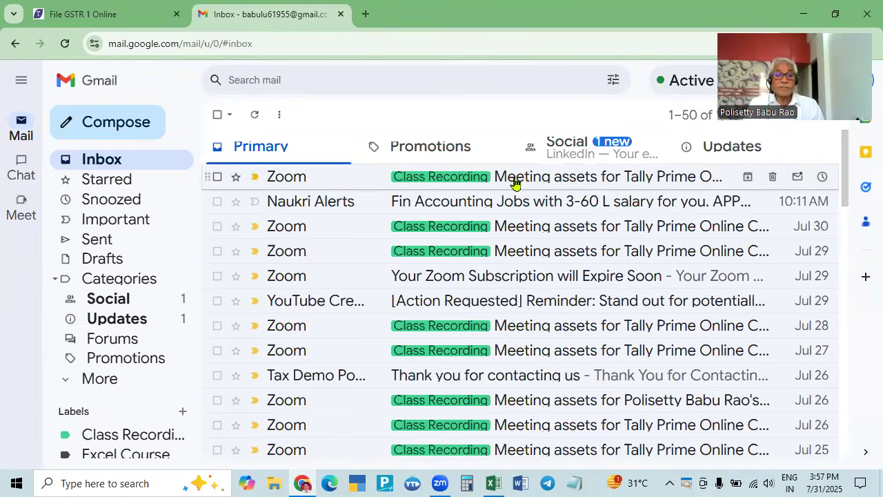
{"action": "left_click", "coordinate": [65, 43]}
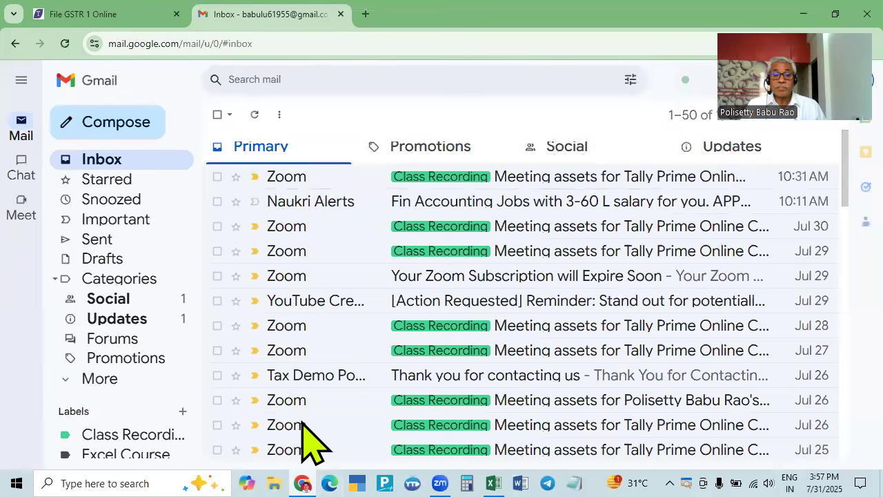
{"action": "mouse_move", "coordinate": [302, 483]}
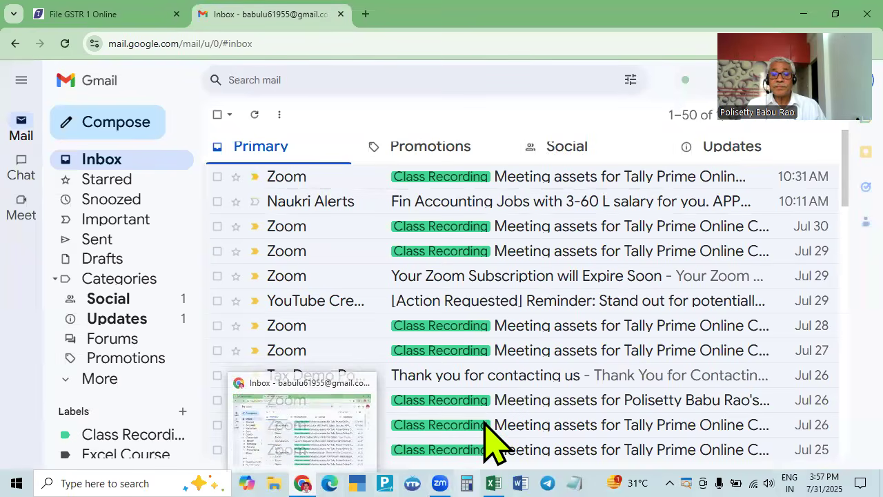
{"action": "left_click", "coordinate": [314, 439]}
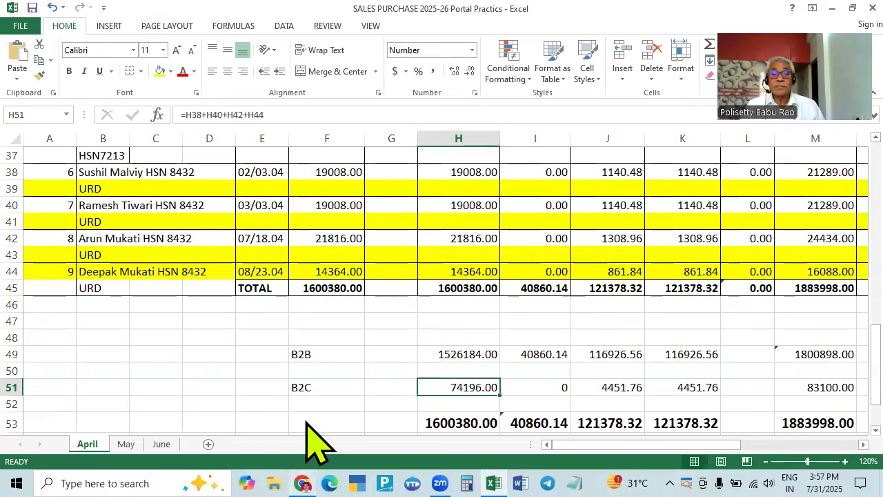
{"action": "key", "text": "alt+Tab"}
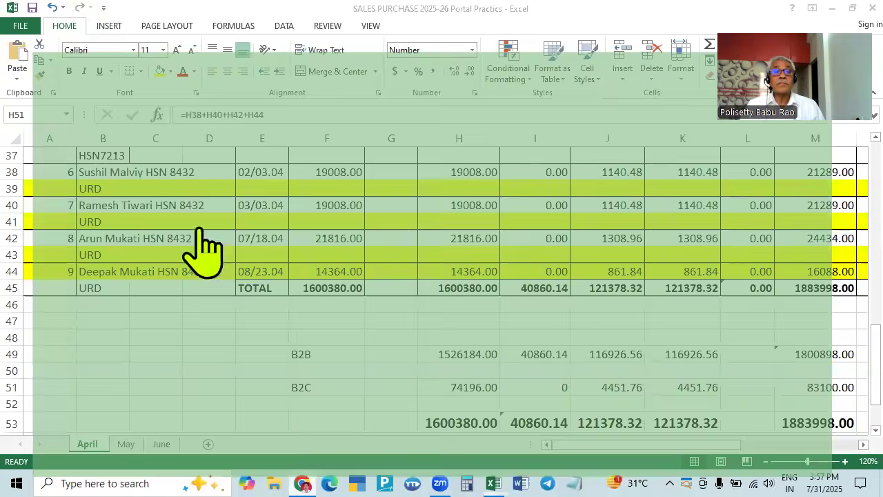
{"action": "left_click", "coordinate": [114, 15]}
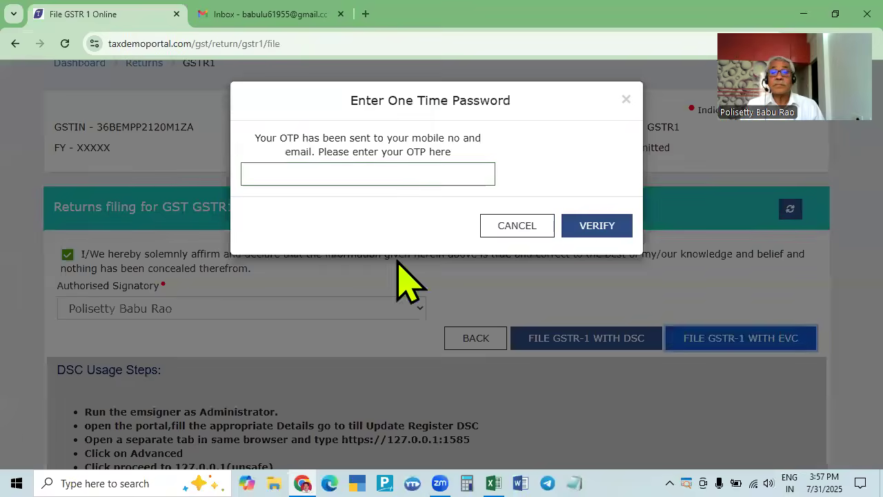
{"action": "left_click", "coordinate": [389, 178]}
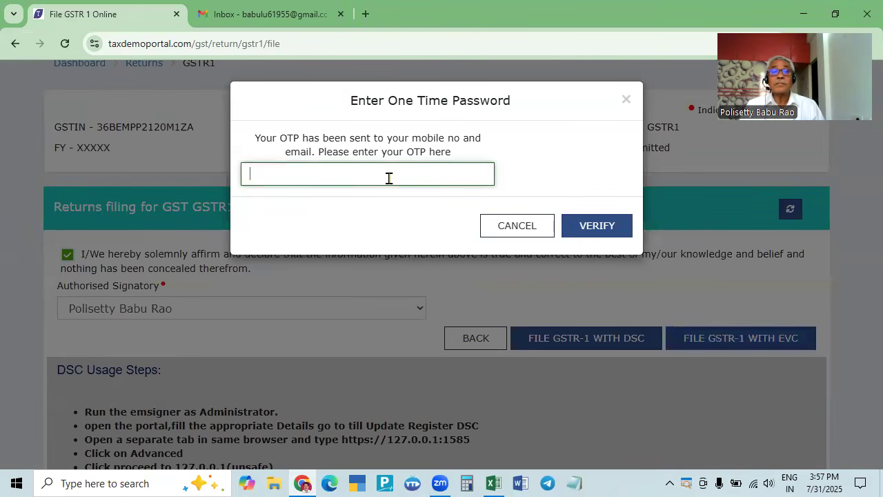
{"action": "left_click", "coordinate": [269, 12]}
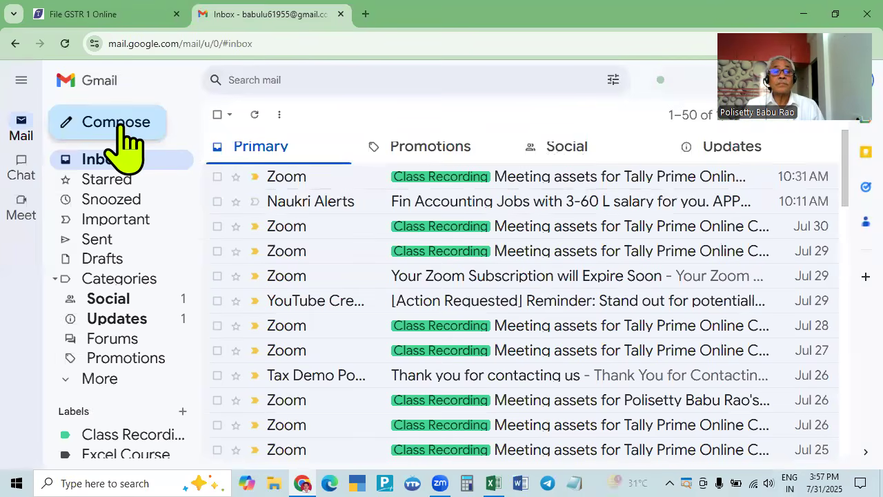
{"action": "left_click", "coordinate": [109, 161]}
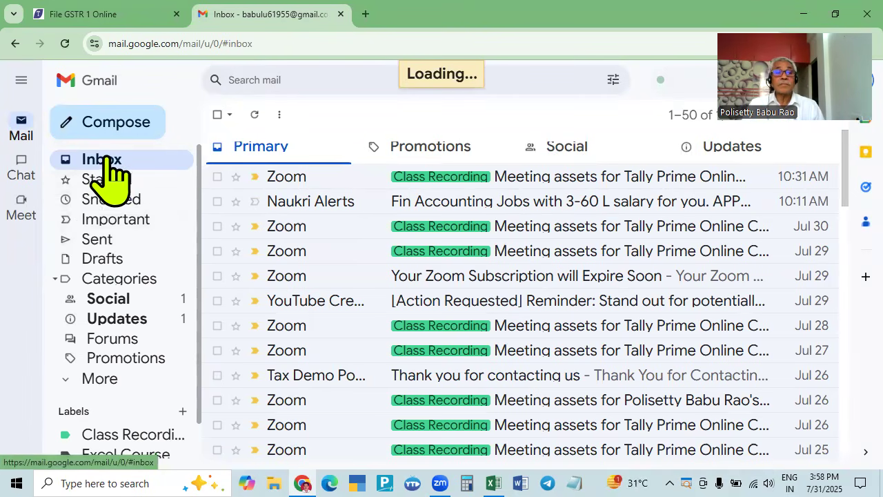
{"action": "scroll", "coordinate": [315, 215], "scroll_direction": "down", "scroll_amount": 2}
{"action": "scroll", "coordinate": [315, 216], "scroll_direction": "up", "scroll_amount": 2}
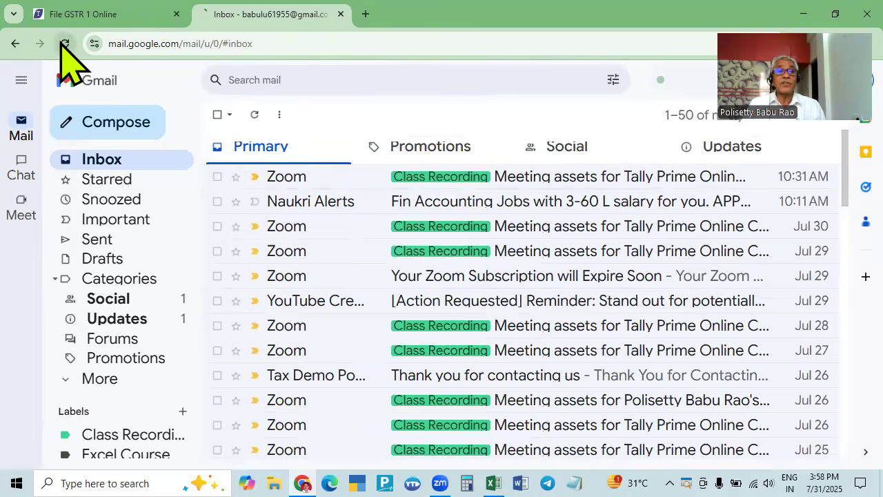
{"action": "left_click", "coordinate": [65, 43]}
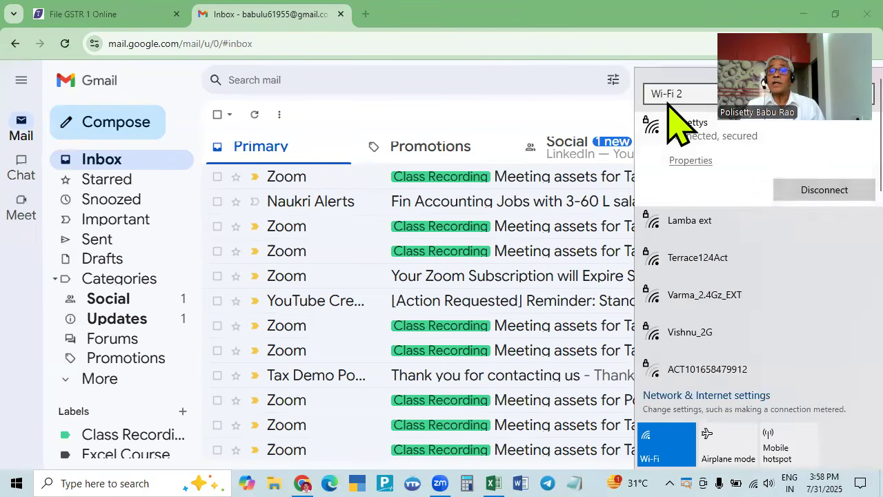
{"action": "left_click", "coordinate": [487, 21]}
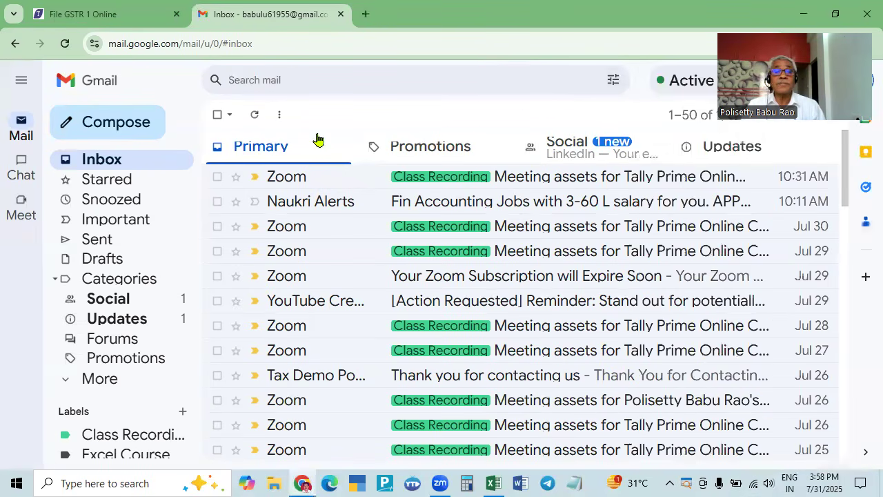
{"action": "left_click", "coordinate": [436, 144]}
{"action": "left_click", "coordinate": [599, 147]}
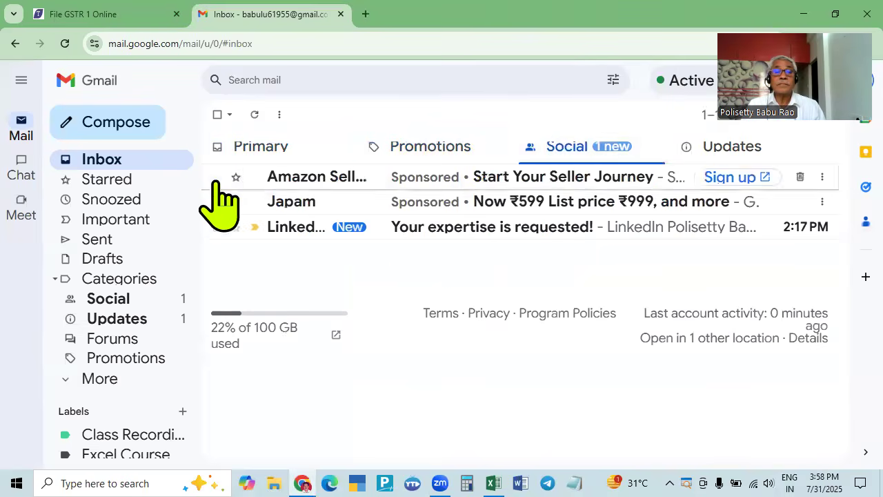
{"action": "left_click", "coordinate": [99, 165]}
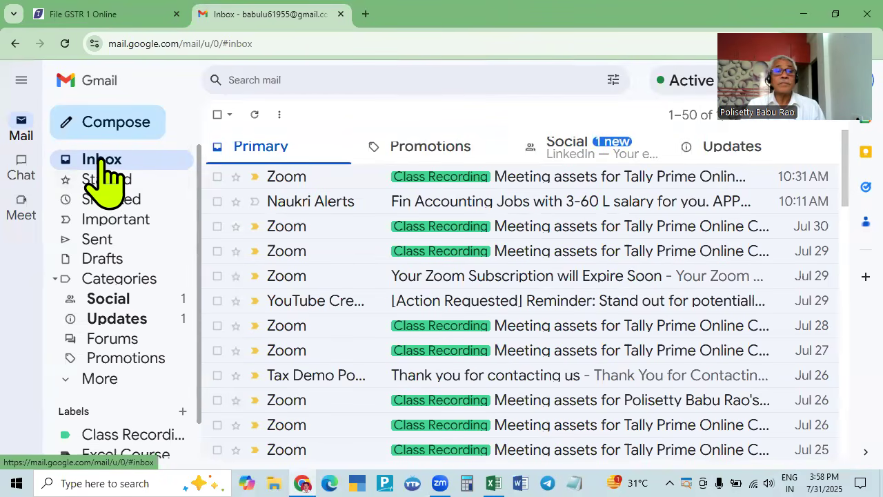
{"action": "left_click", "coordinate": [78, 11]}
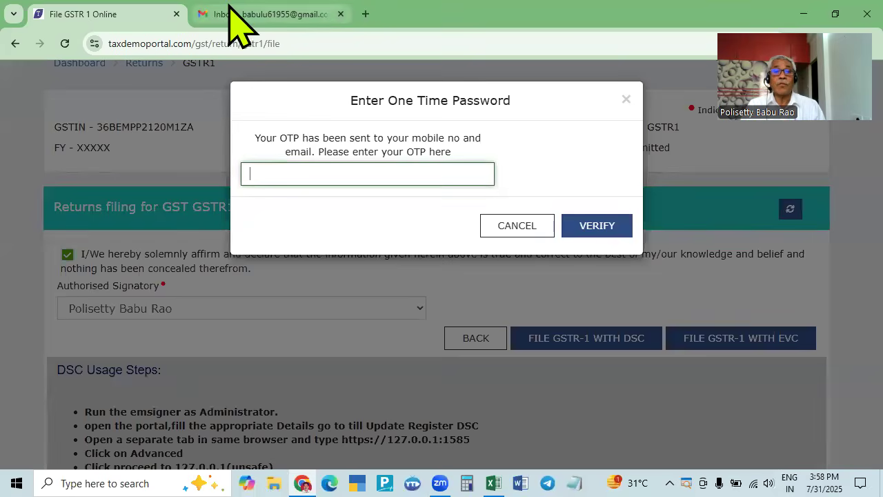
- Enter and verify the OTP, then clear the field after the incorrect-OTP error
{"action": "left_click", "coordinate": [231, 10]}
{"action": "left_click", "coordinate": [105, 14]}
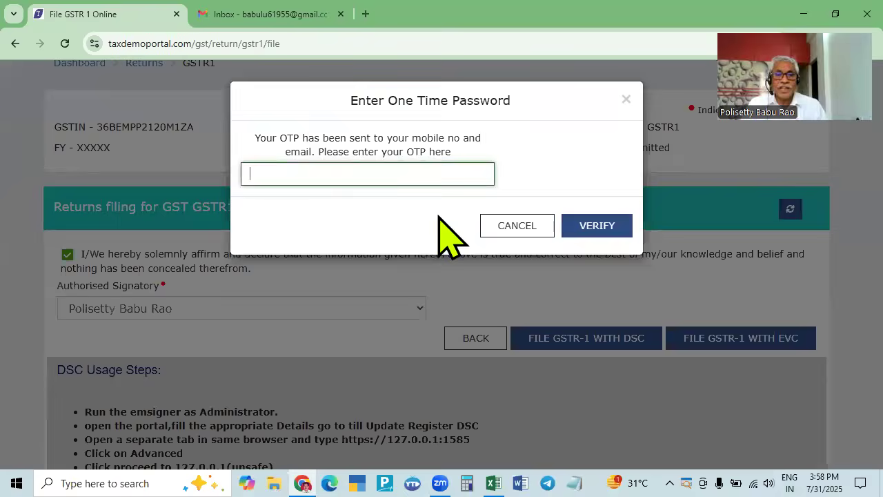
{"action": "key", "text": "ctrl+Tab"}
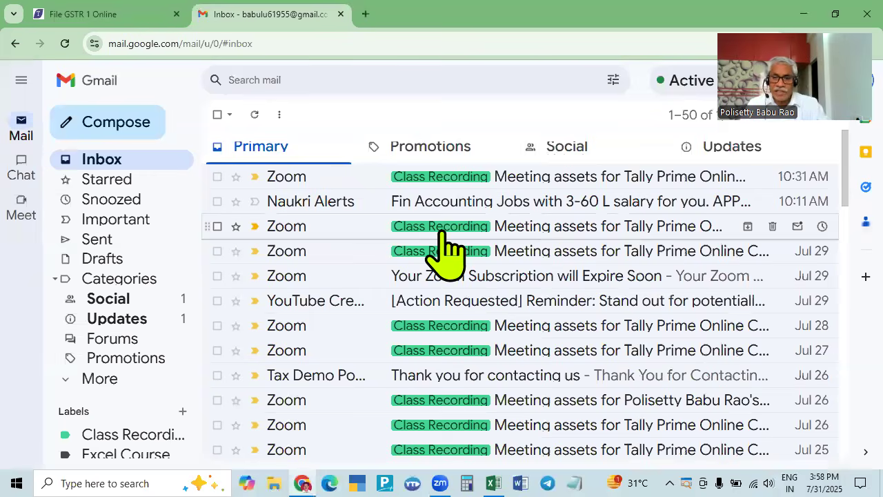
{"action": "left_click", "coordinate": [131, 22]}
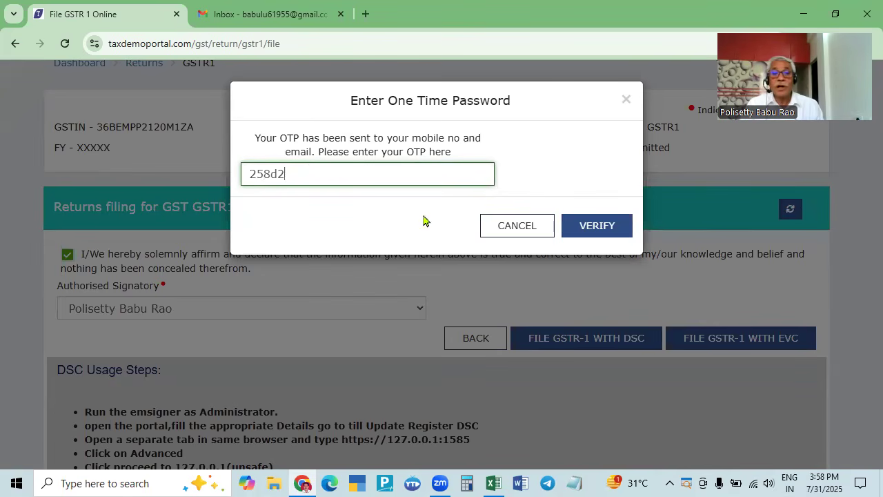
{"action": "left_click", "coordinate": [616, 230]}
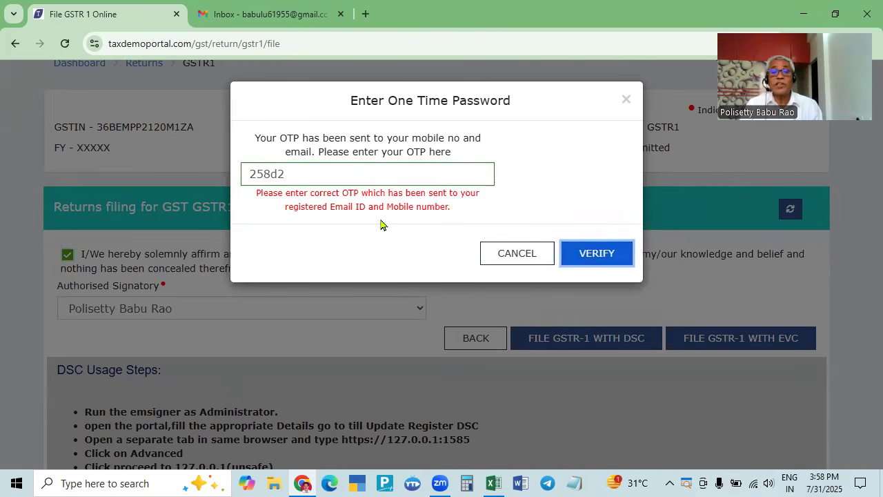
{"action": "left_click_drag", "start_coordinate": [305, 178], "coordinate": [255, 180]}
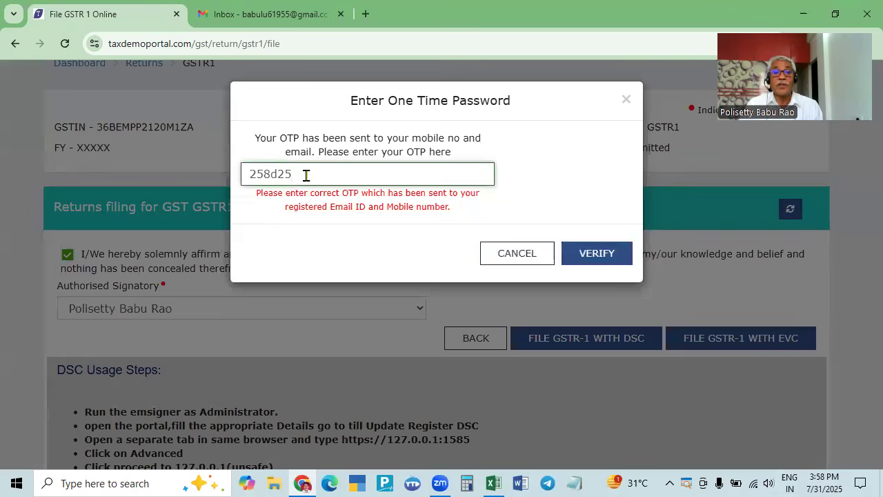
{"action": "left_click", "coordinate": [582, 250]}
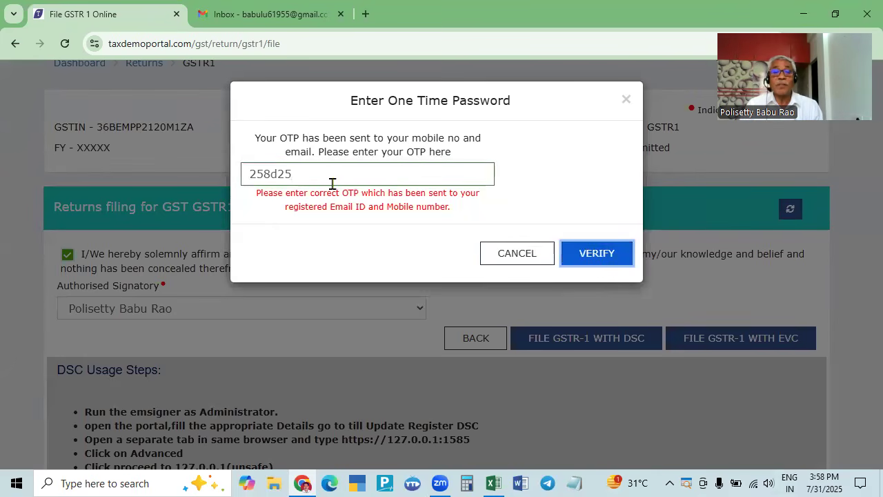
{"action": "left_click_drag", "start_coordinate": [289, 177], "coordinate": [255, 181]}
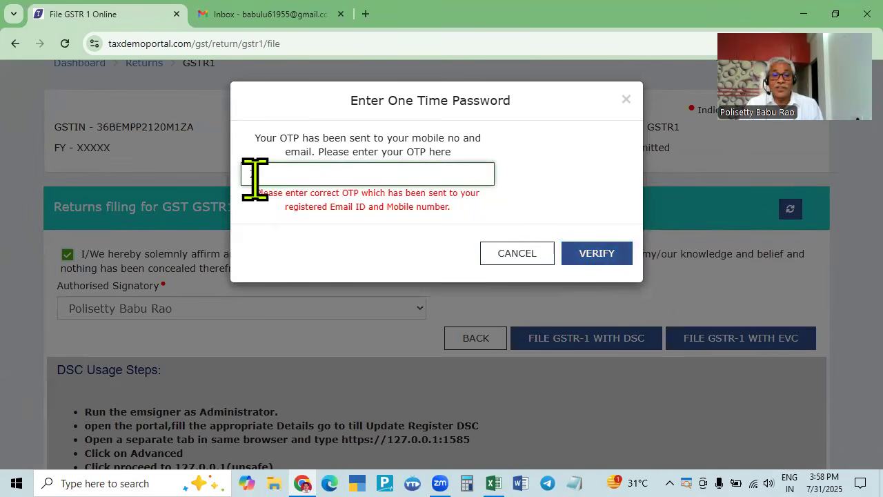
- Reopen Gmail in a fresh tab and open the One Time Password for EVC email
{"action": "left_click", "coordinate": [242, 14]}
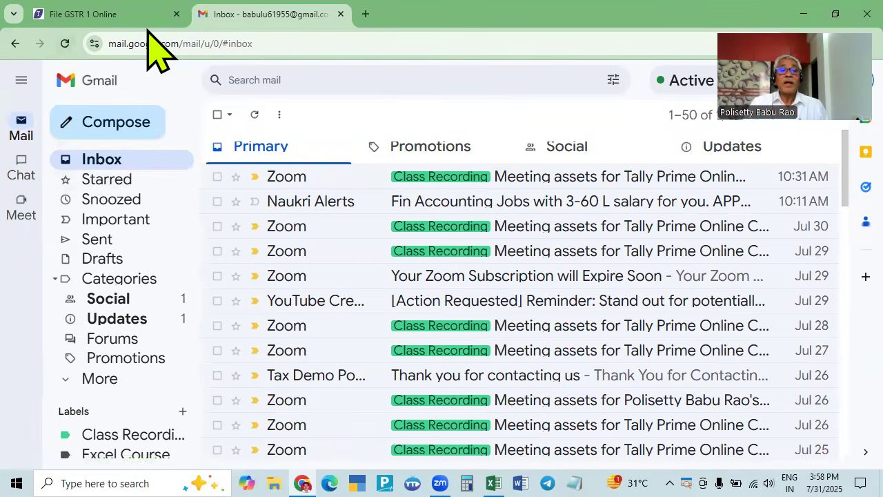
{"action": "left_click", "coordinate": [341, 14]}
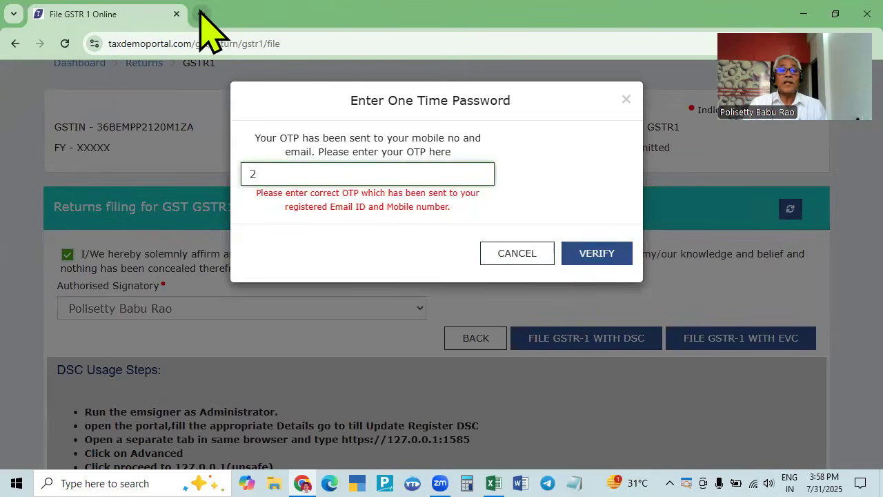
{"action": "left_click", "coordinate": [201, 14]}
{"action": "left_click", "coordinate": [83, 69]}
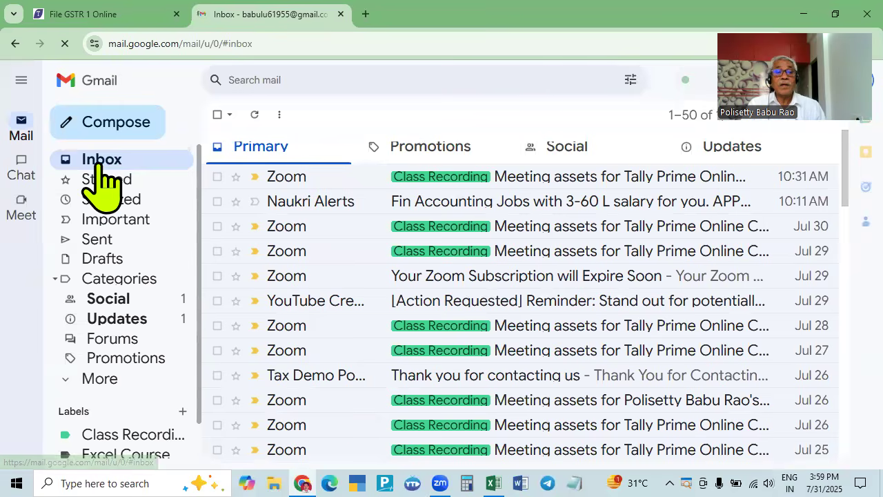
{"action": "left_click", "coordinate": [104, 19]}
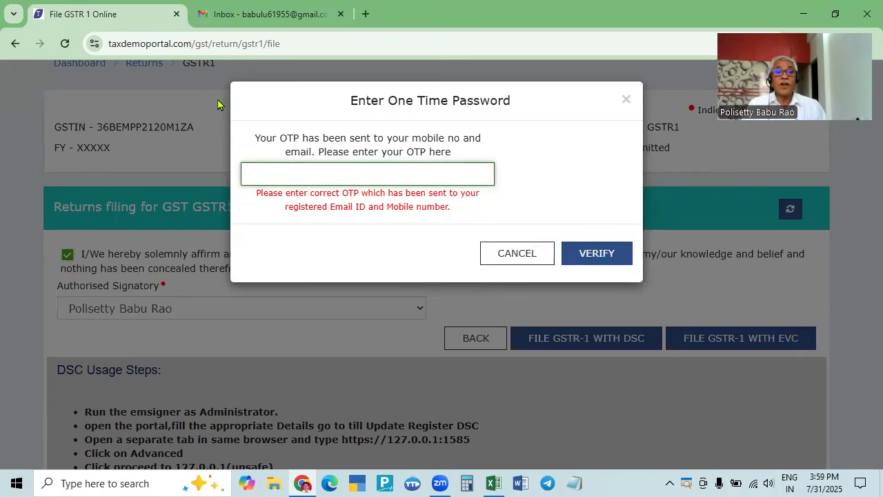
{"action": "left_click", "coordinate": [261, 9]}
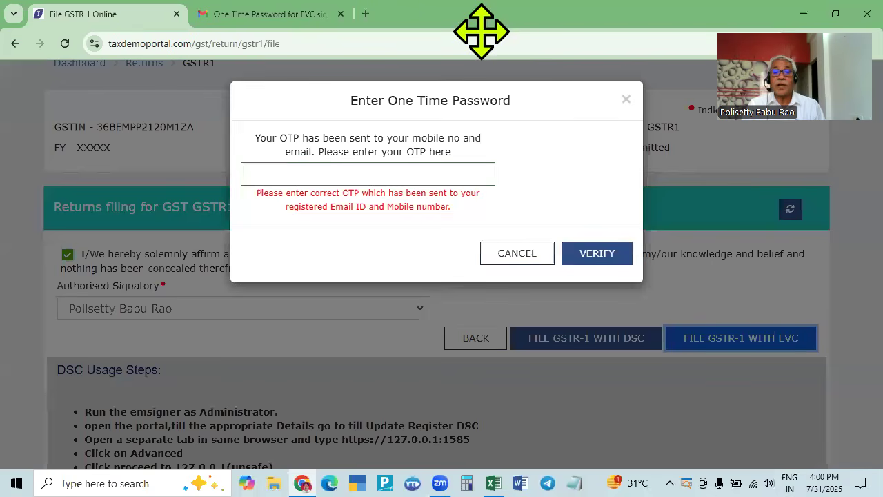
- Enter the emailed OTP, verify it, and acknowledge the Filing Successful message
{"action": "left_click", "coordinate": [431, 178]}
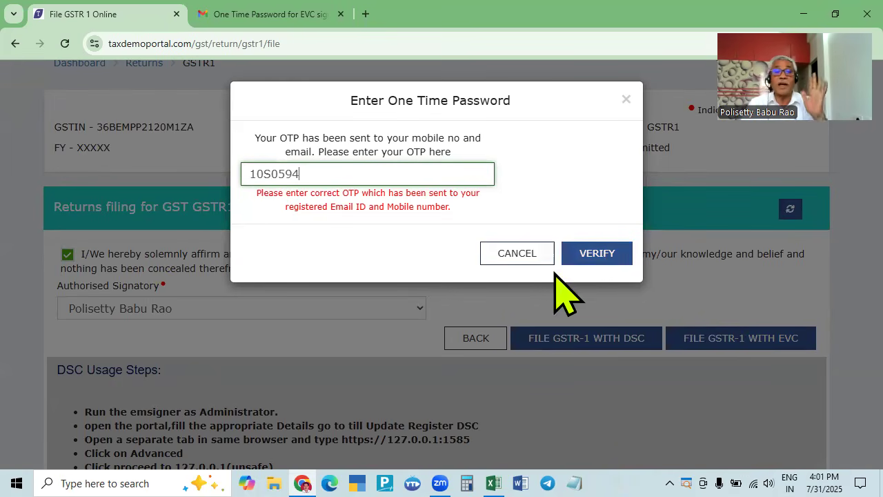
{"action": "left_click", "coordinate": [595, 253]}
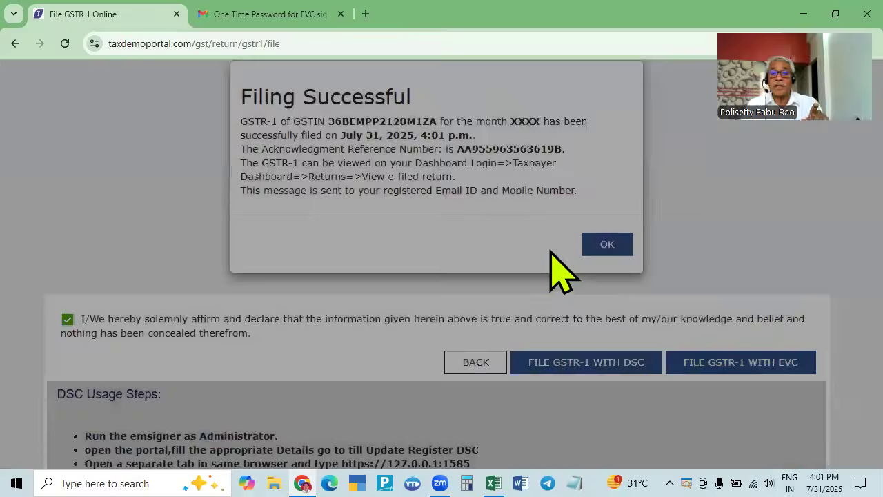
{"action": "left_click", "coordinate": [606, 245]}
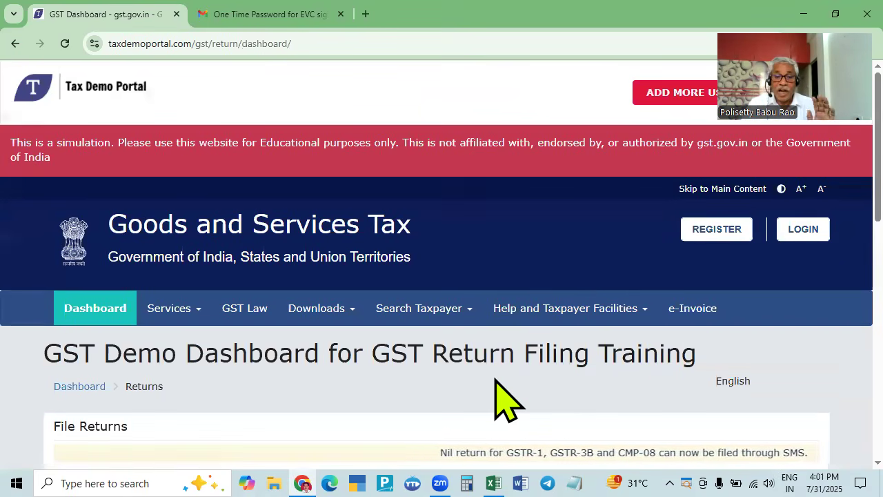
- Search the returns for 2025-26 Quarter 1 (Apr - Jun), period April
{"action": "scroll", "coordinate": [496, 380], "scroll_direction": "down", "scroll_amount": 4}
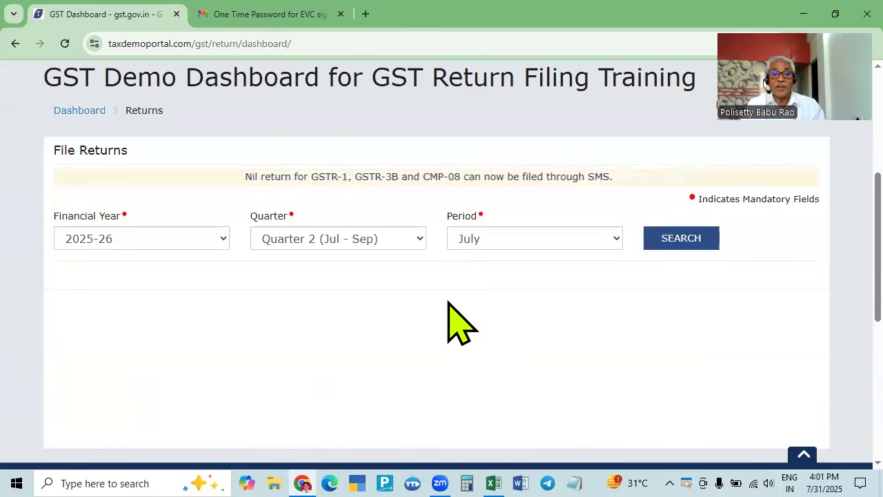
{"action": "left_click", "coordinate": [402, 241]}
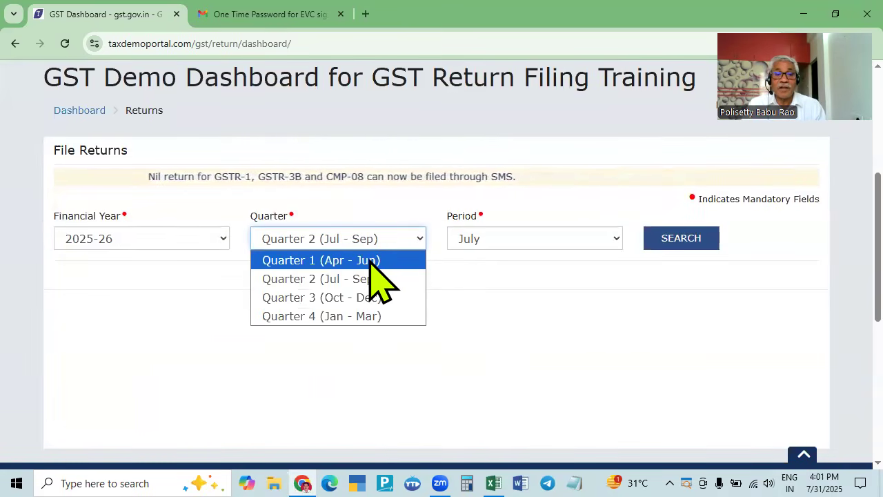
{"action": "left_click", "coordinate": [376, 261]}
{"action": "left_click", "coordinate": [559, 241]}
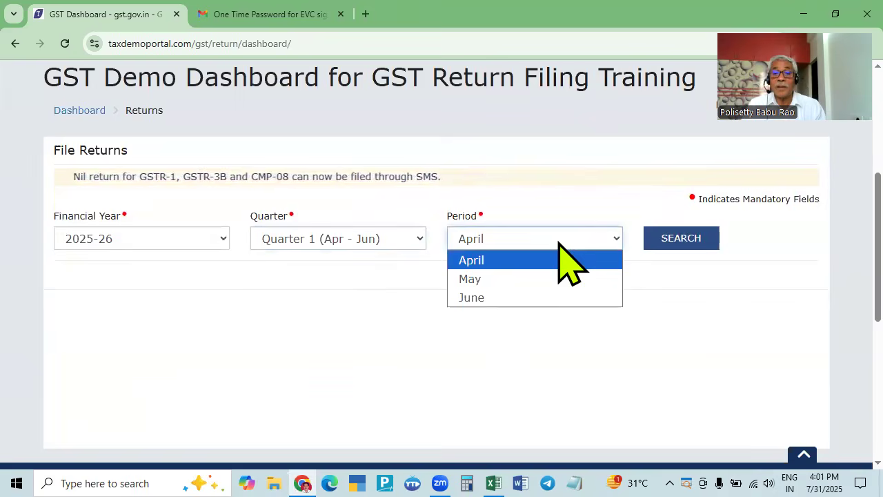
{"action": "left_click", "coordinate": [677, 241]}
{"action": "scroll", "coordinate": [669, 248], "scroll_direction": "down", "scroll_amount": 2}
{"action": "scroll", "coordinate": [232, 253], "scroll_direction": "down", "scroll_amount": 4}
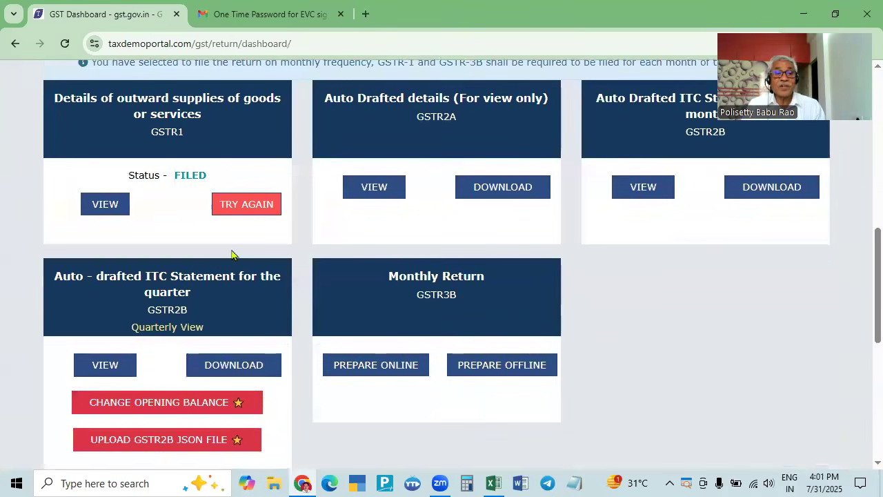
{"action": "scroll", "coordinate": [133, 197], "scroll_direction": "up", "scroll_amount": 4}
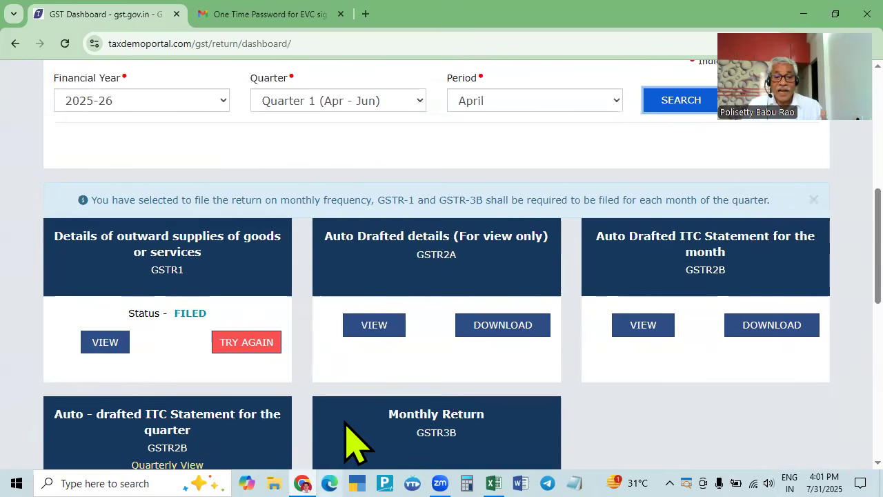
- Review the sales and purchase workbook and scroll to the GSTR3B tile
{"action": "key", "text": "alt+Tab"}
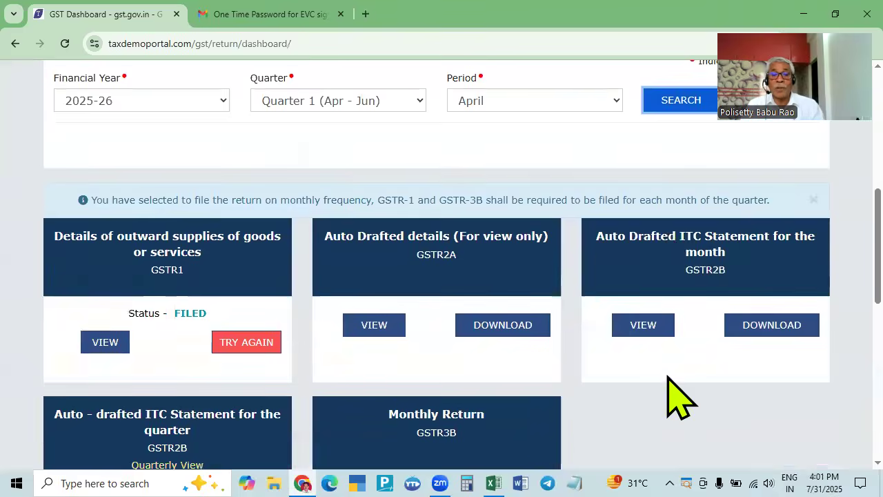
{"action": "scroll", "coordinate": [681, 394], "scroll_direction": "down", "scroll_amount": 2}
{"action": "scroll", "coordinate": [680, 394], "scroll_direction": "up", "scroll_amount": 2}
{"action": "scroll", "coordinate": [534, 405], "scroll_direction": "down", "scroll_amount": 2}
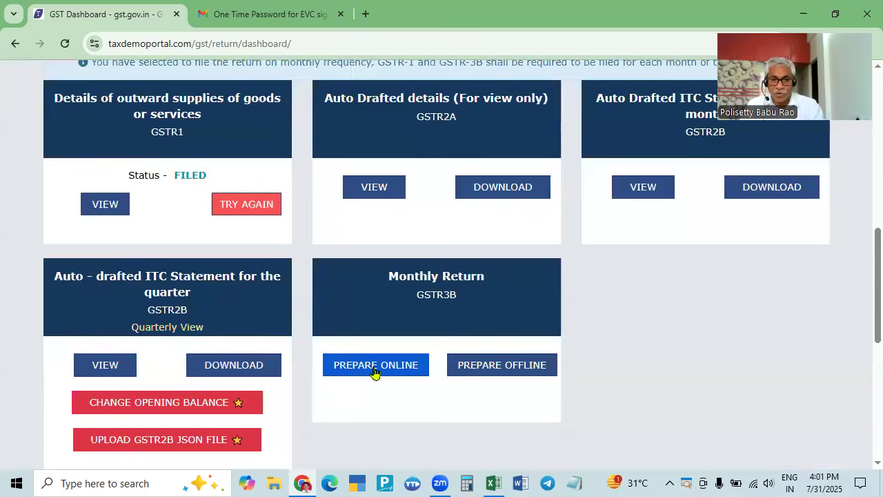
- Prepare GSTR-3B online, answer NO to nil return, and dismiss the system generated summary
{"action": "left_click", "coordinate": [380, 371]}
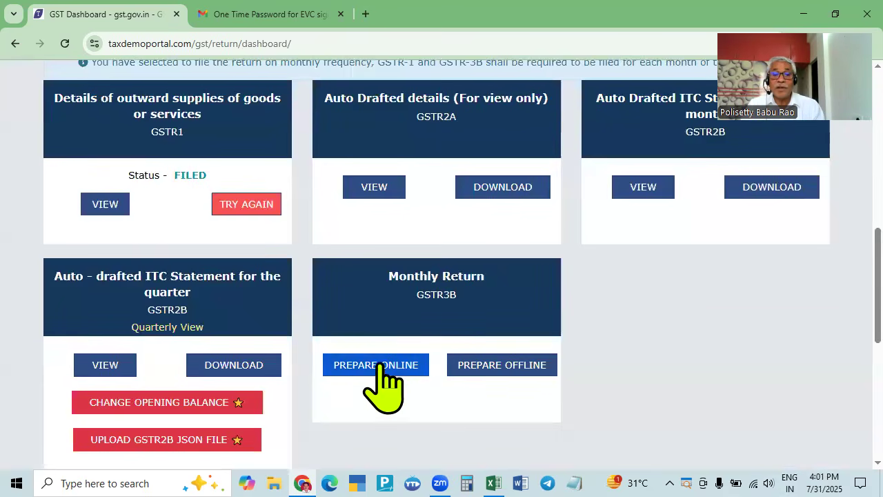
{"action": "left_click", "coordinate": [382, 365]}
{"action": "scroll", "coordinate": [389, 386], "scroll_direction": "down", "scroll_amount": 4}
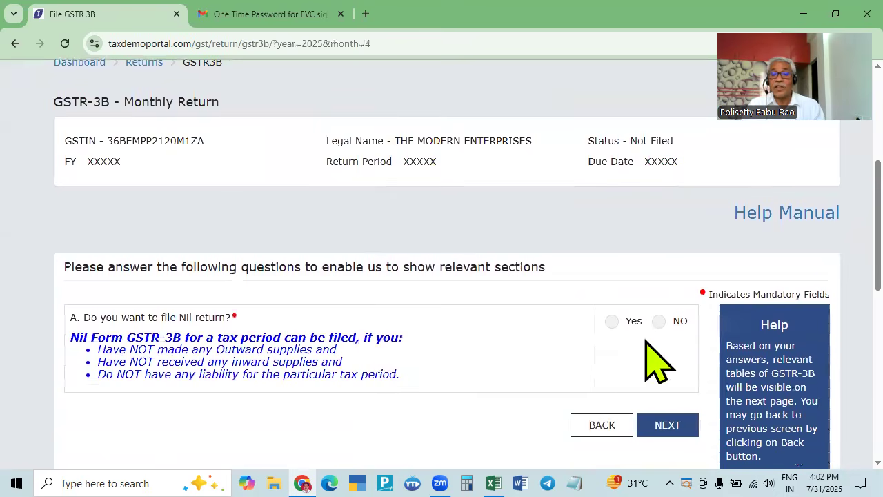
{"action": "left_click", "coordinate": [659, 321]}
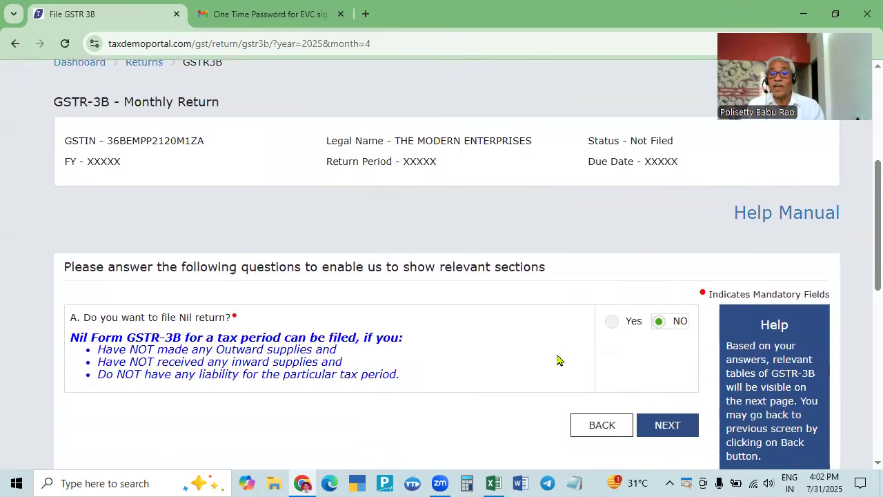
{"action": "left_click", "coordinate": [667, 427]}
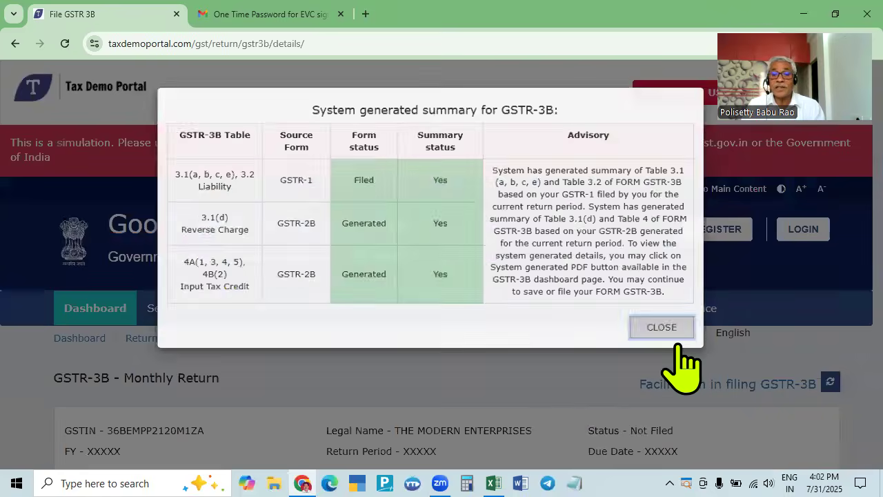
{"action": "left_click", "coordinate": [671, 333]}
{"action": "scroll", "coordinate": [510, 387], "scroll_direction": "down", "scroll_amount": 8}
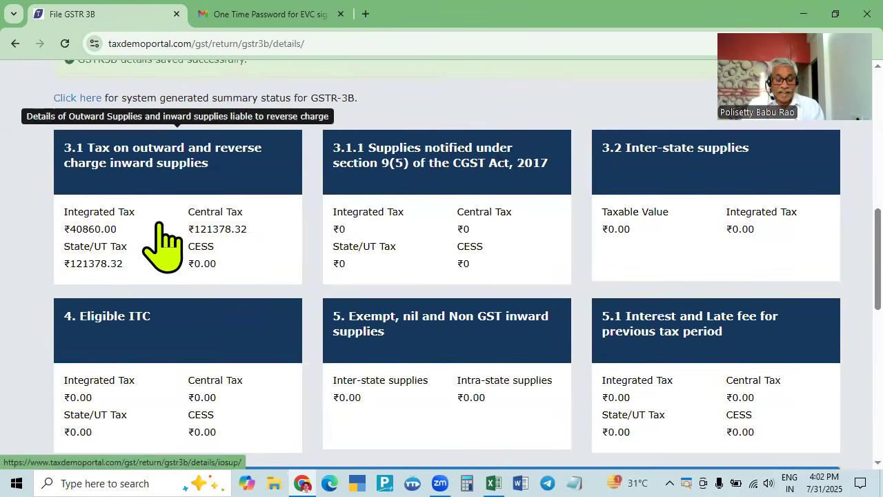
{"action": "key", "text": "alt+Tab"}
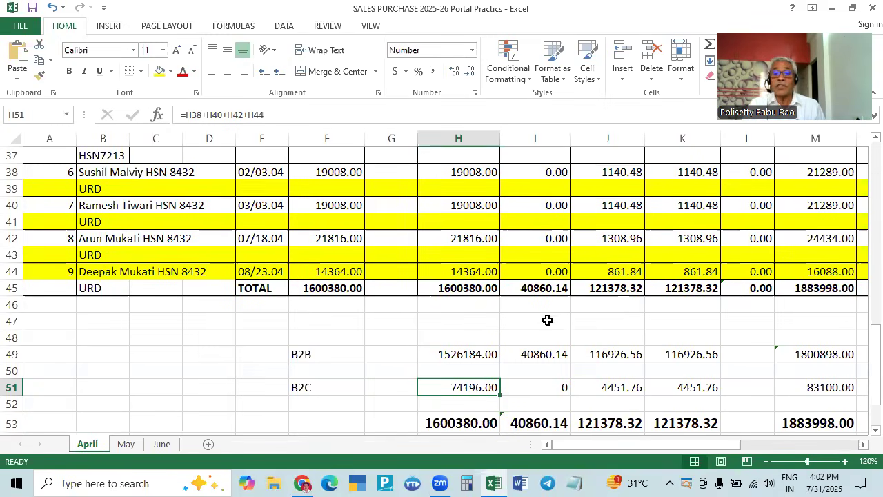
{"action": "key", "text": "alt+Tab"}
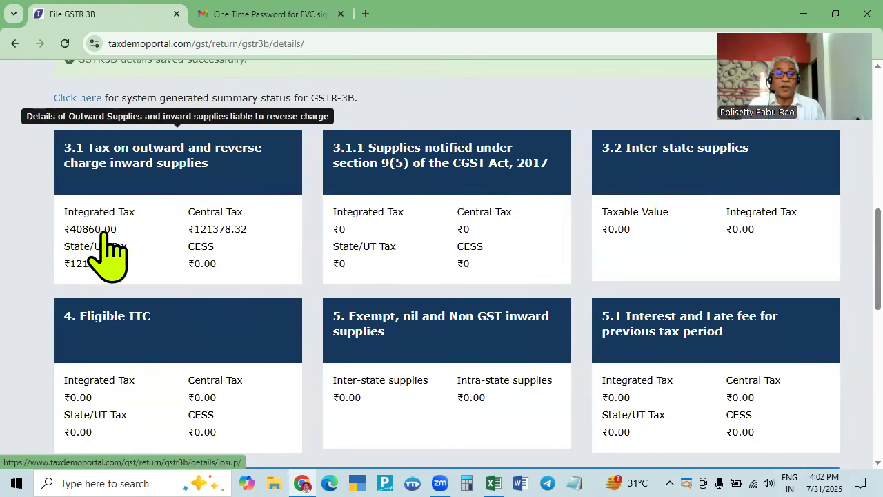
{"action": "key", "text": "alt+Tab"}
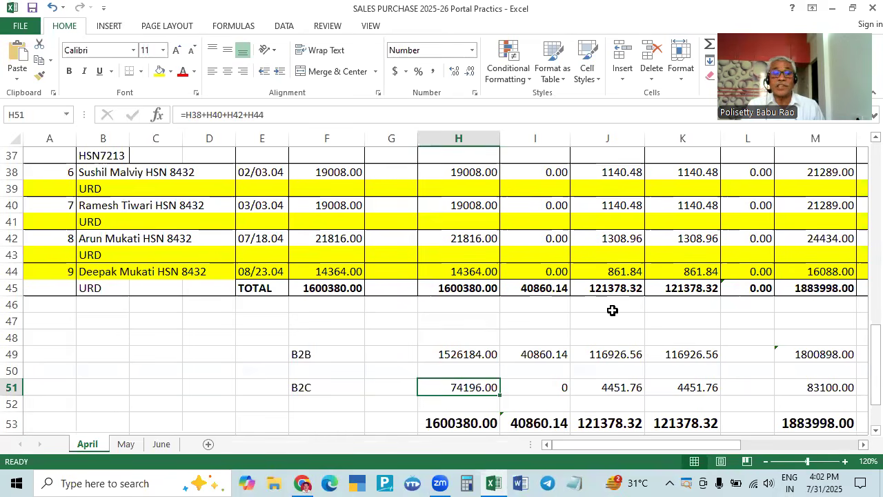
{"action": "key", "text": "alt+Tab"}
{"action": "key", "text": "alt+Tab"}
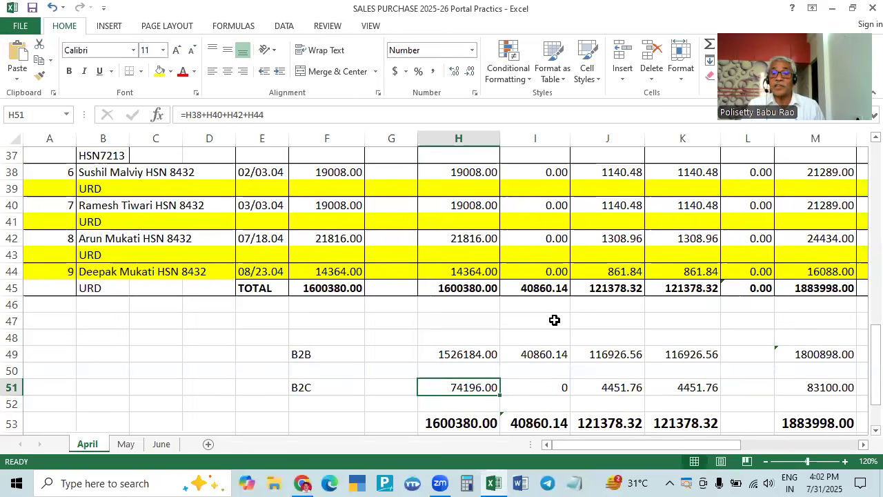
{"action": "left_click", "coordinate": [676, 305]}
{"action": "key", "text": "alt+Tab"}
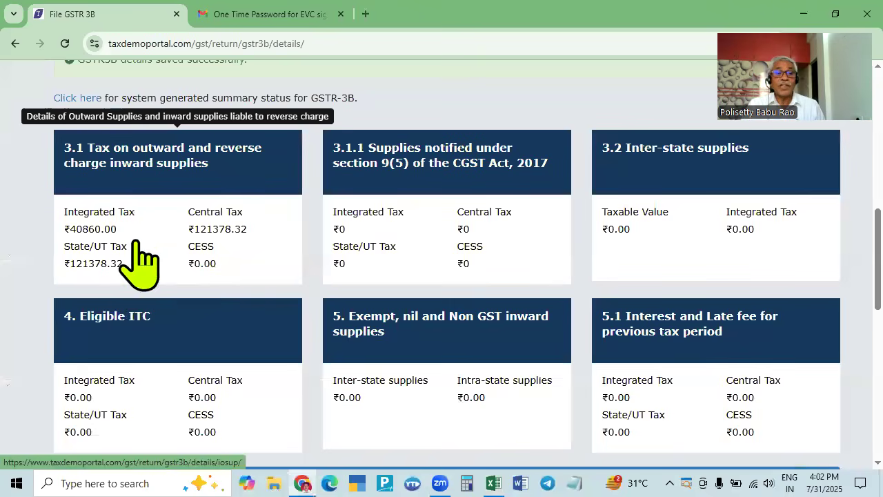
{"action": "scroll", "coordinate": [256, 407], "scroll_direction": "down", "scroll_amount": 1}
{"action": "scroll", "coordinate": [255, 399], "scroll_direction": "up", "scroll_amount": 5}
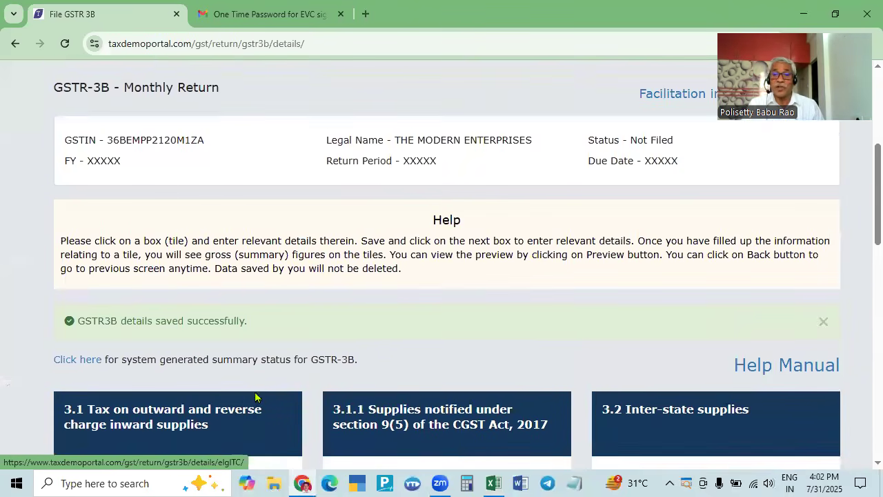
{"action": "scroll", "coordinate": [408, 300], "scroll_direction": "down", "scroll_amount": 4}
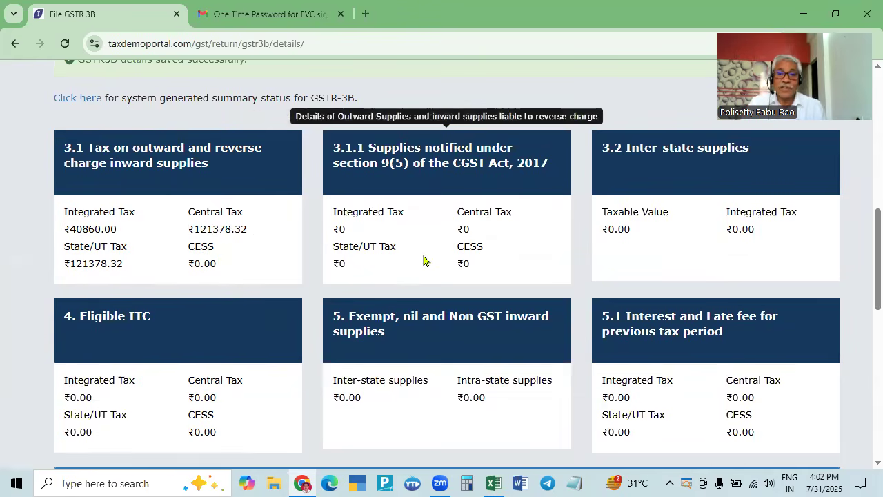
{"action": "scroll", "coordinate": [424, 254], "scroll_direction": "down", "scroll_amount": 5}
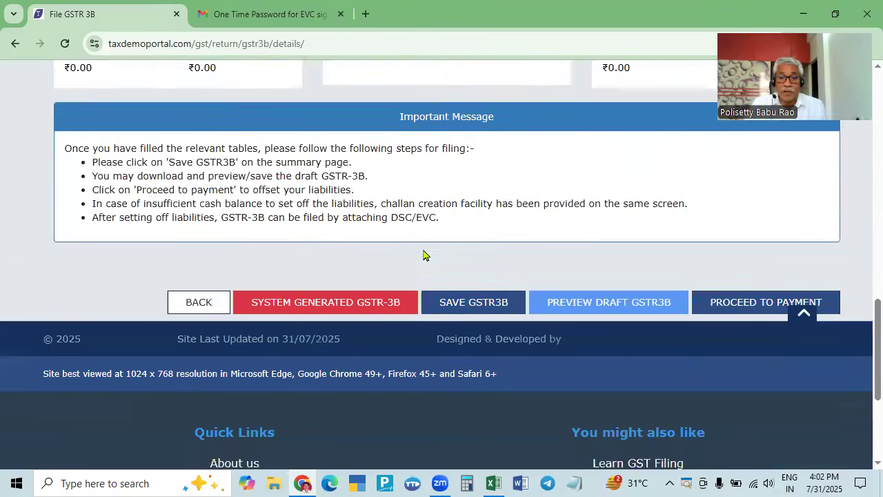
{"action": "scroll", "coordinate": [405, 252], "scroll_direction": "up", "scroll_amount": 10}
{"action": "scroll", "coordinate": [249, 258], "scroll_direction": "up", "scroll_amount": 3}
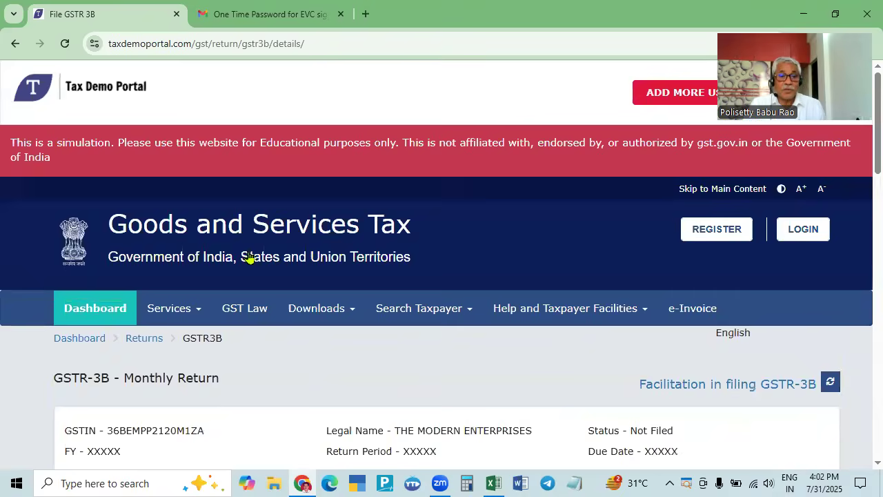
{"action": "scroll", "coordinate": [227, 260], "scroll_direction": "down", "scroll_amount": 7}
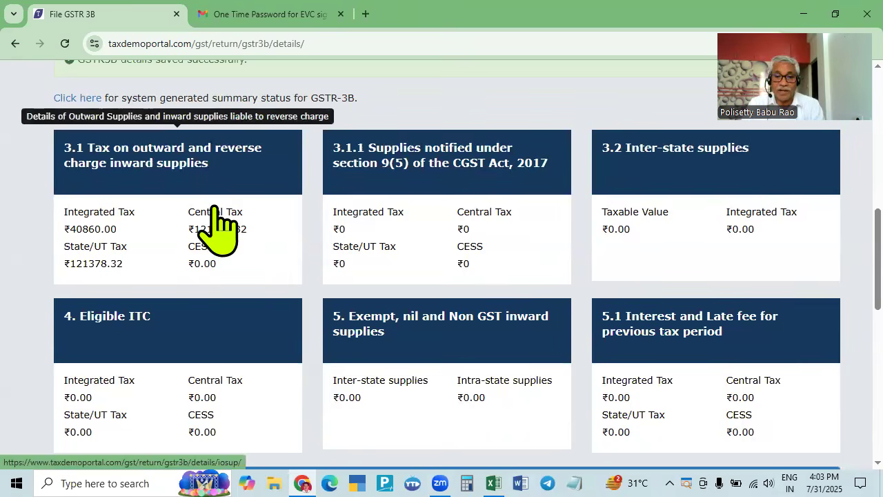
- Review the April 2025 GSTR-3B summary tiles
{"action": "scroll", "coordinate": [292, 442], "scroll_direction": "down", "scroll_amount": 4}
{"action": "scroll", "coordinate": [178, 294], "scroll_direction": "up", "scroll_amount": 2}
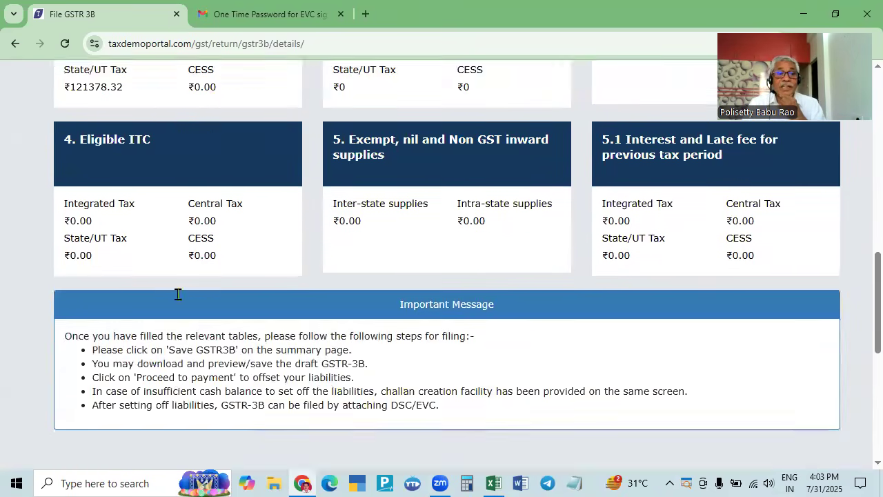
{"action": "scroll", "coordinate": [178, 294], "scroll_direction": "up", "scroll_amount": 3}
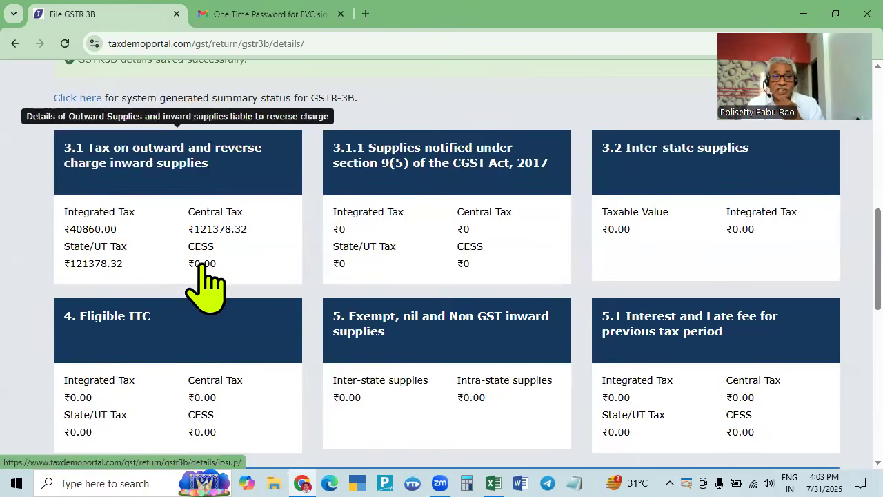
{"action": "scroll", "coordinate": [204, 269], "scroll_direction": "up", "scroll_amount": 2}
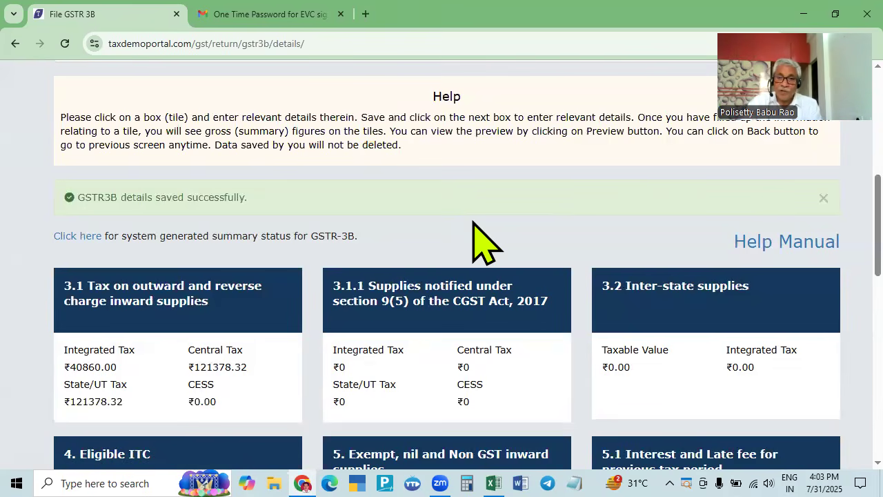
{"action": "scroll", "coordinate": [479, 251], "scroll_direction": "down", "scroll_amount": 2}
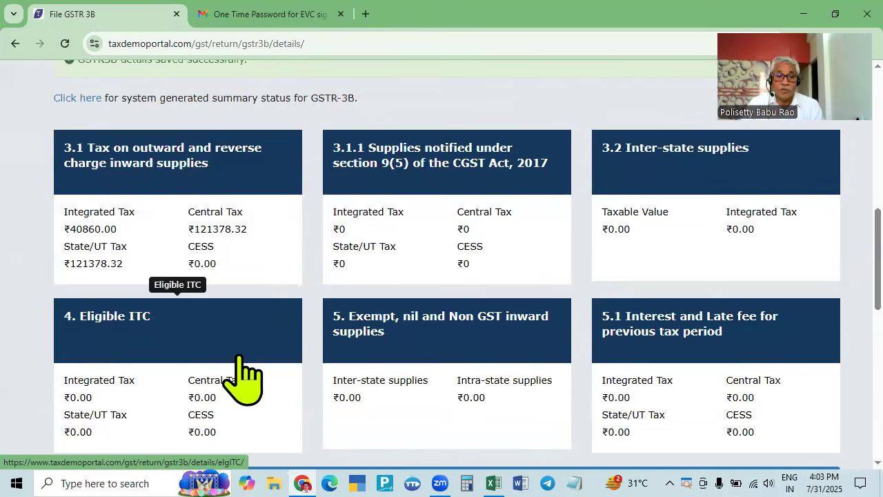
{"action": "scroll", "coordinate": [538, 401], "scroll_direction": "down", "scroll_amount": 1}
{"action": "scroll", "coordinate": [537, 393], "scroll_direction": "up", "scroll_amount": 5}
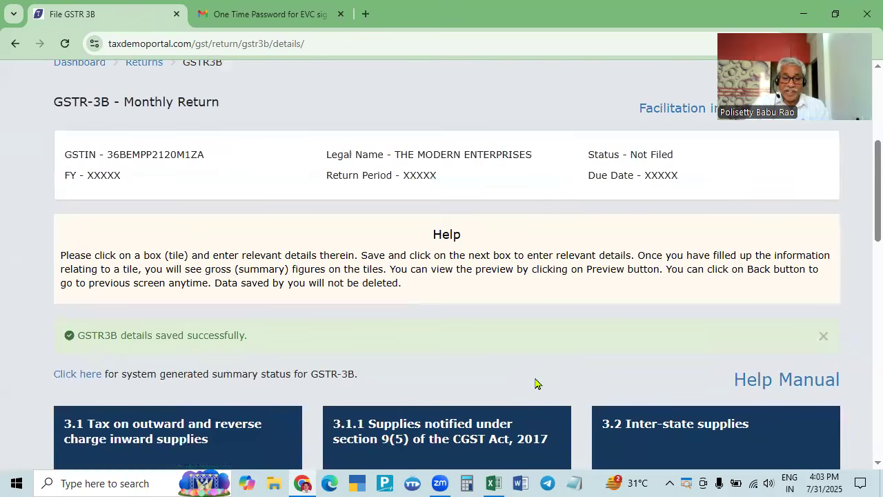
{"action": "scroll", "coordinate": [483, 385], "scroll_direction": "down", "scroll_amount": 2}
{"action": "scroll", "coordinate": [315, 404], "scroll_direction": "down", "scroll_amount": 2}
{"action": "scroll", "coordinate": [250, 408], "scroll_direction": "down", "scroll_amount": 2}
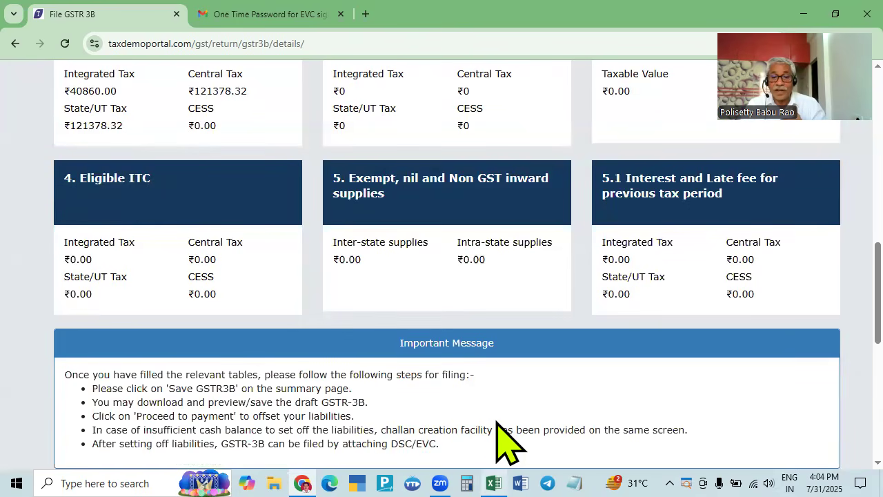
- Bring up the Excel April purchase sheet showing ITC of 315825.76 IGST and 72768.44 CGST/SGST
{"action": "left_click", "coordinate": [493, 483]}
{"action": "scroll", "coordinate": [440, 380], "scroll_direction": "up", "scroll_amount": 1}
{"action": "scroll", "coordinate": [440, 379], "scroll_direction": "up", "scroll_amount": 11}
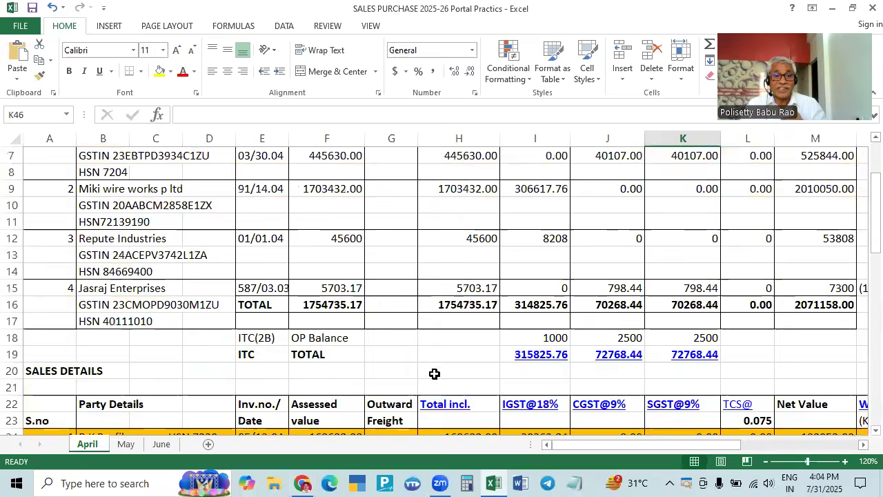